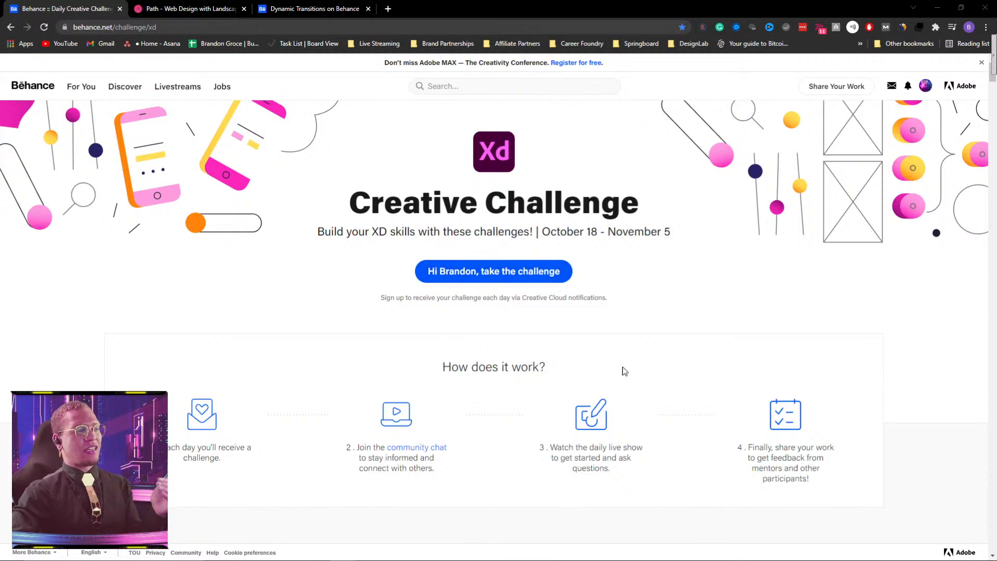
Step: Review the XD challenge list down to Showcase Your Designs, and view the Path web design with landscape illustrations for reference
scroll(634, 364, down, 1)
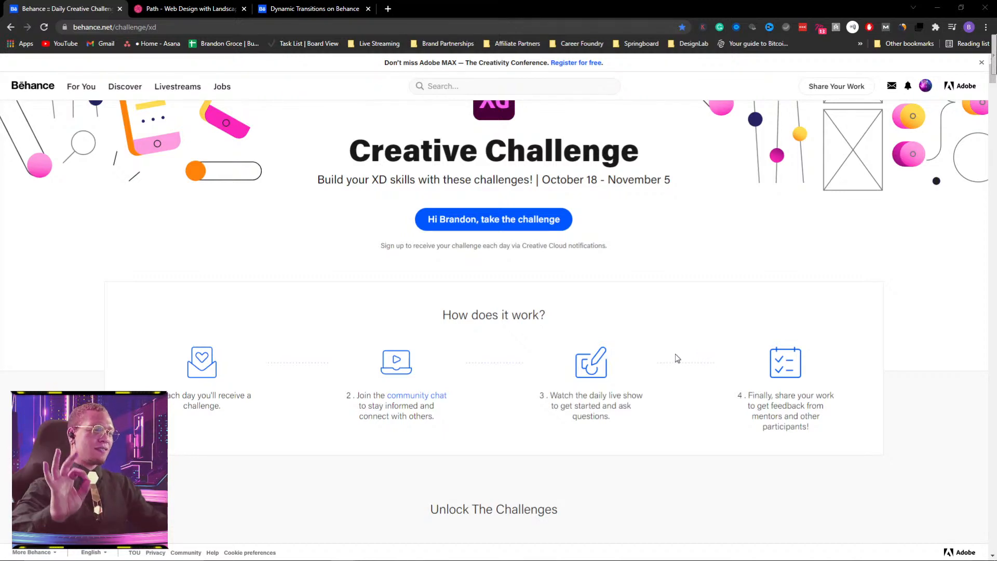
scroll(664, 345, down, 7)
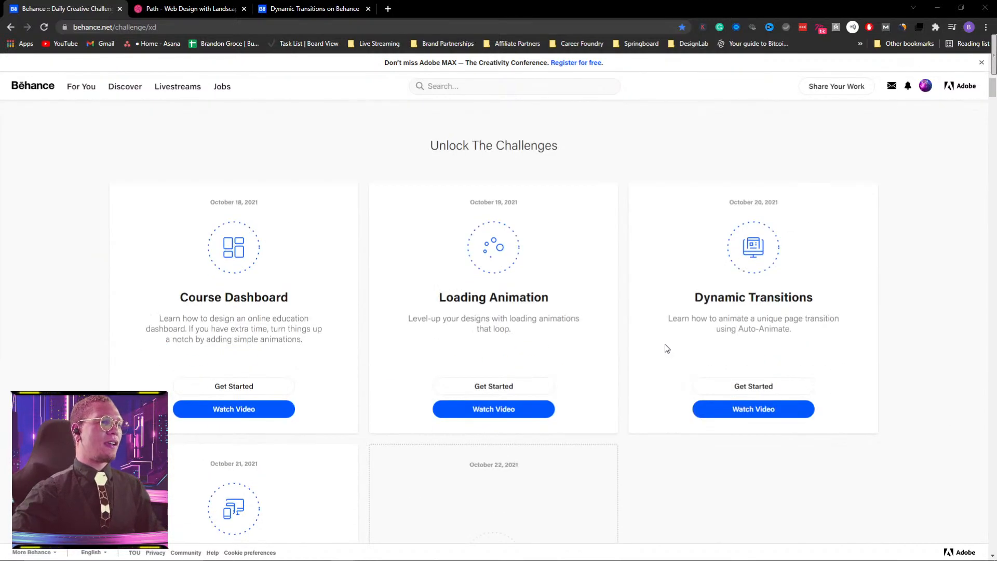
scroll(665, 345, down, 4)
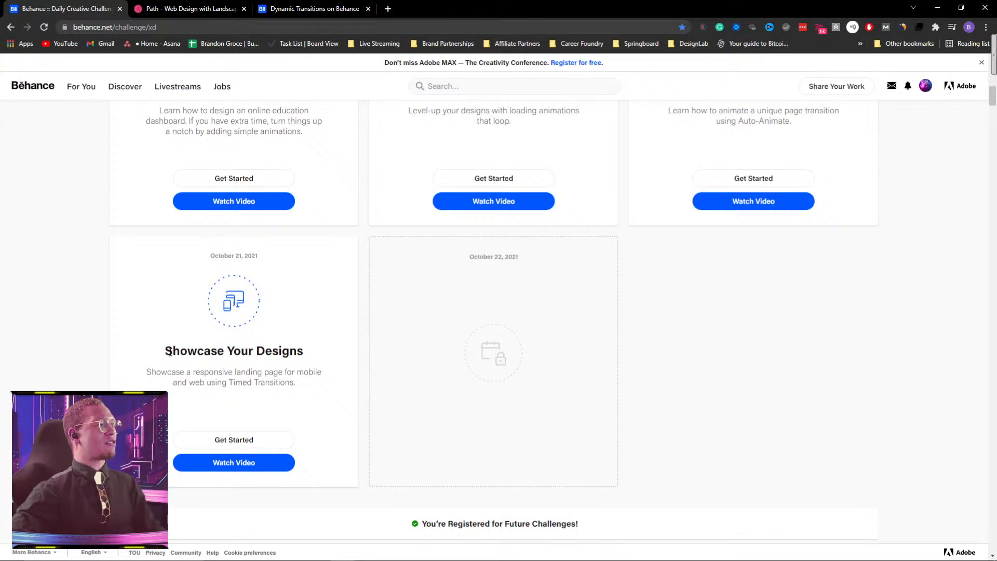
drag(169, 352, 315, 348)
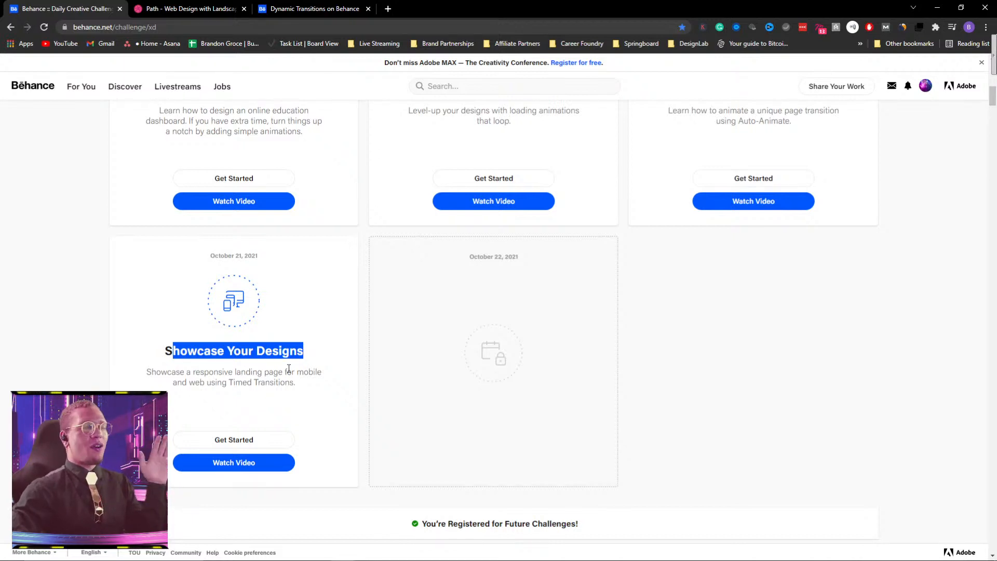
click(203, 9)
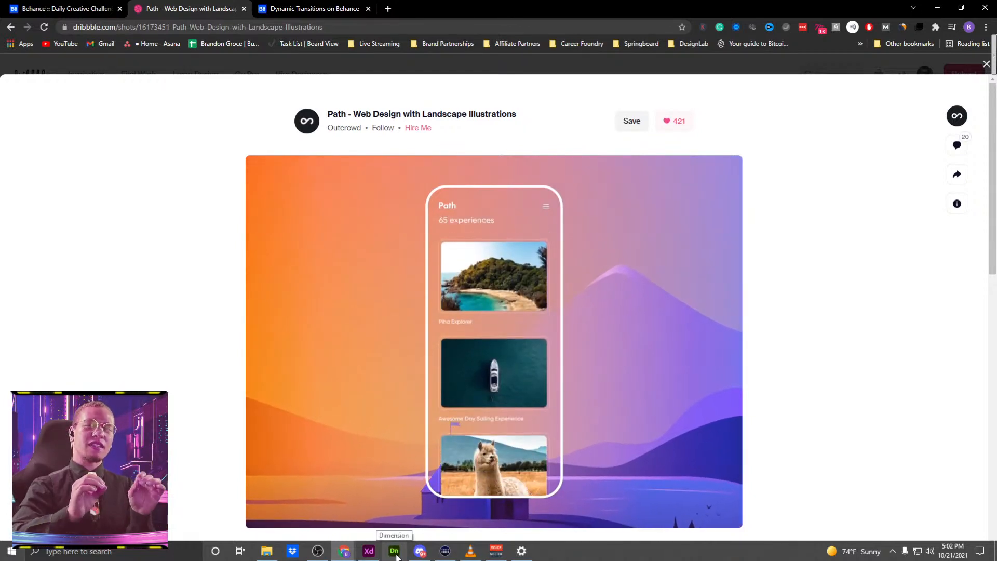
Step: Switch to Adobe XD and preview the finished Path prototype starting from the Sri Lanka artboard
click(369, 550)
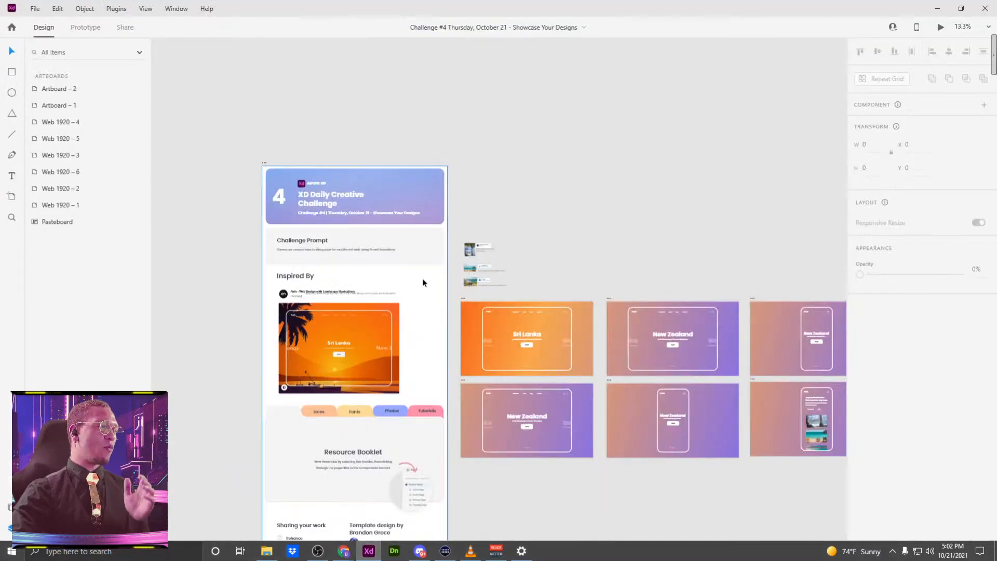
drag(587, 196, 492, 85)
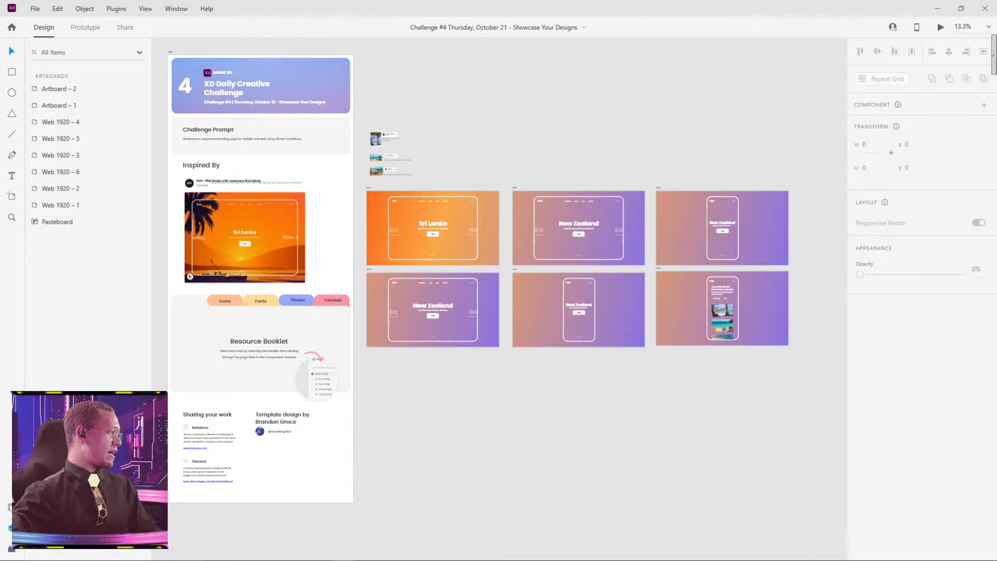
drag(513, 411, 497, 340)
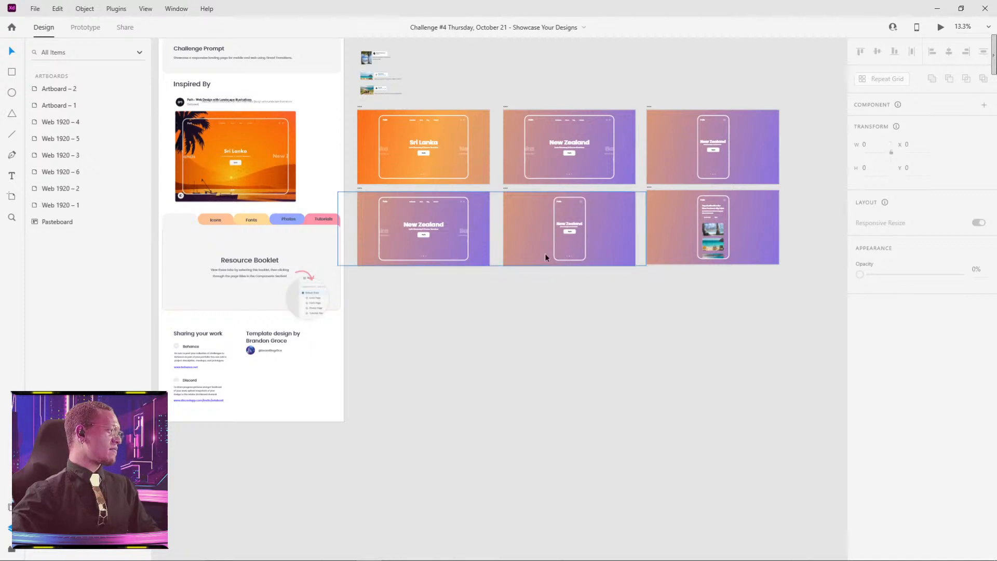
click(360, 106)
click(941, 27)
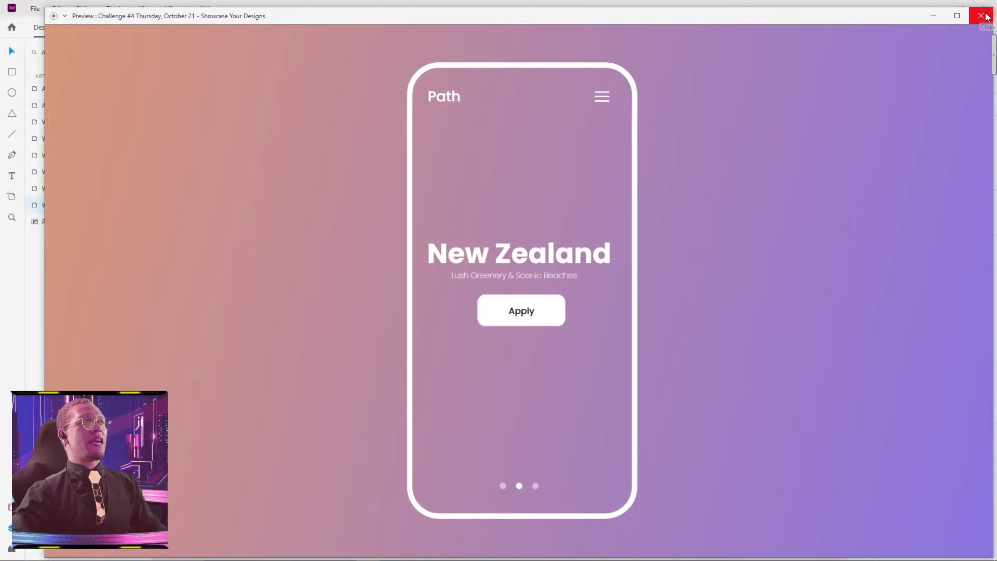
click(981, 16)
click(410, 350)
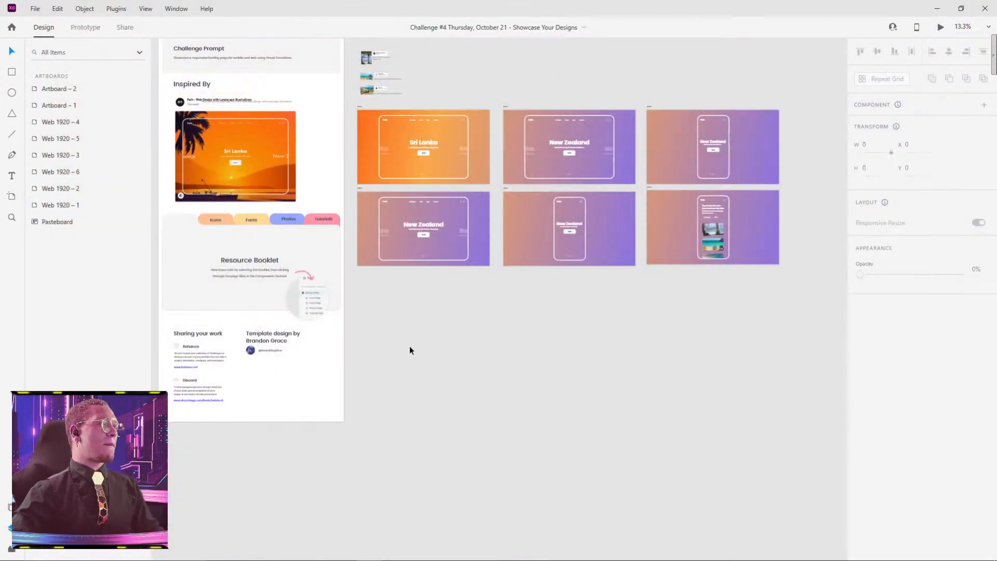
Step: Add a blank 1920 × 1080 artboard using the Web 1920 preset
key(a)
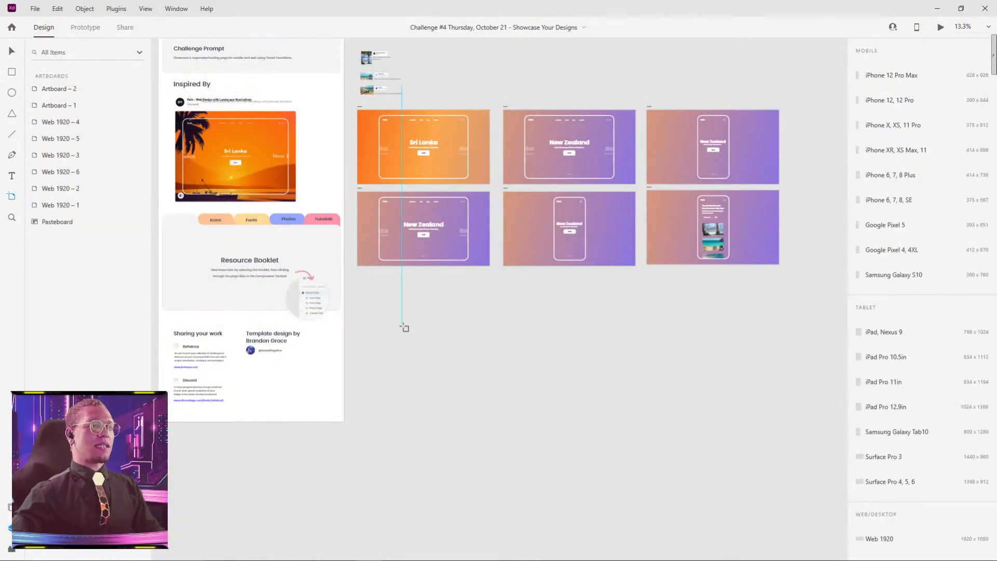
click(404, 326)
key(ctrl+z)
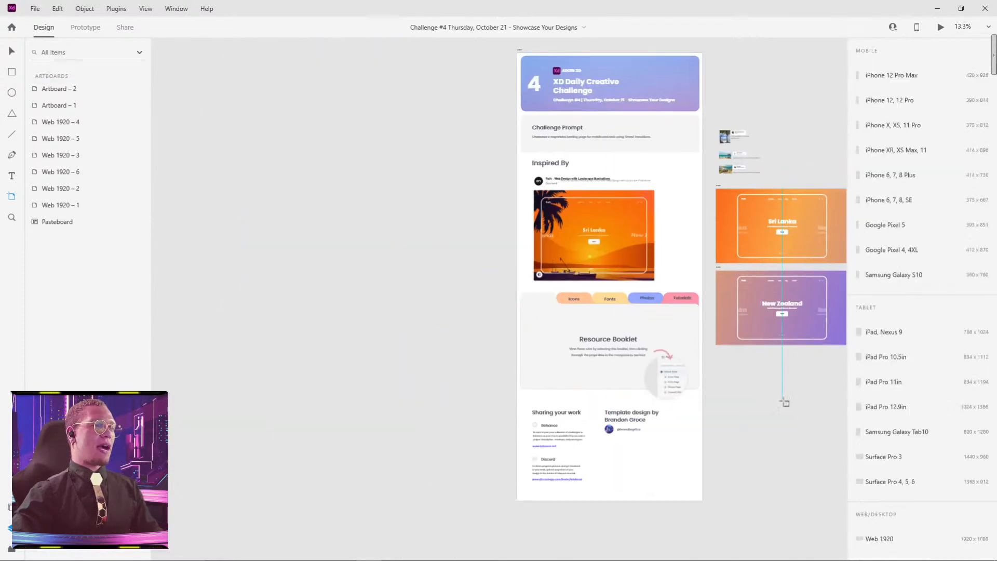
drag(773, 401, 465, 320)
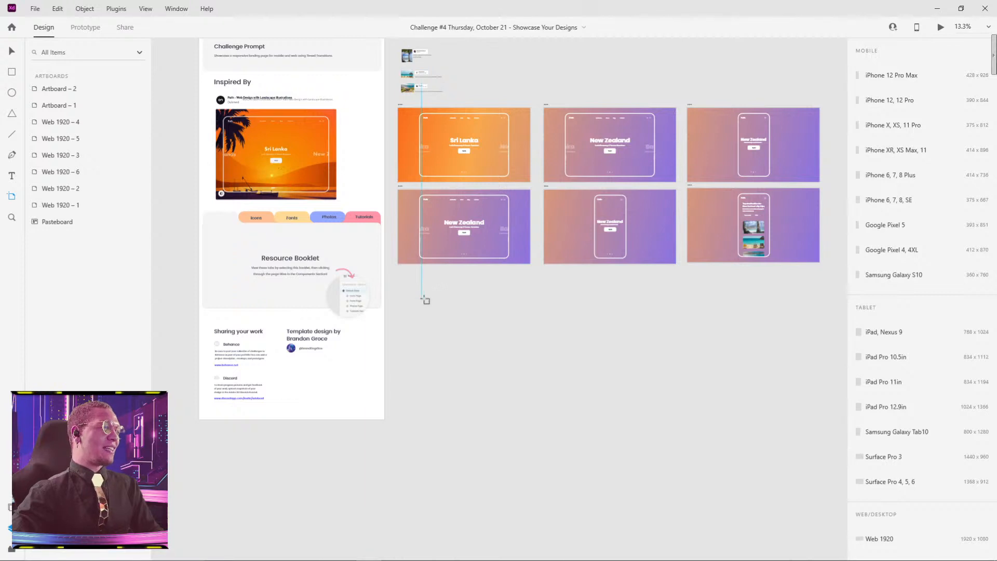
scroll(892, 489, down, 3)
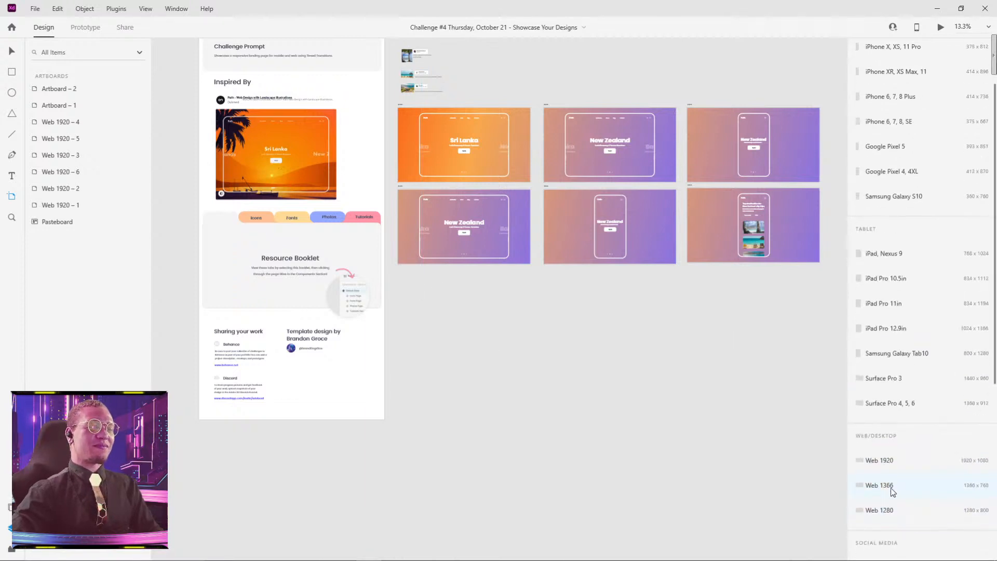
click(890, 461)
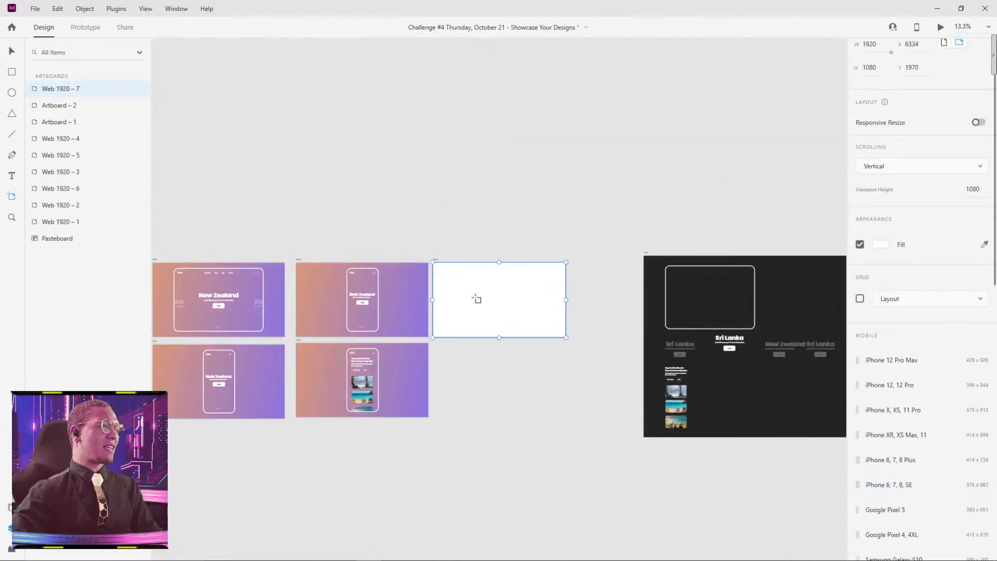
Step: Move the new artboard below the first column's New Zealand artboard, aligned with its left edge
drag(467, 380, 640, 279)
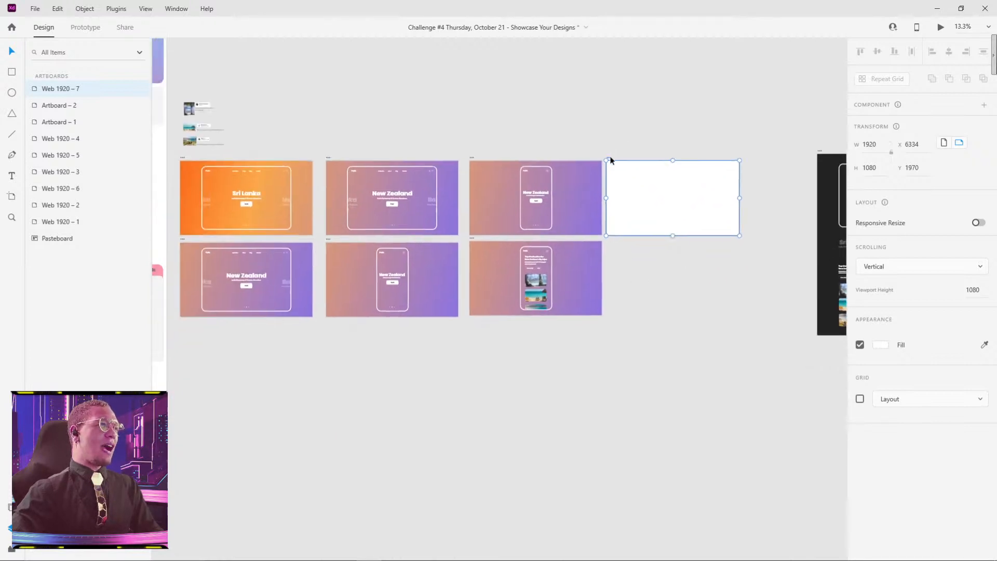
drag(610, 160, 182, 327)
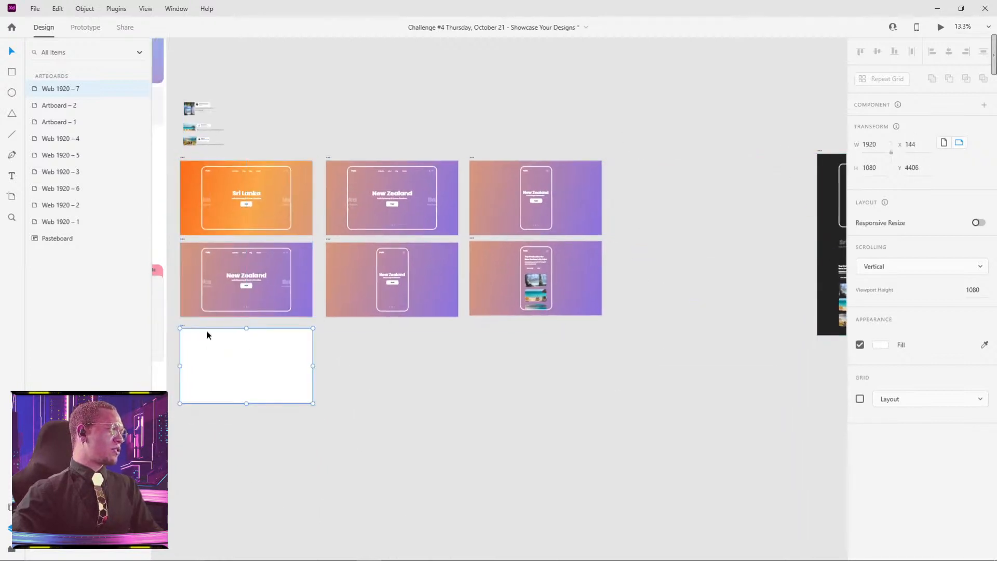
click(348, 381)
Step: Copy the wide orange-to-purple gradient rectangle from the Sri Lanka artboard onto the empty pasteboard below the new artboard
drag(353, 399, 492, 336)
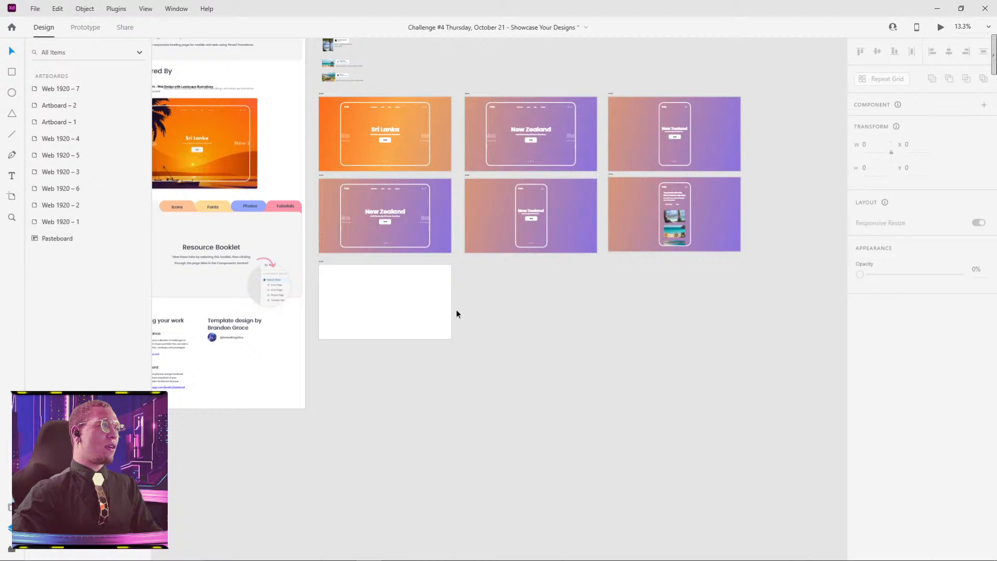
click(326, 143)
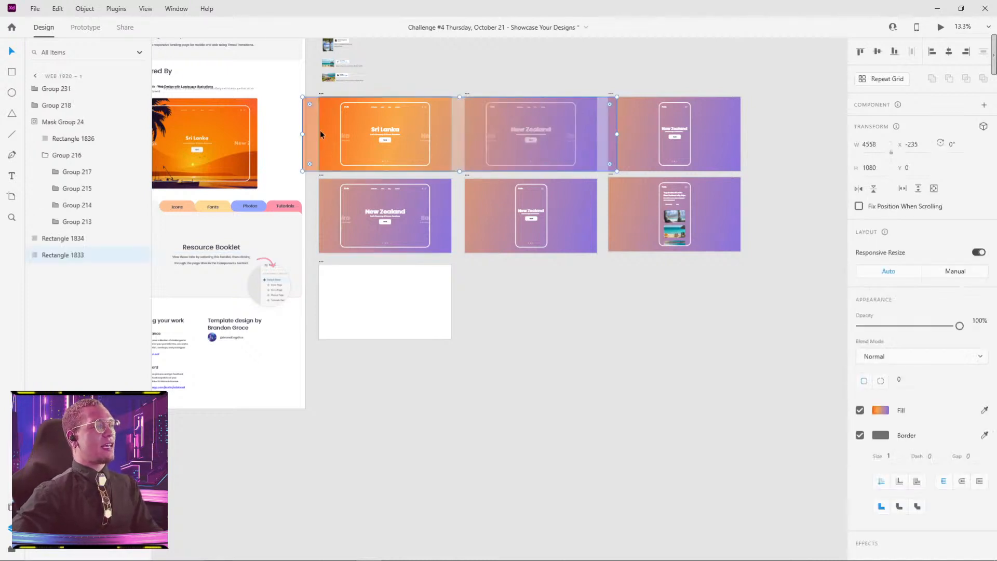
drag(320, 134, 431, 423)
click(596, 374)
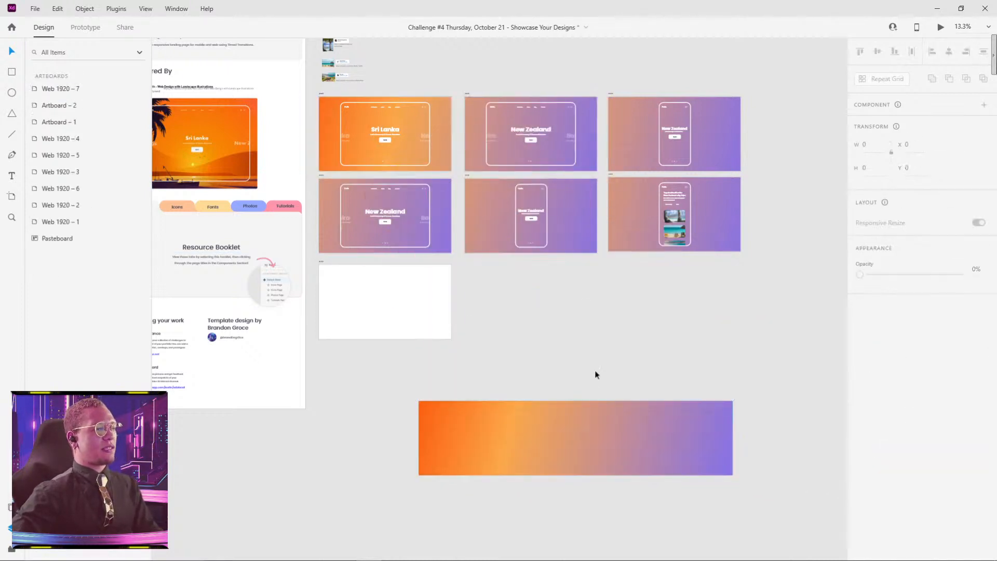
drag(585, 440, 525, 462)
click(432, 161)
click(592, 339)
Step: Draw a white rectangle about 4558 by 1094 directly below the gradient rectangle, matching its left edge and width
key(r)
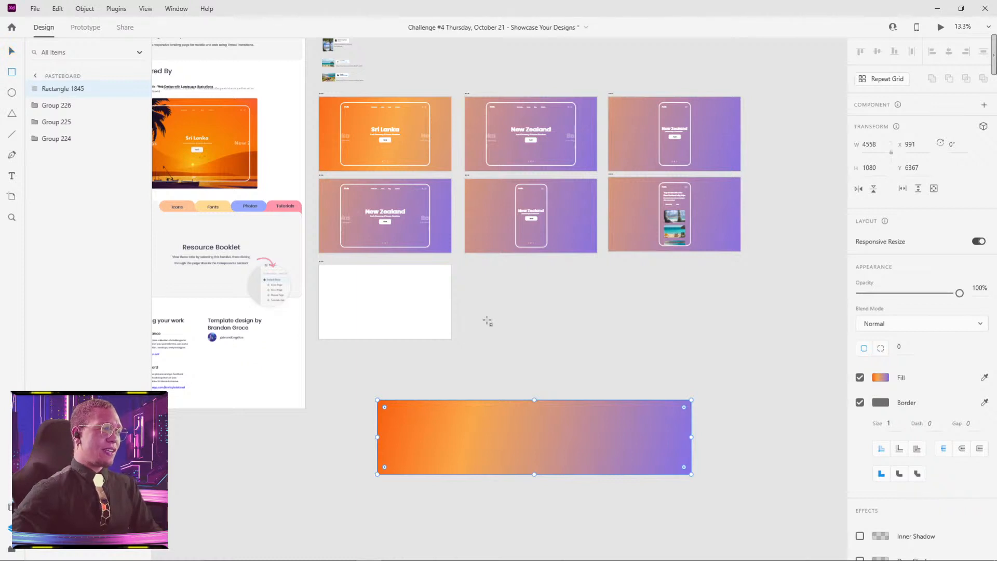
drag(473, 317, 756, 393)
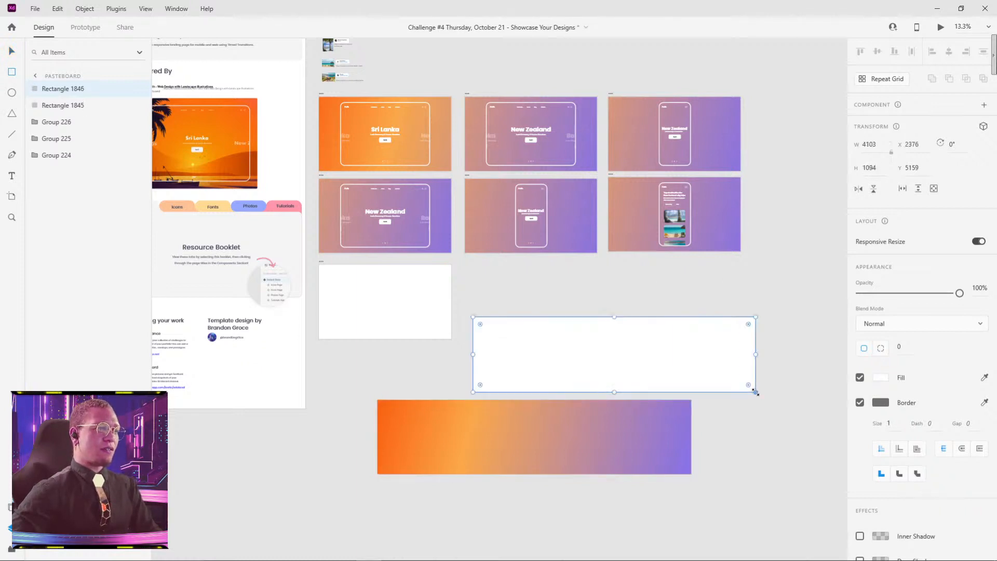
drag(594, 361, 479, 520)
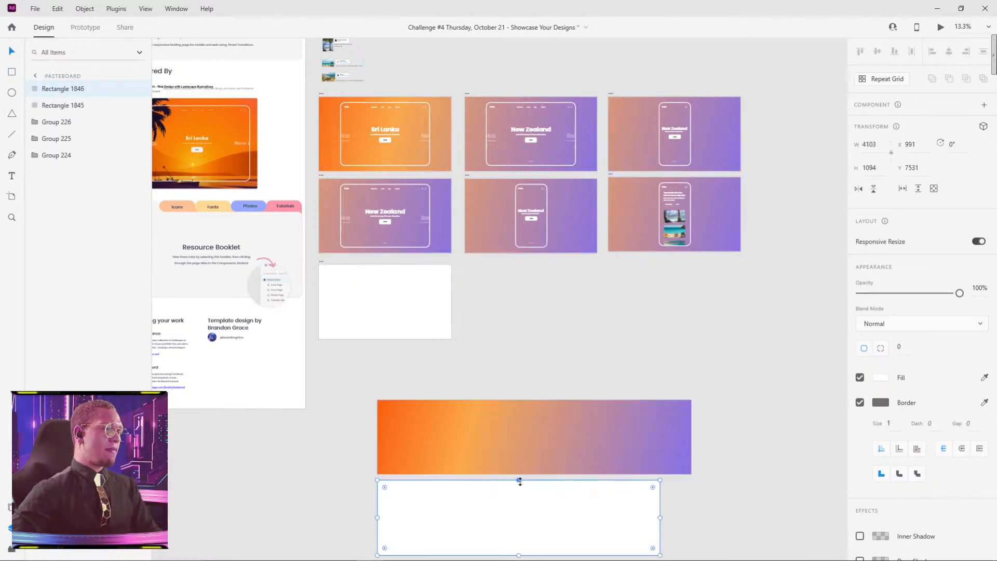
scroll(520, 481, down, 2)
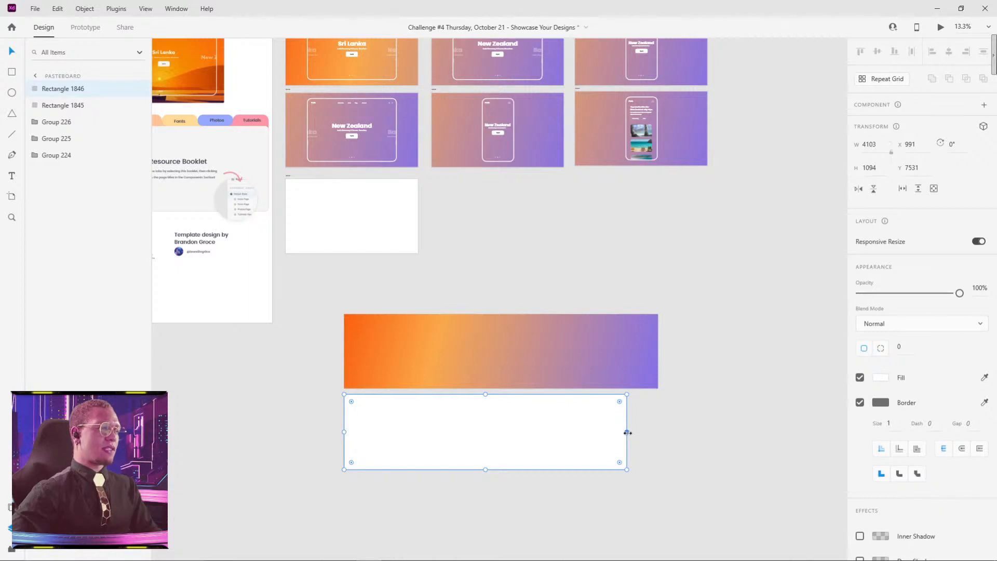
drag(627, 432, 658, 430)
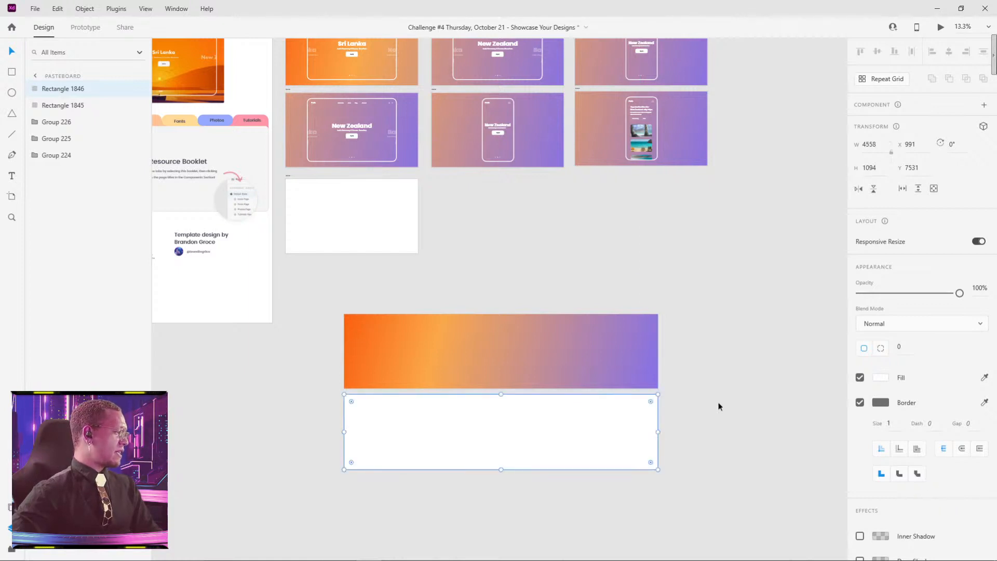
click(725, 369)
click(636, 422)
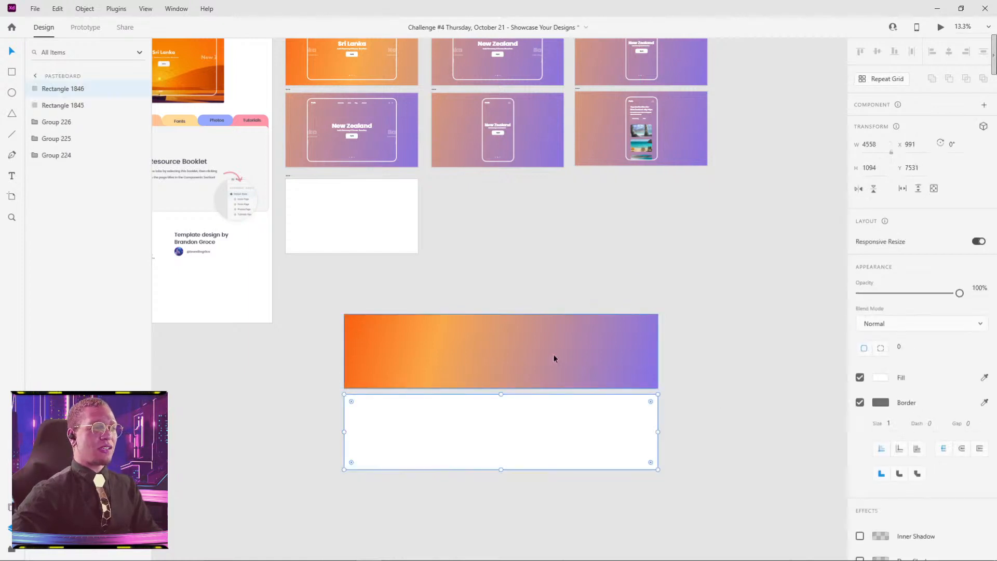
Step: Save the gradient rectangle's orange, light orange and purple colour stops as swatches
click(554, 354)
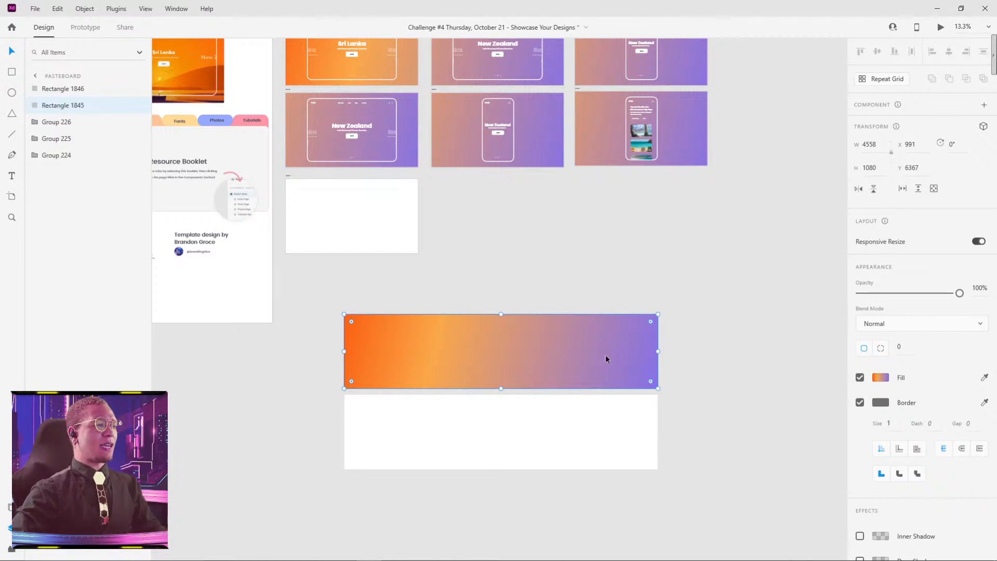
click(704, 336)
click(465, 363)
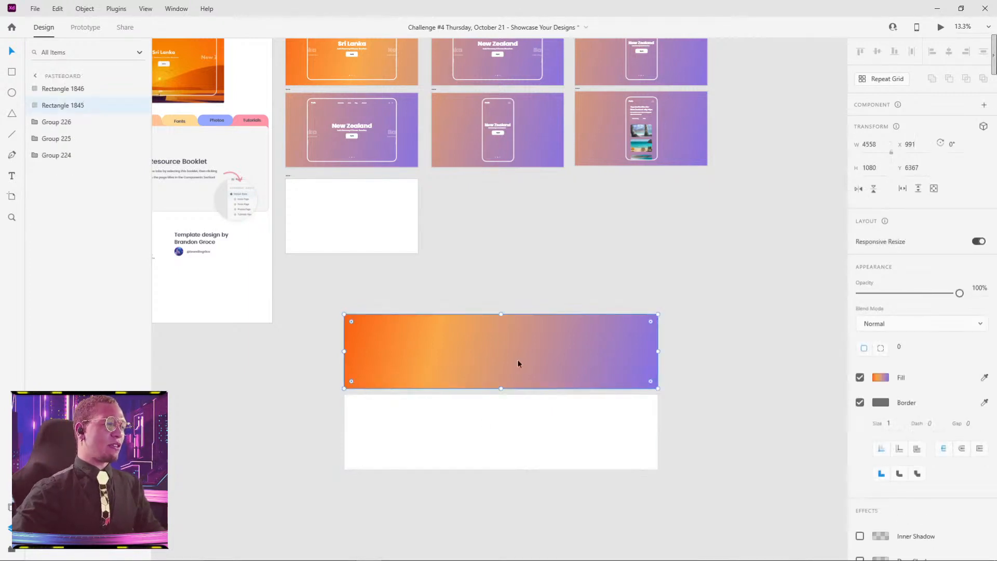
click(881, 377)
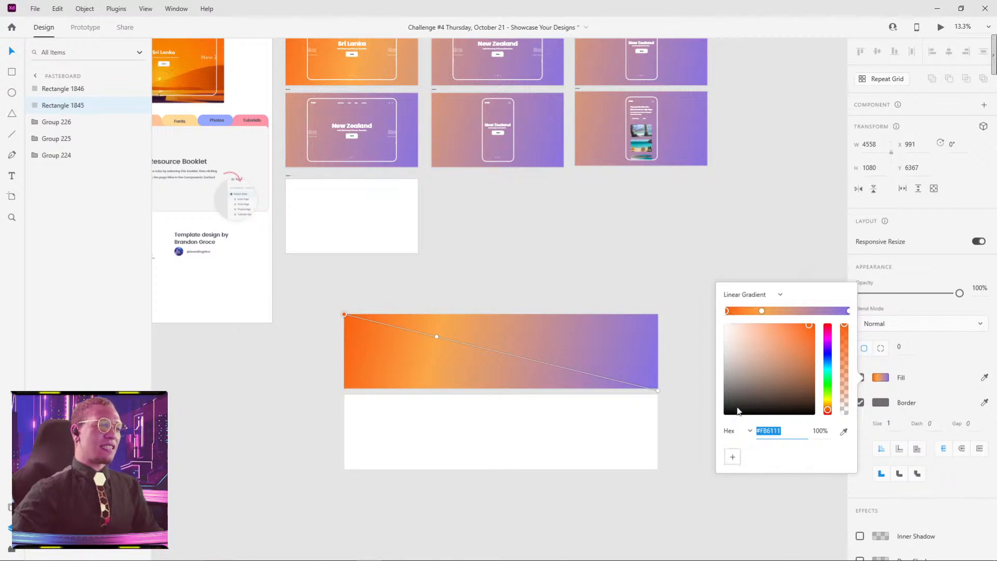
click(732, 456)
click(761, 311)
click(732, 459)
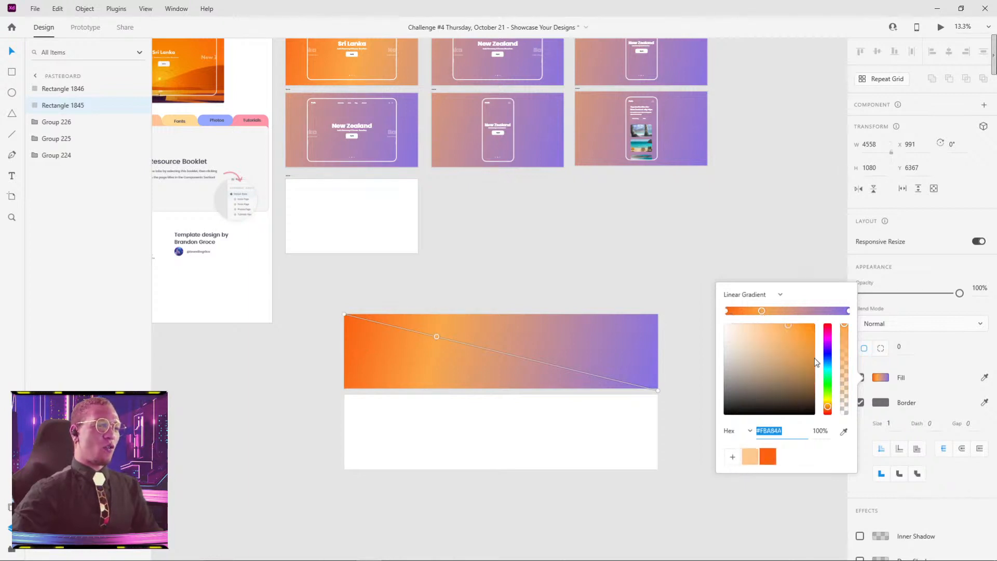
click(849, 311)
click(732, 458)
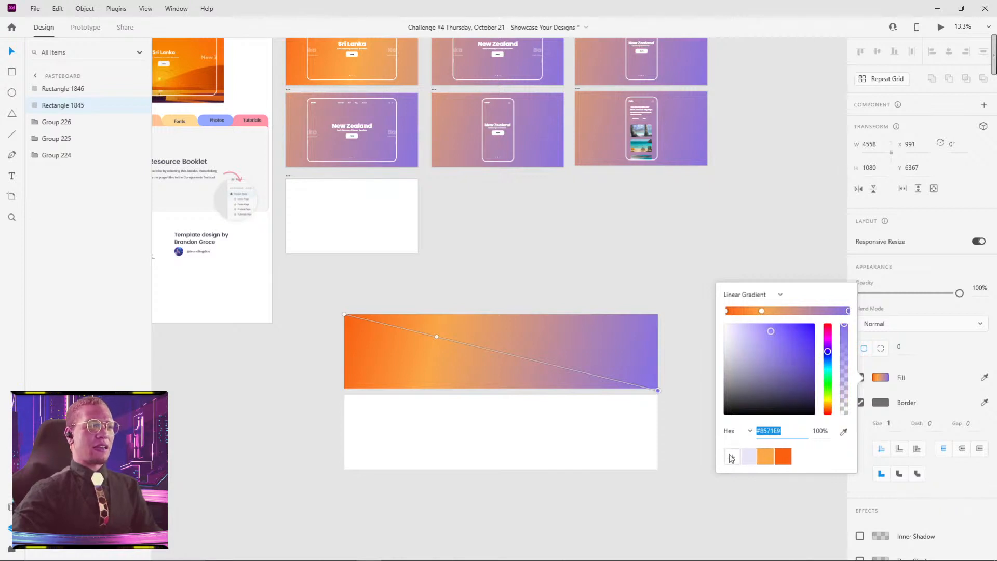
click(708, 419)
Step: Give the white rectangle below the gradient a linear gradient fill running diagonally from its upper-left corner to its lower-right corner
click(583, 444)
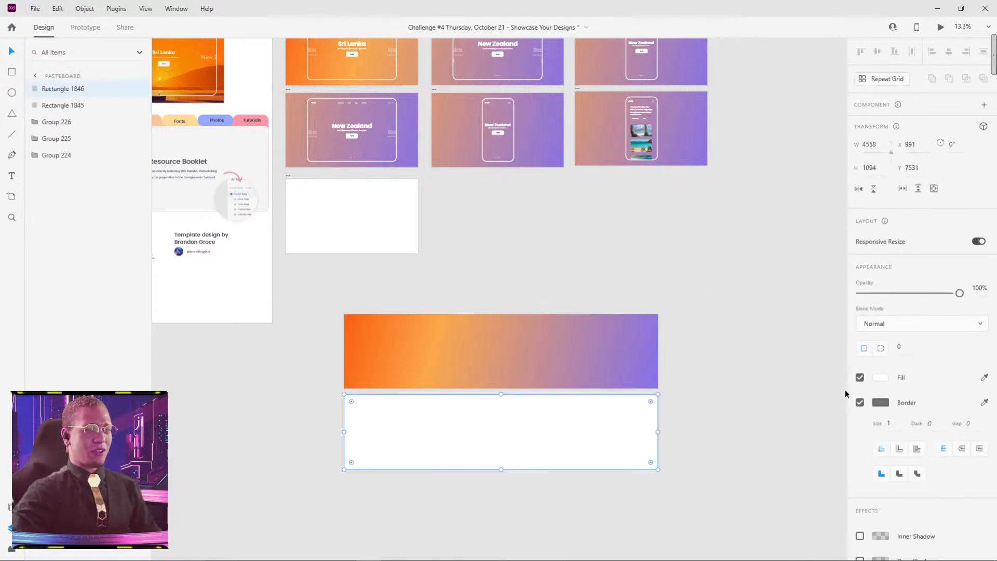
click(881, 377)
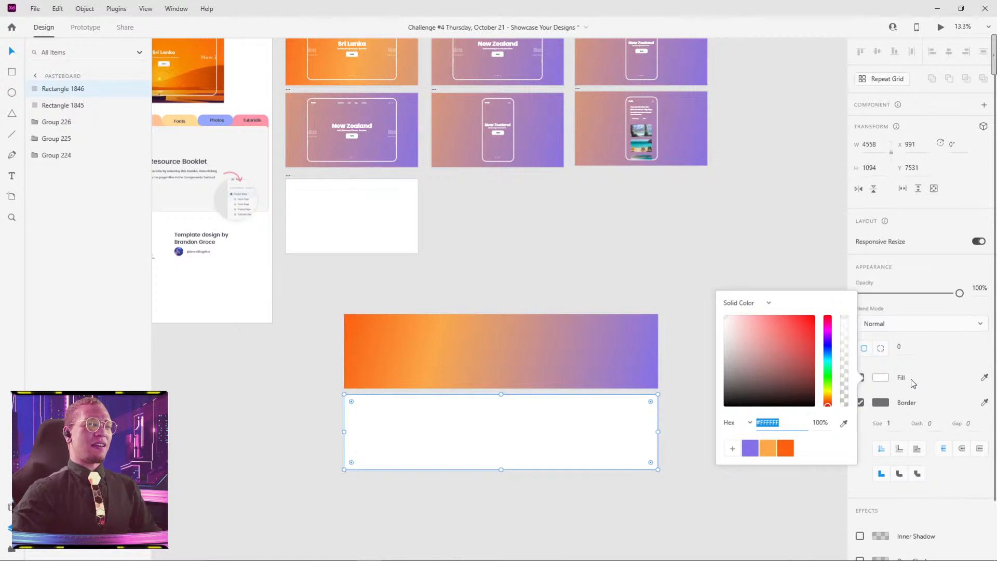
click(748, 303)
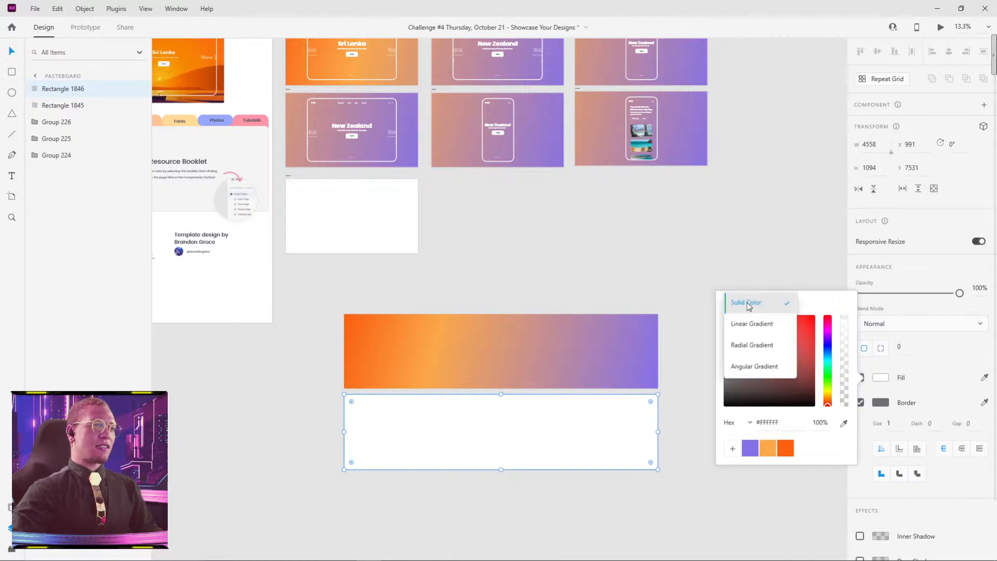
click(751, 330)
drag(502, 395, 344, 399)
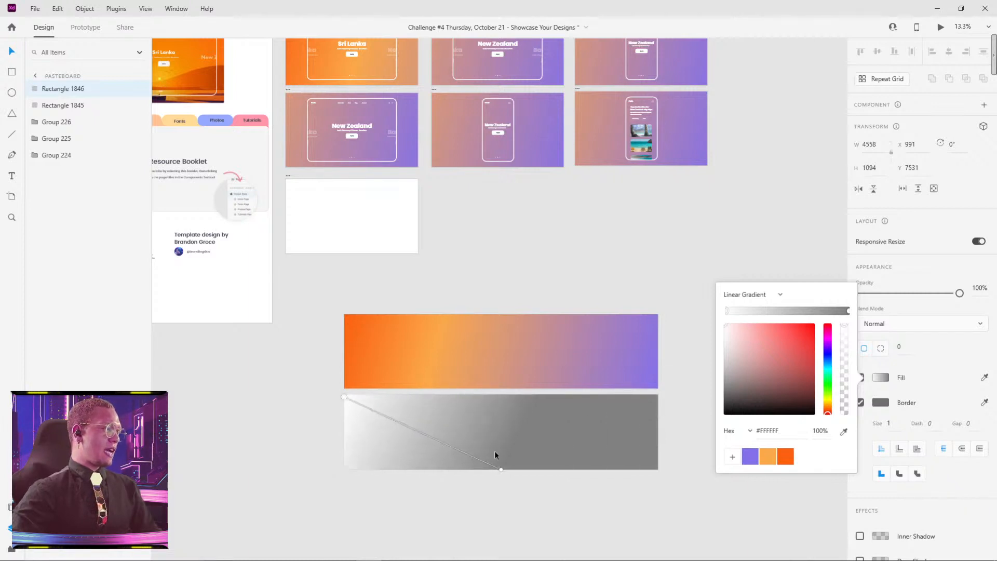
drag(500, 469, 656, 473)
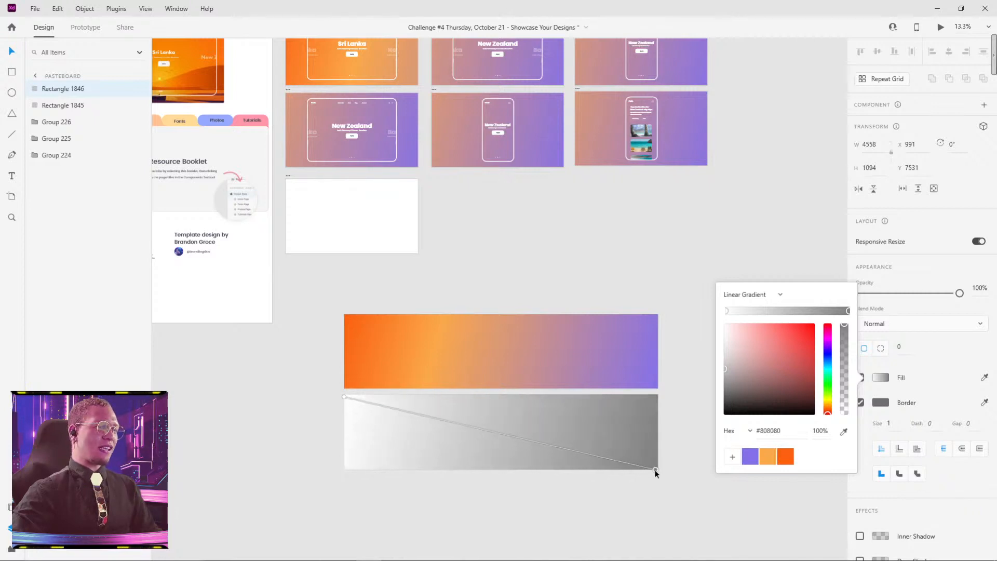
Step: Set the lower rectangle's gradient start stop to the saved orange and its end stop to the saved purple
click(726, 310)
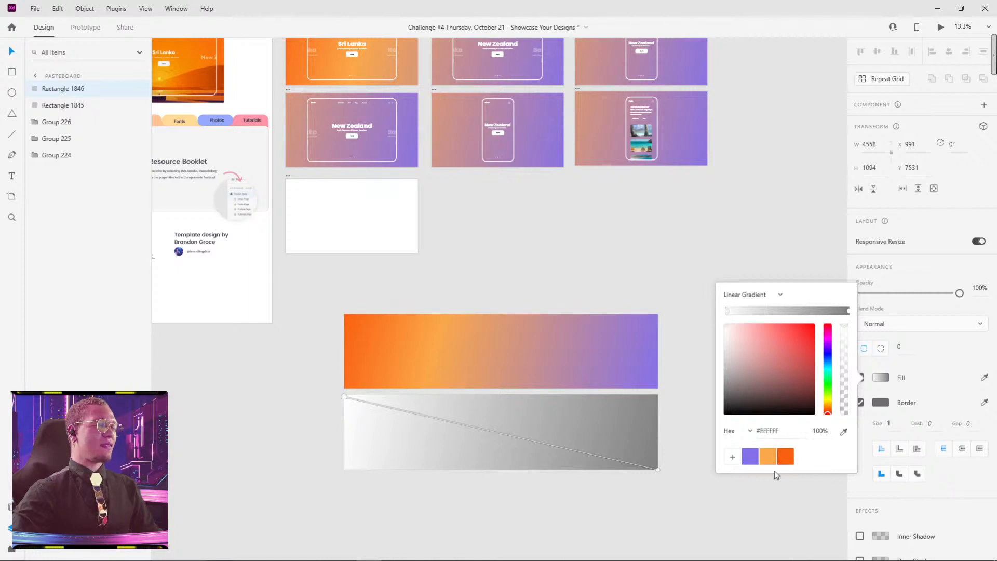
click(787, 459)
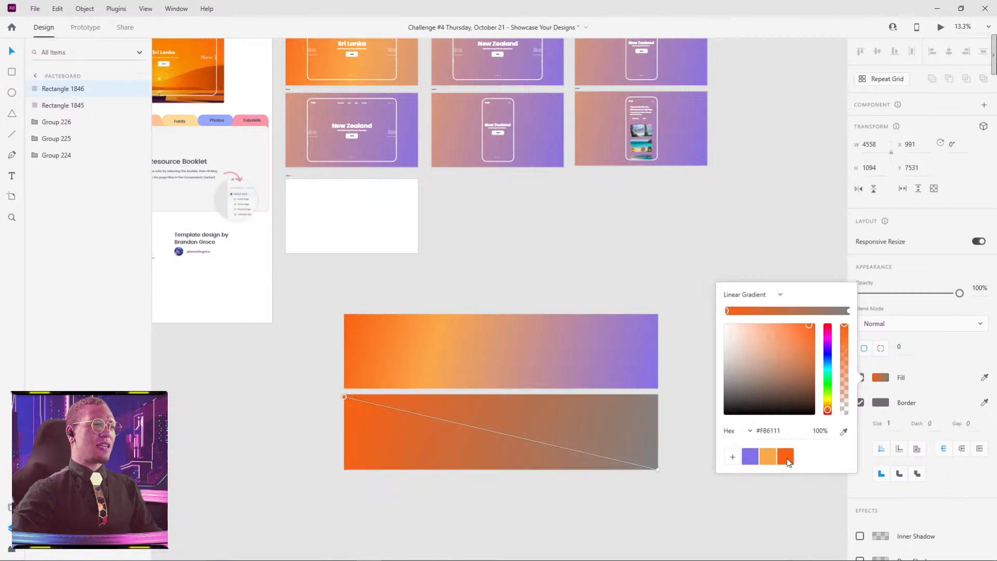
click(849, 311)
click(752, 457)
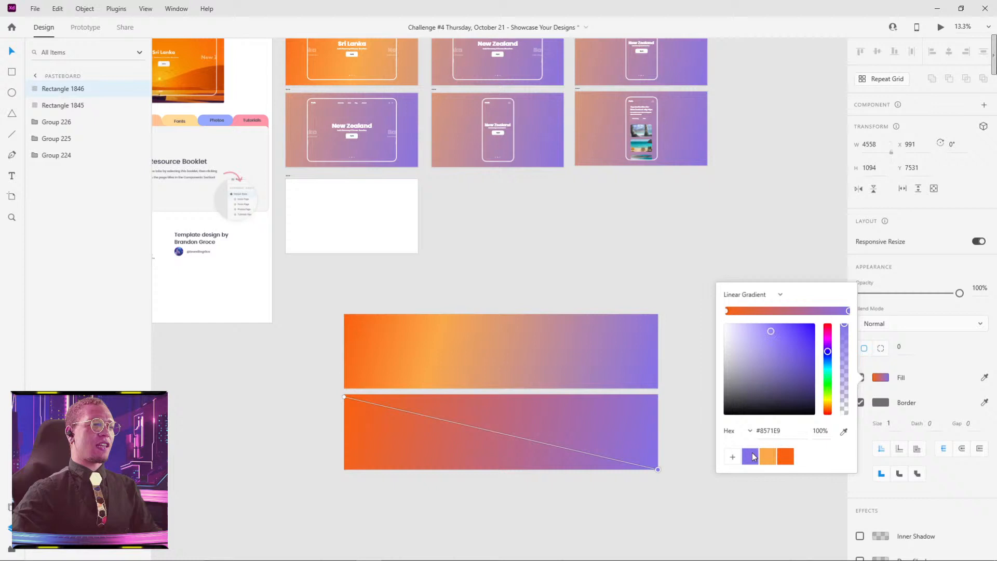
click(668, 521)
Step: Move the orange-to-purple rectangle onto the empty Web 1920 – 7 artboard, aligned to the artboard's upper-left corner at X 0, Y 0
drag(531, 424, 681, 239)
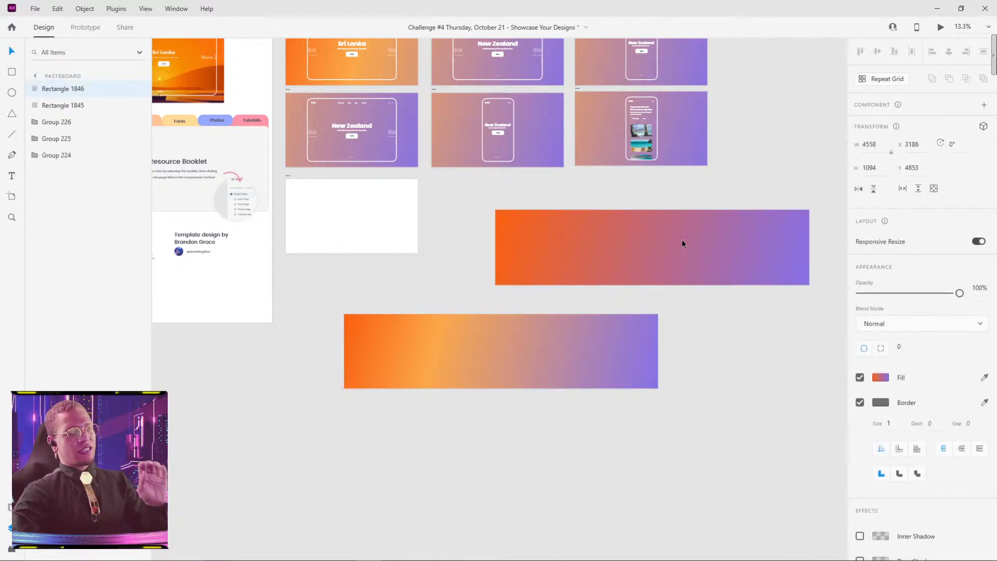
drag(671, 245, 495, 213)
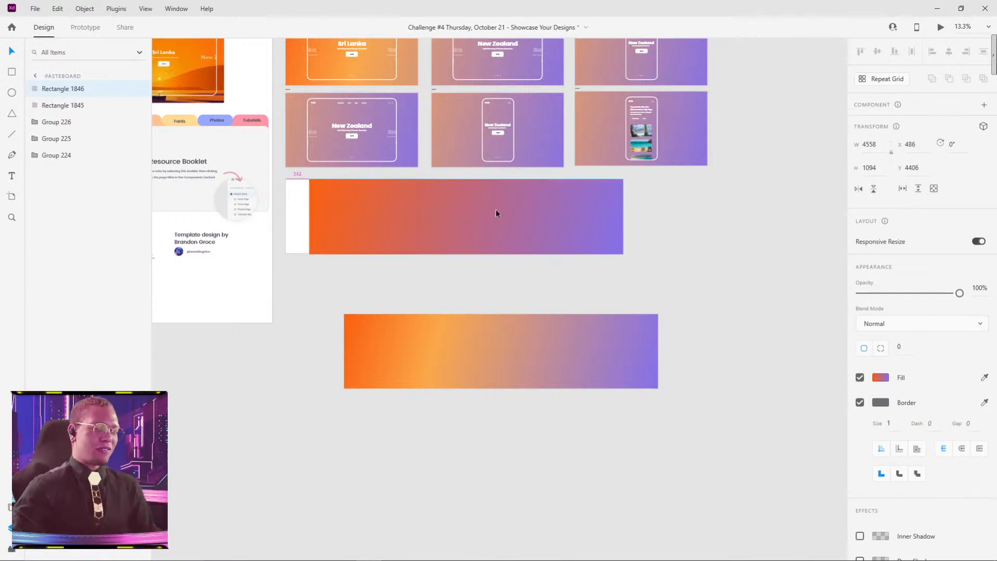
drag(495, 210, 472, 210)
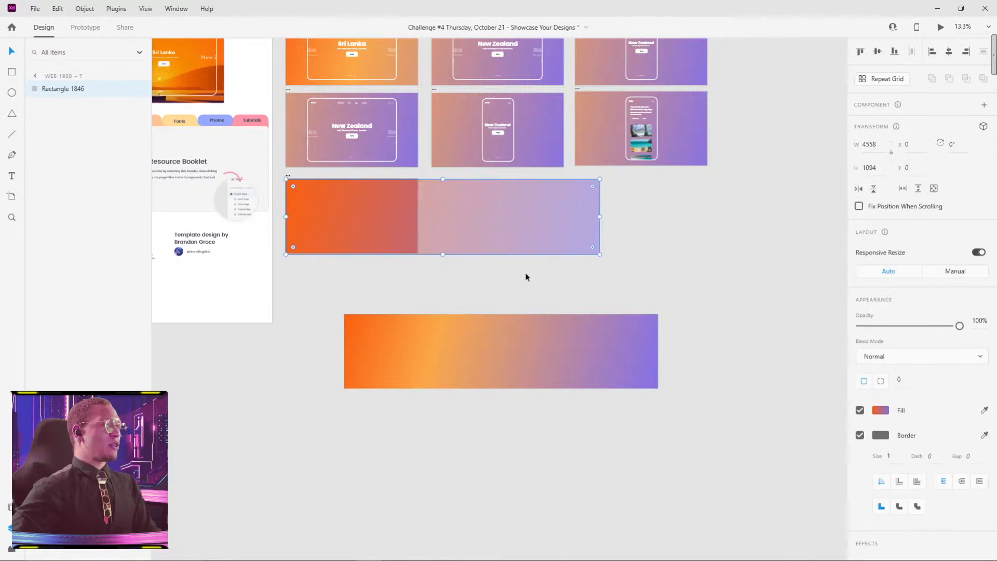
click(526, 273)
Step: Draw a white rectangle about 1311 by 855 over the gradient on the Web 1920 – 7 artboard as the page frame
drag(391, 310, 499, 315)
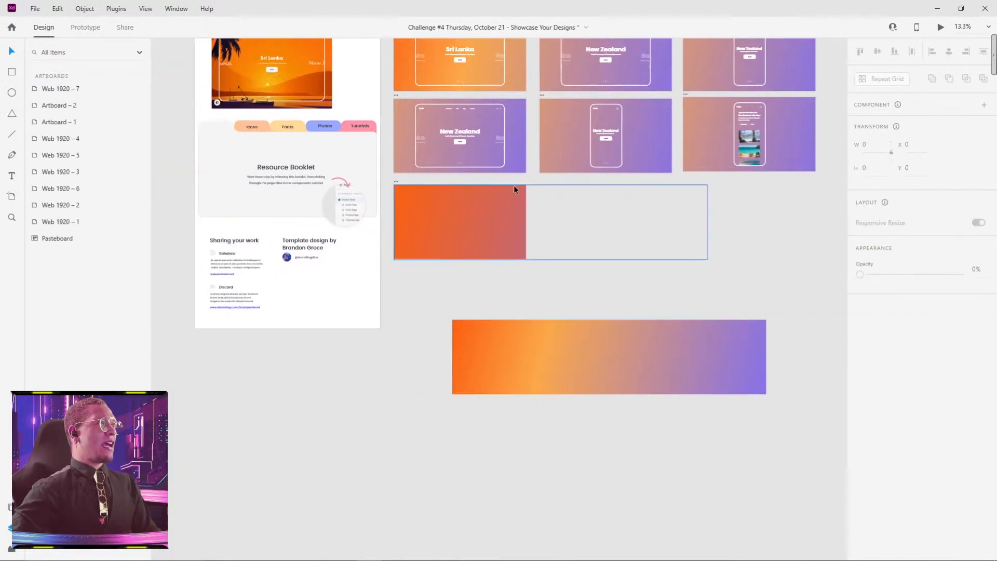
drag(514, 186, 543, 307)
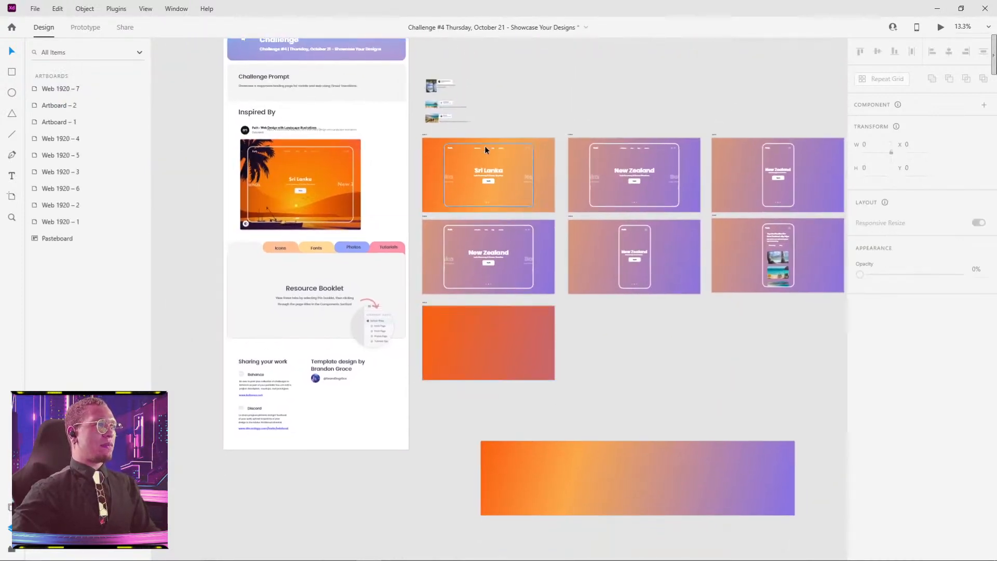
scroll(484, 149, up, 8)
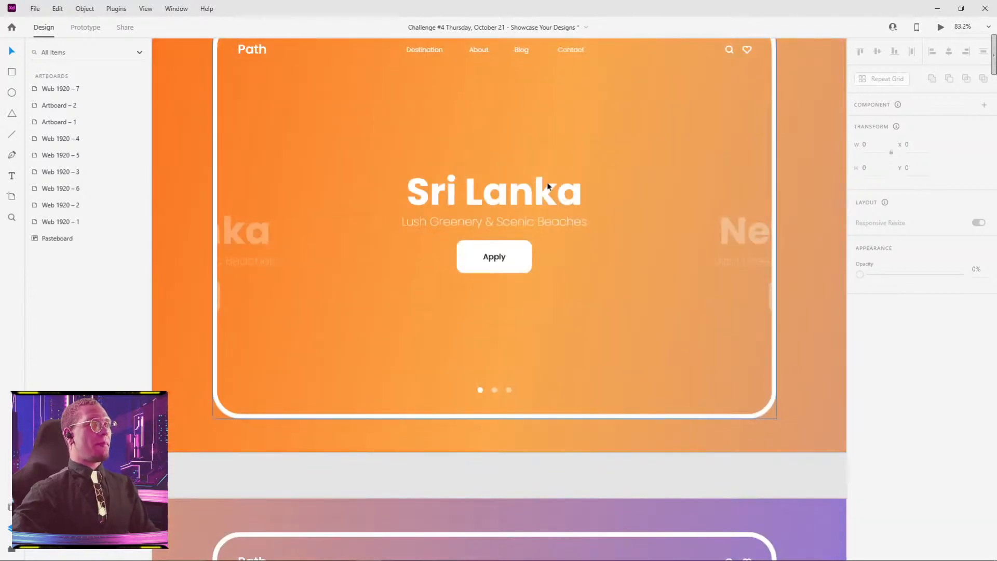
scroll(620, 169, down, 2)
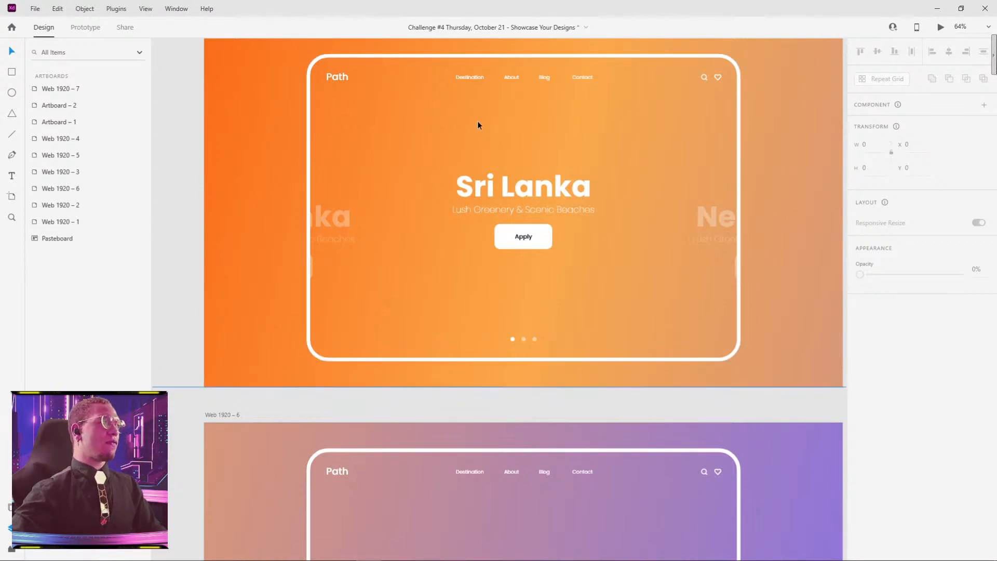
click(472, 79)
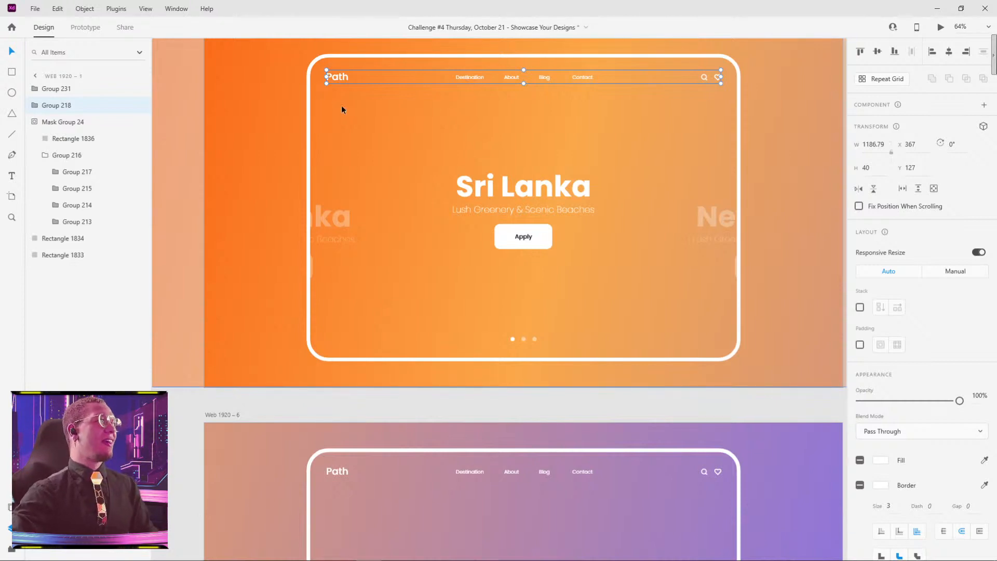
scroll(318, 162, down, 4)
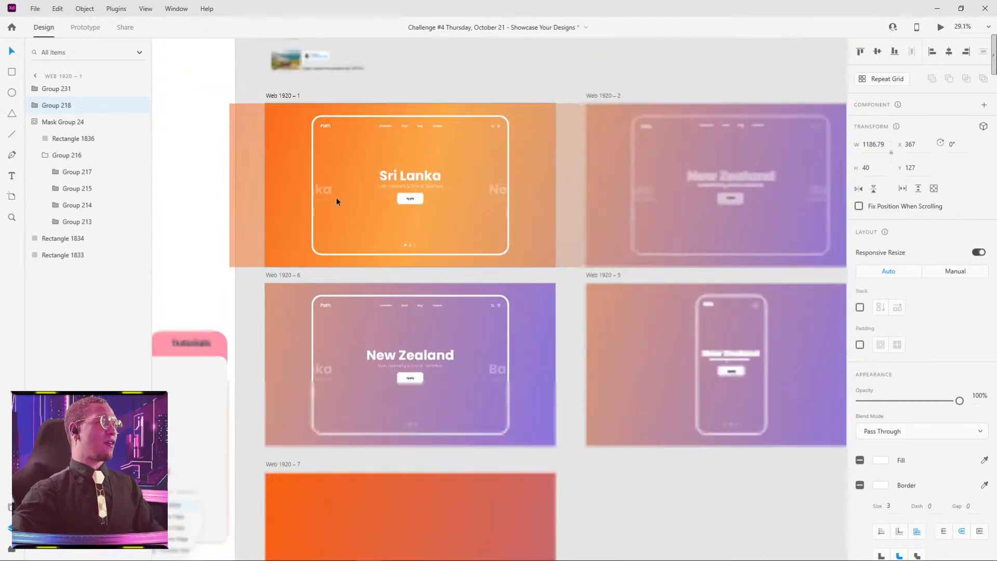
drag(351, 196, 378, 5)
key(r)
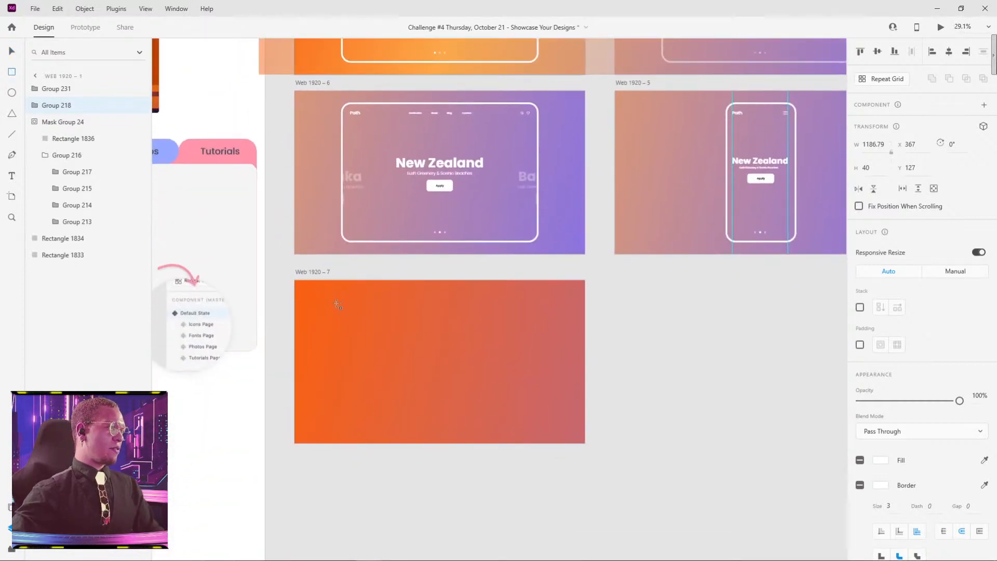
drag(335, 301, 533, 430)
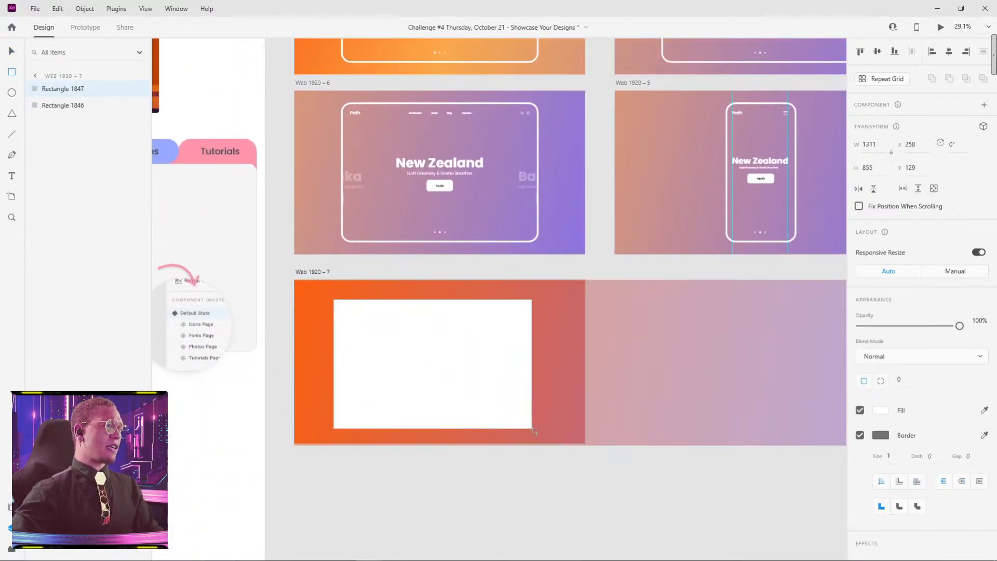
key(v)
Step: Set the white rectangle's corner radius to 65, matching the frame on the New Zealand artboard above
click(519, 240)
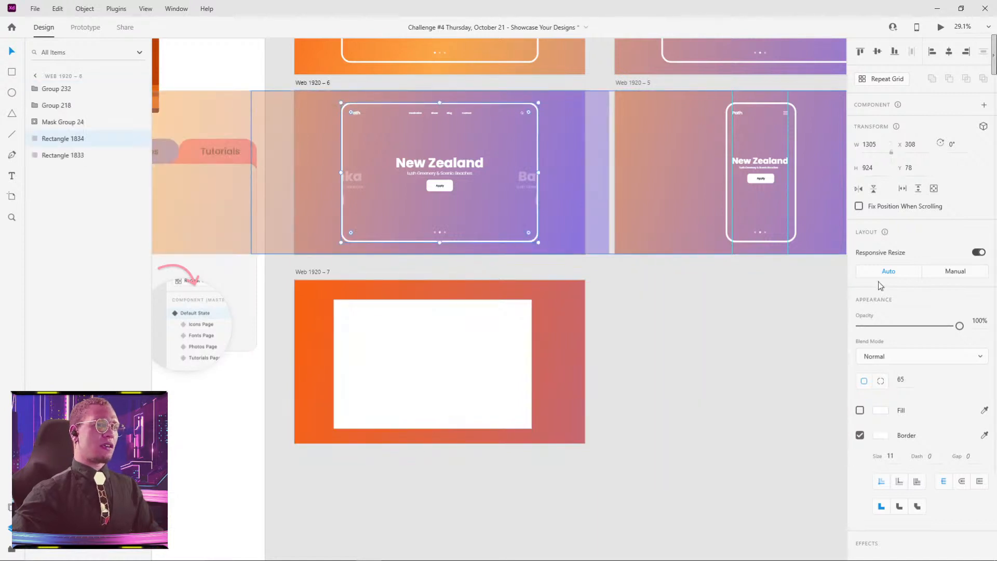
click(902, 381)
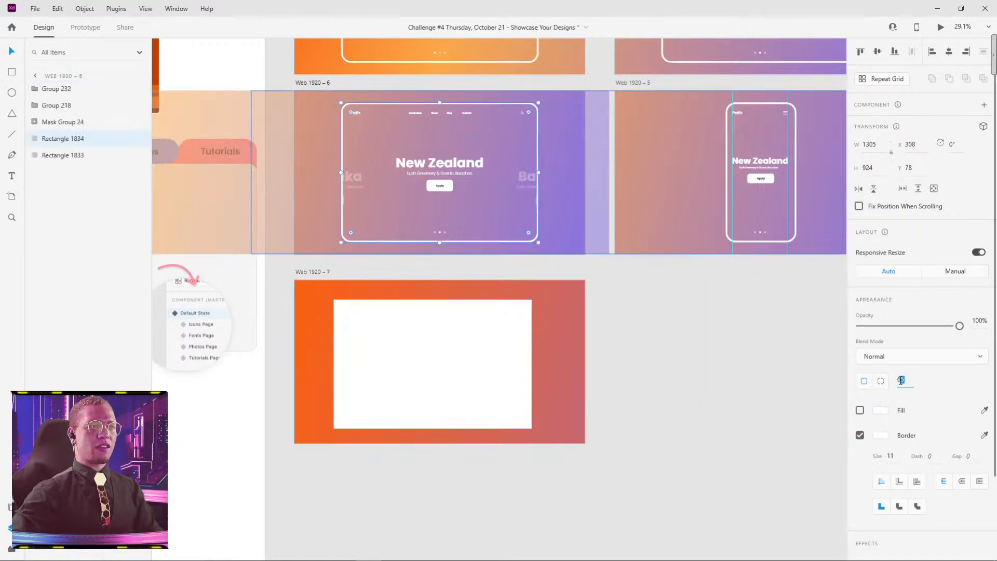
click(460, 362)
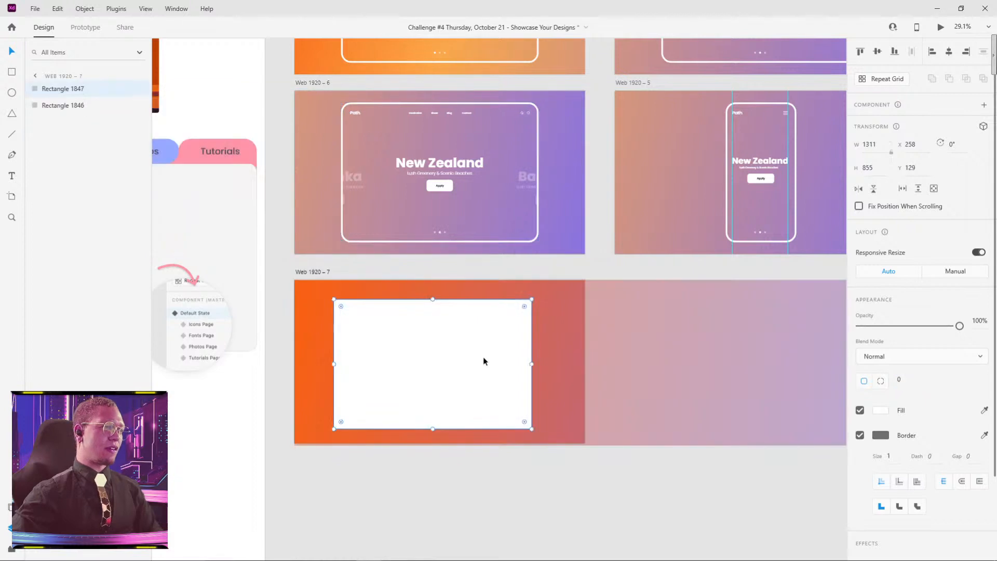
click(903, 382)
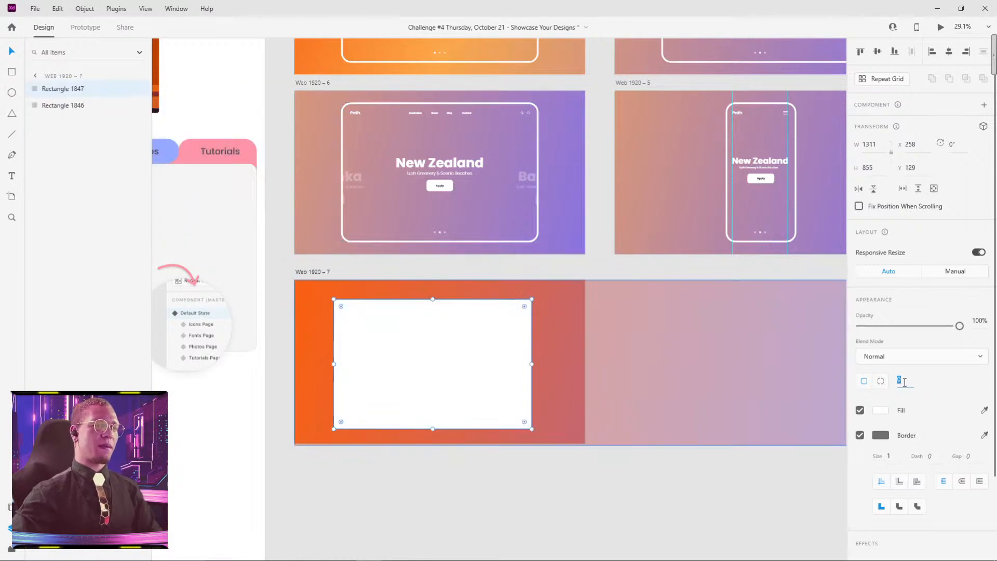
text(65)
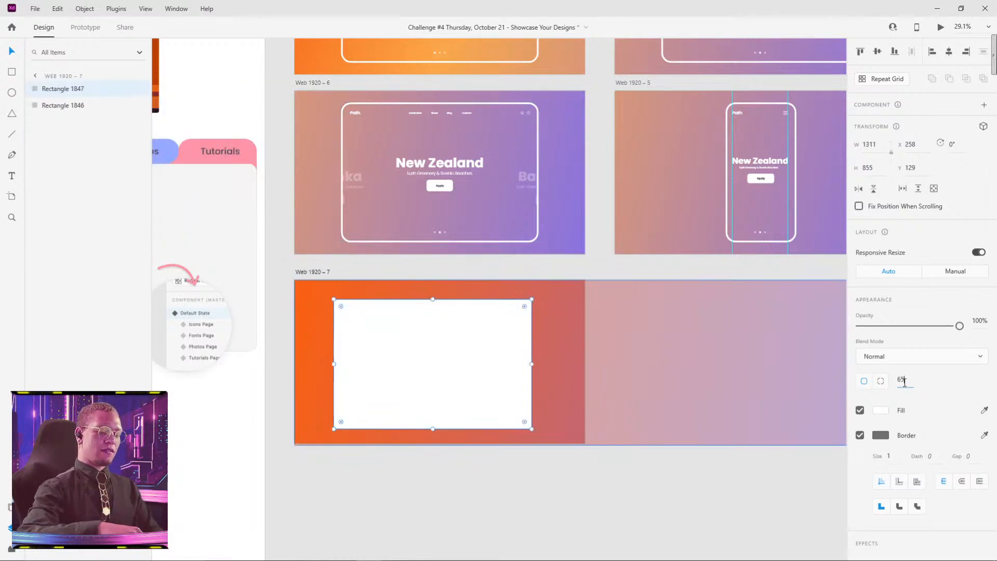
key(Return)
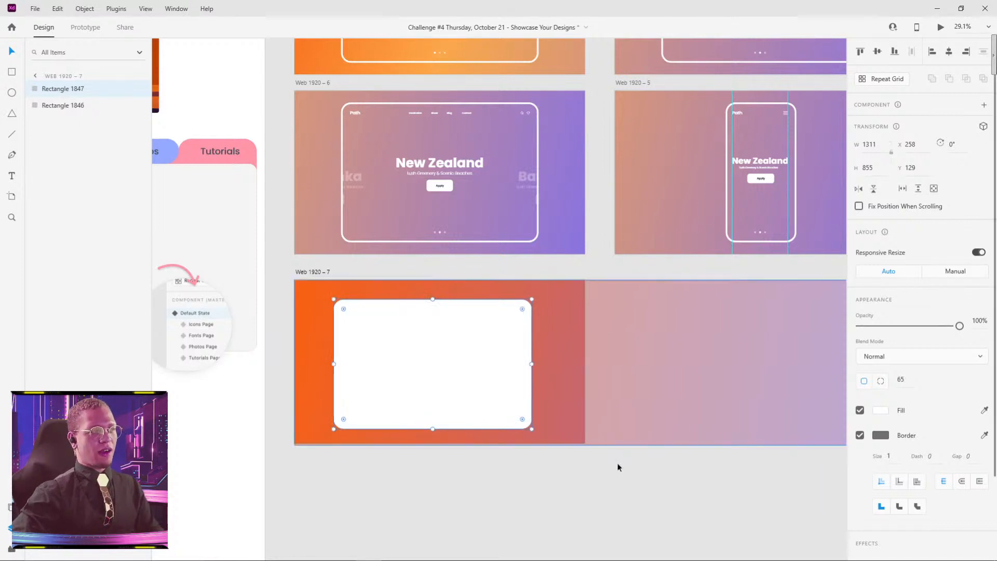
click(618, 467)
click(487, 372)
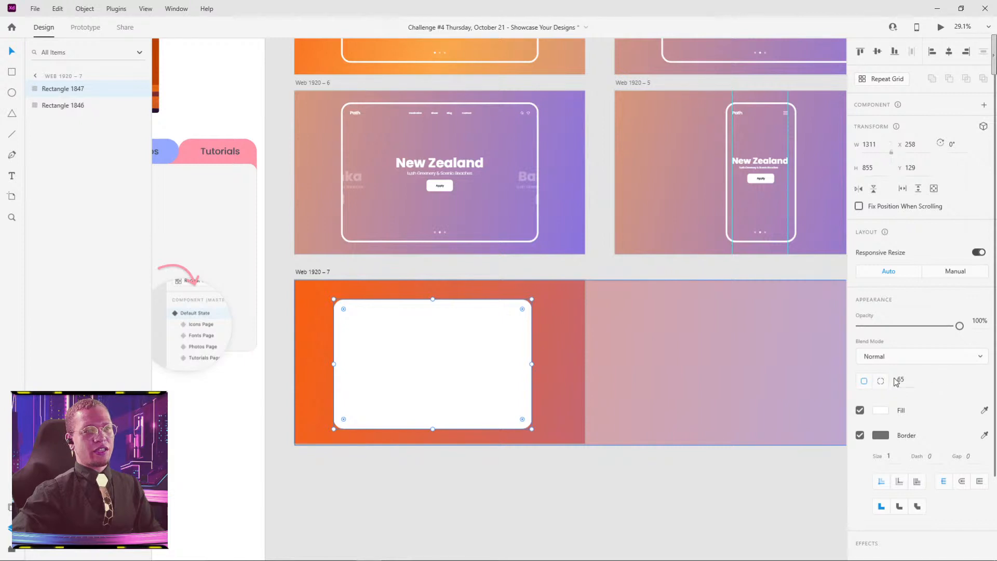
mouse_move(904, 380)
mouse_down()
mouse_move(911, 403)
mouse_move(918, 357)
mouse_move(910, 382)
mouse_move(906, 352)
mouse_move(905, 360)
mouse_up()
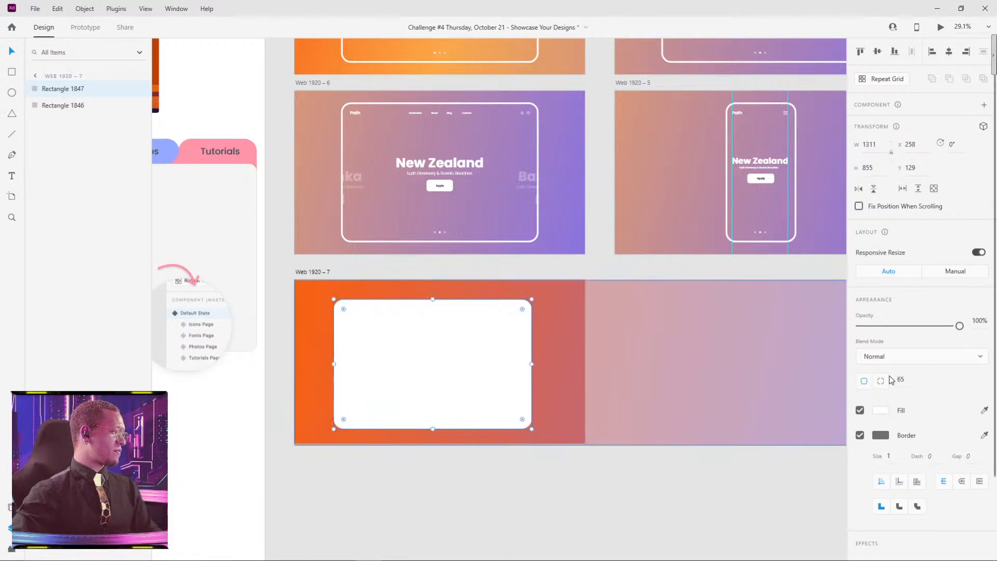
click(603, 494)
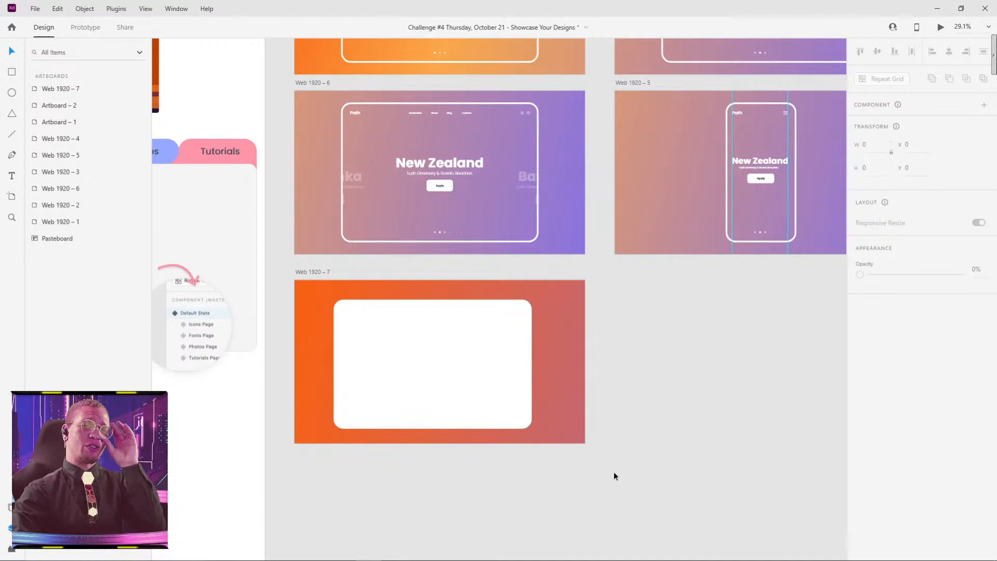
Step: Turn off the fill of the rounded rectangle on the Web 1920 – 7 artboard
click(401, 350)
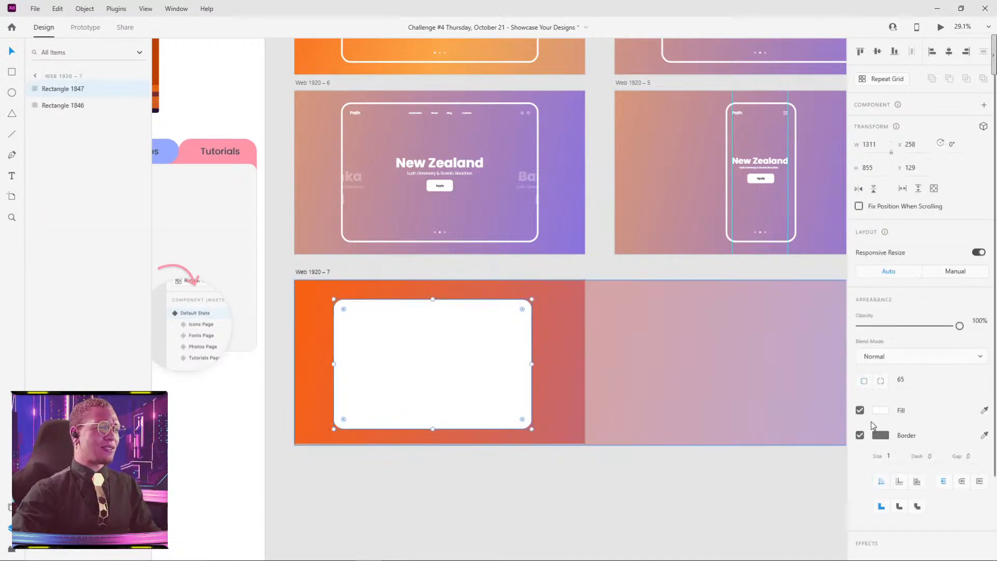
click(860, 410)
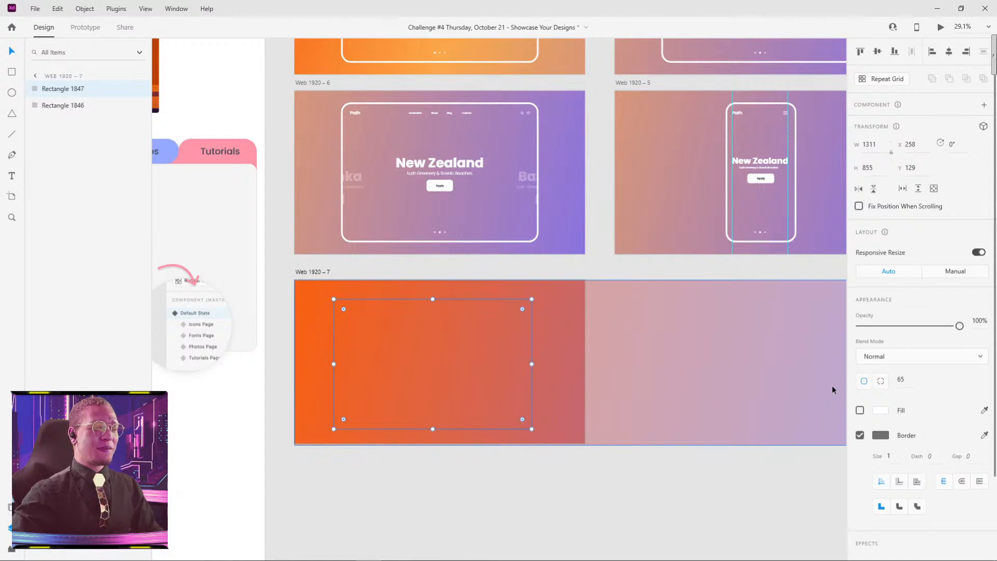
click(860, 411)
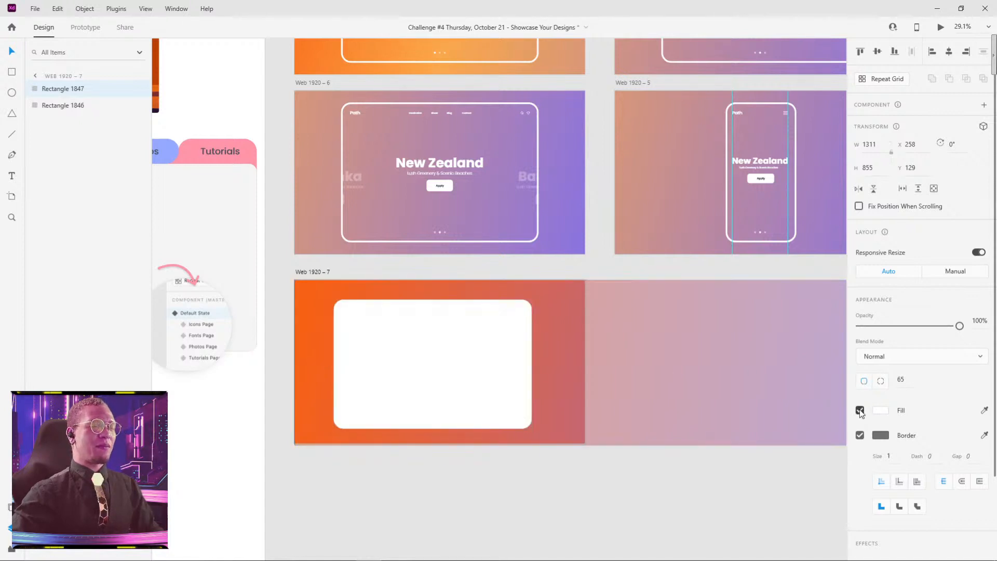
click(860, 410)
Step: Change the rounded rectangle's border to white and set its border size to 10
click(881, 435)
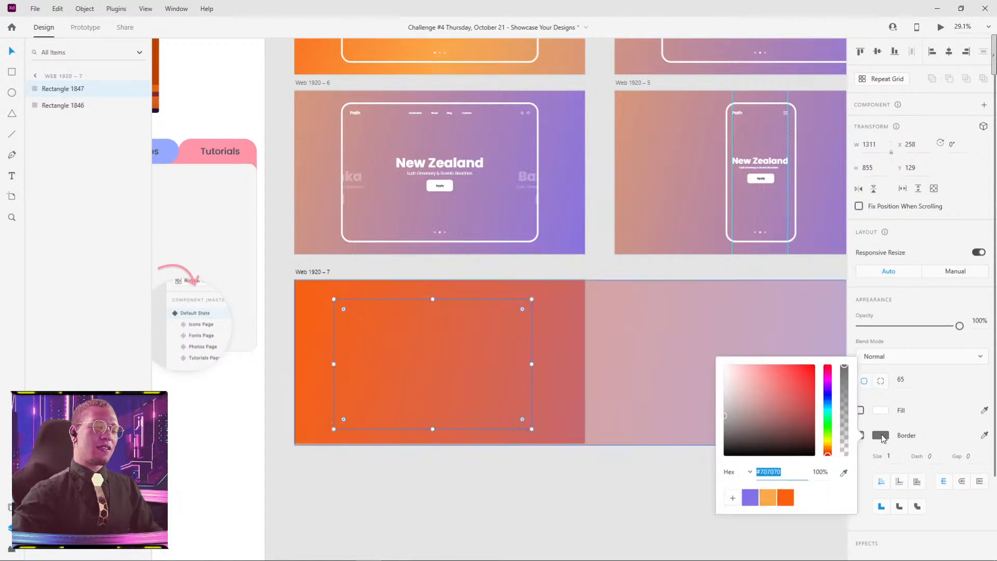
click(771, 408)
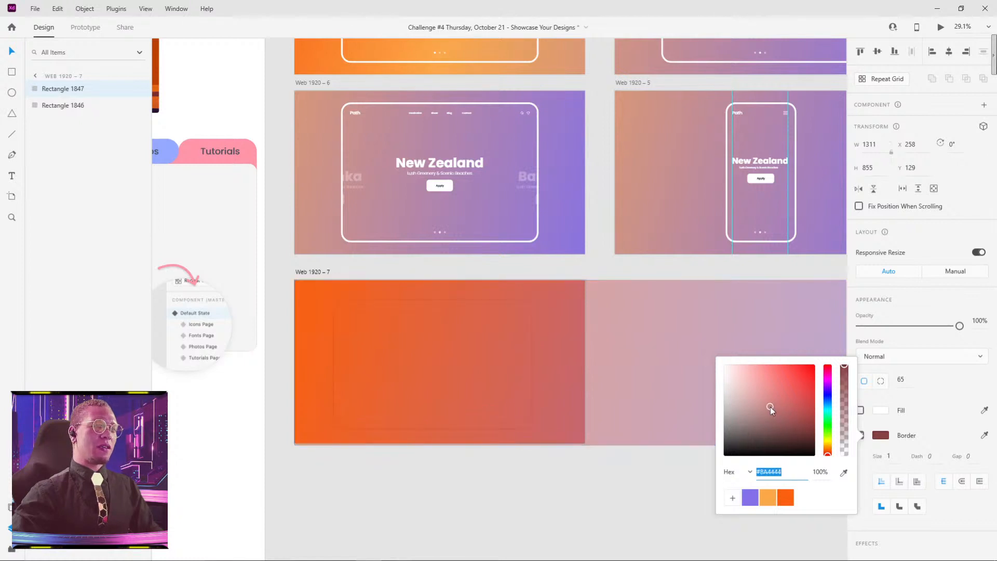
click(938, 419)
click(883, 435)
drag(797, 420, 693, 358)
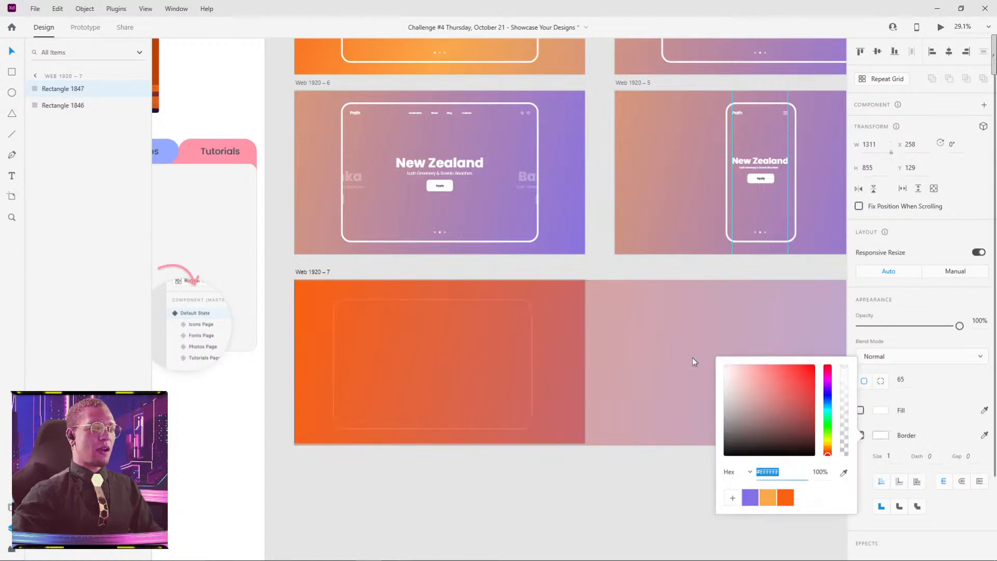
click(890, 443)
drag(890, 455, 887, 402)
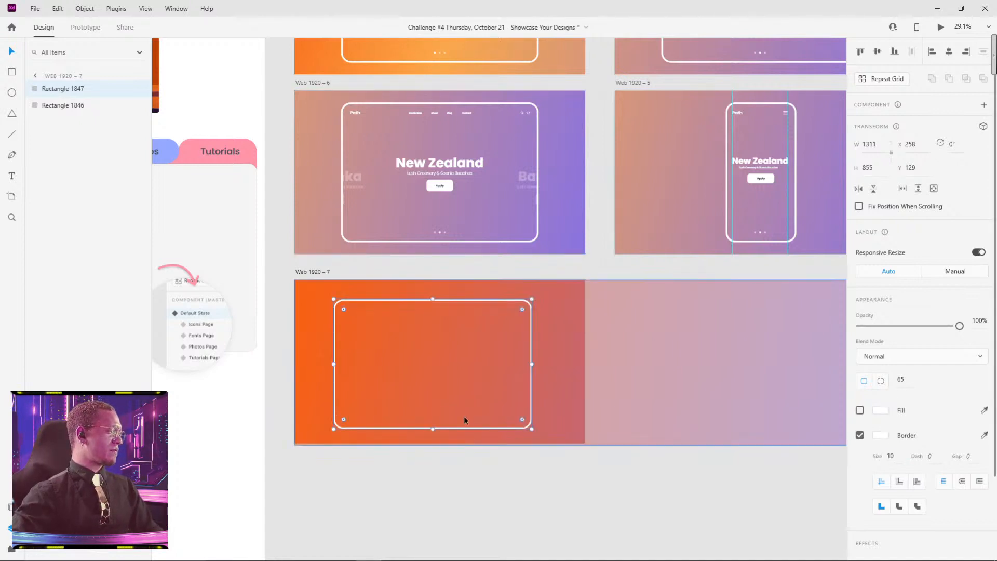
Step: Set the border size of the rounded white frame on the Web 1920 – 7 artboard to 12
click(516, 479)
drag(438, 505, 473, 496)
click(429, 292)
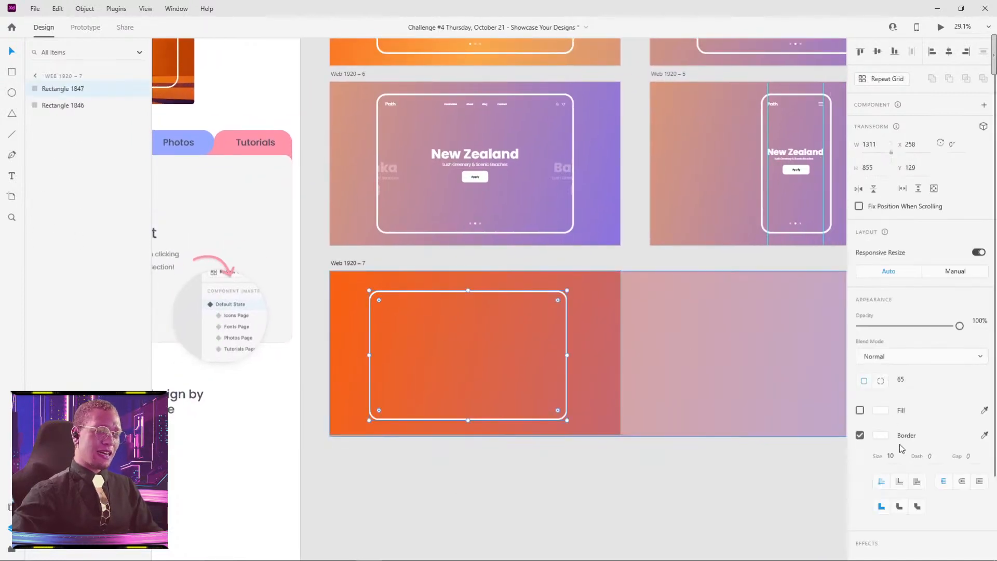
mouse_move(902, 459)
mouse_down()
mouse_move(896, 430)
mouse_move(898, 441)
mouse_up()
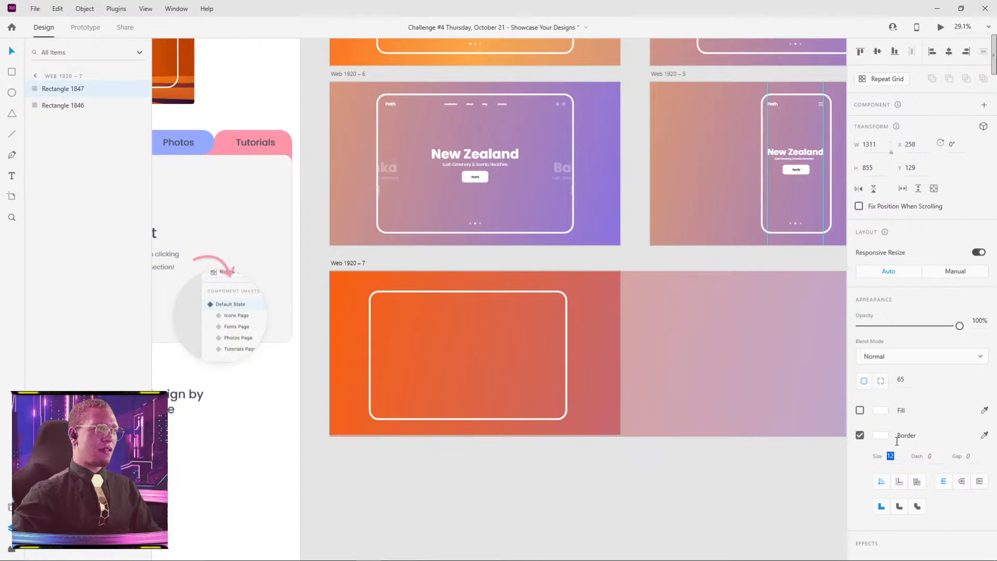
click(627, 486)
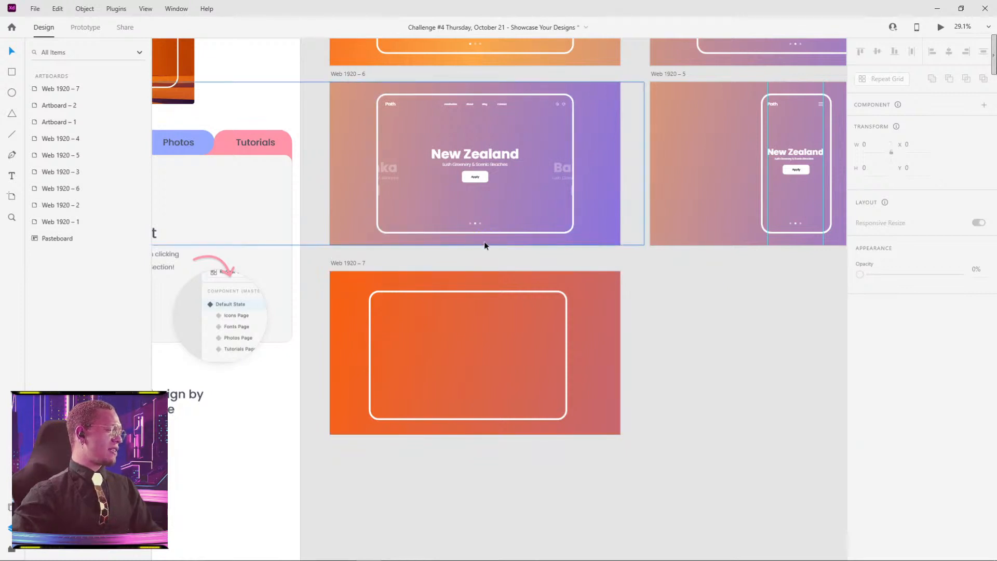
Step: Select the navigation bar group on the Web 1920 – 6 artboard and undo its accidental move
drag(556, 162, 546, 221)
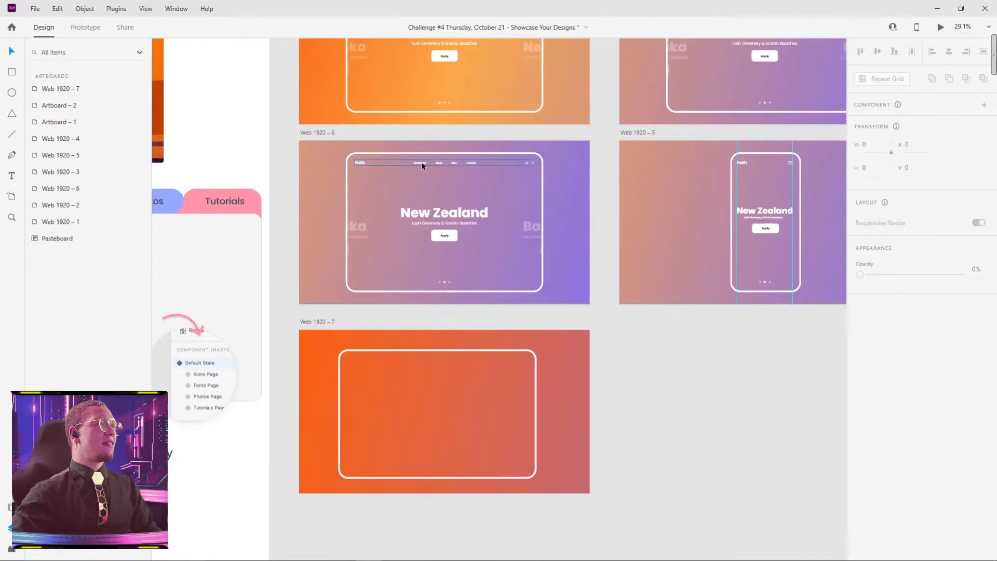
scroll(412, 167, up, 5)
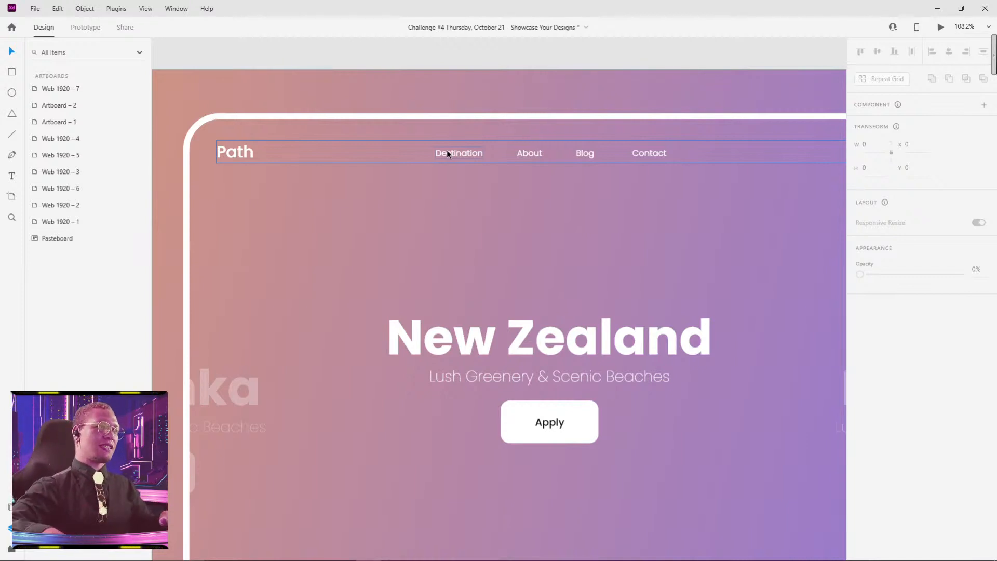
mouse_move(450, 150)
mouse_down()
mouse_move(486, 158)
mouse_move(453, 167)
mouse_up()
scroll(741, 182, right, 5)
scroll(741, 182, up, 1)
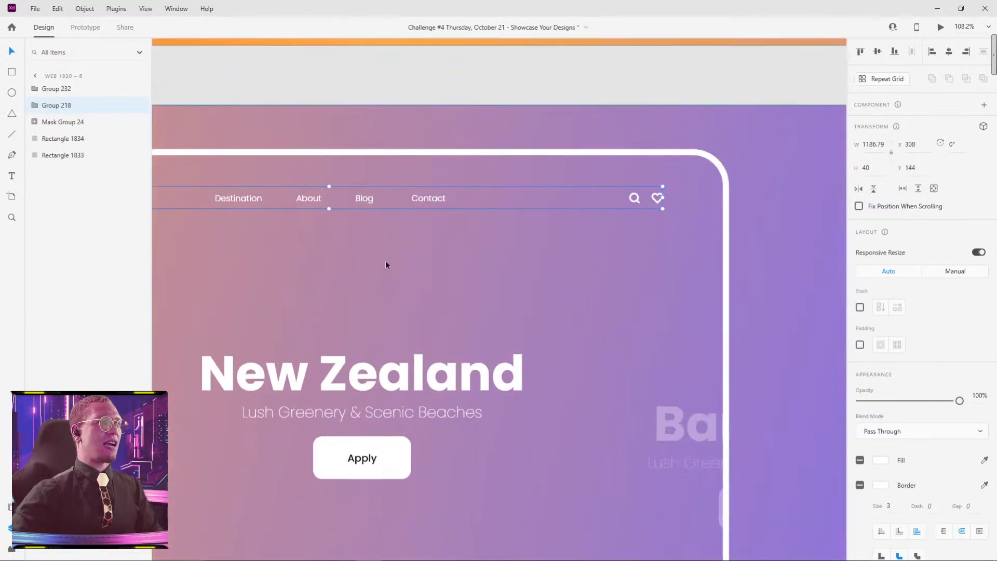
scroll(294, 181, left, 5)
scroll(294, 181, down, 1)
key(ctrl+z)
Step: Copy the navigation bar onto the Web 1920 – 7 artboard and place it inside the frame's upper edge, at about X 320, Y 176
drag(765, 237, 646, 200)
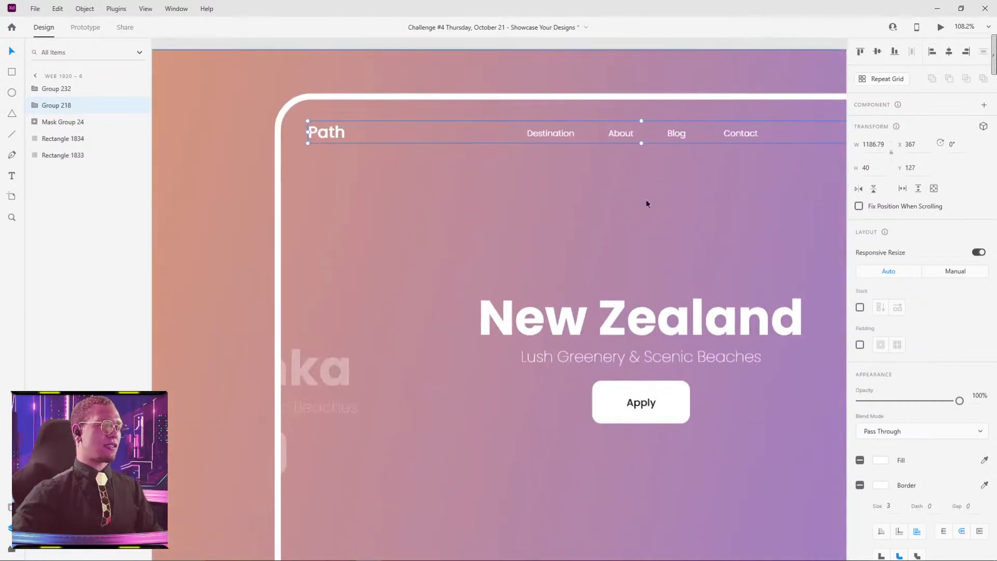
scroll(701, 264, down, 5)
drag(702, 264, 583, 92)
click(562, 395)
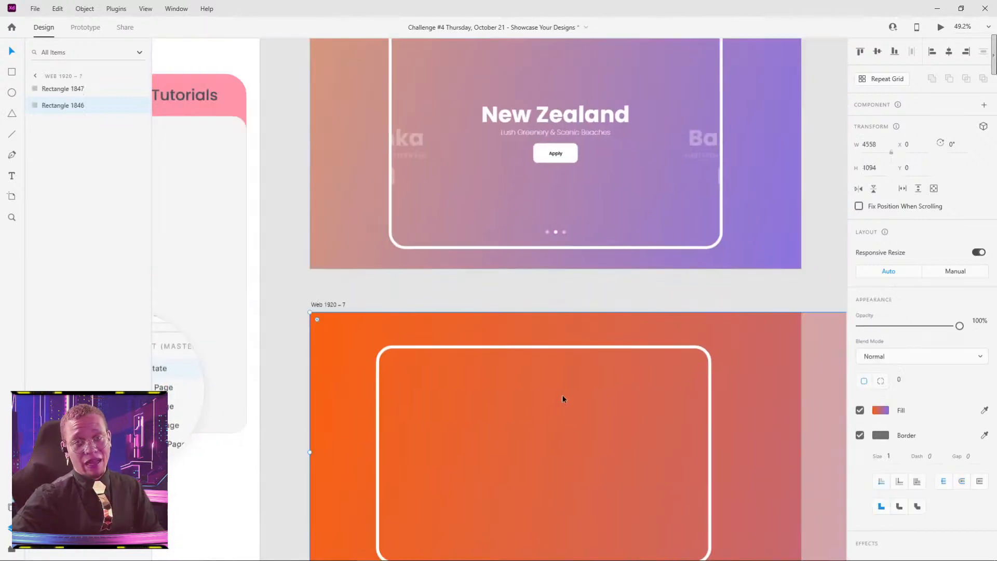
key(ctrl+v)
scroll(598, 461, down, 3)
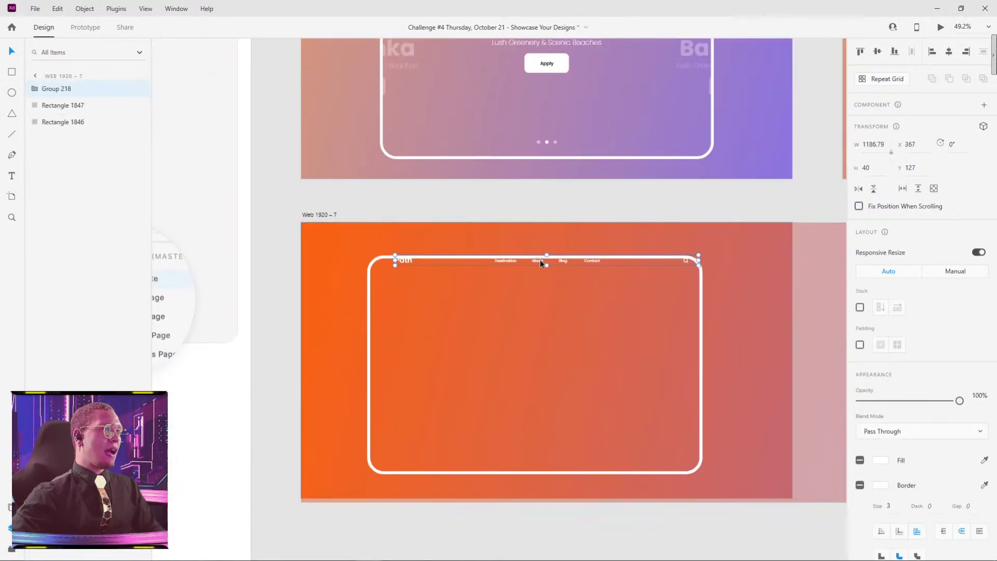
drag(540, 261, 529, 274)
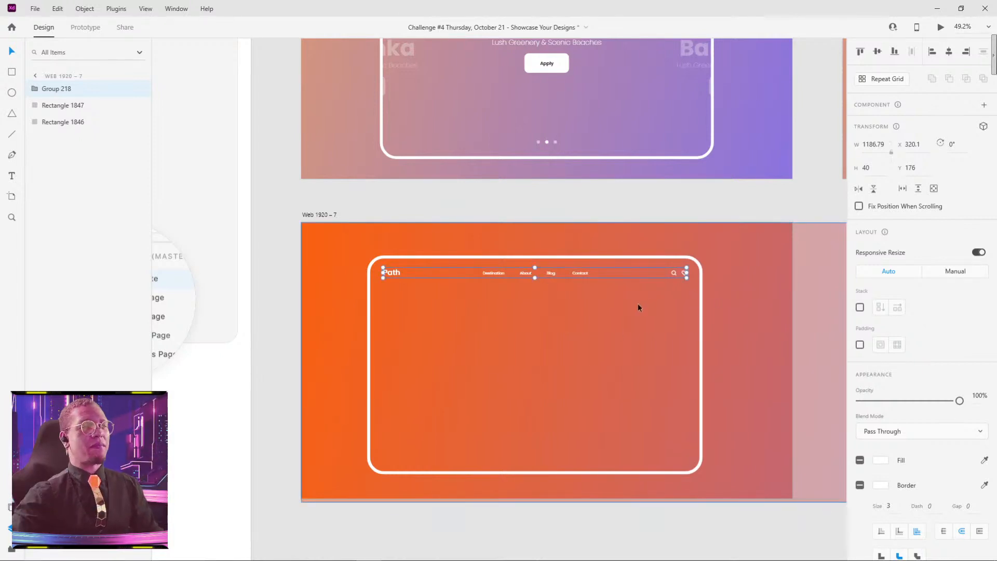
Step: Look through the installed plugins and the plugin marketplace for a source of the navigation bar's icons
scroll(639, 302, up, 5)
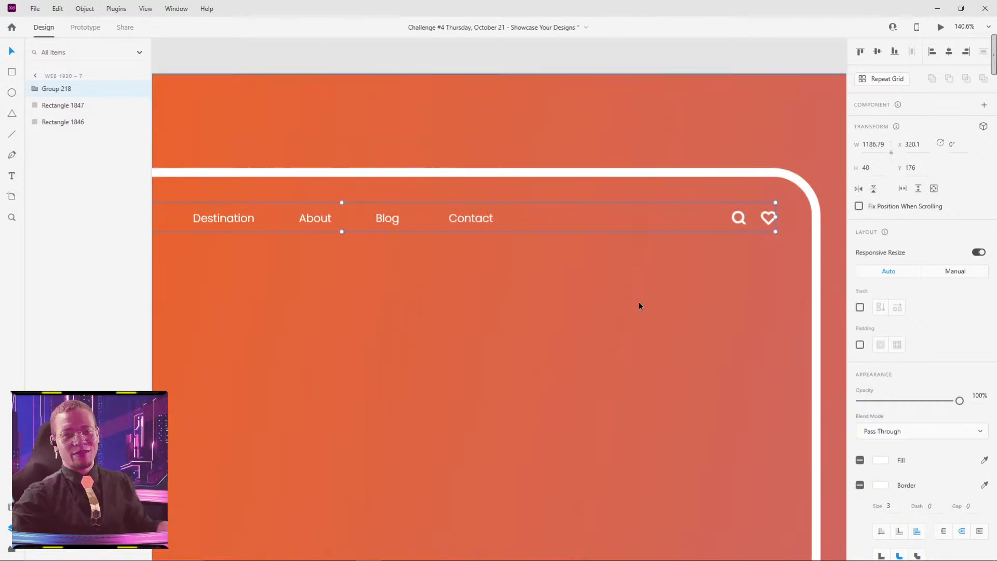
click(13, 549)
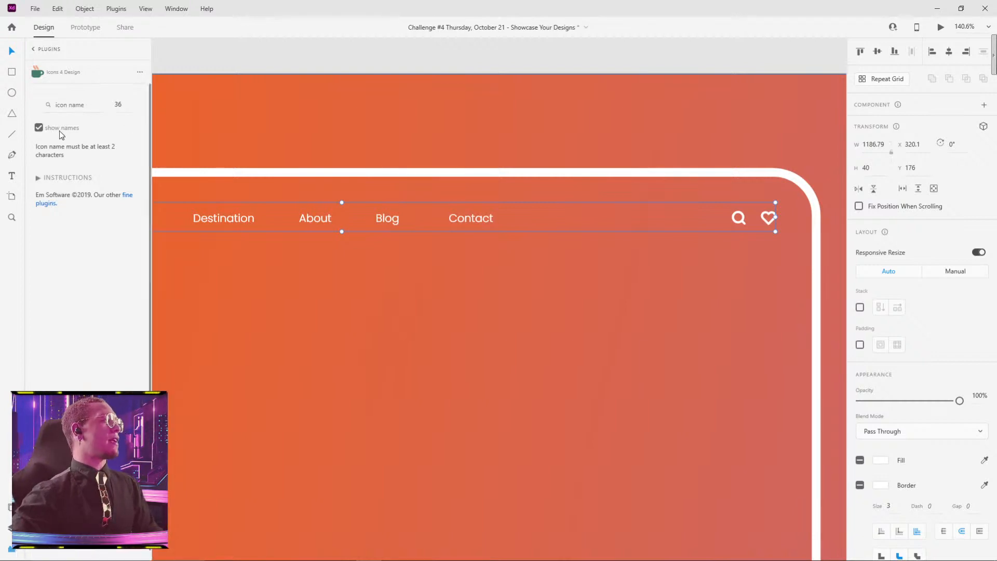
click(33, 49)
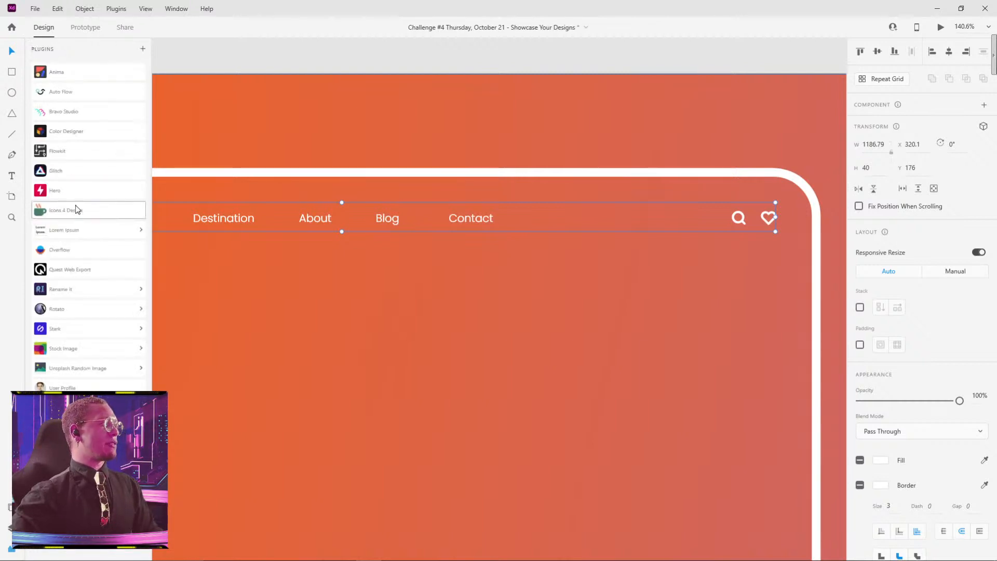
click(142, 50)
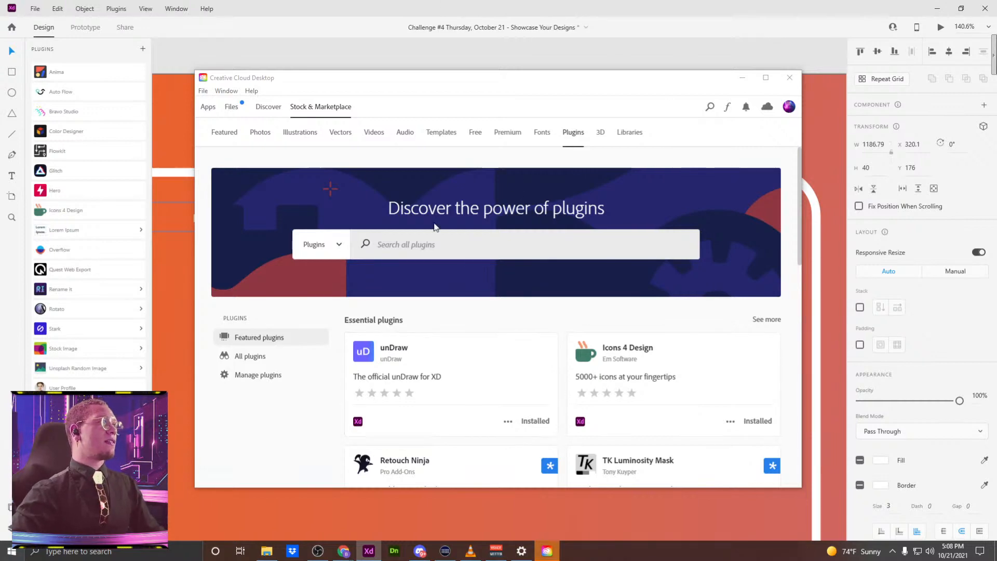
click(791, 79)
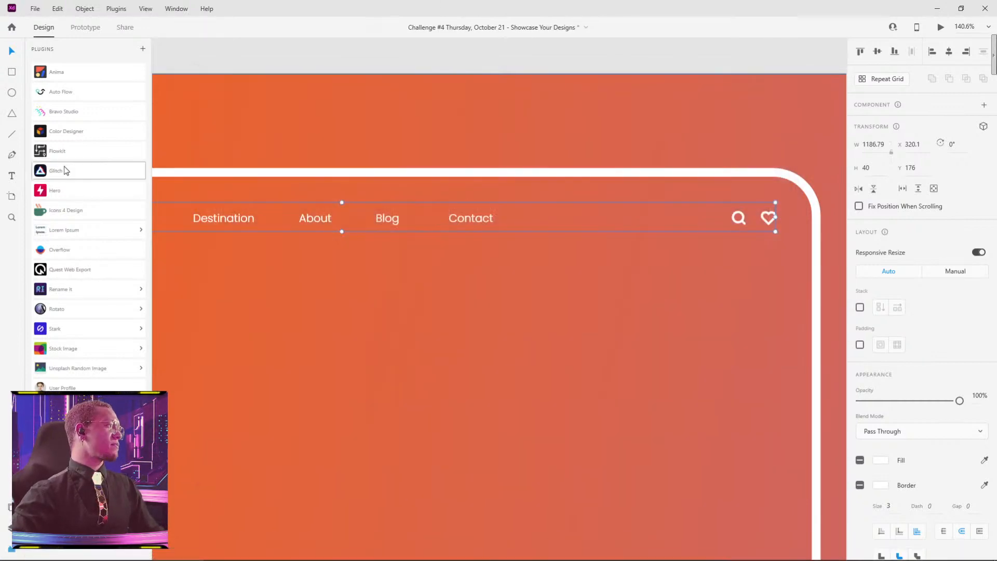
Step: Open the Icons 4 Design plugin and look up icons matching "search"
click(62, 211)
click(67, 107)
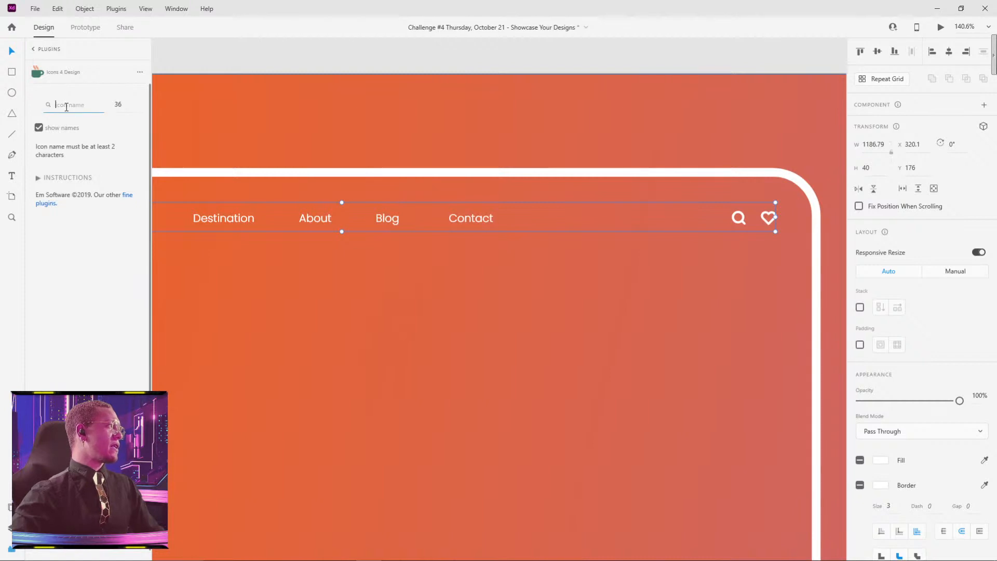
text(searc)
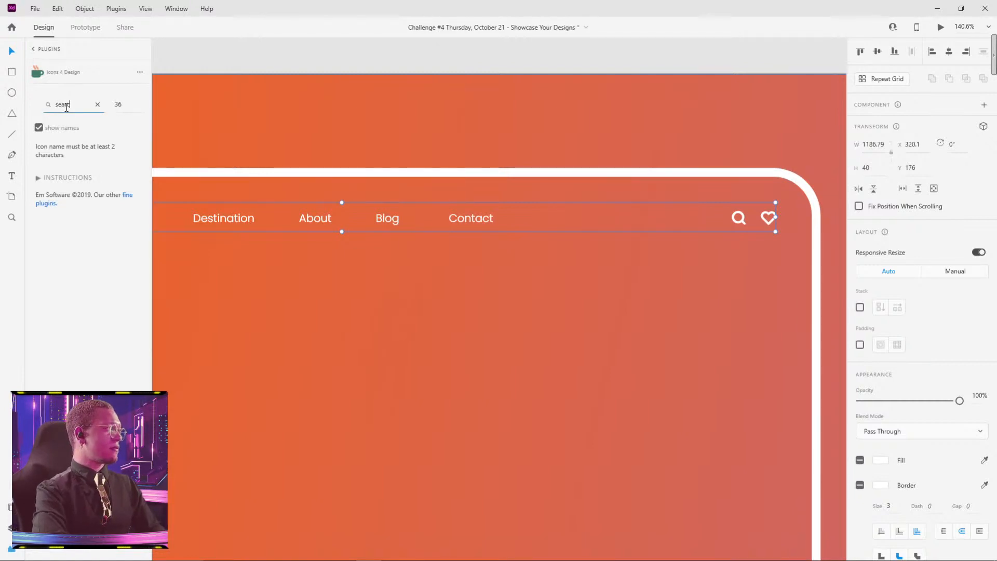
text(h)
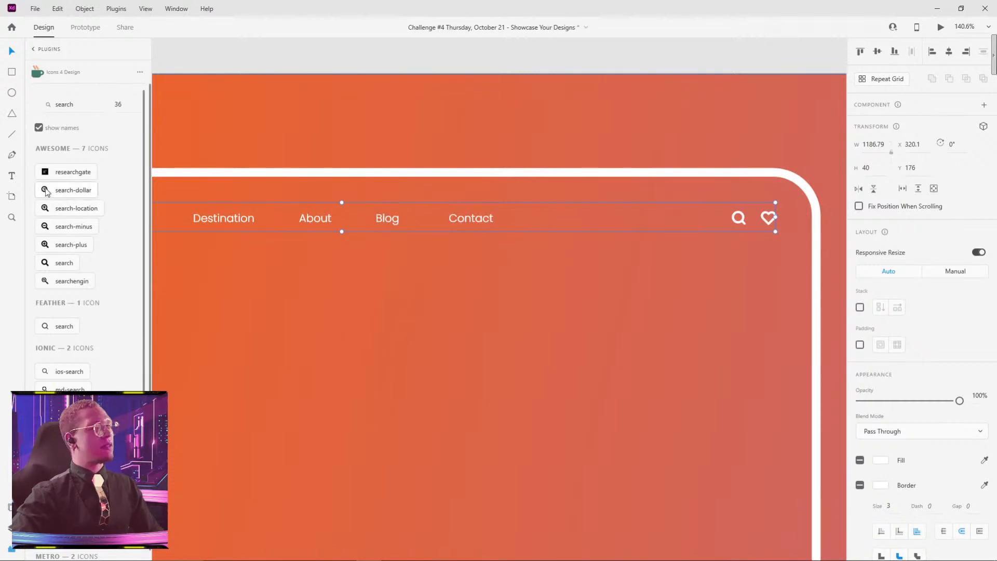
Step: Look up icons matching "heart" in the Icons 4 Design plugin
click(87, 107)
key(ctrl+a)
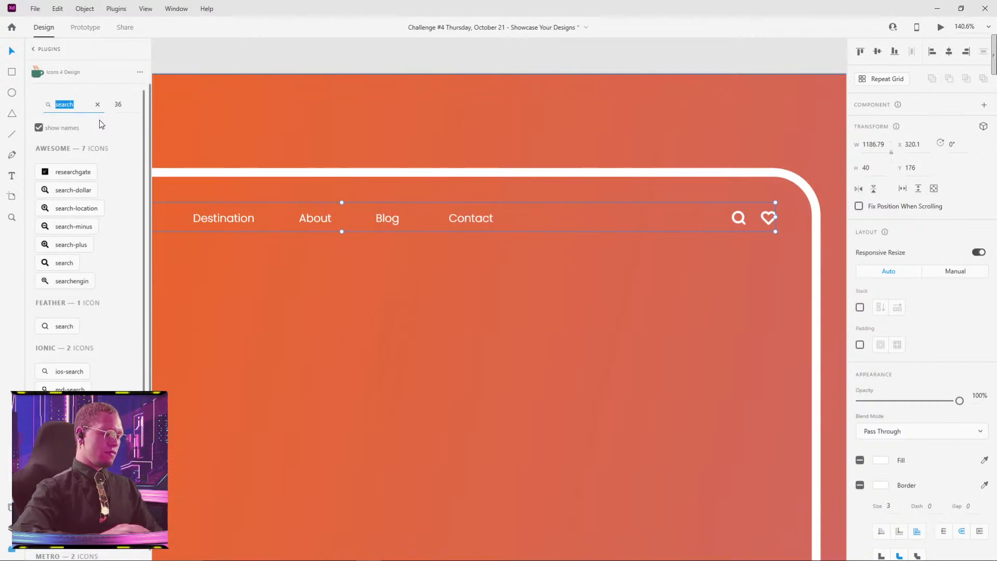
text(heart)
key(Return)
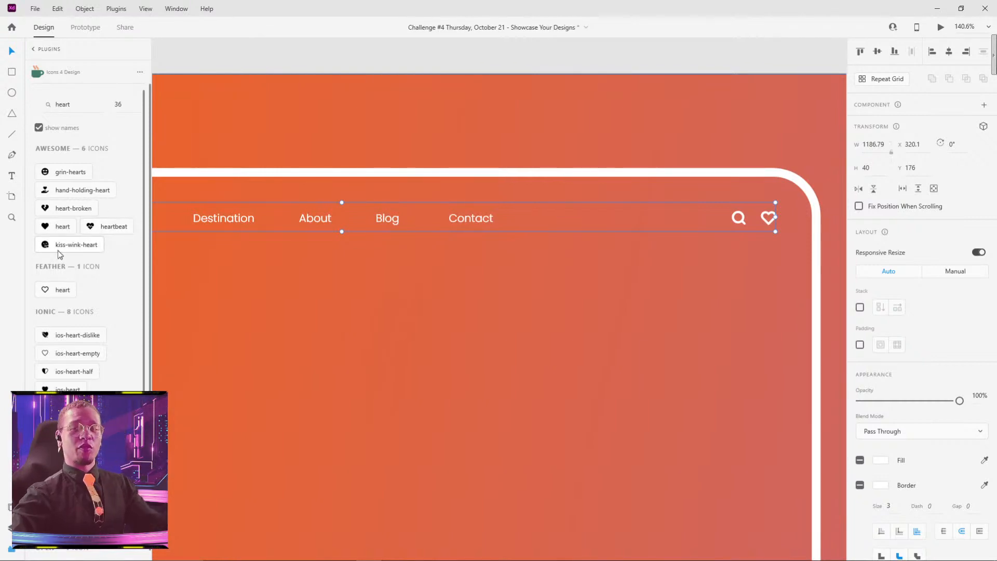
Step: Check the font settings of the Path logo text in the pasted navigation bar
click(455, 181)
drag(479, 174, 528, 161)
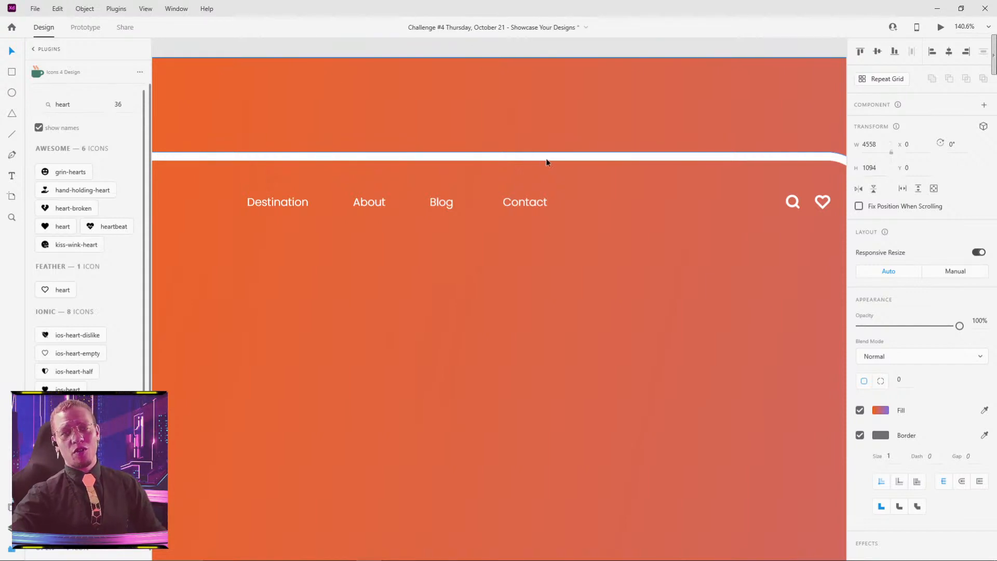
drag(208, 244, 501, 212)
double_click(273, 171)
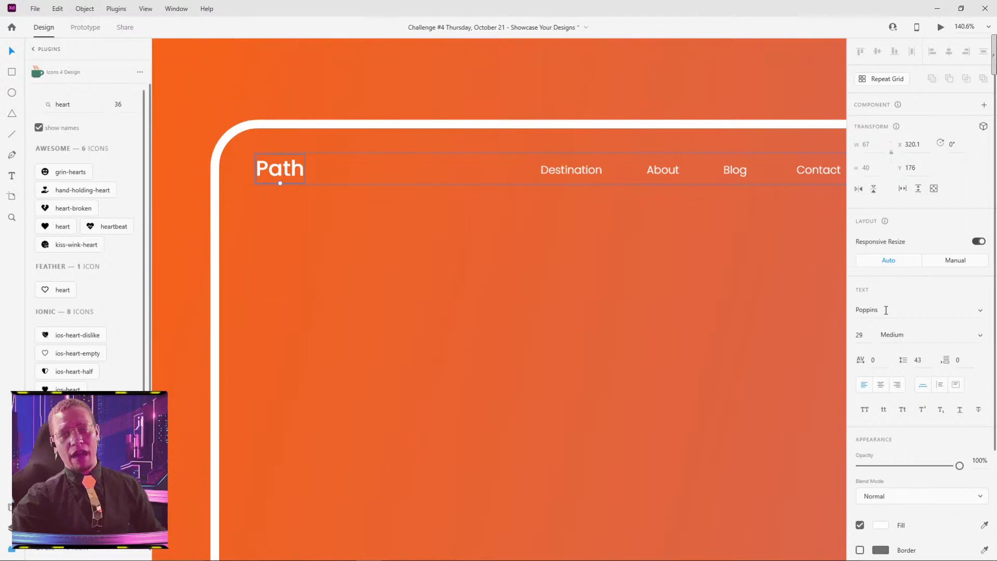
click(584, 260)
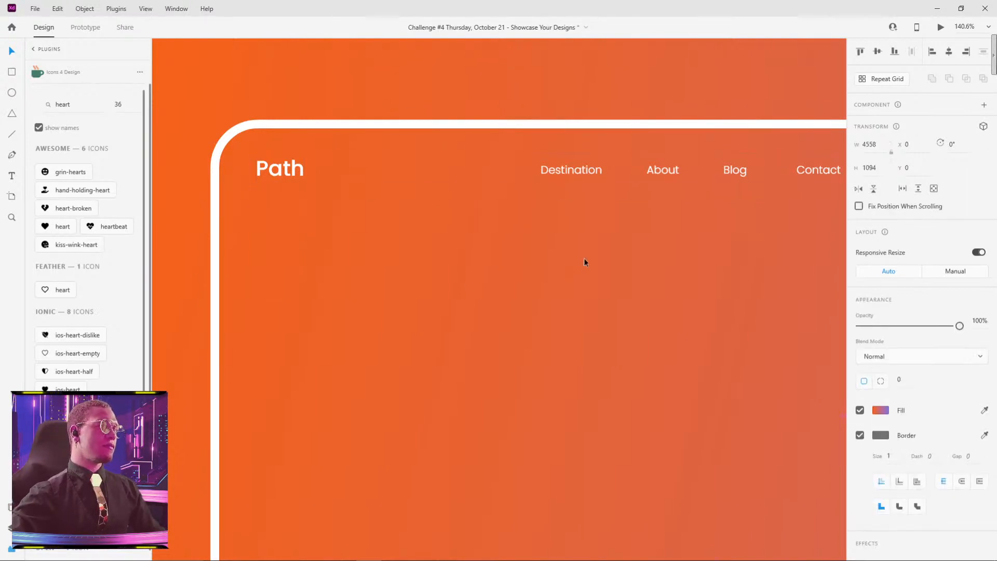
Step: Copy the three pagination dots from the Web 1920 – 6 artboard and paste them onto the Web 1920 – 7 artboard
scroll(598, 266, down, 5)
scroll(519, 304, down, 3)
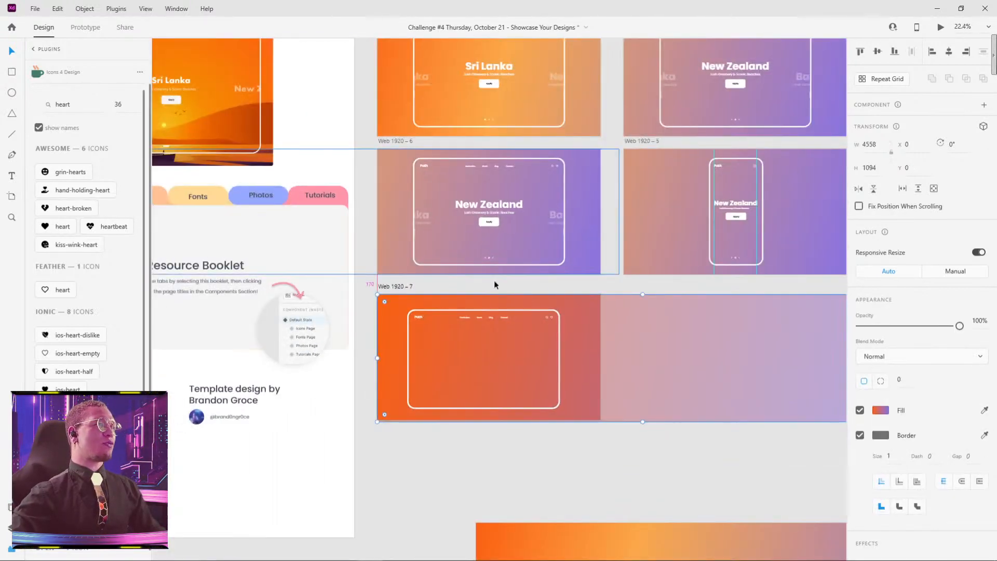
scroll(494, 280, up, 6)
click(461, 165)
key(ctrl+c)
scroll(600, 366, down, 10)
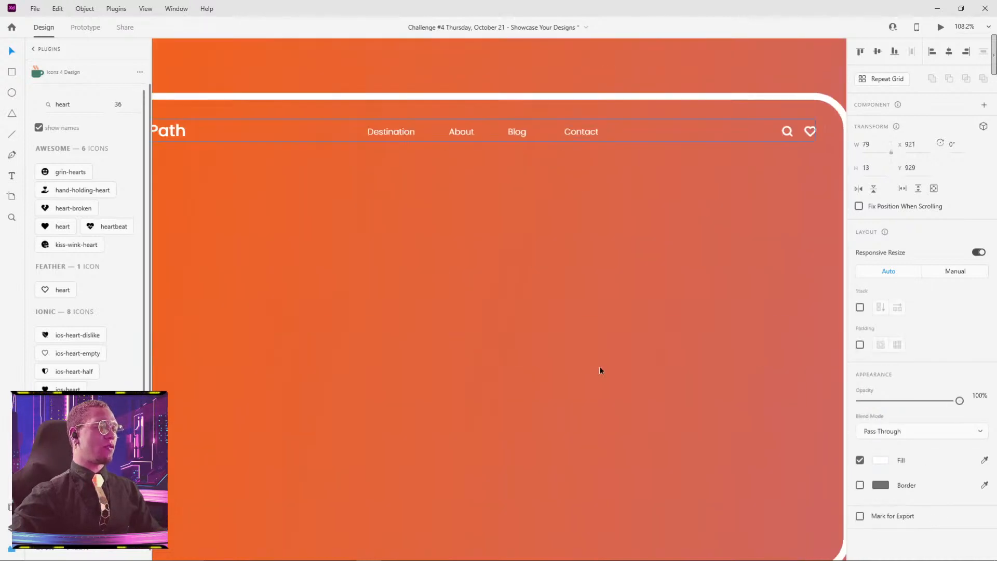
key(ctrl+v)
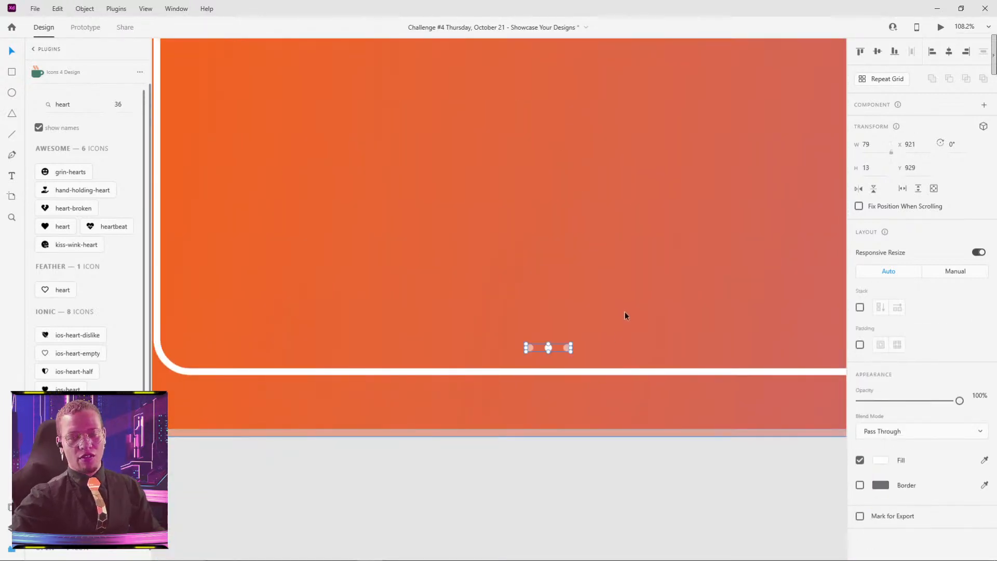
Step: Draw a white circle about 12 by 12 just above the pasted pagination dots and turn off its border
key(e)
scroll(559, 351, up, 3)
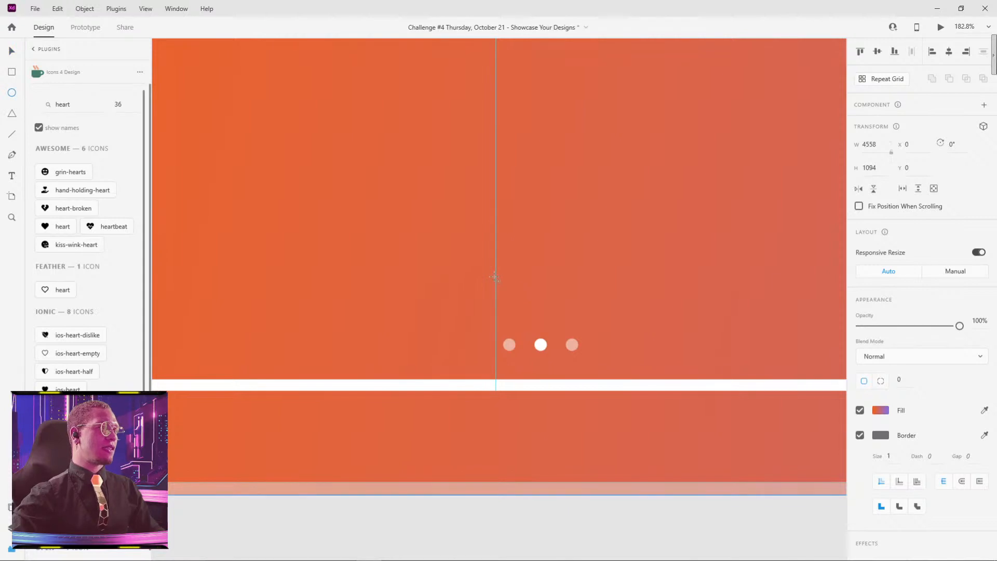
drag(495, 287, 508, 296)
click(878, 410)
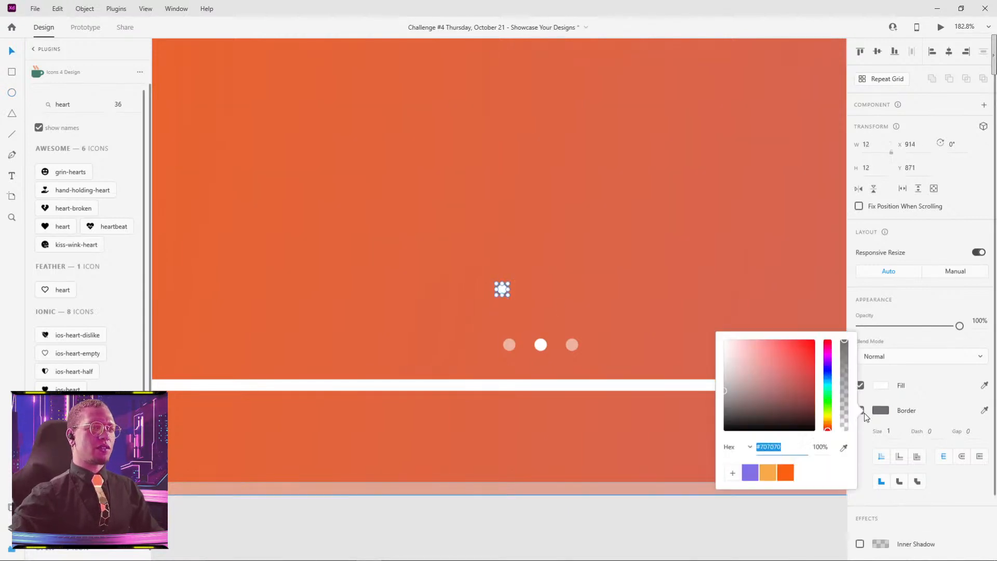
click(862, 411)
click(860, 410)
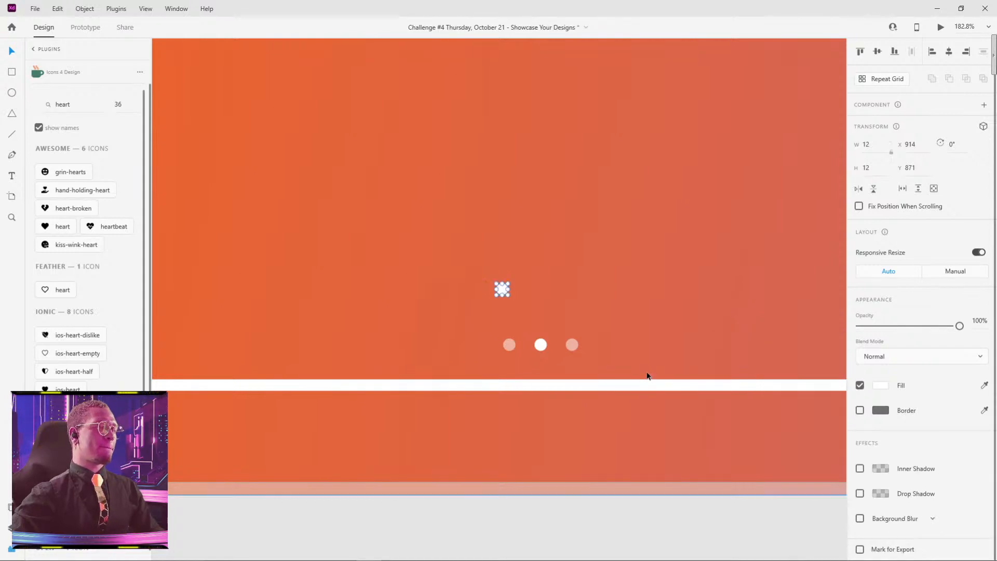
Step: Repeat the small circle into a row of three dots about 78 wide with Repeat Grid and ungroup the grid
key(ctrl+r)
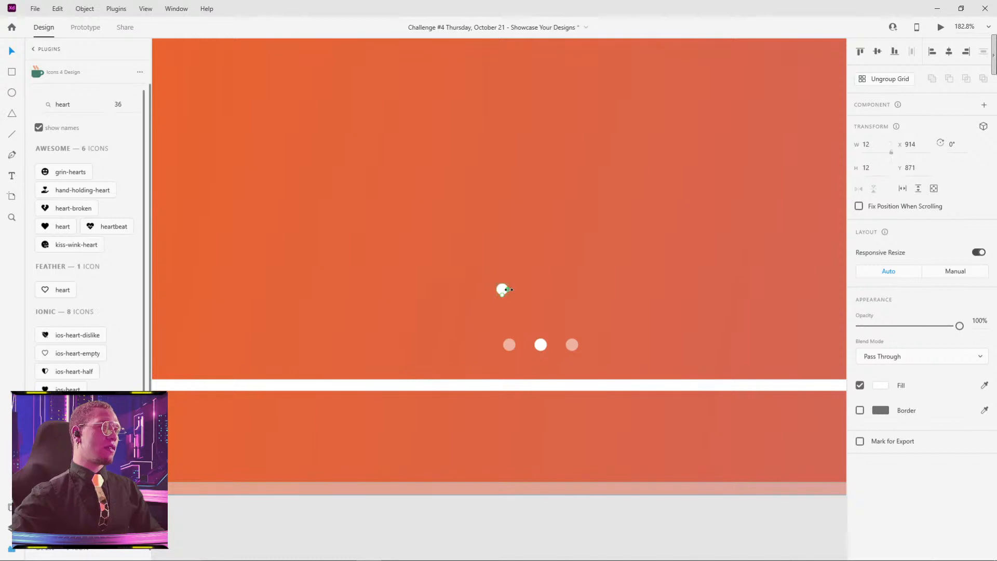
drag(508, 289, 572, 293)
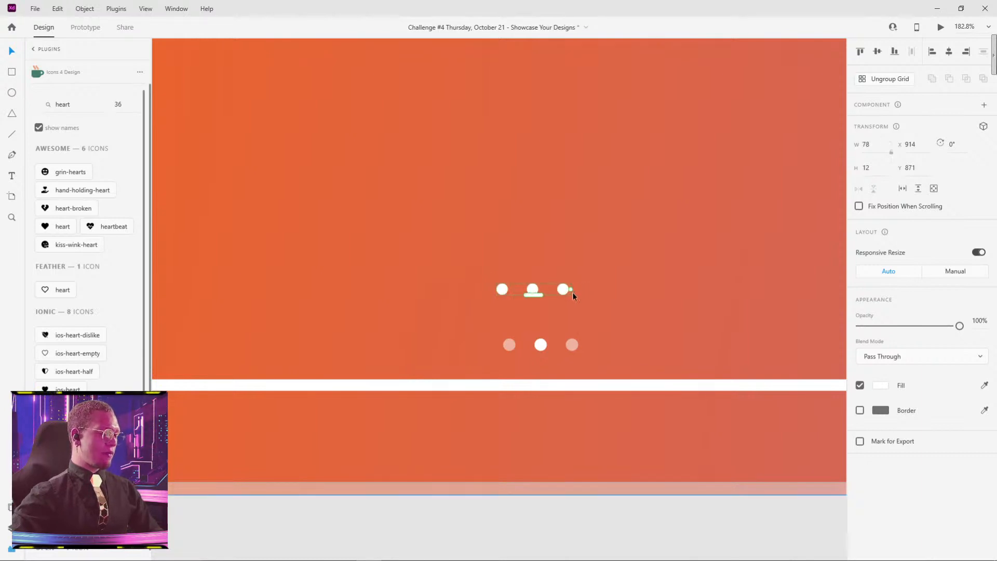
key(ctrl+shift+g)
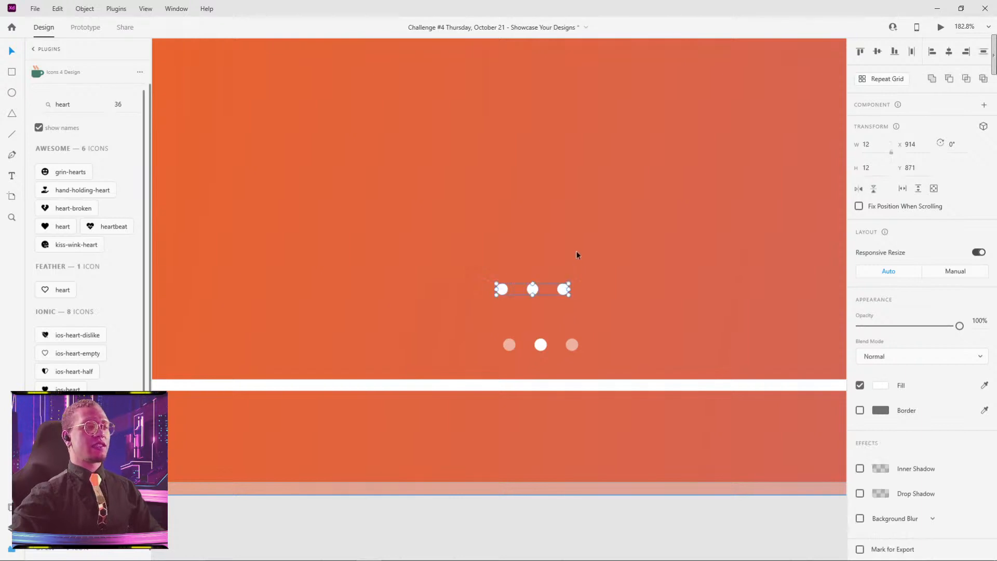
Step: Lower the opacity of the two outer dots in the new row, keeping the middle dot solid white
click(568, 296)
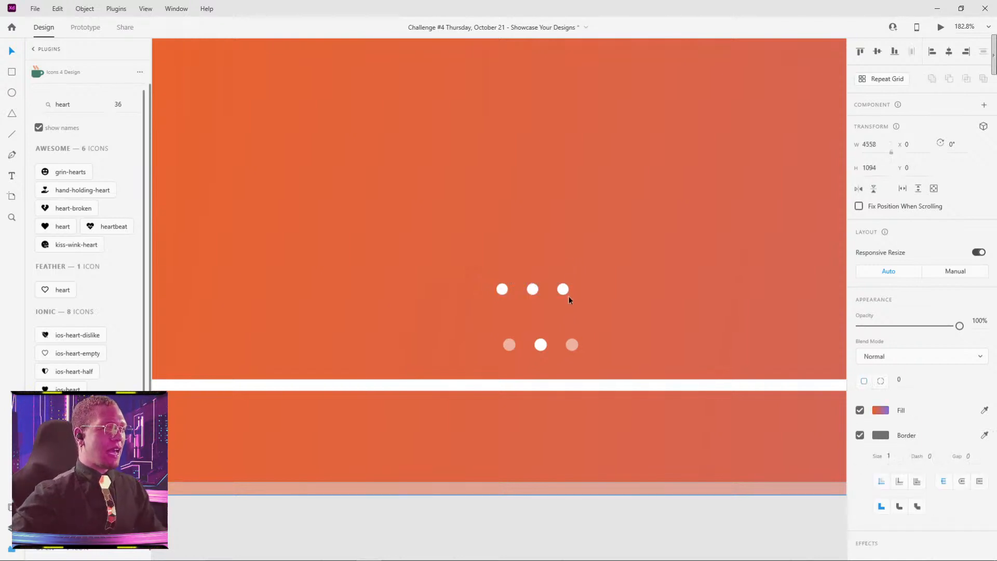
click(564, 289)
shift+click(506, 293)
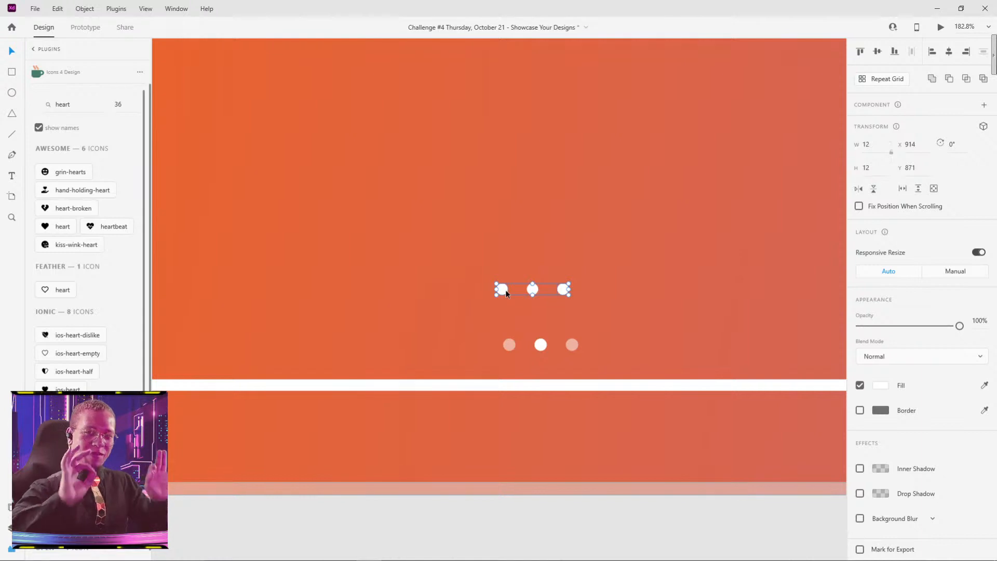
click(572, 242)
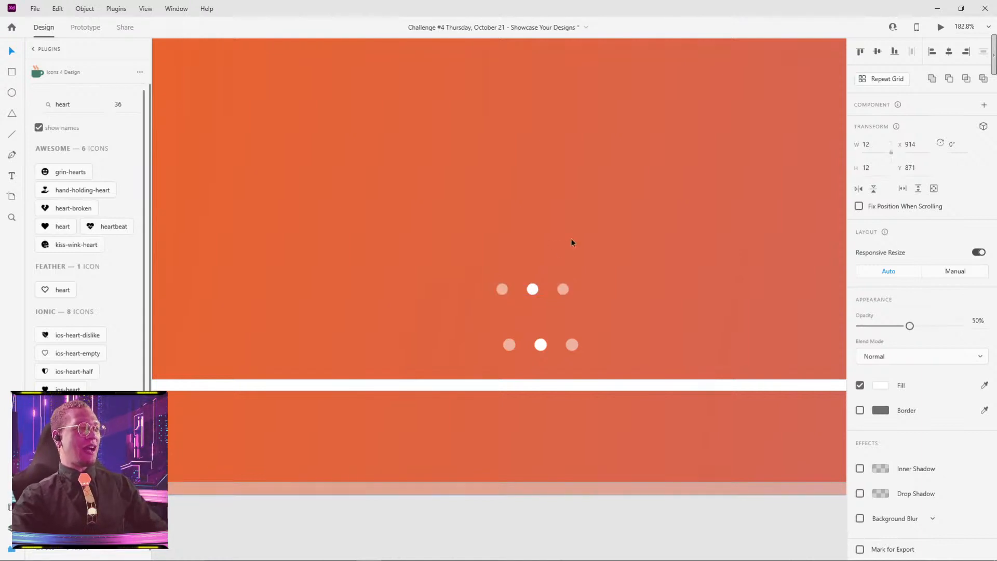
Step: Delete the self-drawn upper row of three dots and select the pasted pagination dots below it
click(562, 291)
shift+click(533, 291)
shift+click(503, 295)
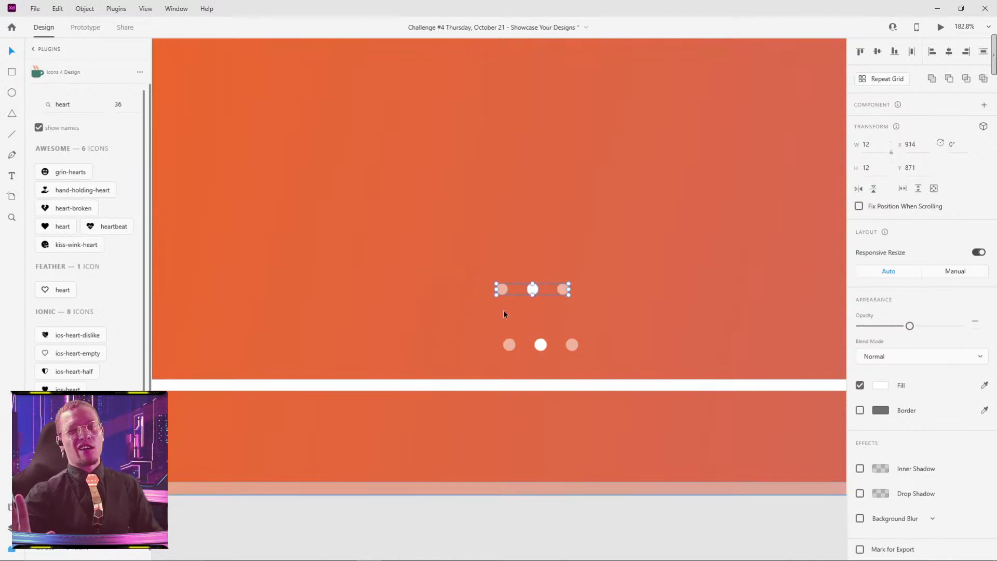
click(568, 262)
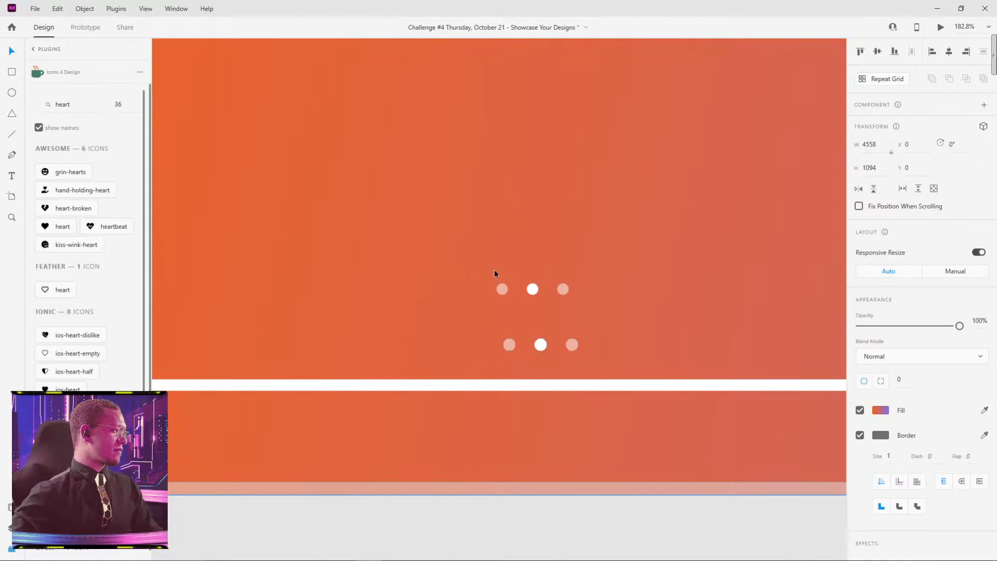
click(506, 289)
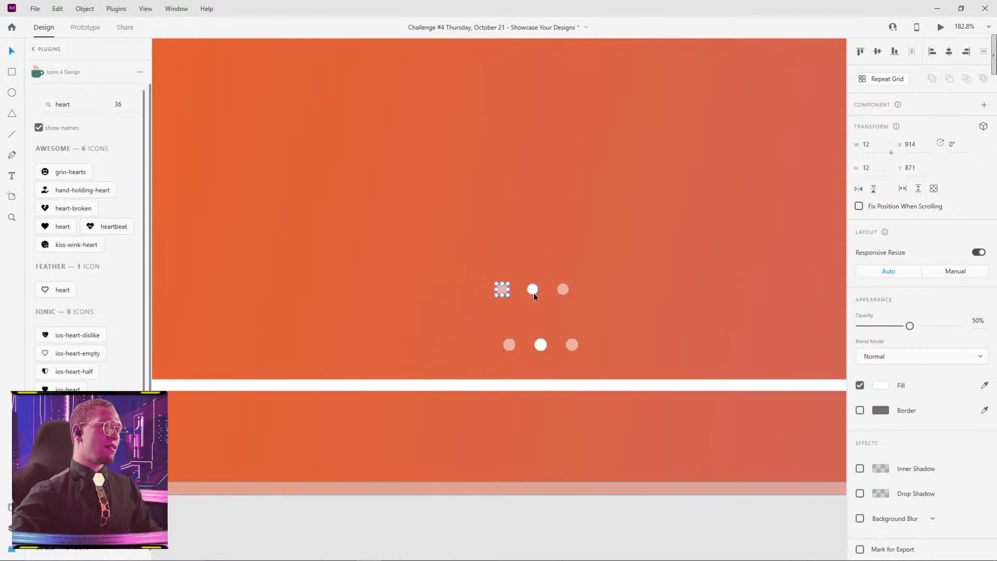
shift+click(532, 288)
shift+click(561, 289)
drag(560, 289, 561, 344)
key(ctrl+g)
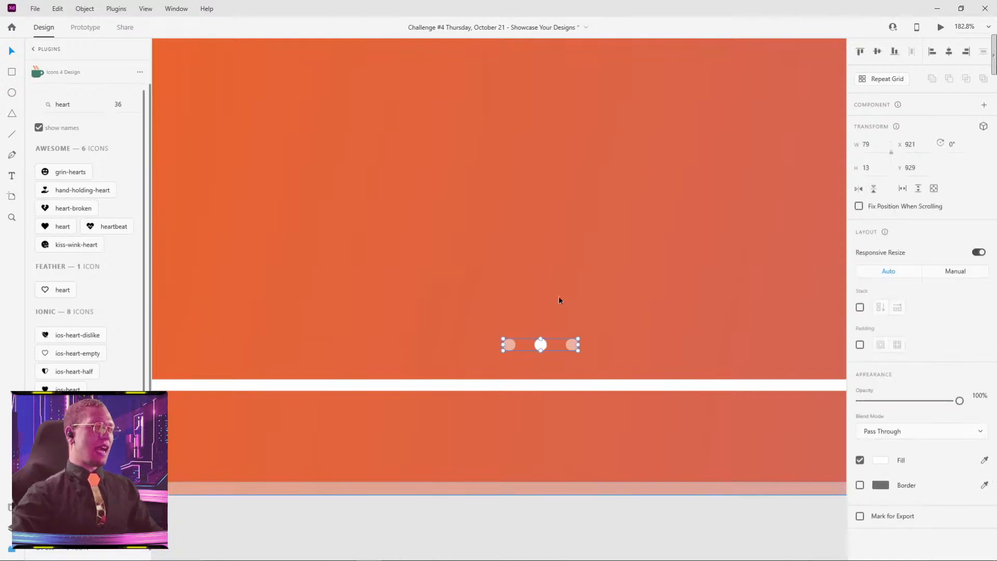
Step: Examine the heading, subtitle and button group on the Web 1920 – 6 artboard and the destination texts on Artboard – 2
scroll(566, 276, down, 3)
scroll(590, 247, down, 4)
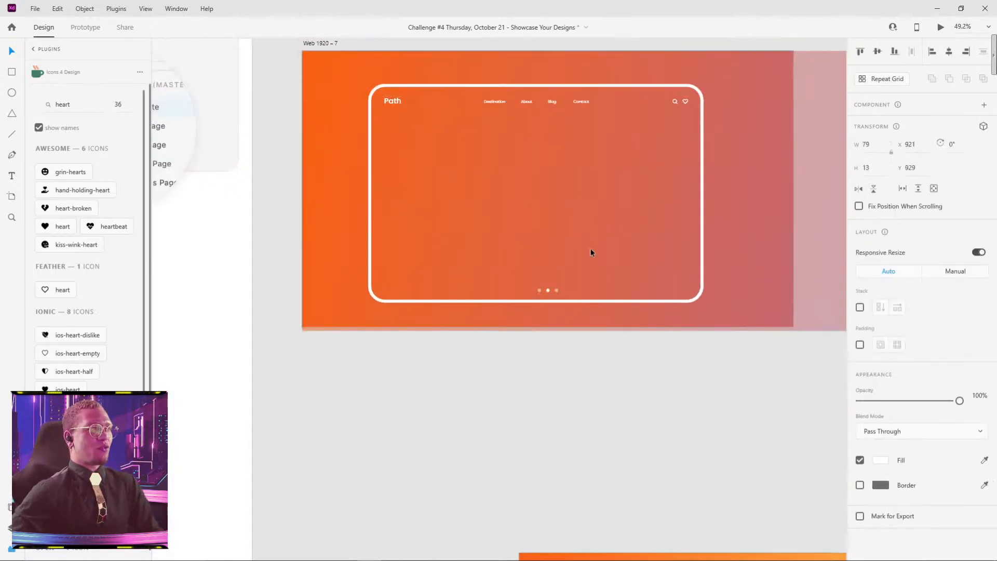
drag(632, 199, 575, 445)
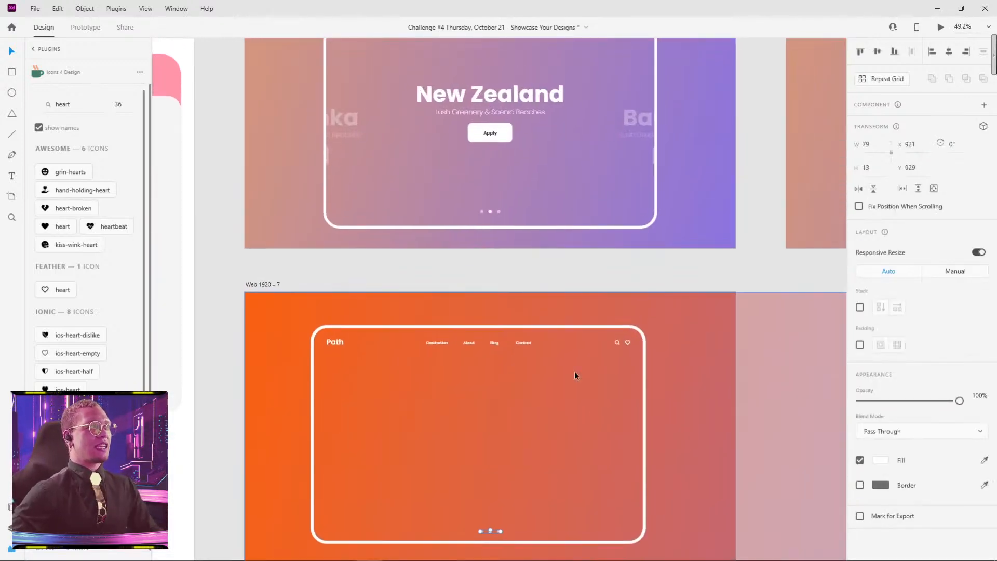
click(482, 96)
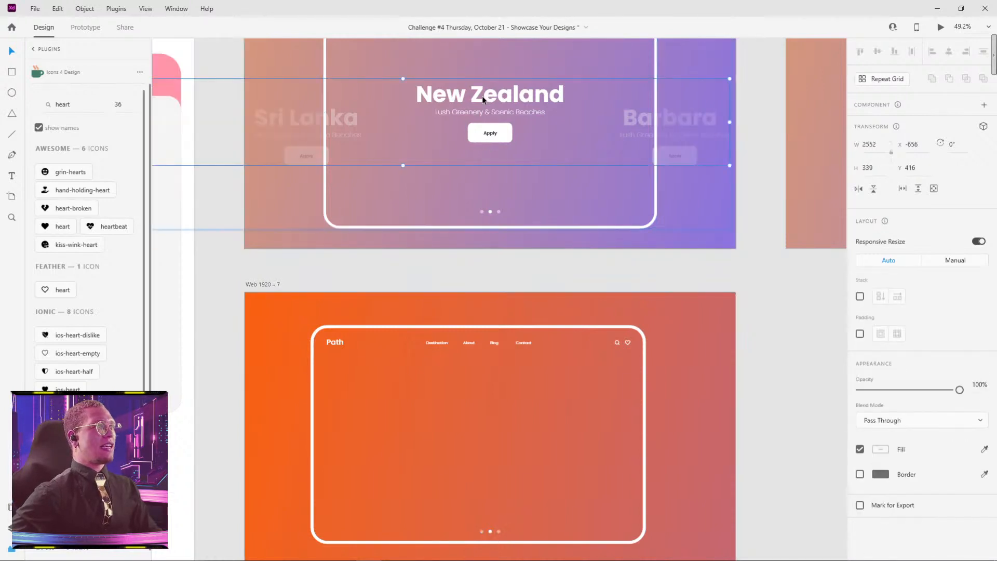
scroll(445, 256, down, 5)
drag(445, 256, 324, 418)
drag(477, 209, 229, 111)
drag(507, 172, 291, 198)
scroll(503, 245, up, 1)
scroll(503, 246, up, 4)
click(528, 262)
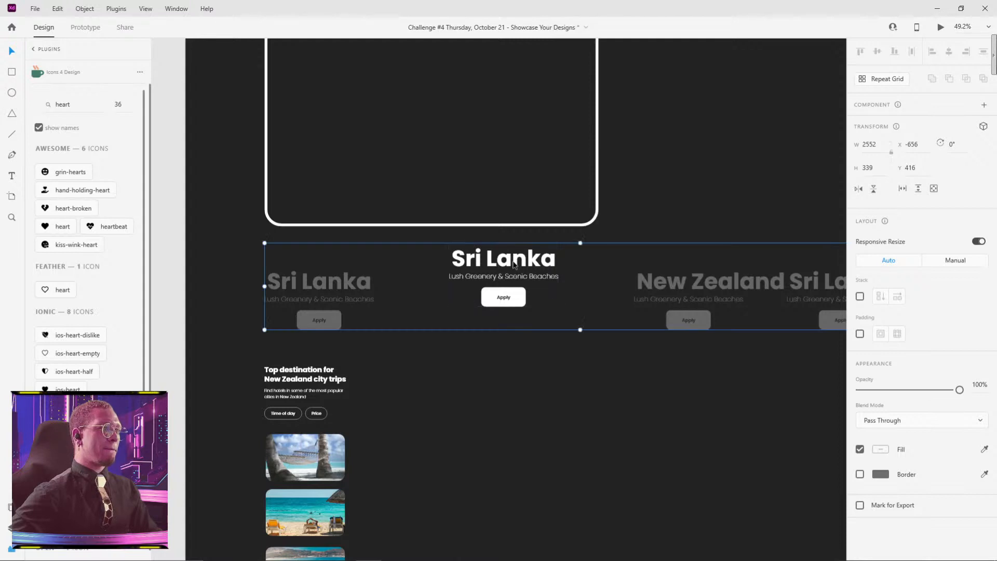
scroll(506, 260, down, 3)
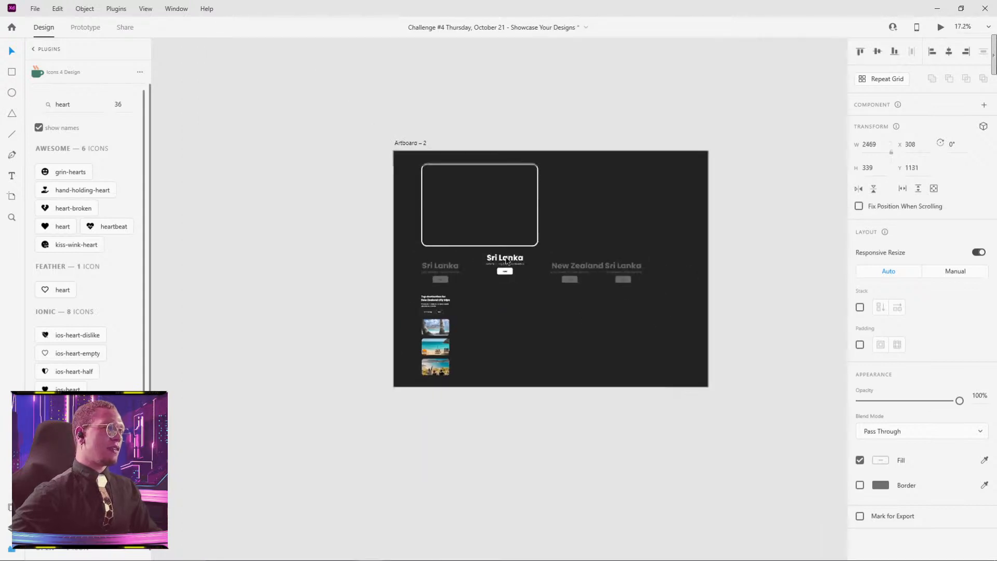
drag(367, 269, 655, 213)
drag(441, 255, 726, 244)
drag(372, 304, 651, 247)
scroll(463, 294, up, 3)
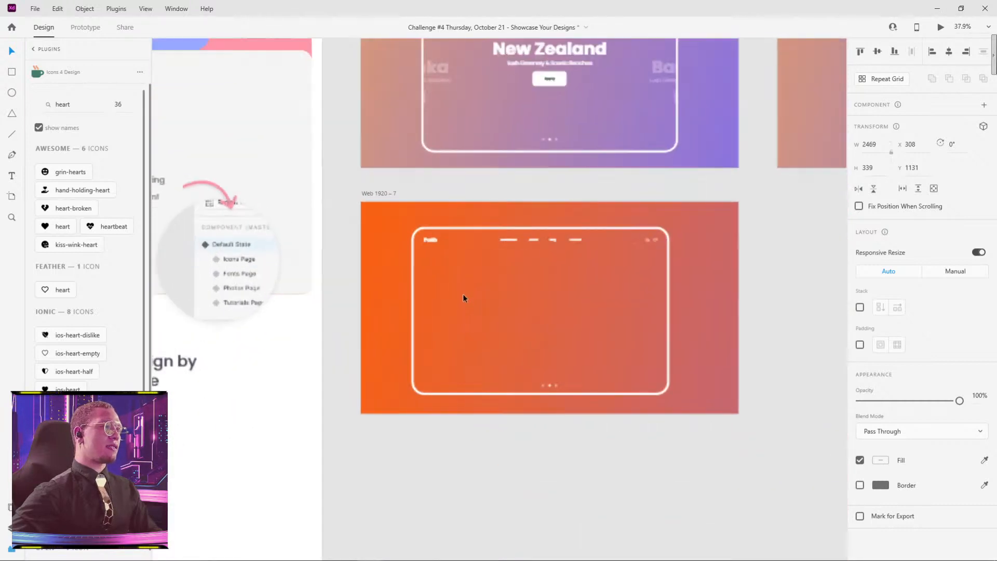
scroll(506, 324, up, 2)
Step: Add the text "New Zealand" inside the frame on the Web 1920 – 7 artboard and enlarge it to size 86
key(t)
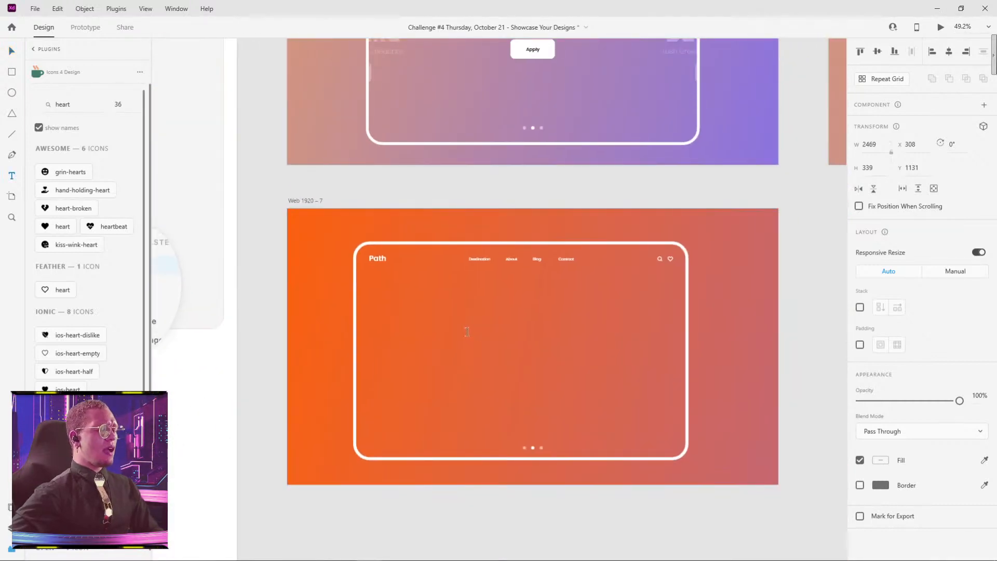
click(456, 324)
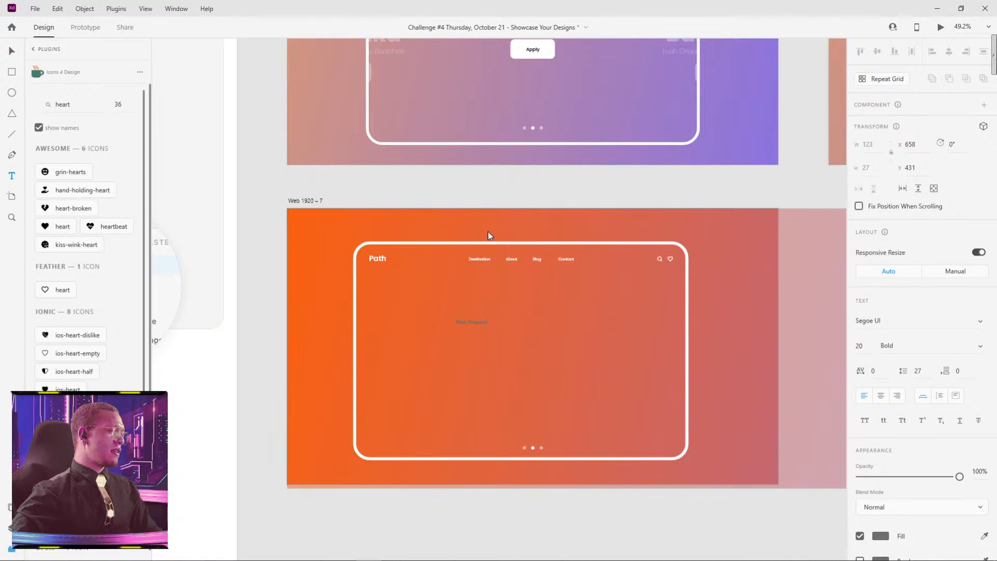
key(Escape)
drag(471, 325, 472, 348)
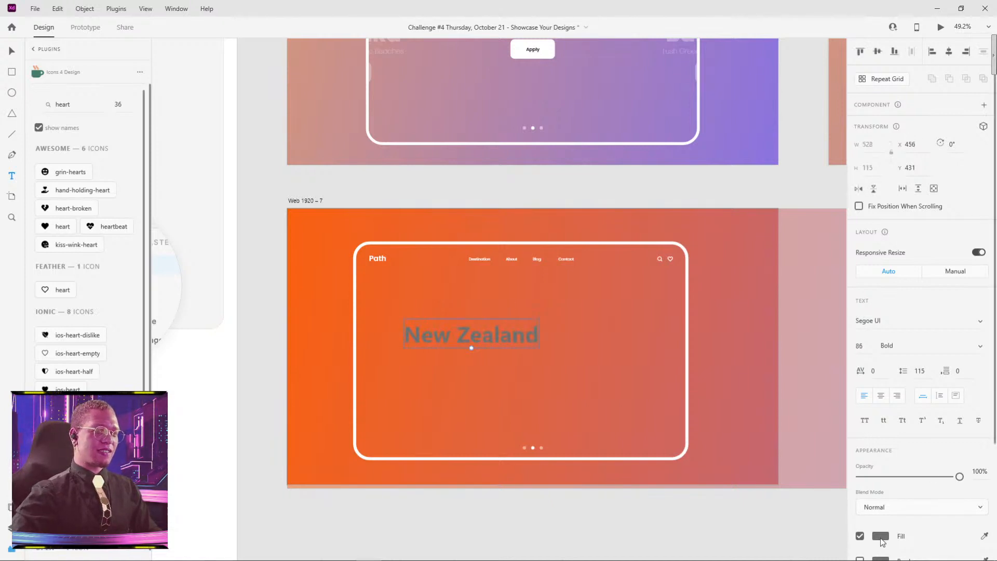
Step: Change the fill of the New Zealand heading to white
click(881, 539)
drag(770, 471, 640, 311)
click(640, 311)
click(476, 333)
key(Escape)
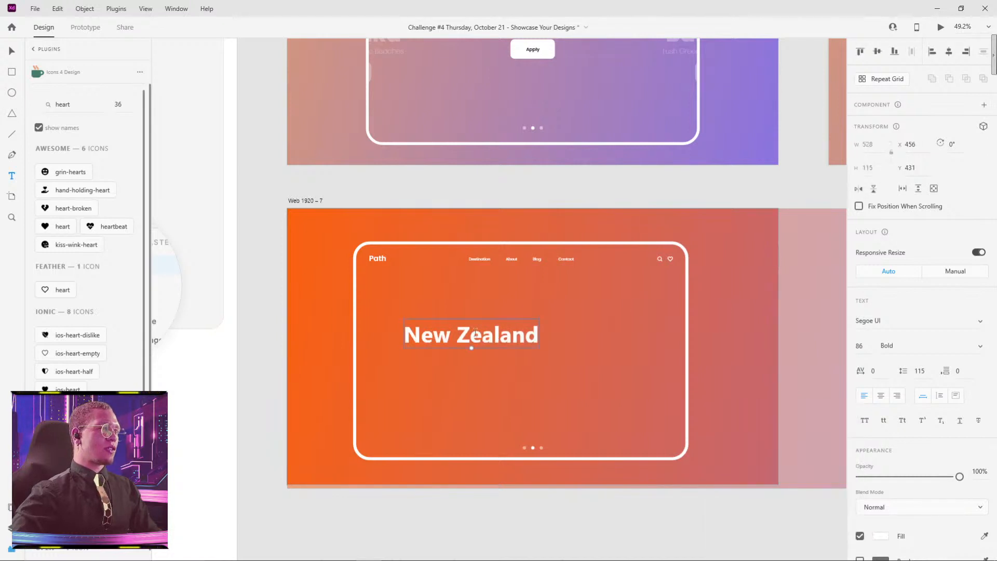
Step: Set the New Zealand heading's font to Poppins Bold and centre the heading horizontally above the pagination dots
click(980, 346)
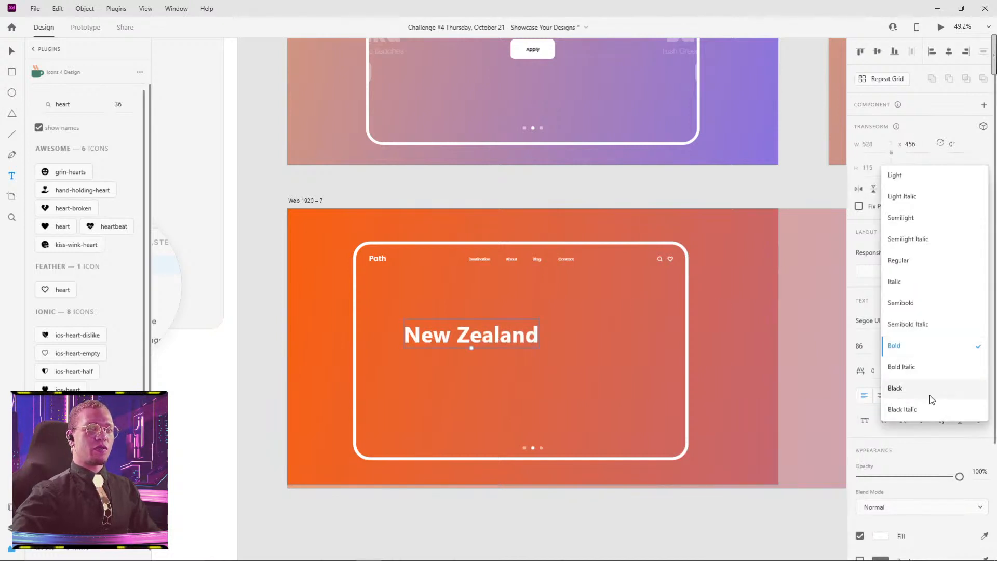
click(896, 389)
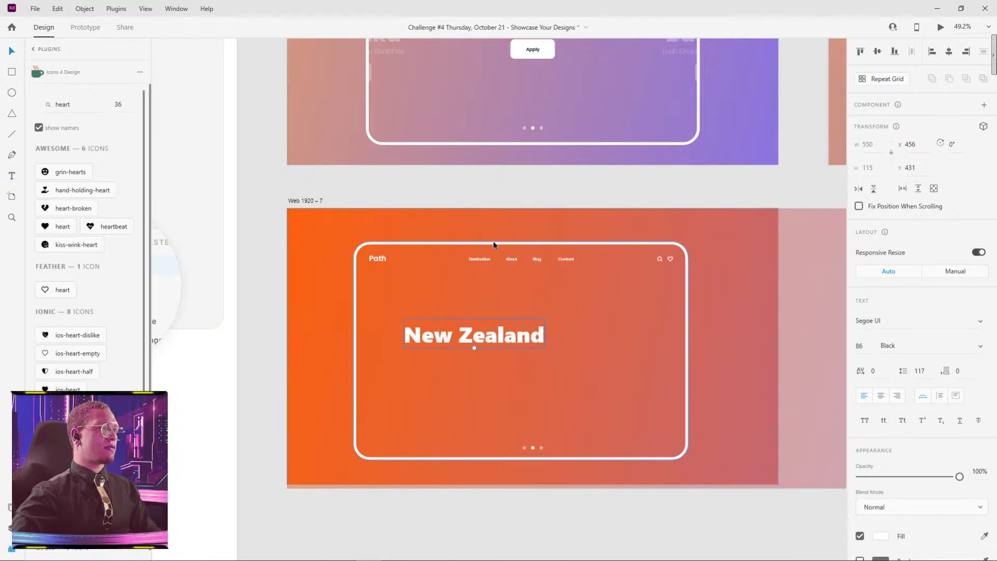
drag(494, 245, 445, 350)
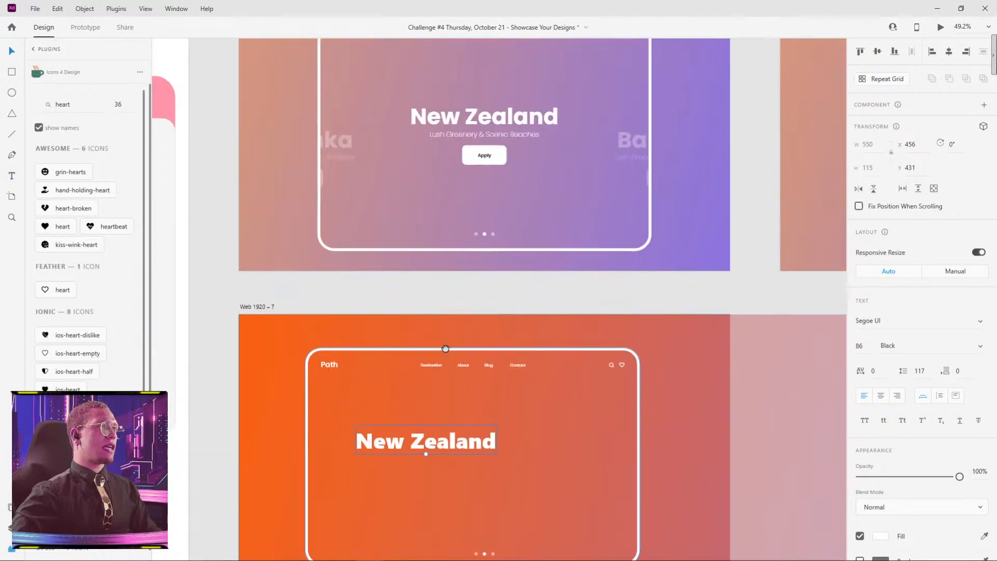
click(938, 319)
text(Poppins)
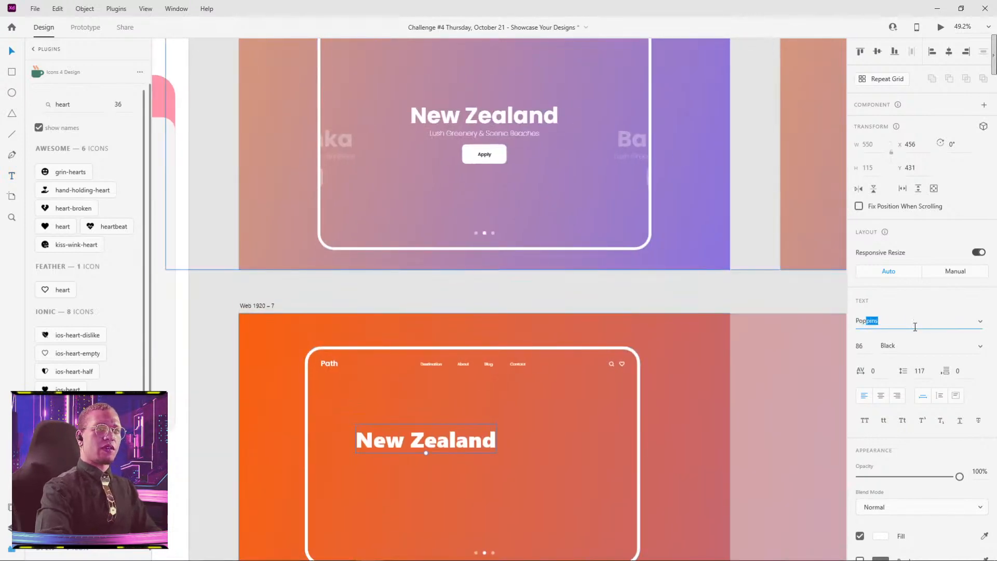
key(Return)
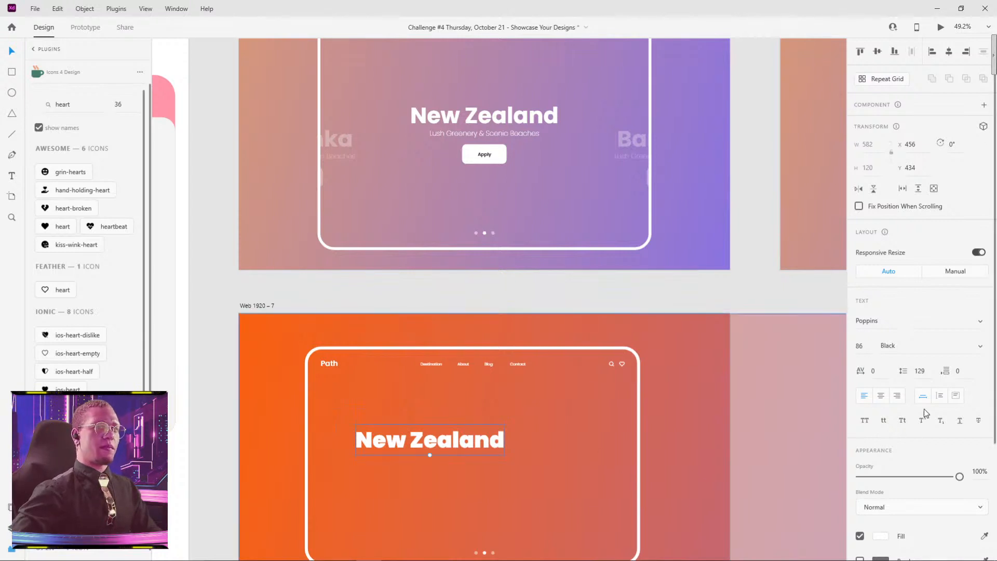
click(981, 346)
click(910, 284)
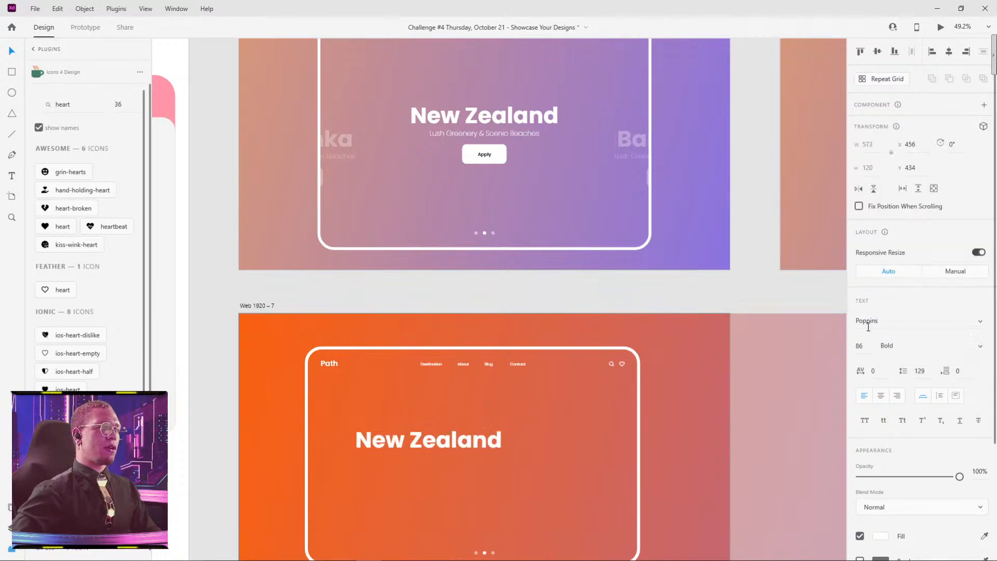
drag(455, 445, 514, 444)
Step: Duplicate the New Zealand heading directly beneath itself, then set the copy to Light weight and reduce it to size 44
scroll(519, 353, down, 2)
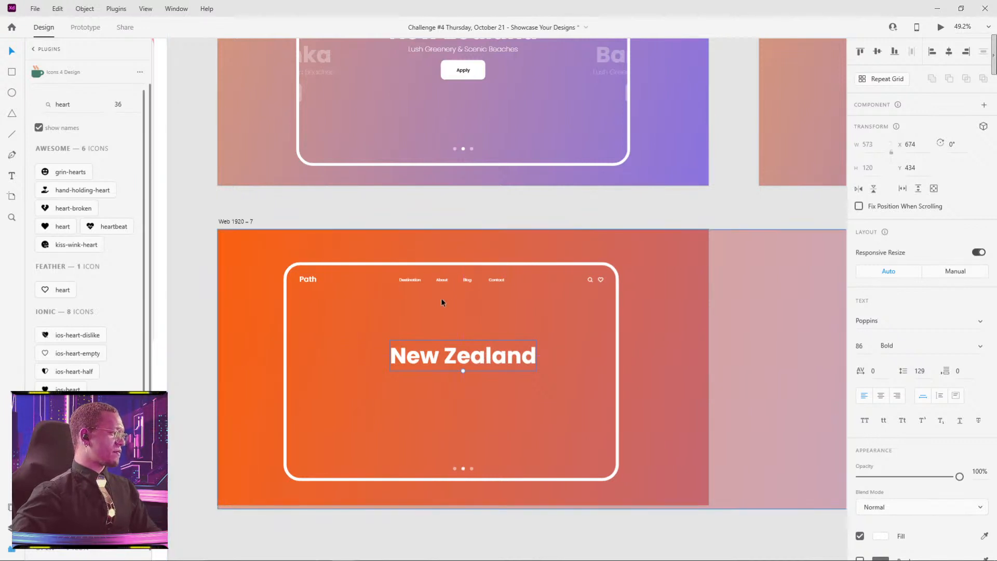
drag(447, 348, 450, 381)
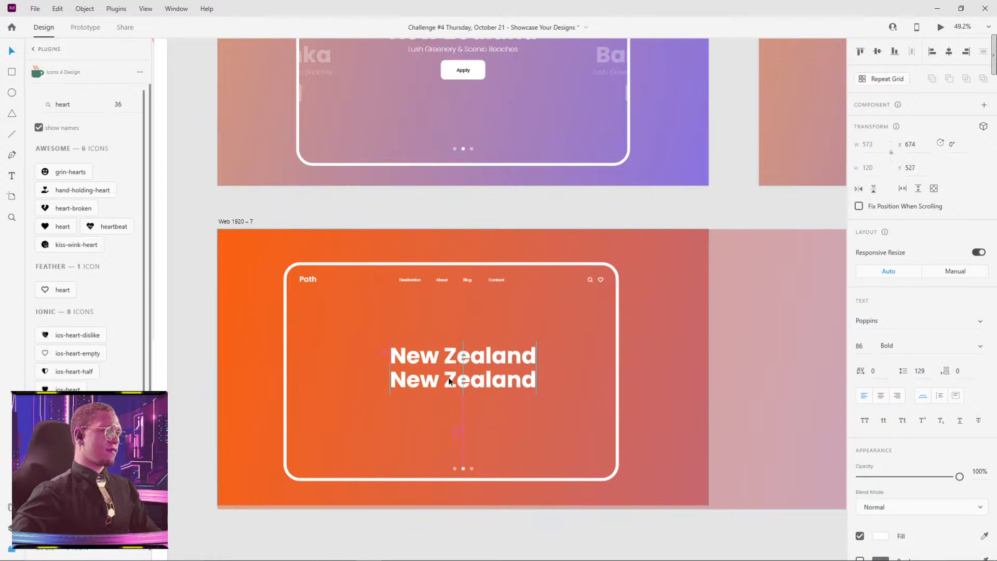
click(981, 346)
click(930, 260)
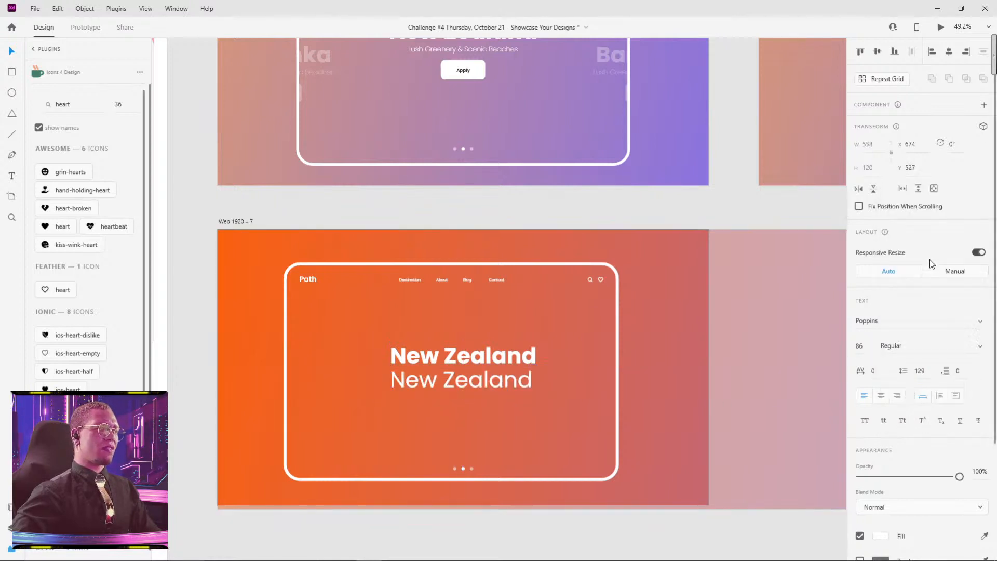
click(961, 346)
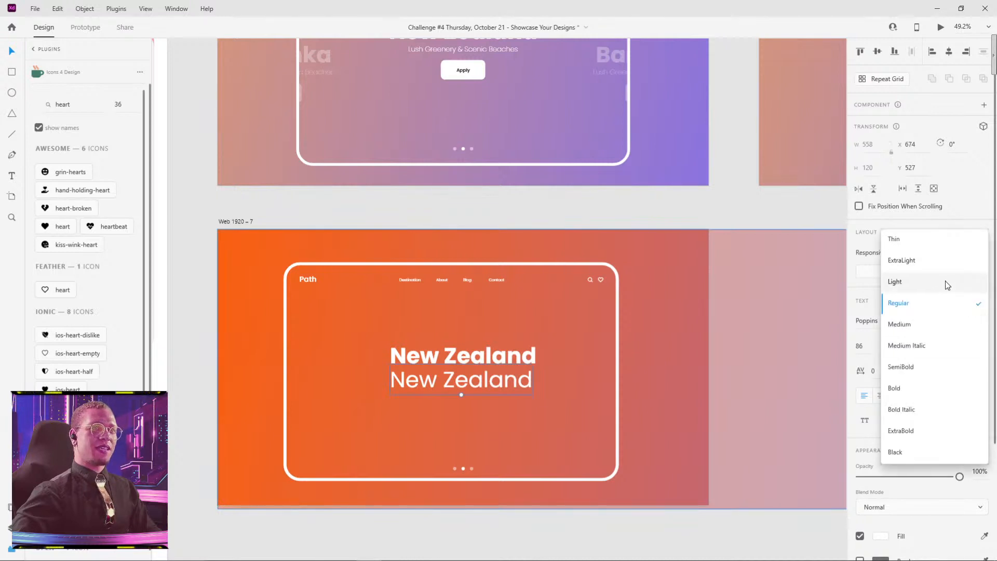
click(948, 281)
drag(461, 391, 461, 380)
Step: Copy the subtitle "Lush Greenery & Scenic Beaches" from the Web 1920 – 6 artboard and replace the duplicated heading's text with it
scroll(500, 341, up, 3)
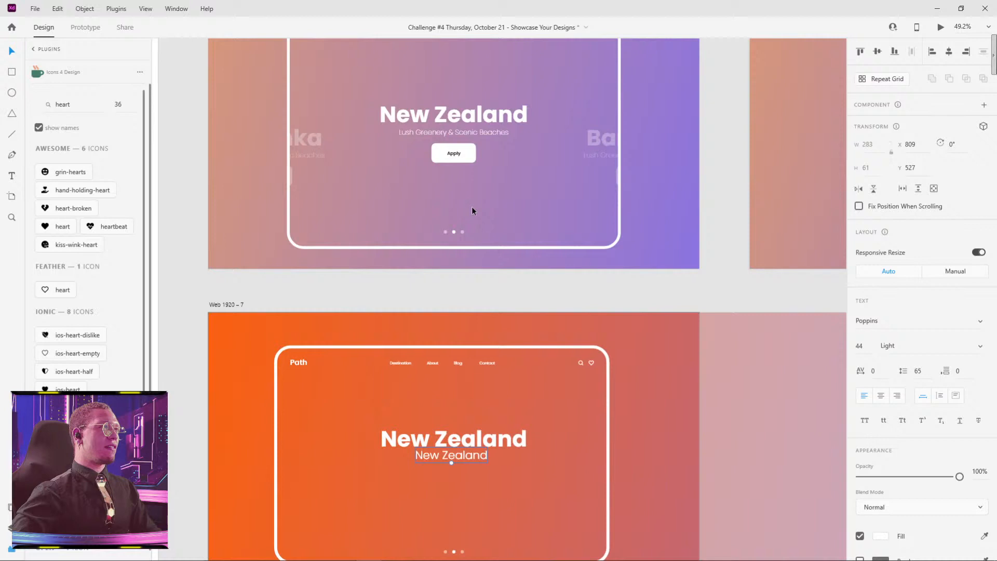
click(472, 133)
double_click(472, 131)
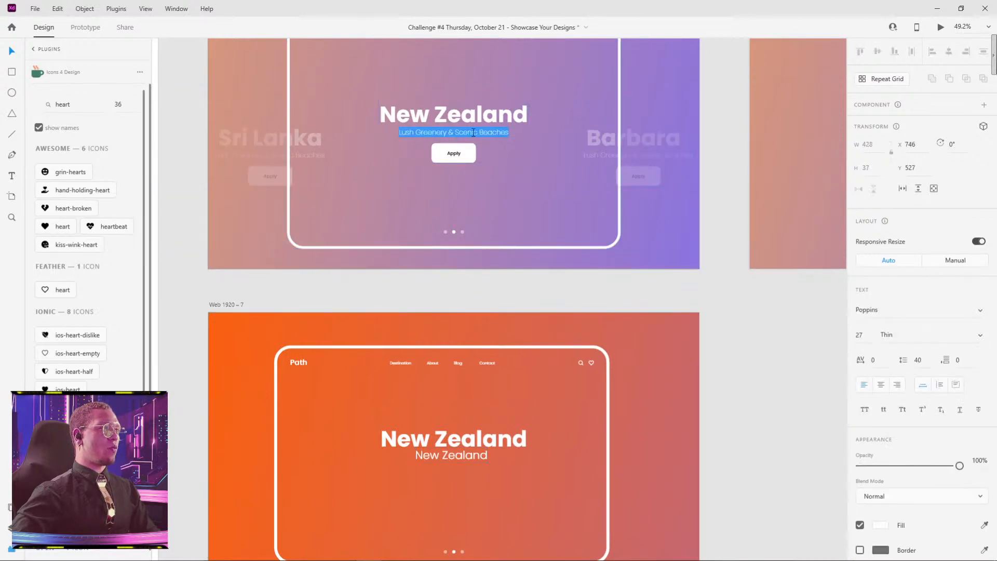
double_click(462, 457)
key(ctrl+a)
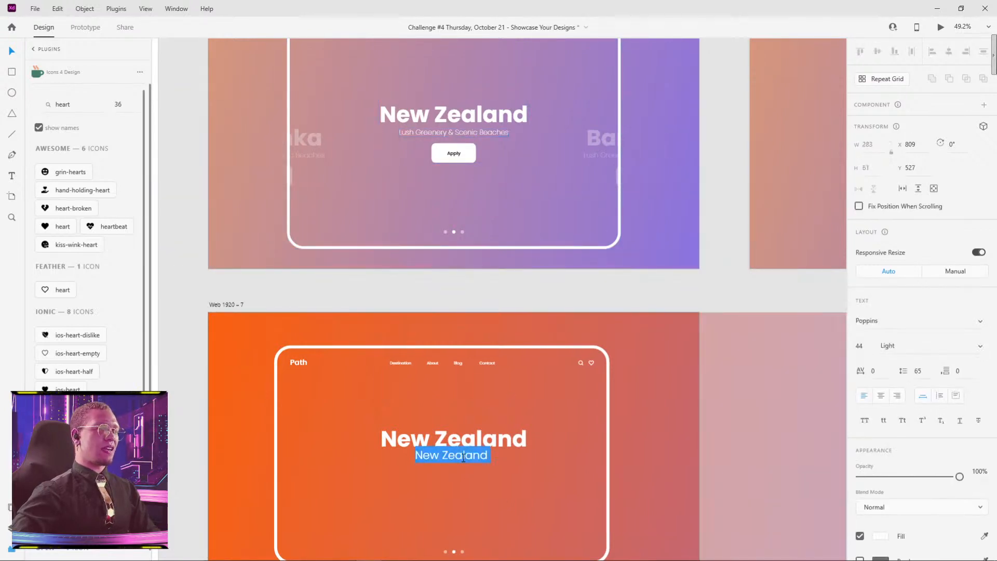
text(Lush Greenery & Scenic Beaches)
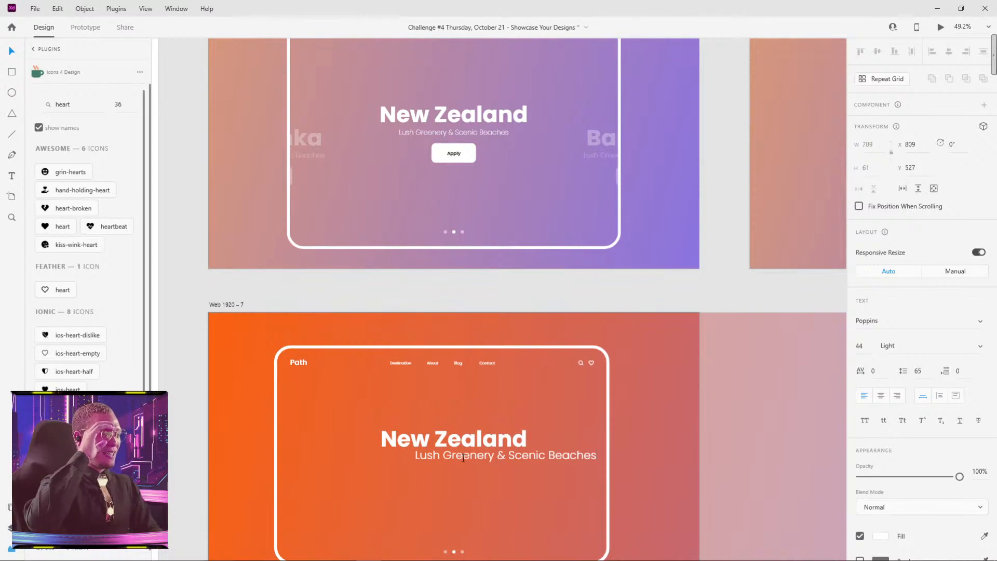
Step: Fit the subtitle centrally under the heading at size 35 and set its weight to Thin
click(707, 371)
drag(518, 457, 454, 459)
click(979, 347)
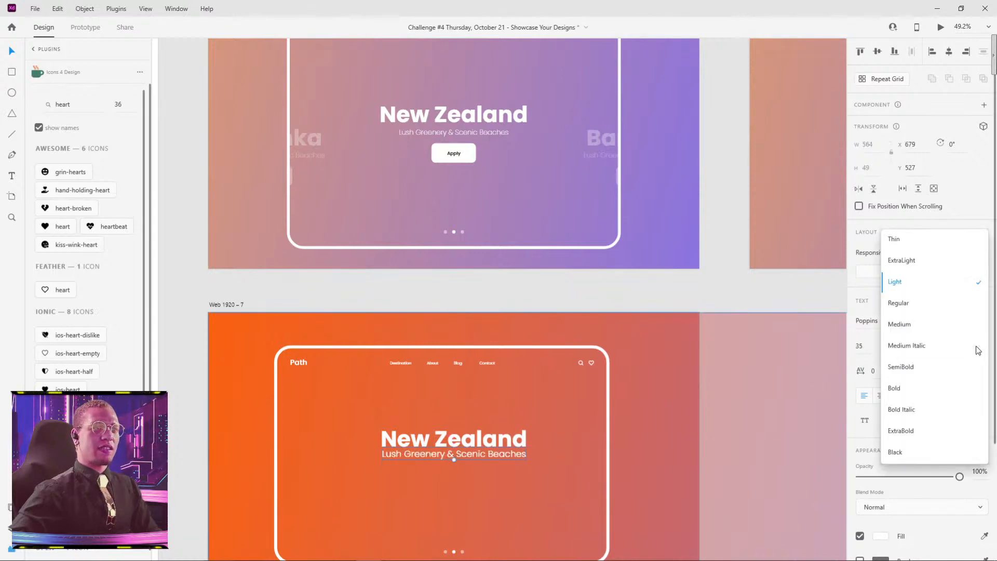
click(885, 239)
click(699, 432)
Step: Move the subtitle slightly down to Y 540 for a small gap beneath the New Zealand heading
scroll(466, 526, up, 4)
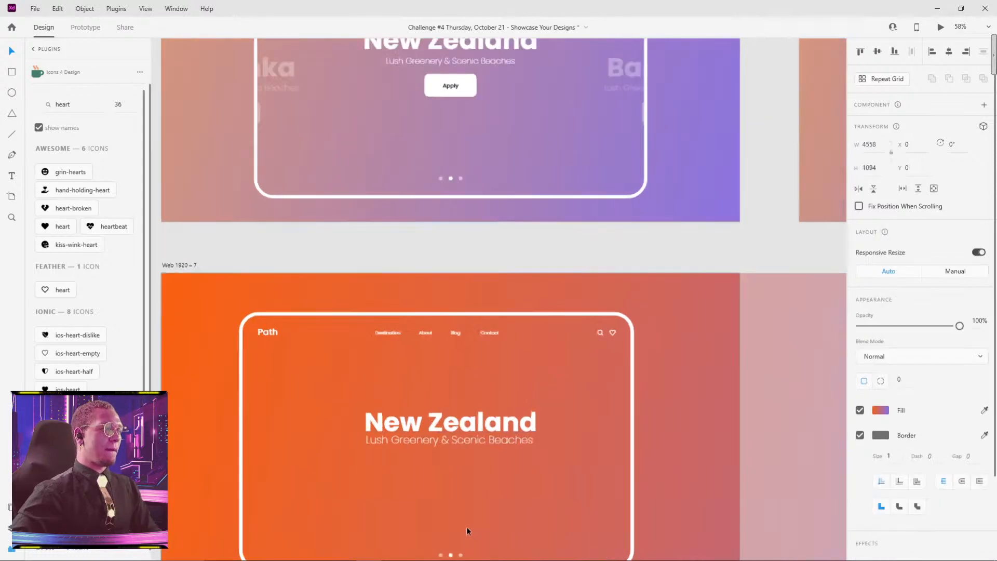
drag(478, 472, 503, 379)
click(503, 275)
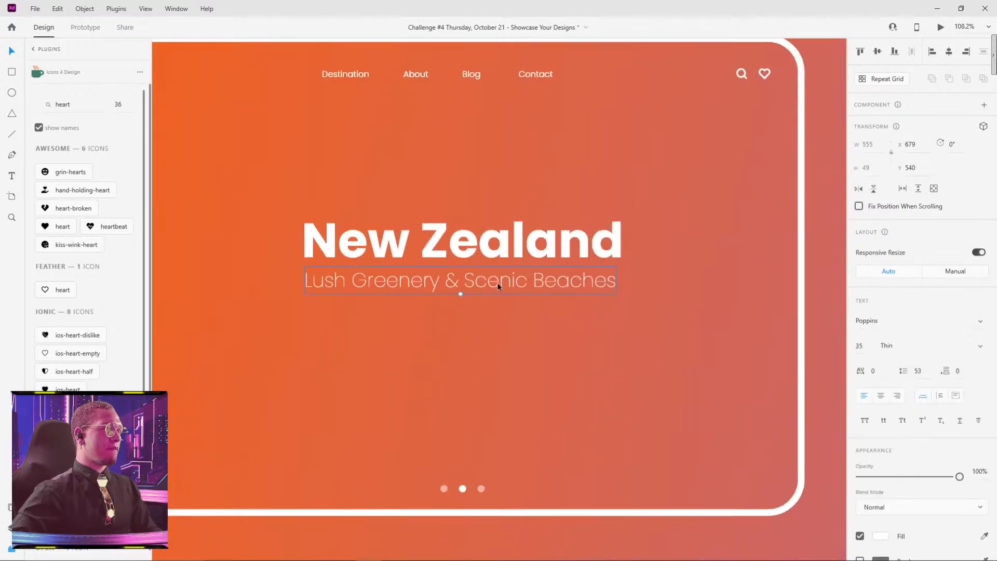
scroll(659, 226, down, 4)
scroll(665, 241, up, 3)
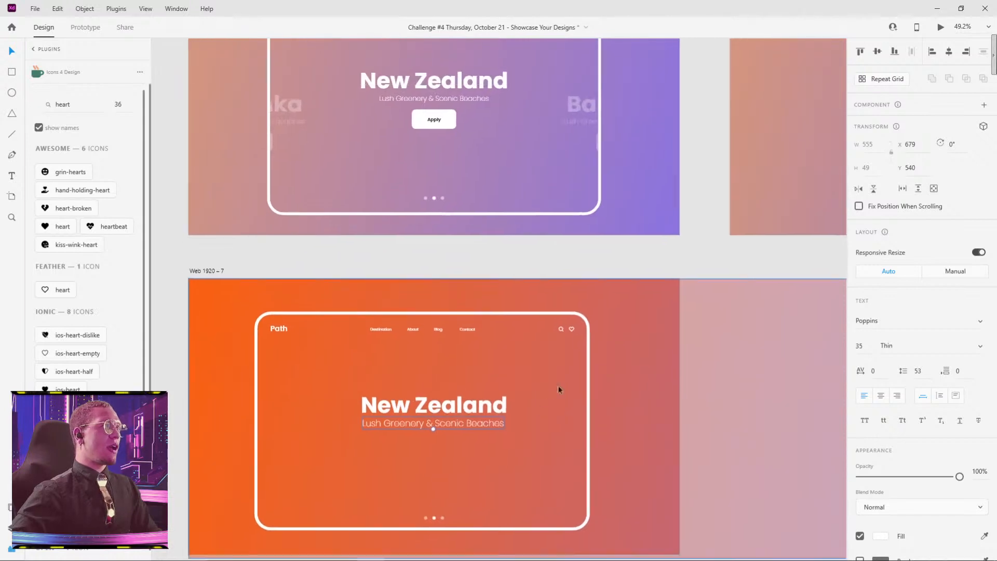
Step: Draw a white rectangle about 178 by 69 below the subtitle, with no border and a corner radius of 14
scroll(559, 387, up, 4)
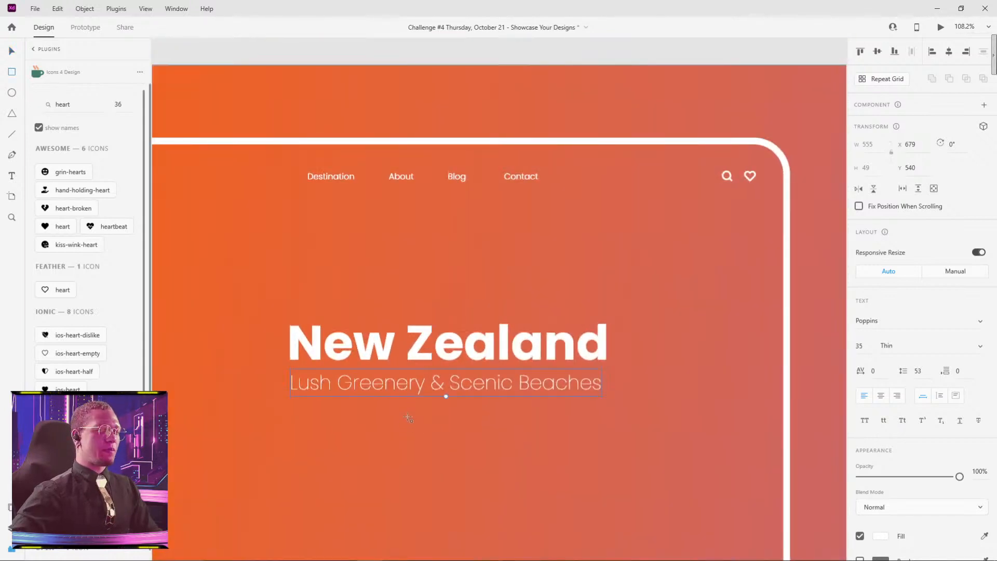
drag(406, 417, 506, 455)
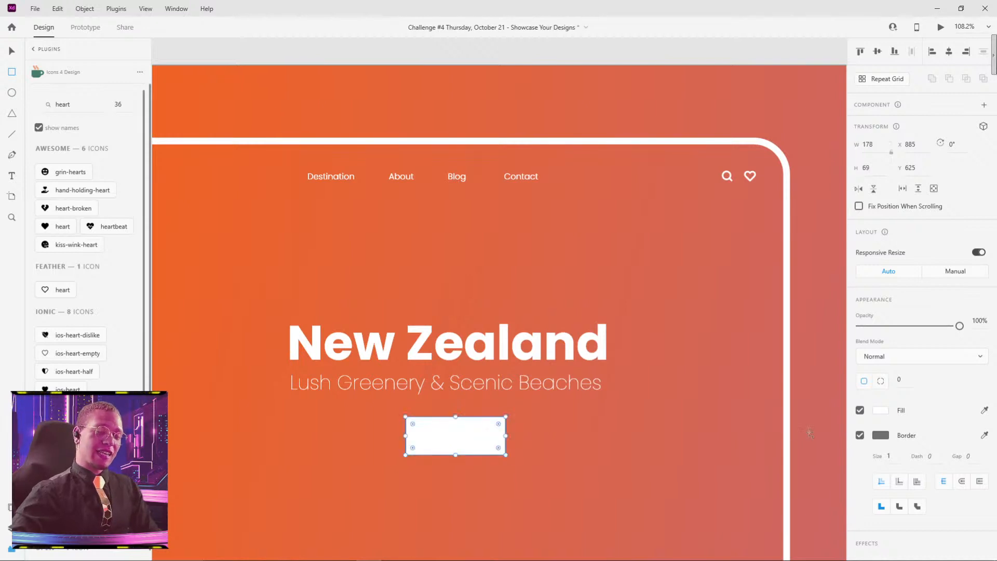
click(860, 437)
click(902, 379)
text(14)
key(Return)
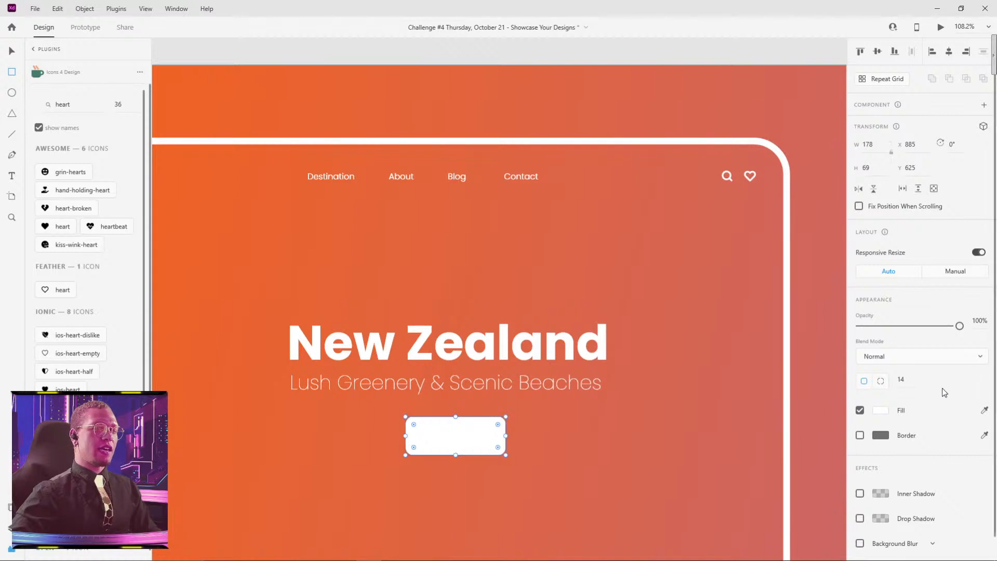
Step: Add the text "Apply" inside the white rounded rectangle below the New Zealand subtitle
key(v)
click(618, 455)
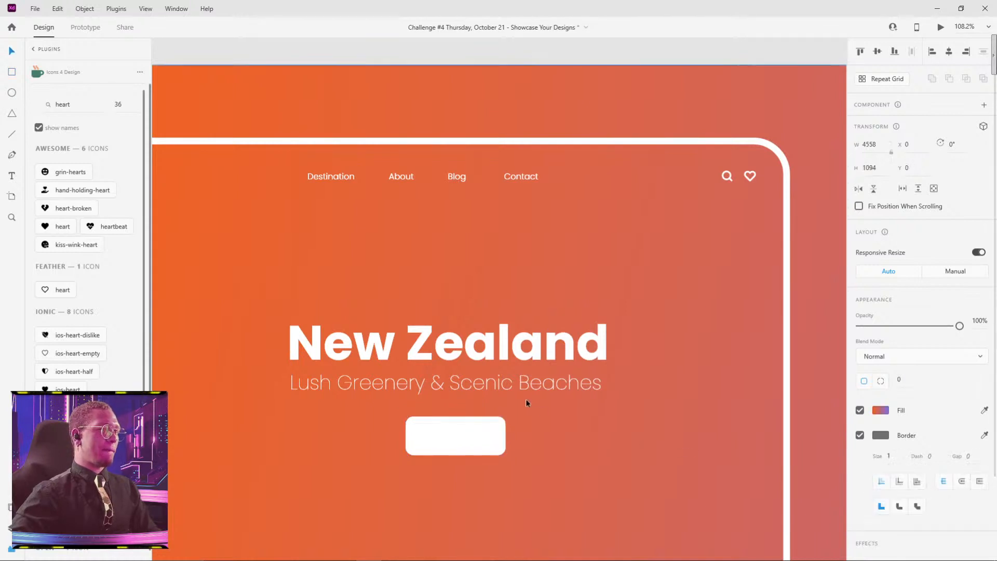
click(521, 382)
key(t)
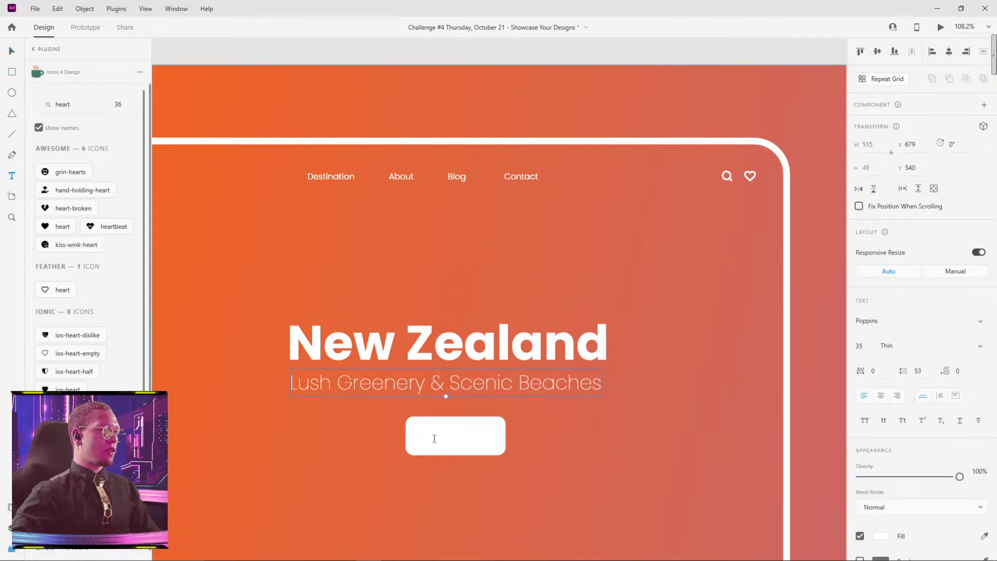
click(435, 439)
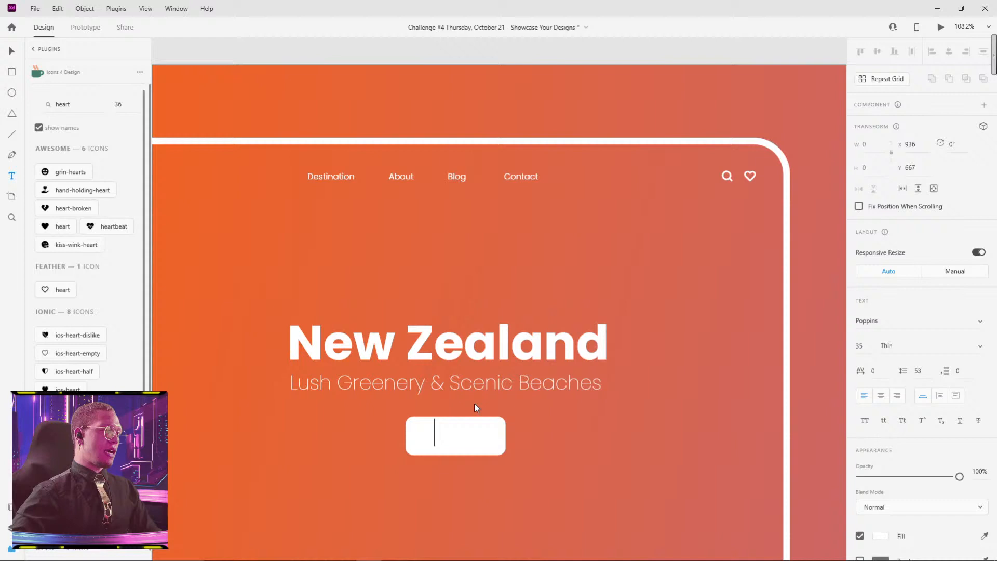
click(596, 246)
scroll(494, 373, down, 5)
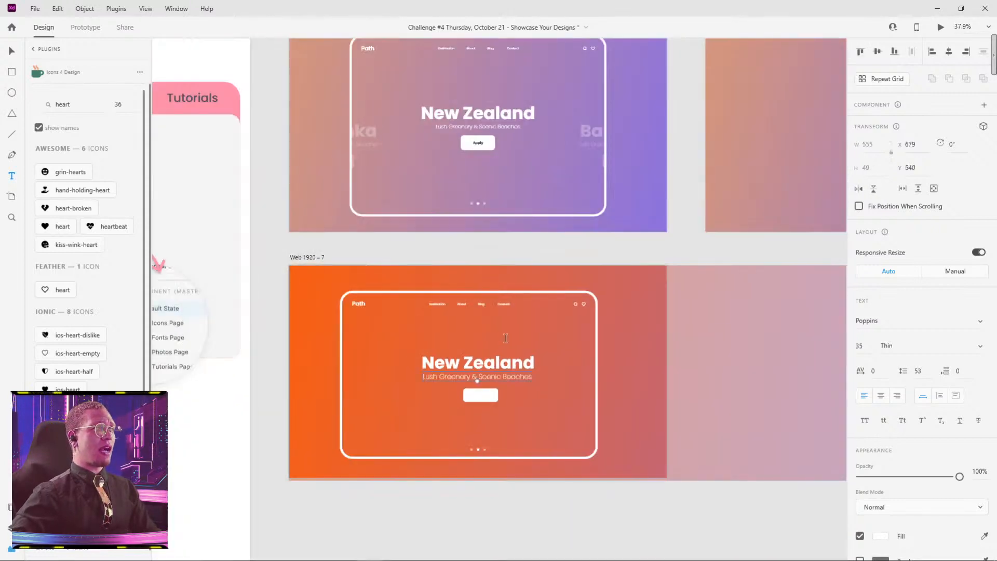
scroll(505, 338, up, 5)
click(467, 343)
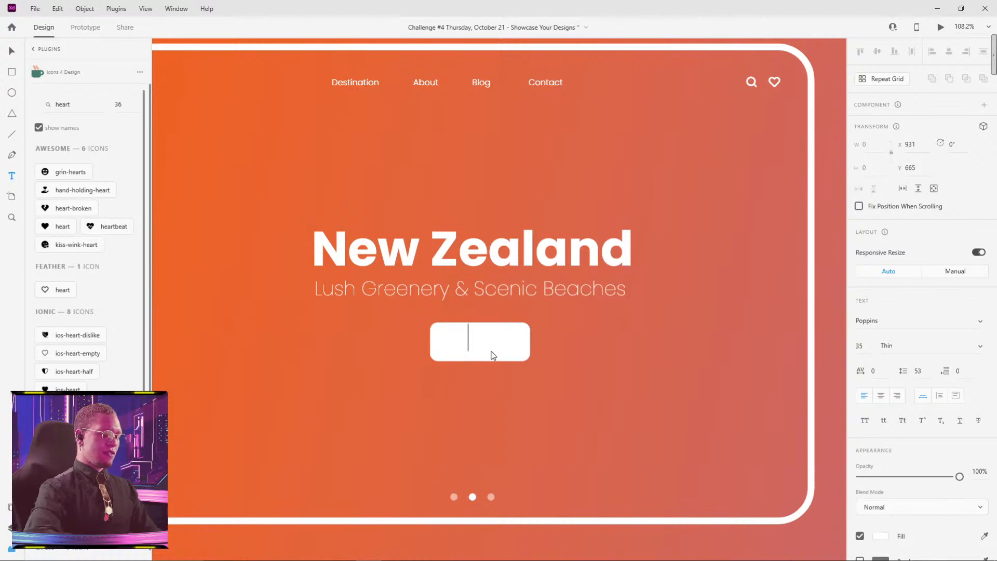
click(493, 350)
text(Apply)
Step: Set the Apply label's fill to near-black #131313 and its font weight to Bold
key(ctrl+a)
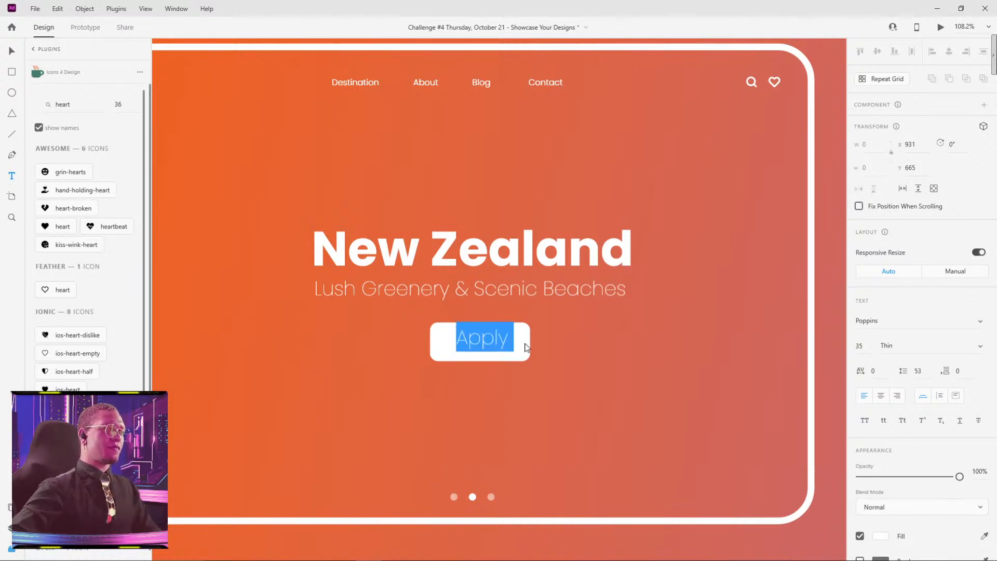
click(885, 537)
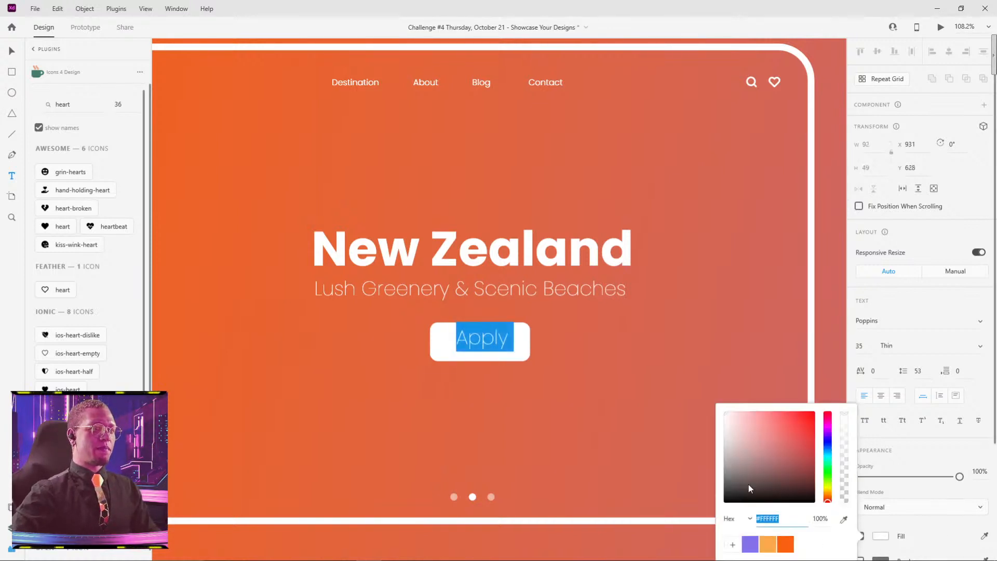
mouse_move(771, 476)
mouse_down()
mouse_move(700, 484)
mouse_move(693, 497)
mouse_up()
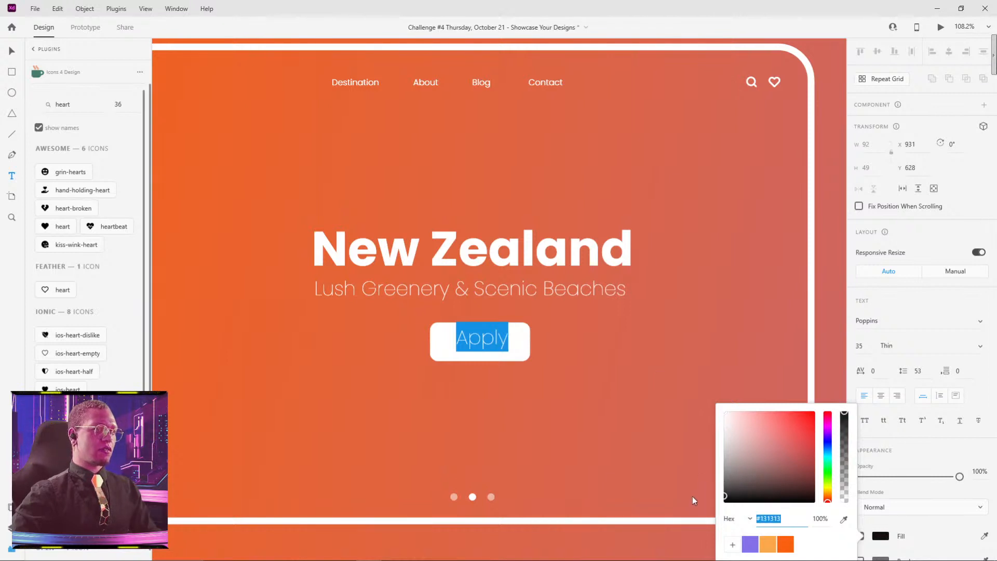
click(663, 336)
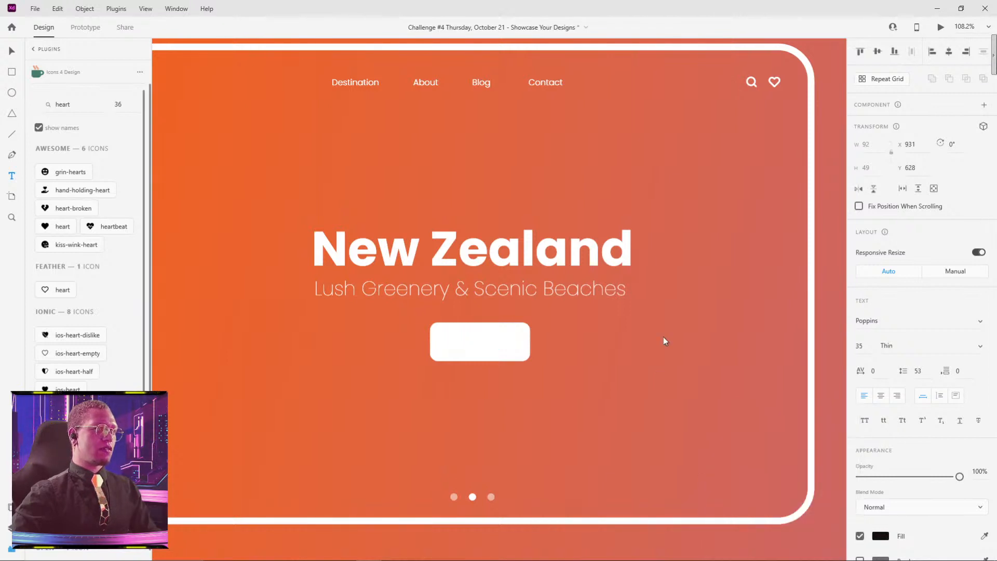
click(980, 345)
click(909, 387)
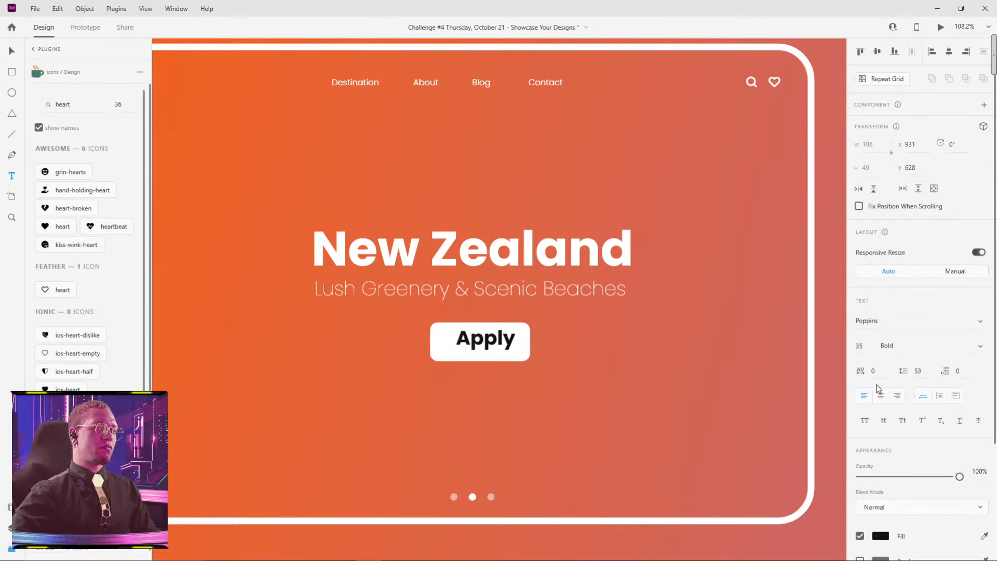
Step: Shrink the Apply label to size 18 and centre it within the white rectangle at X 947, Y 647
drag(486, 353, 491, 334)
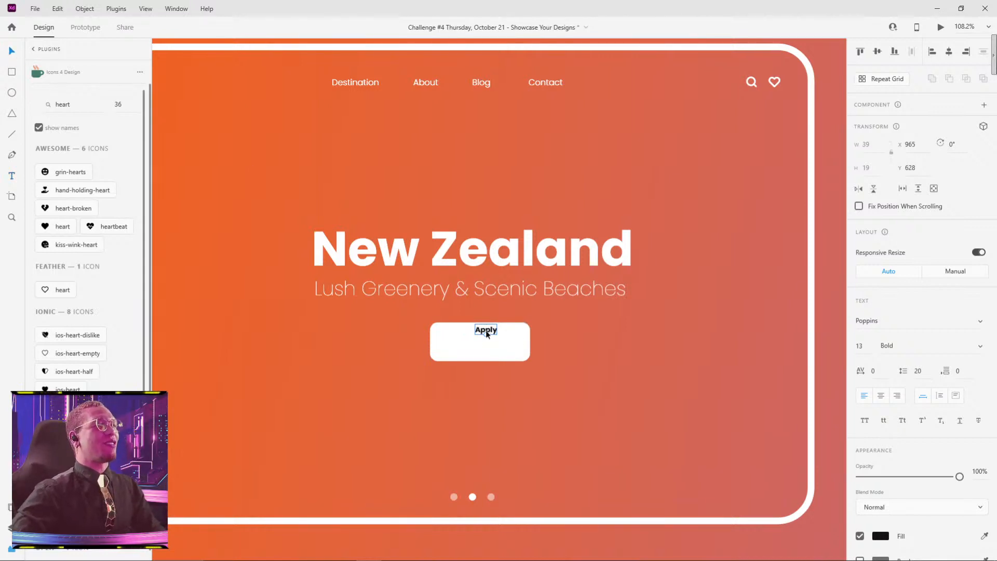
drag(486, 331, 480, 351)
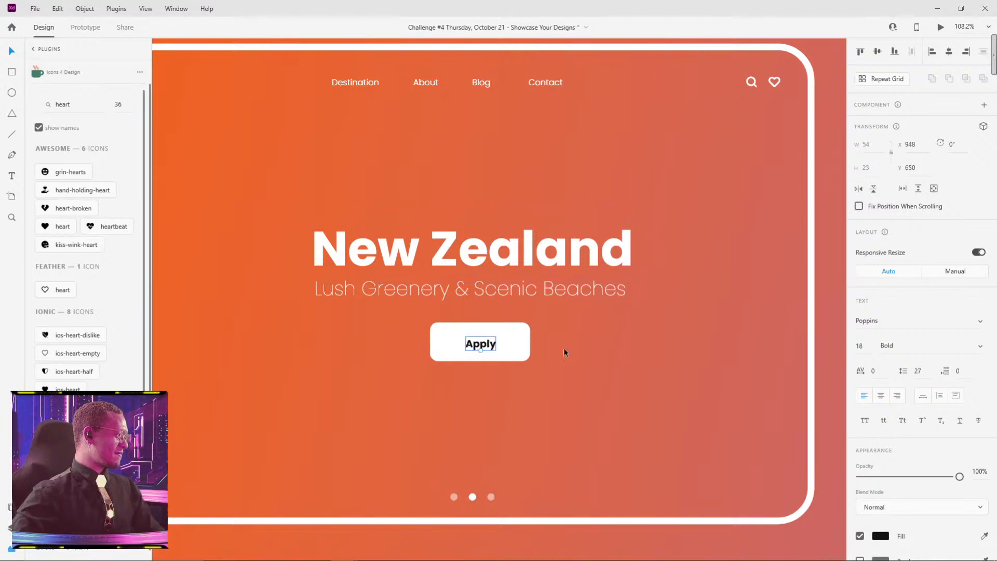
drag(483, 343, 490, 342)
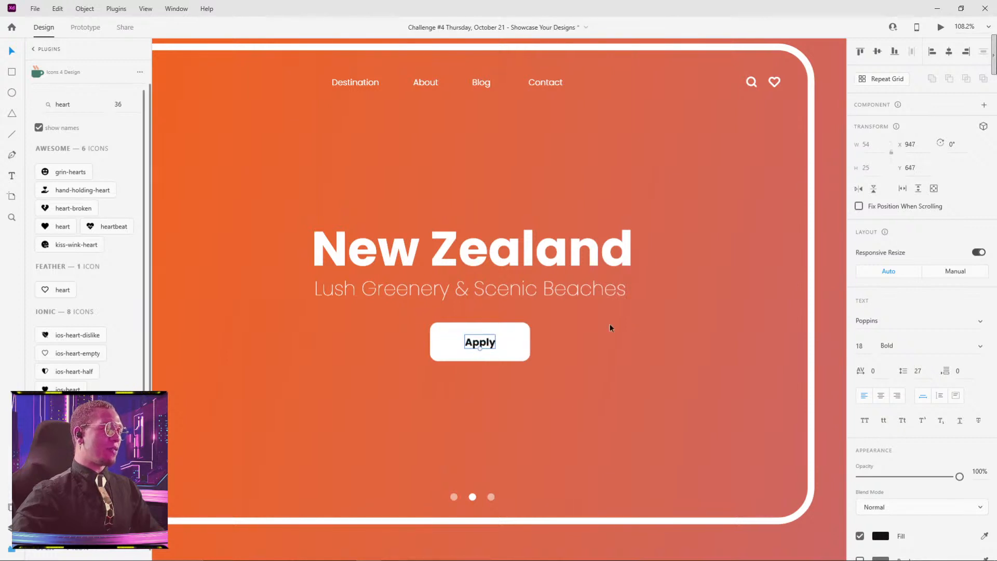
Step: Move the white rectangle and Apply label together to X 871 under the subtitle and group them as one button
scroll(644, 325, down, 2)
scroll(613, 323, right, 4)
scroll(613, 323, up, 1)
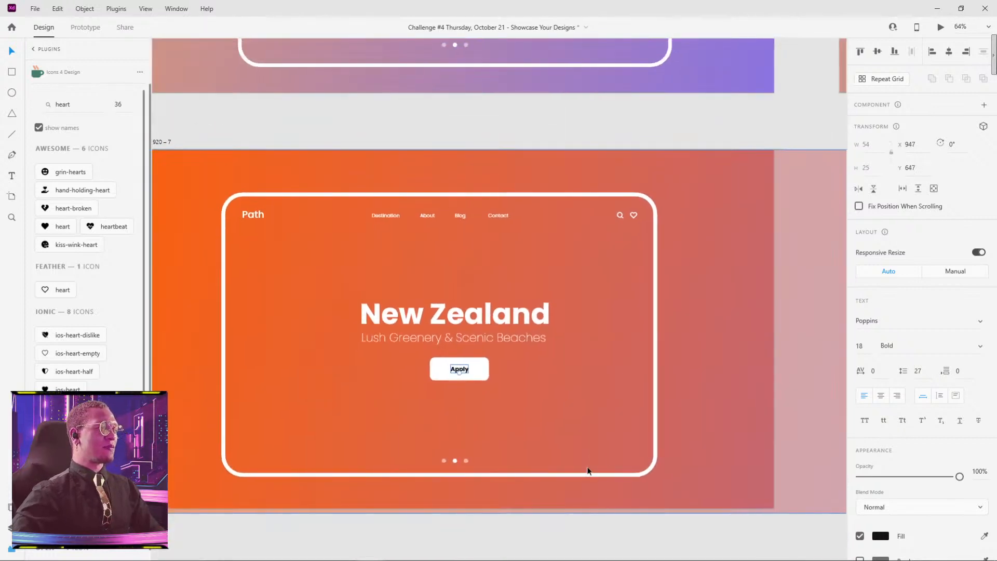
click(438, 412)
click(459, 371)
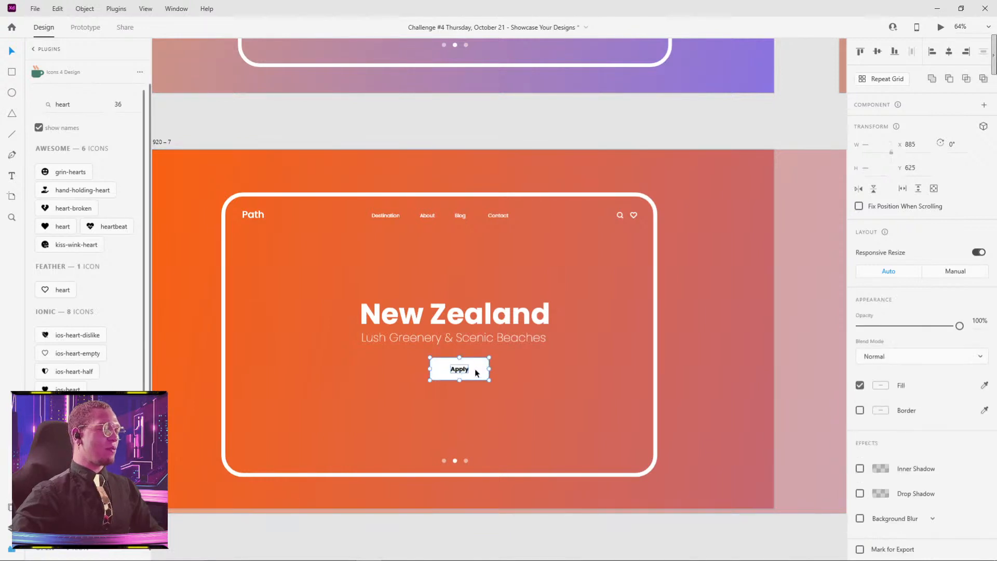
drag(476, 372, 472, 372)
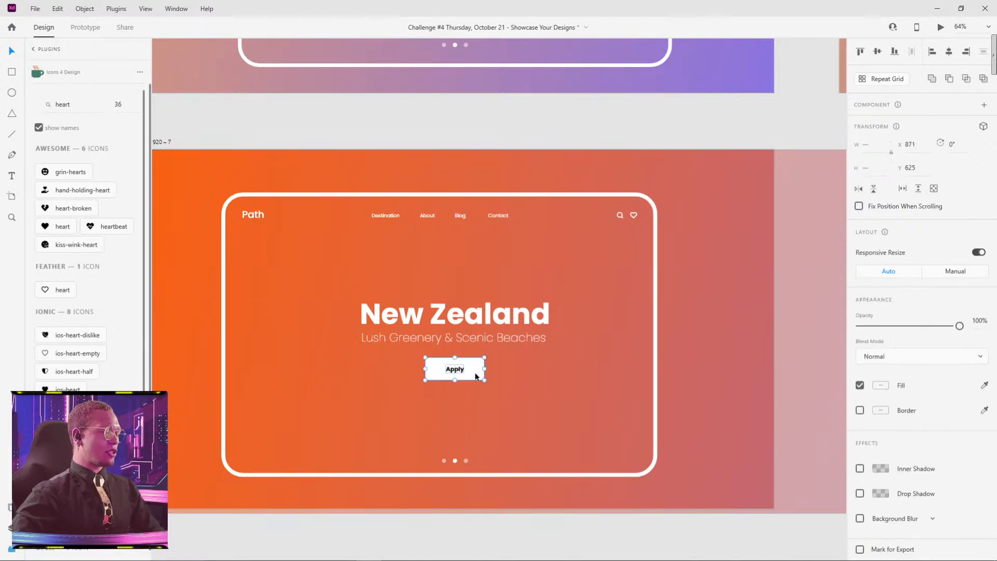
scroll(611, 347, down, 3)
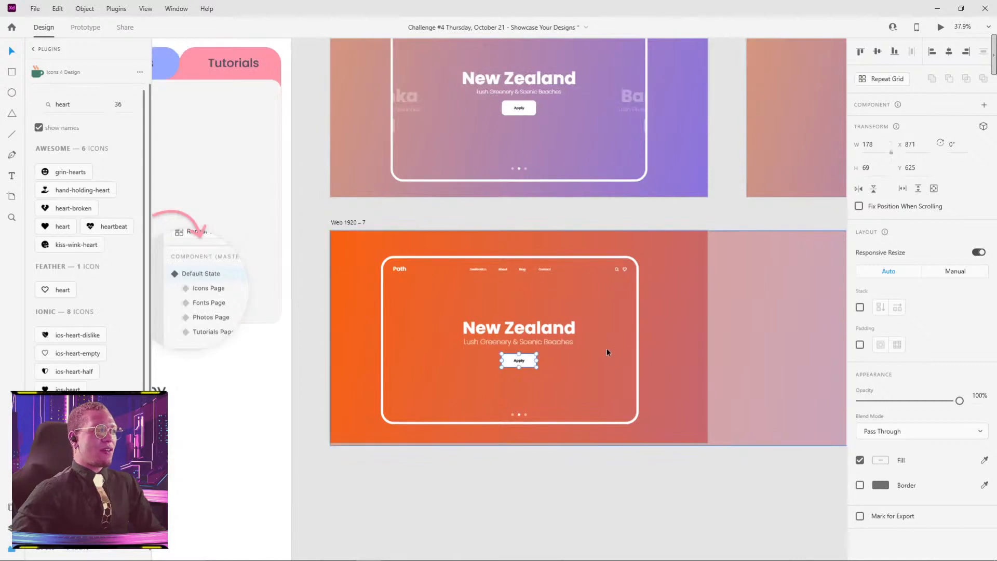
Step: Group the New Zealand heading, subtitle and Apply button into one block and move it to X 635
click(543, 342)
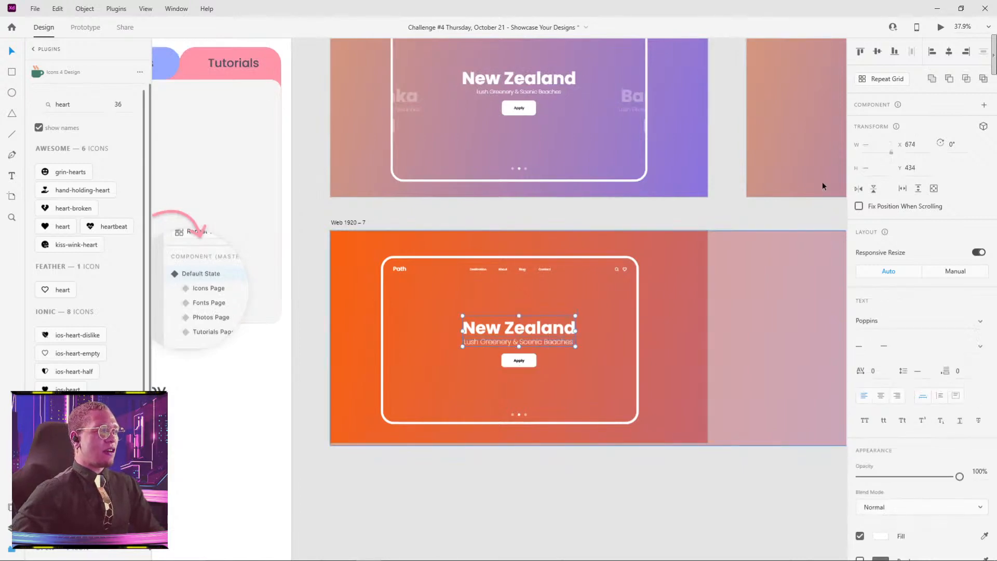
shift+click(523, 363)
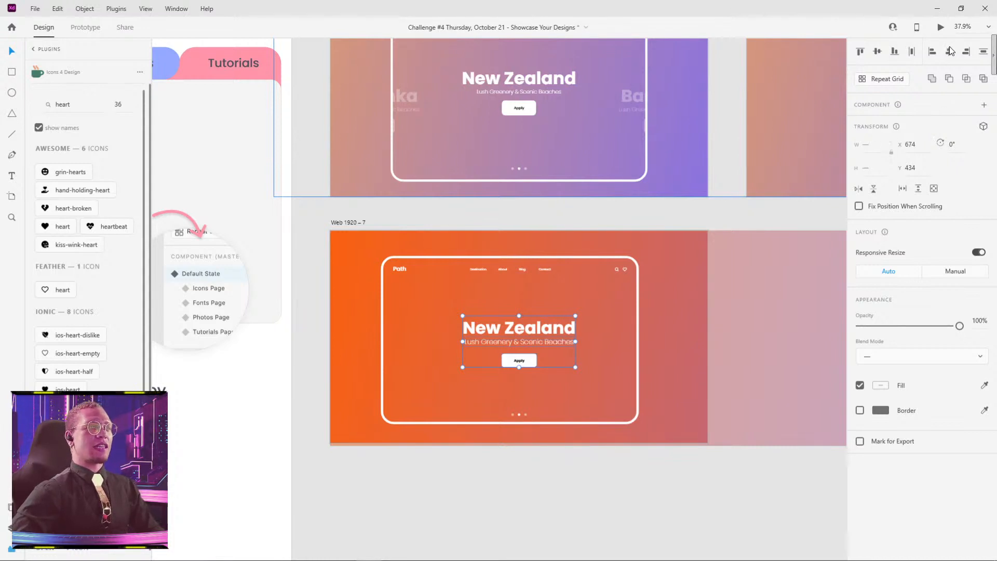
key(ctrl+g)
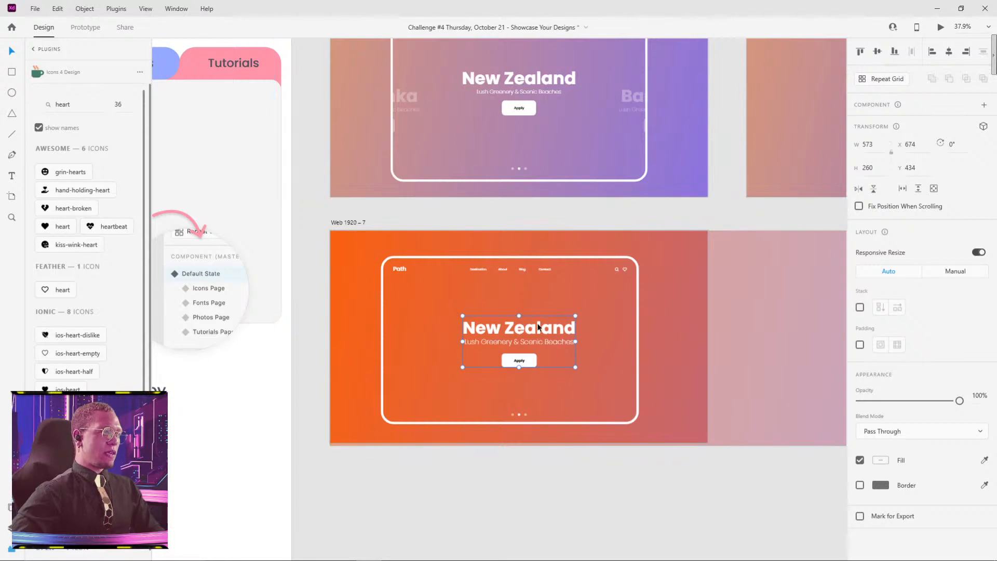
drag(540, 328, 532, 327)
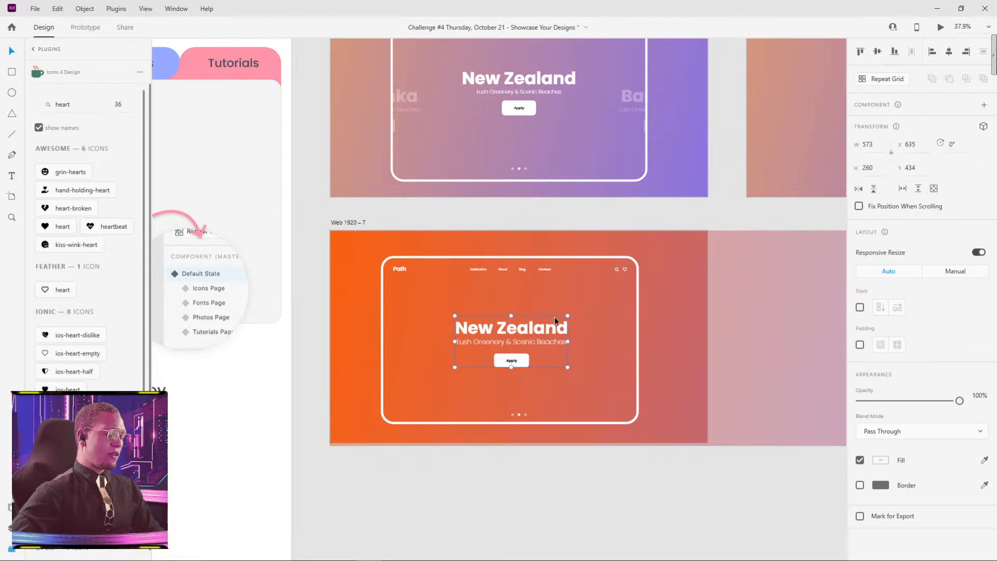
Step: Try to repeat the New Zealand block horizontally with a Repeat Grid, and undo it
drag(497, 332, 641, 323)
key(ctrl+z)
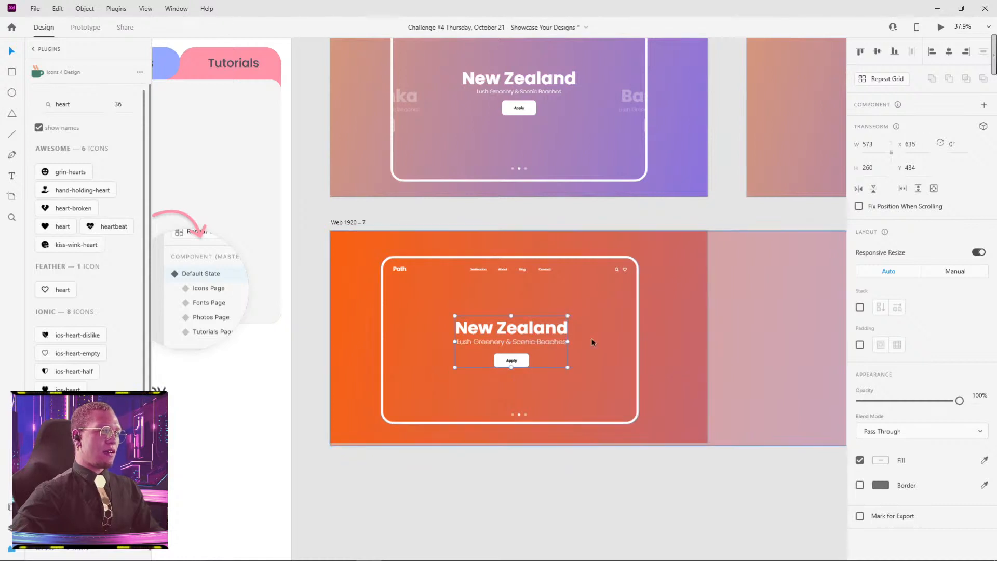
key(ctrl+r)
drag(569, 342, 740, 334)
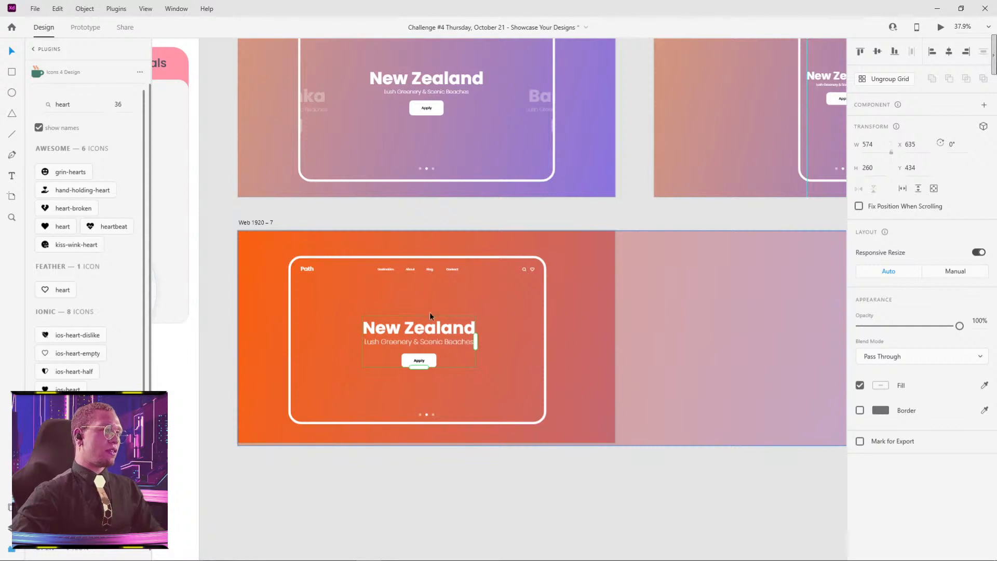
click(439, 300)
key(ctrl+z)
Step: Duplicate the New Zealand block into a horizontal row of four evenly spaced copies running past the artboard's edge
click(434, 351)
drag(435, 332, 697, 328)
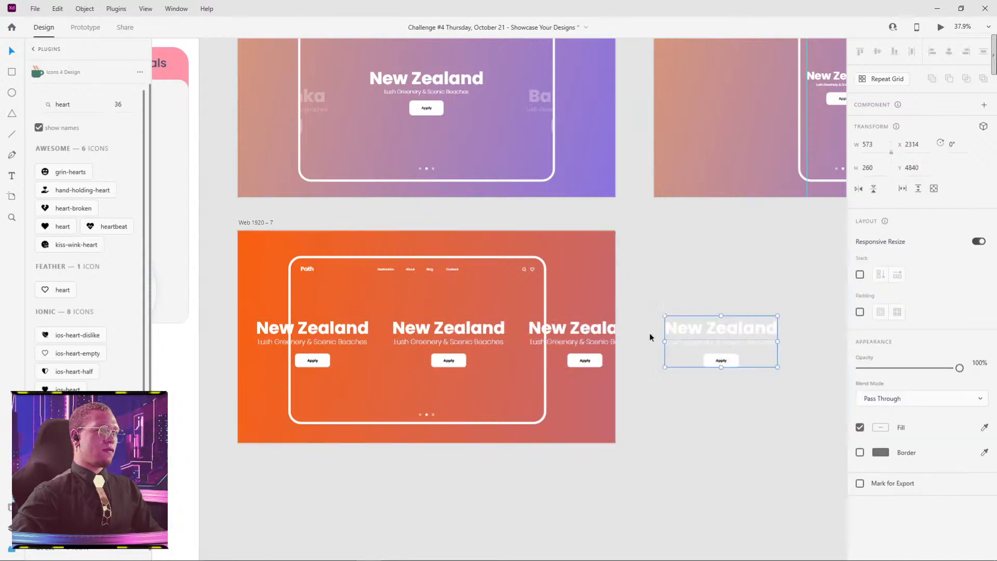
Step: Group the four New Zealand blocks and shift the row so the second block sits near the artboard's centre
shift+click(567, 333)
shift+click(460, 336)
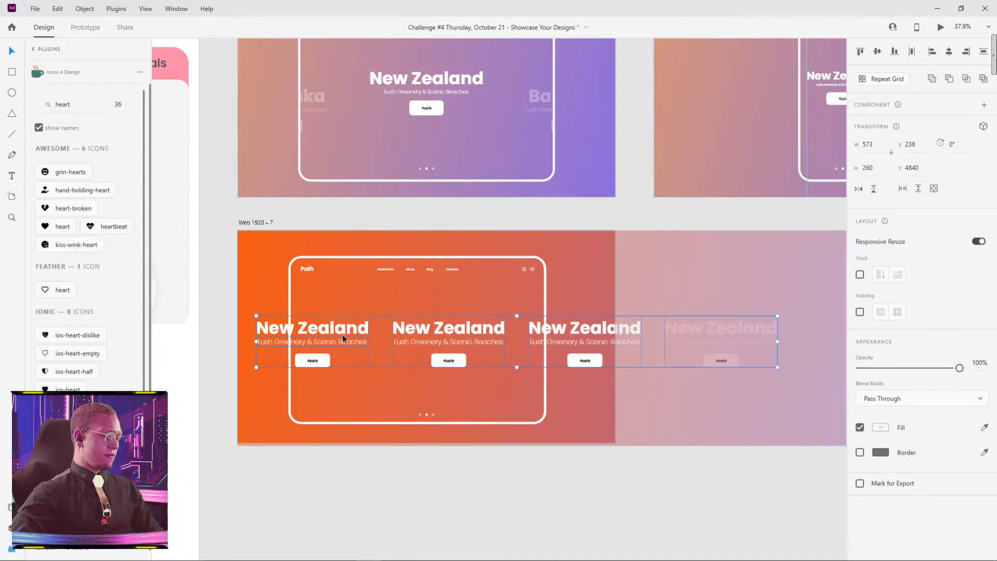
key(ctrl+g)
drag(481, 332, 451, 328)
Step: Place a separate copy of the central New Zealand block above the row, centred on the artboard at X 674, Y 239
double_click(450, 328)
click(561, 515)
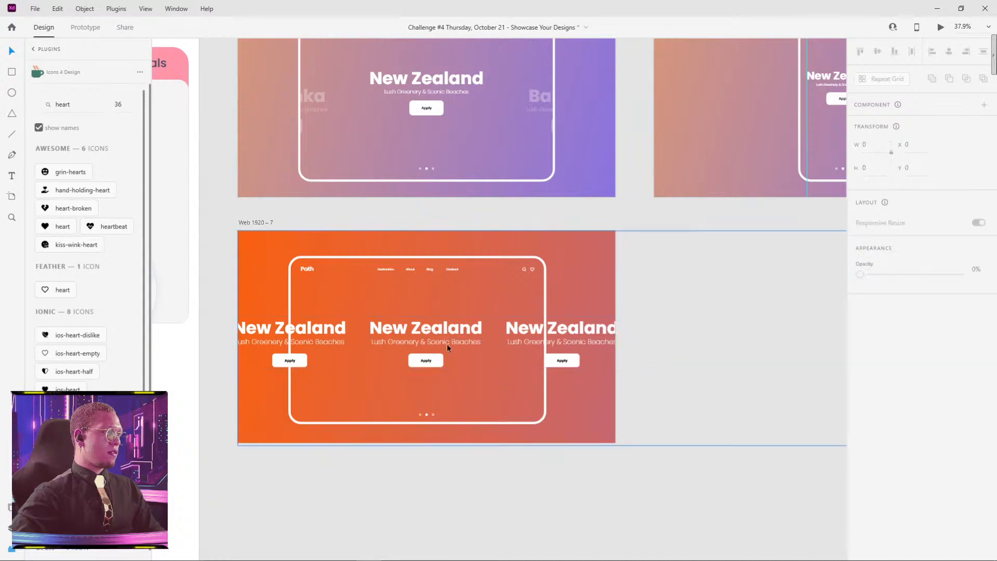
double_click(444, 336)
click(520, 510)
double_click(434, 333)
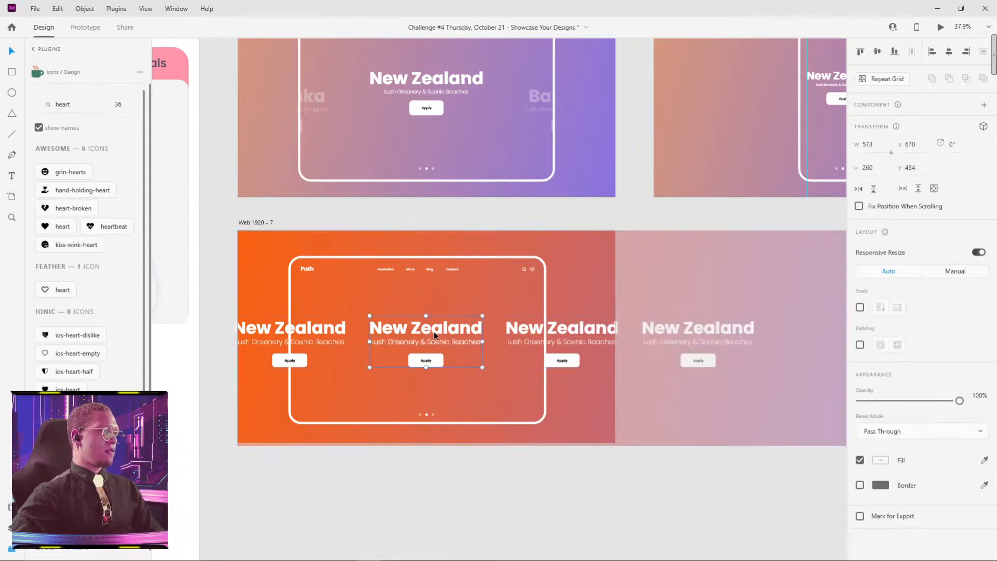
alt+drag(435, 332, 447, 292)
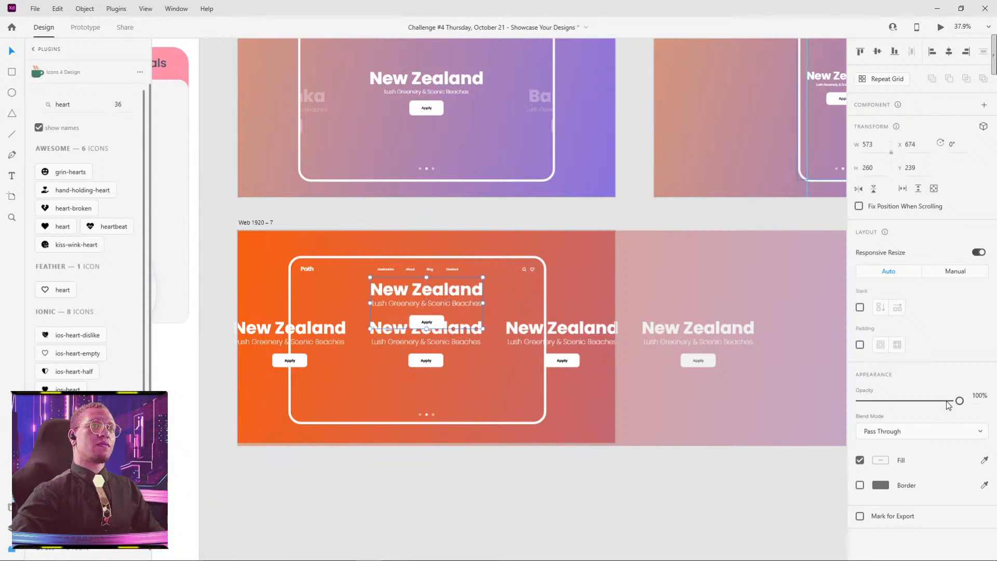
Step: Reduce the separate copy's opacity to 29% and lay it over the central block at Y 434 as an alignment guide
drag(955, 401, 888, 401)
scroll(429, 359, up, 6)
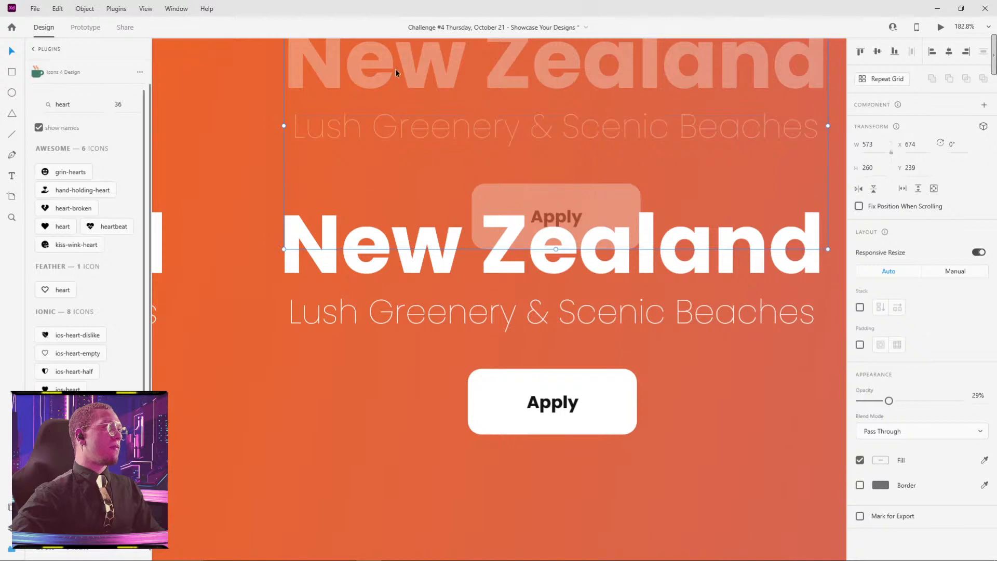
double_click(446, 83)
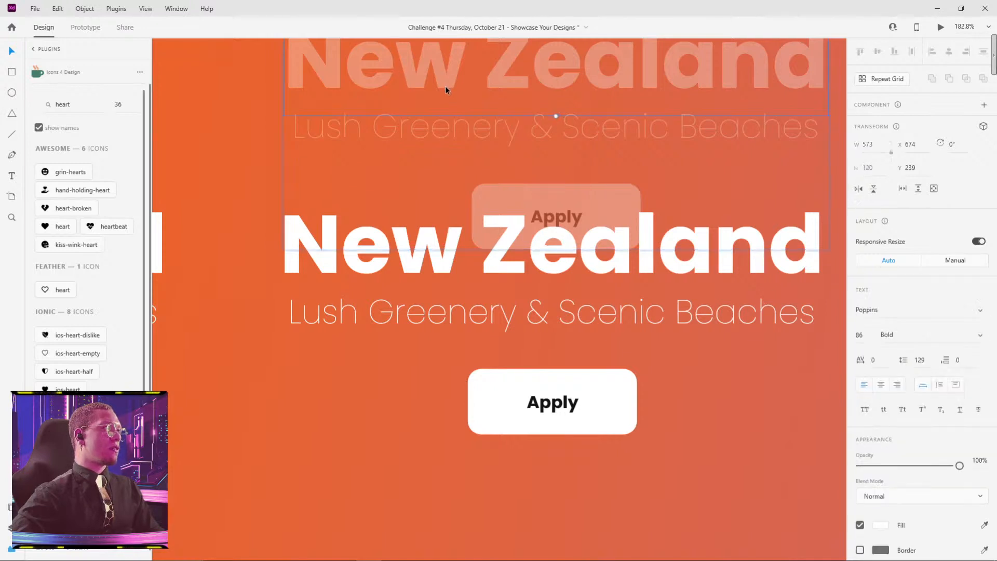
key(Escape)
drag(475, 64, 476, 250)
Step: Shift the row of New Zealand blocks to X -18 so its central block coincides with the translucent copy
click(159, 256)
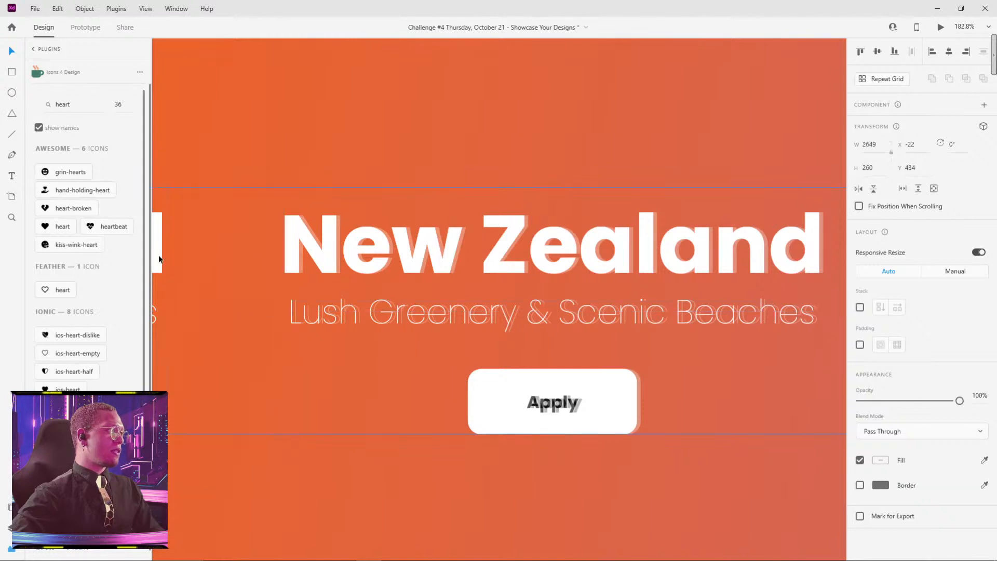
drag(270, 237, 291, 229)
scroll(509, 213, up, 5)
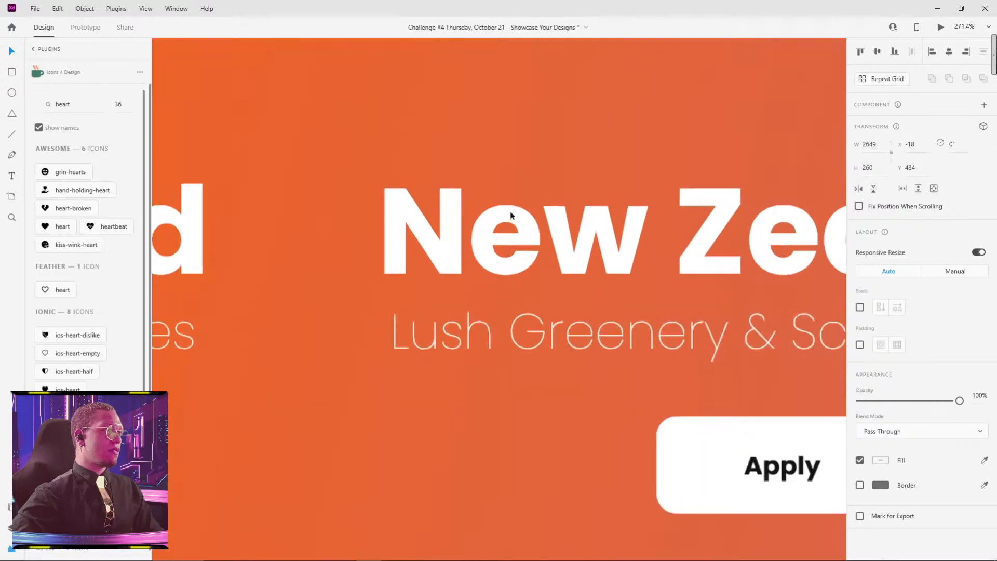
scroll(504, 216, down, 2)
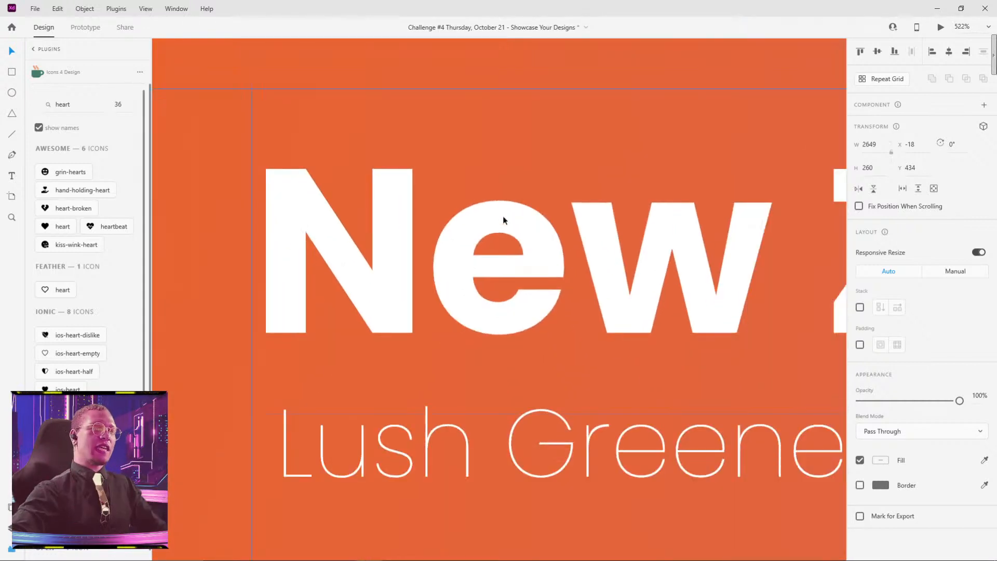
scroll(410, 202, down, 3)
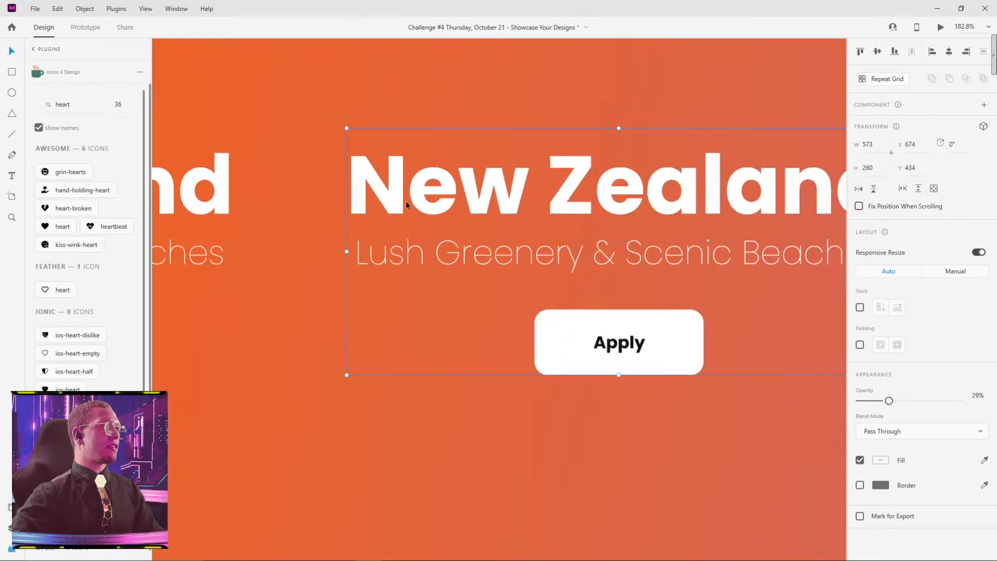
scroll(405, 200, down, 3)
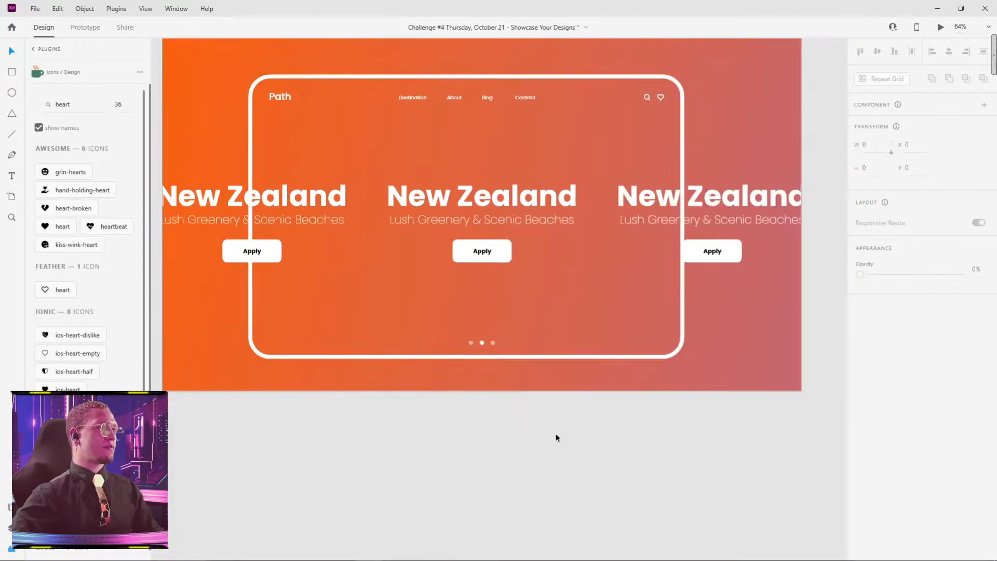
Step: Duplicate the white rounded frame on the Web 1920 – 7 artboard in place and name the copy mask
click(558, 285)
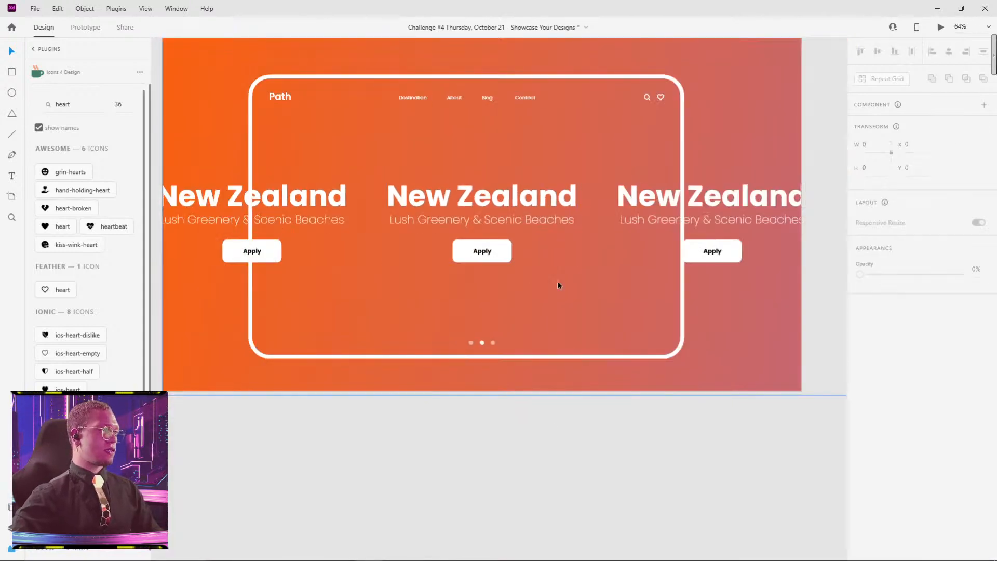
scroll(608, 339, down, 3)
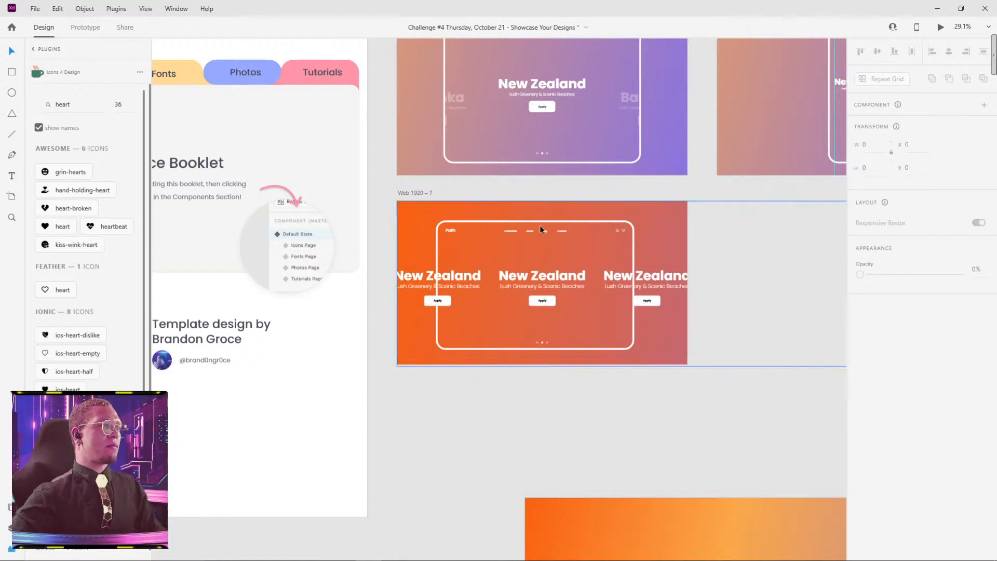
drag(539, 223, 567, 191)
key(ctrl+z)
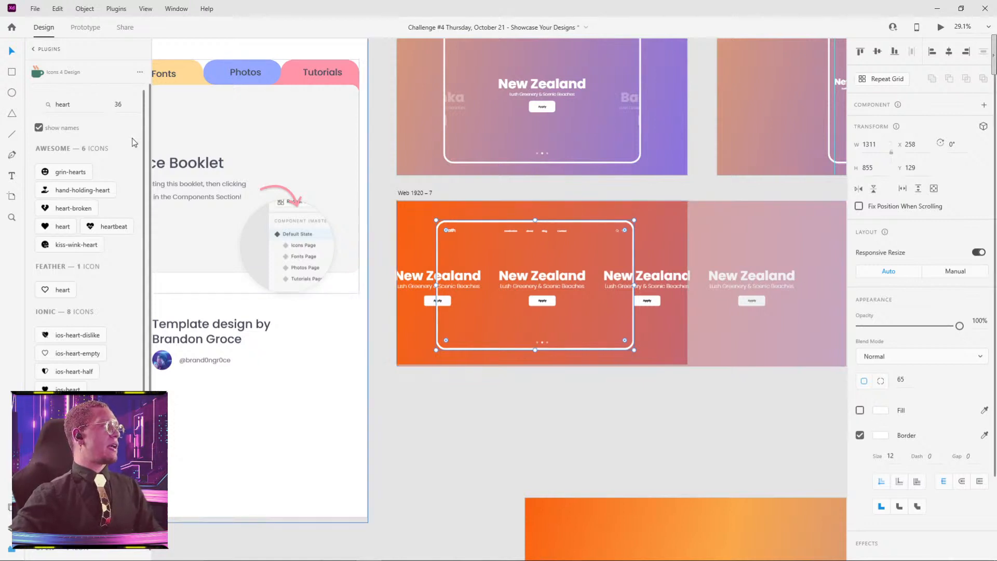
key(ctrl+y)
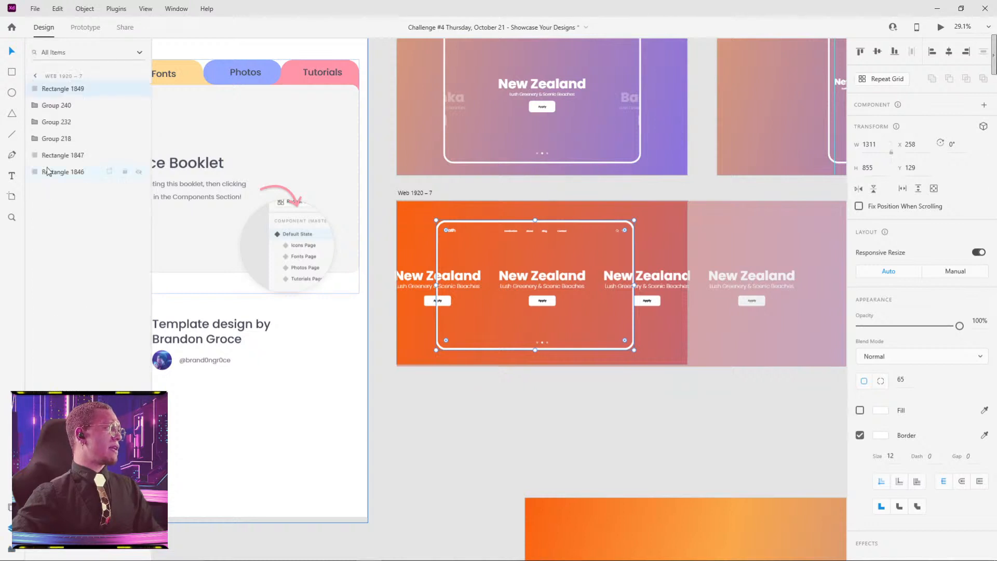
double_click(57, 89)
text(m)
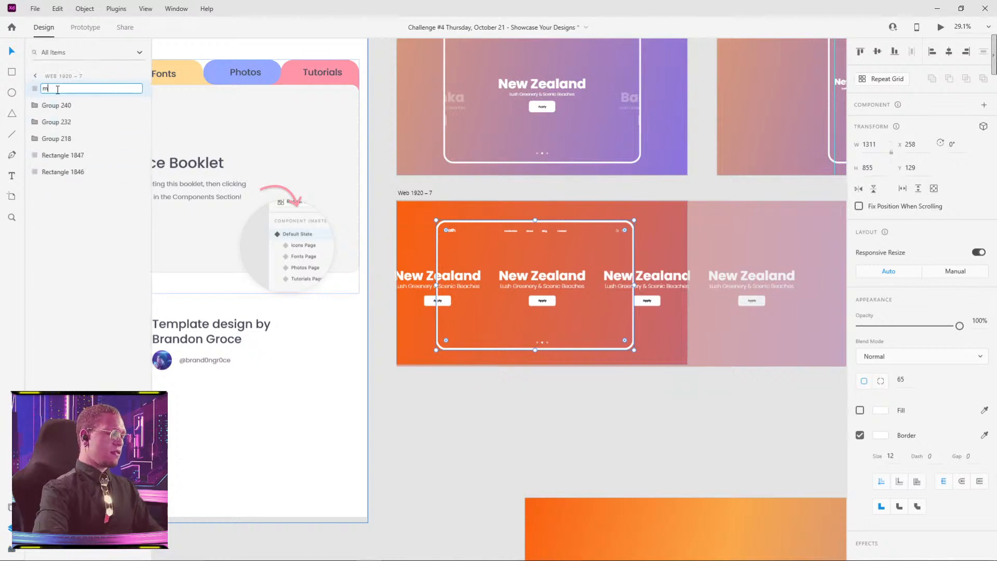
text(ask)
key(Return)
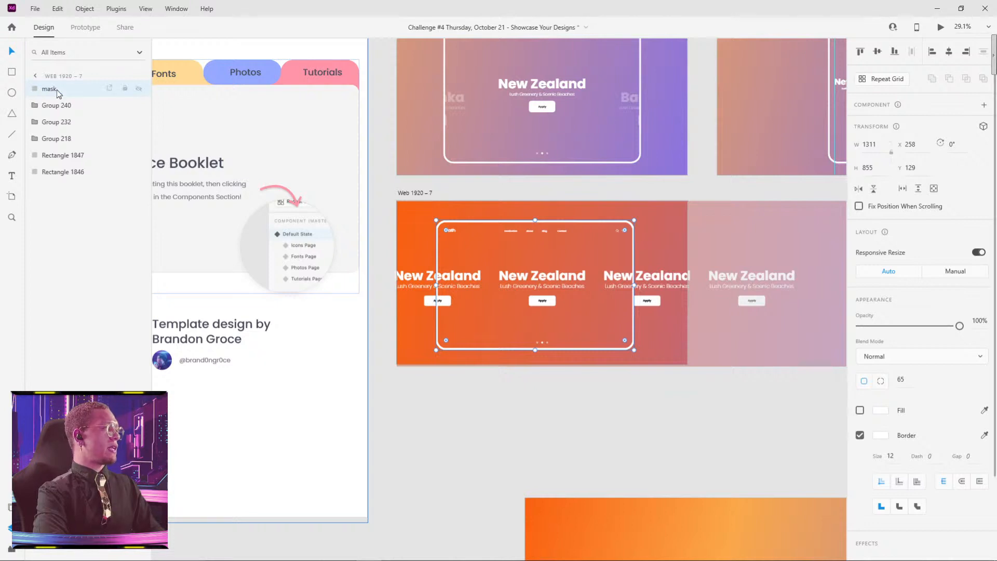
Step: Turn on the mask rectangle's white fill and rename the group of New Zealand blocks as words
click(861, 411)
click(656, 280)
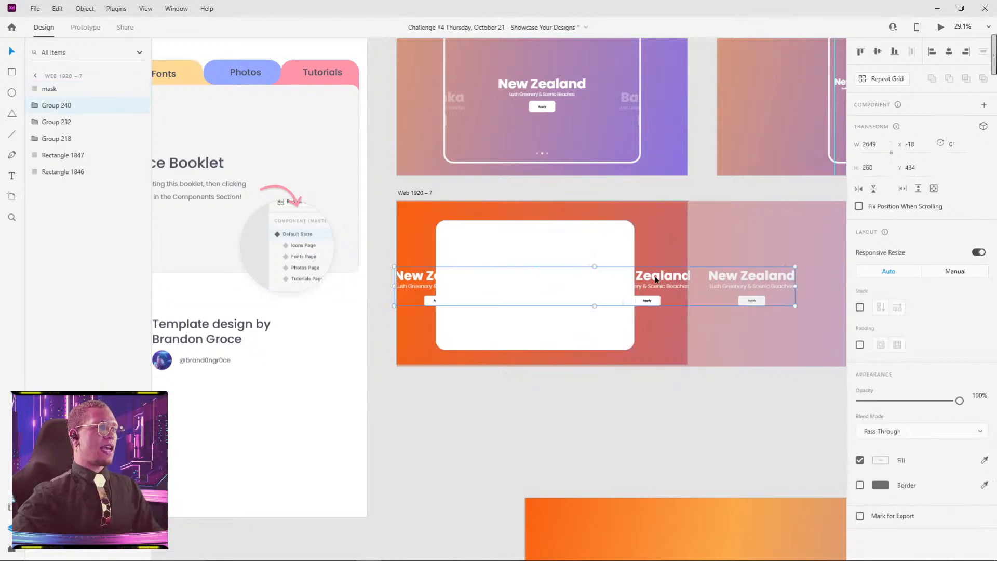
shift+click(589, 245)
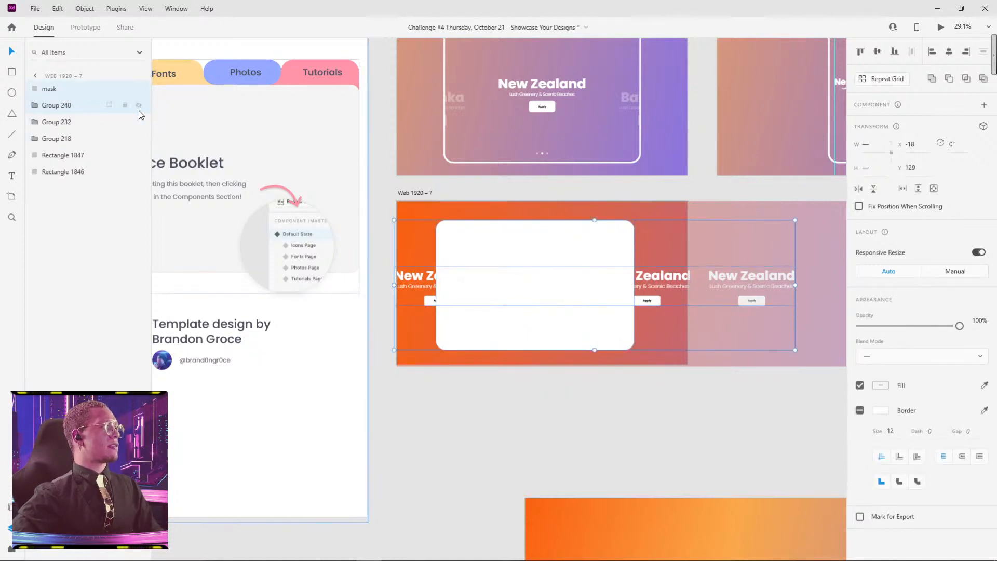
double_click(58, 105)
text(wor)
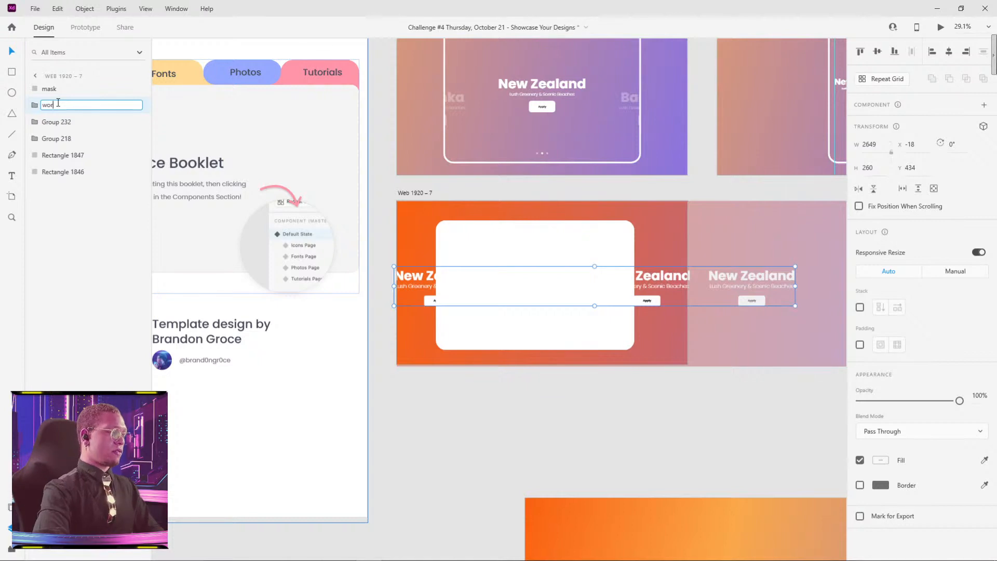
text(ds)
key(Return)
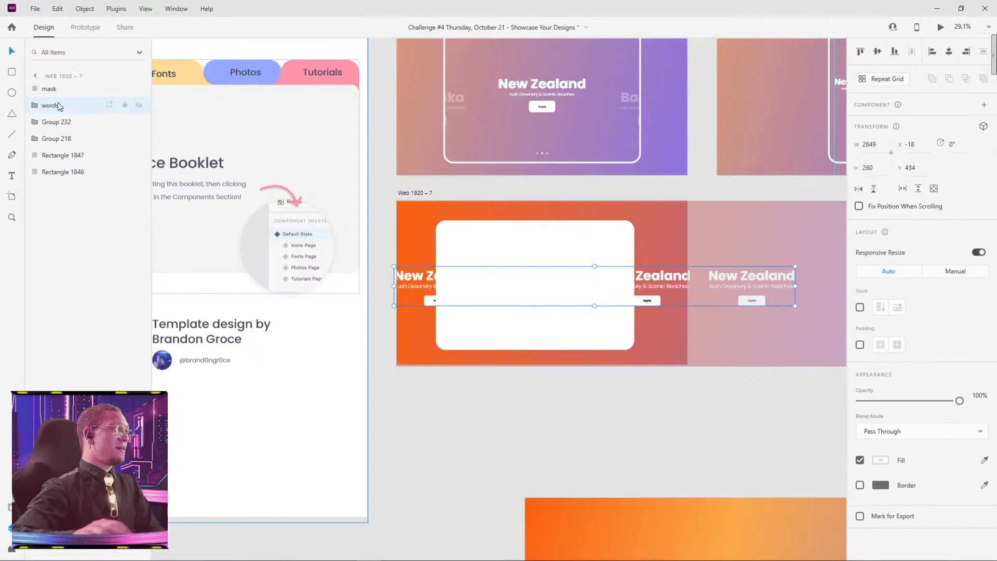
Step: Clip the words group to the mask rectangle with Mask with Shape
shift+click(504, 232)
right_click(503, 232)
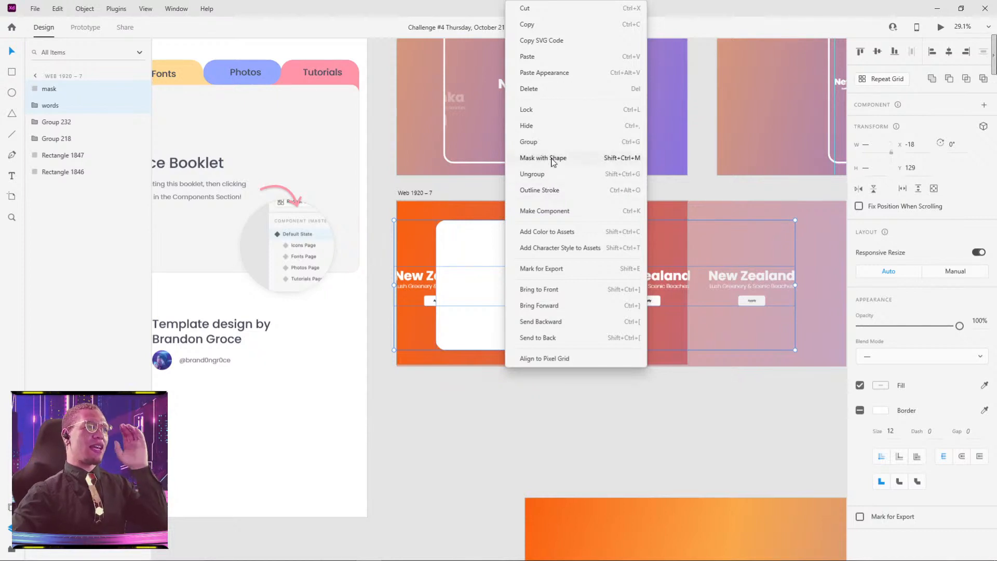
click(545, 158)
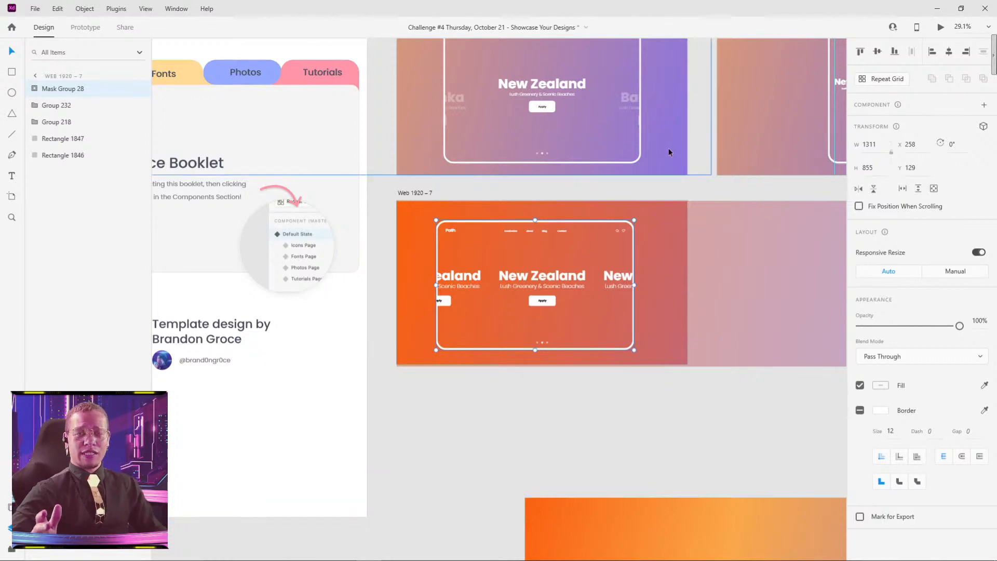
Step: Raise the central New Zealand block inside the mask group to Y 354
scroll(509, 295, up, 5)
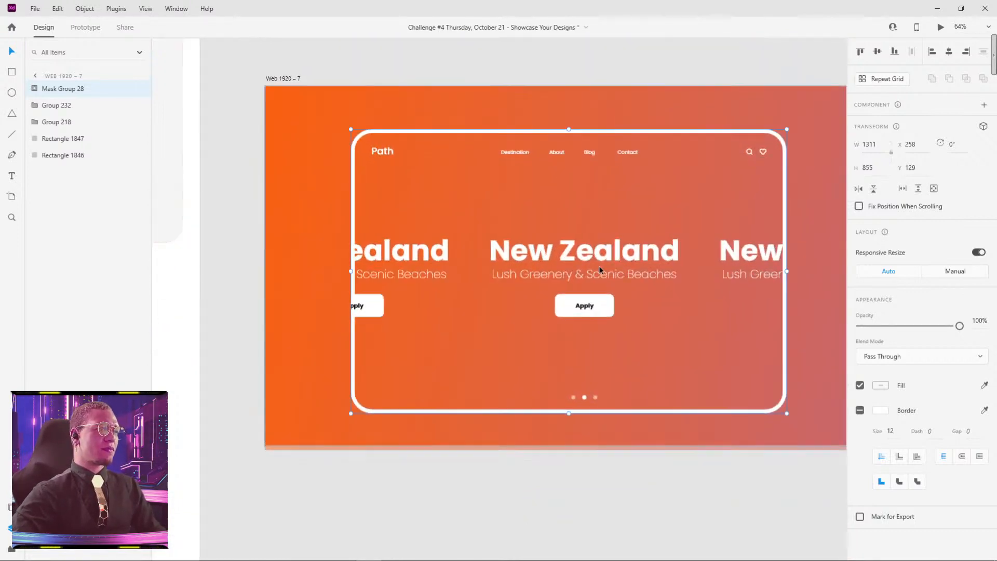
double_click(638, 253)
double_click(638, 253)
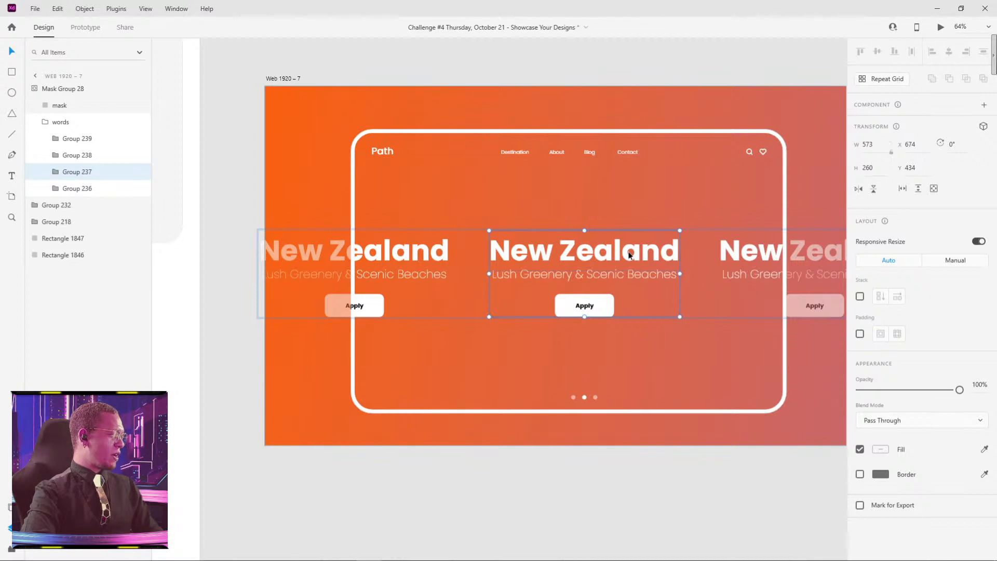
key(shift+Up)
key(shift+Up)
key(shift+Up)
key(shift+Up)
key(shift+Up)
key(shift+Up)
key(shift+Up)
key(shift+Up)
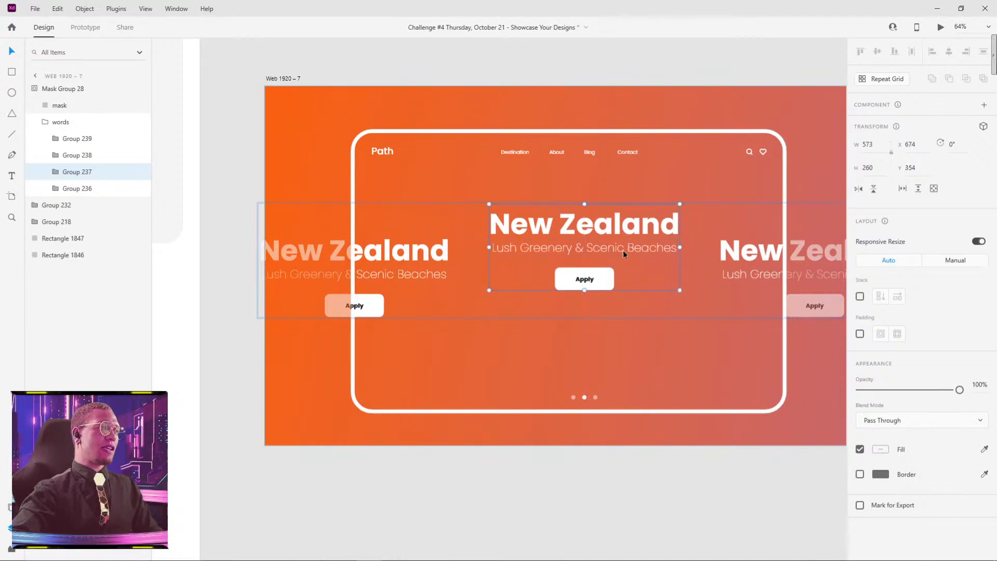
Step: Set the opacity of the other three New Zealand blocks in the row to 30%
click(403, 266)
shift+click(759, 259)
drag(697, 266, 400, 283)
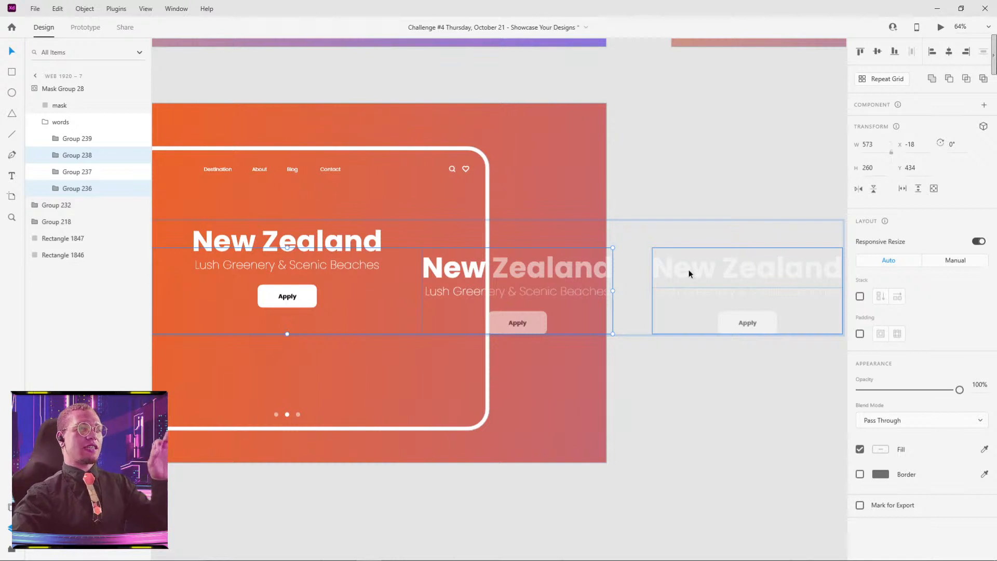
shift+click(689, 274)
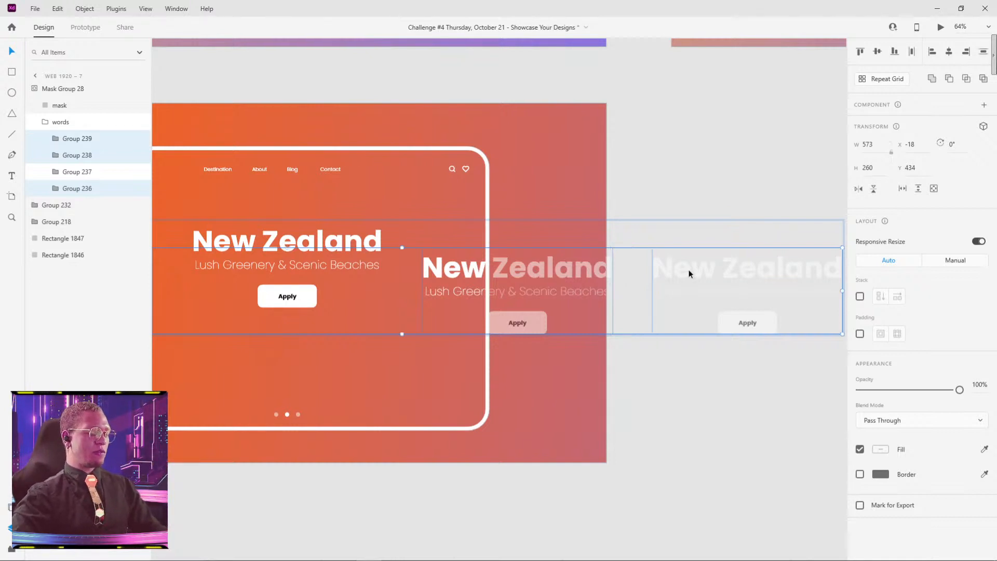
key(3)
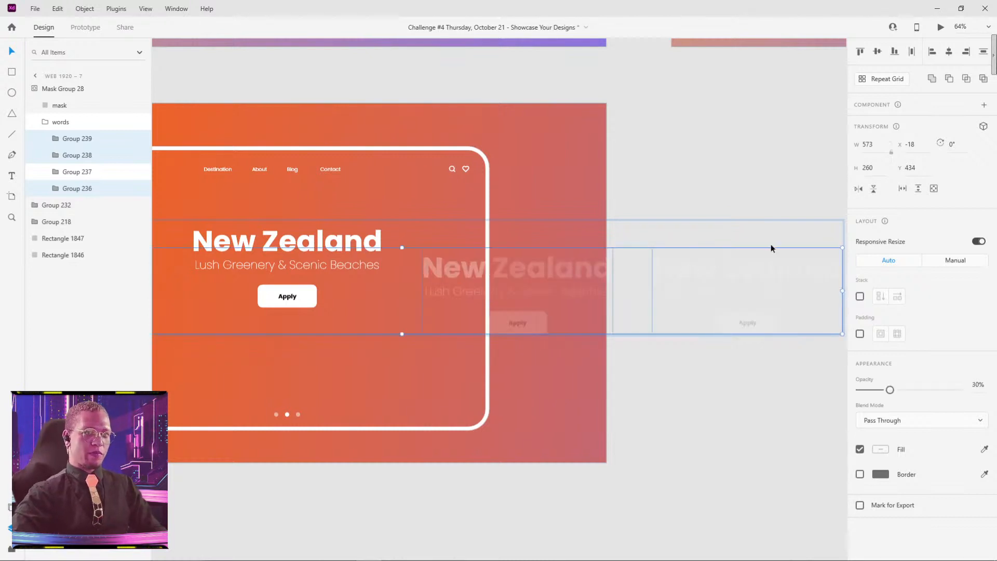
click(666, 448)
Step: Move the whole words group inside the mask straight down to Y 387
drag(492, 441, 705, 352)
double_click(515, 161)
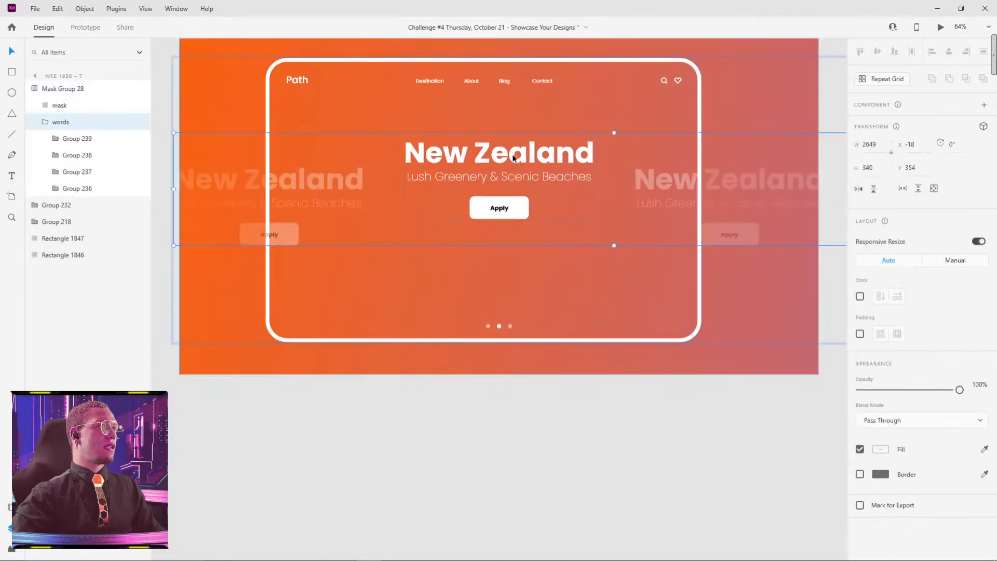
drag(515, 154, 512, 165)
click(615, 421)
scroll(626, 423, down, 3)
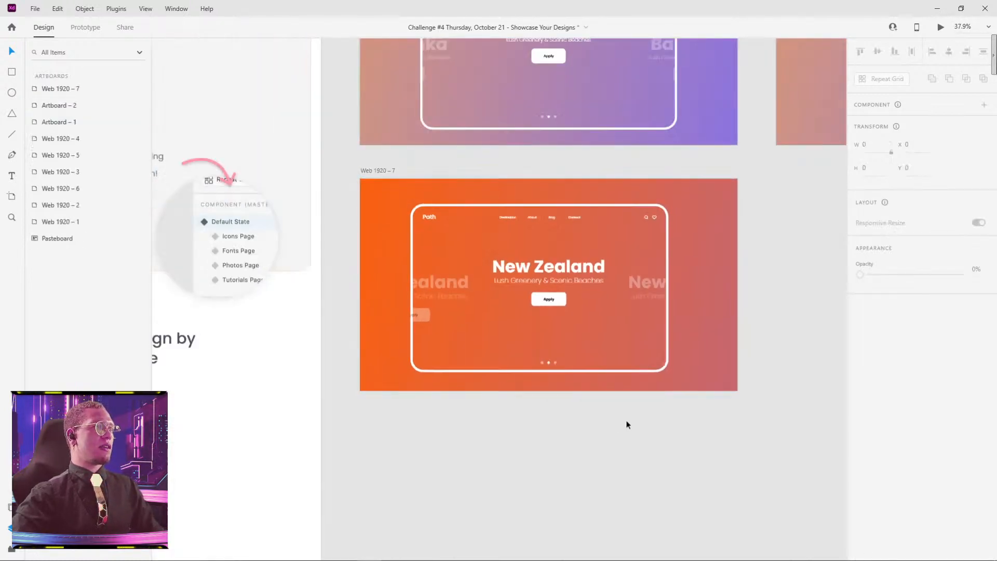
Step: Try sliding the words row inside the mask and undo the move
drag(625, 423, 608, 402)
double_click(642, 261)
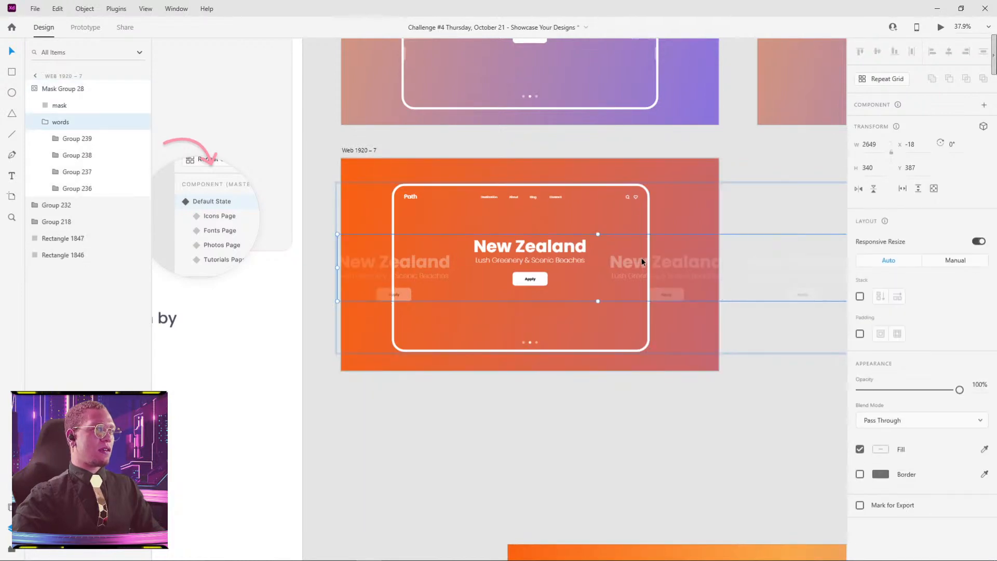
click(616, 472)
double_click(525, 250)
click(525, 250)
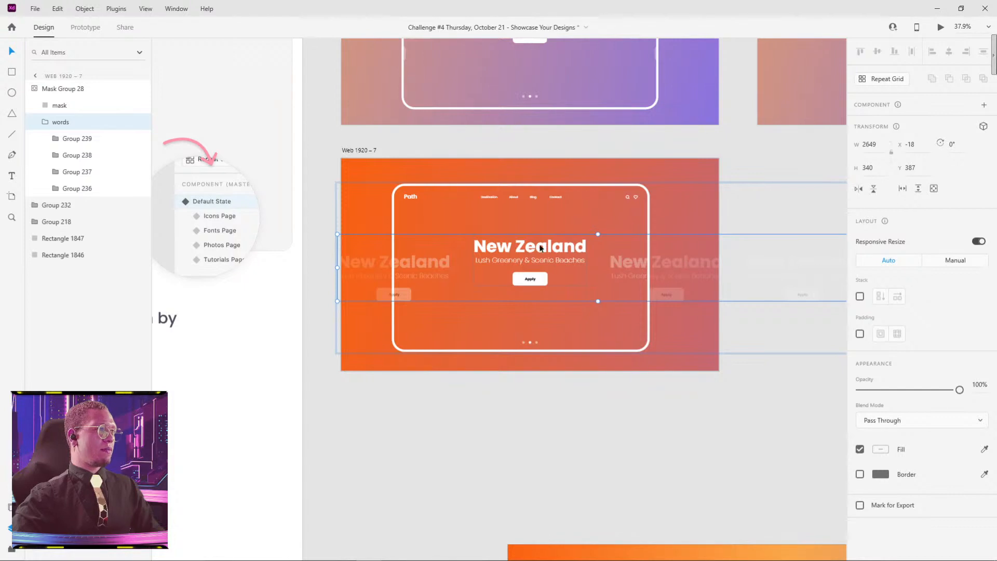
drag(549, 246, 541, 246)
key(ctrl+z)
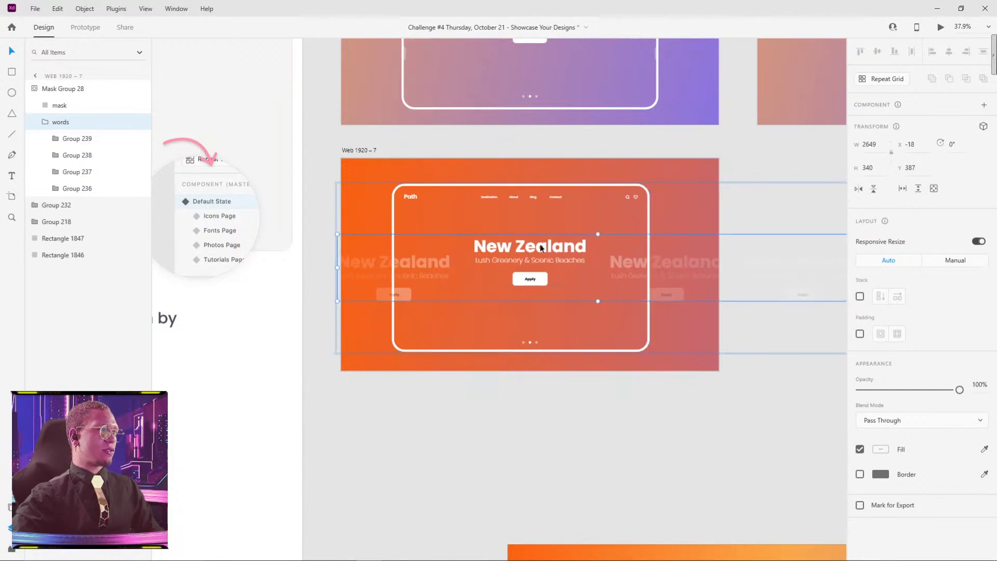
click(548, 540)
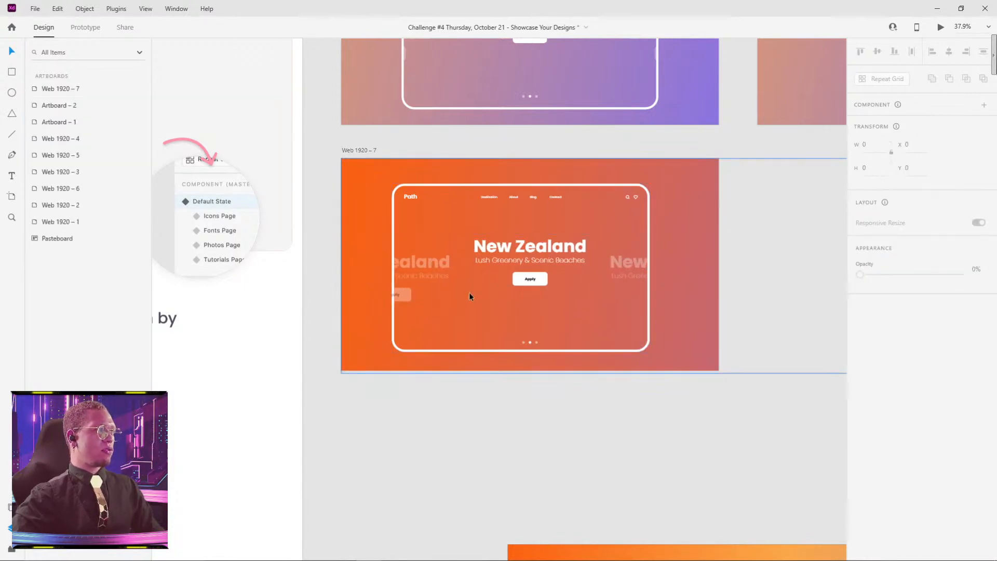
Step: Pull the mask rectangle's left edge to the inner side of the white border, giving X 269 and width 1300
drag(480, 183, 484, 185)
click(500, 161)
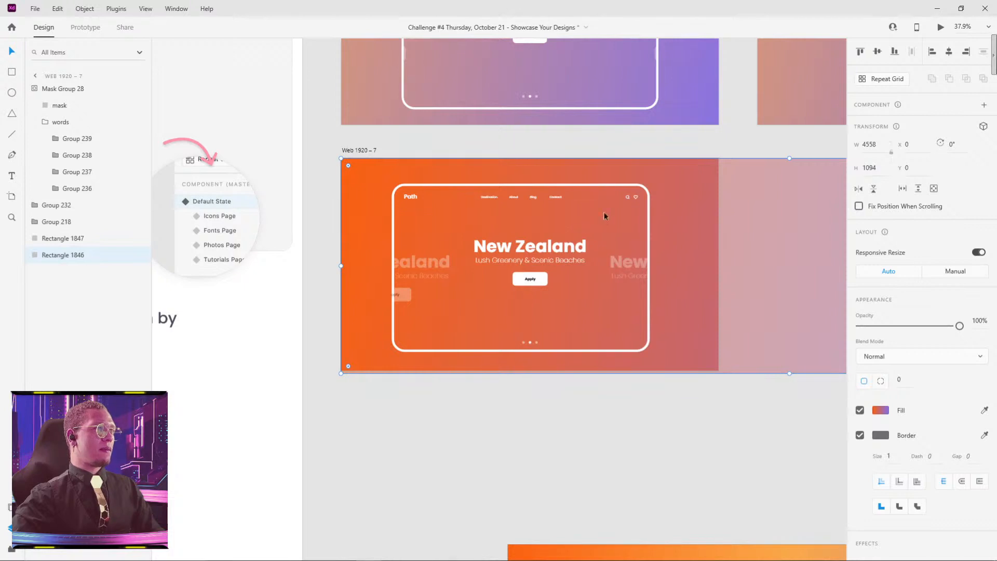
scroll(408, 280, up, 5)
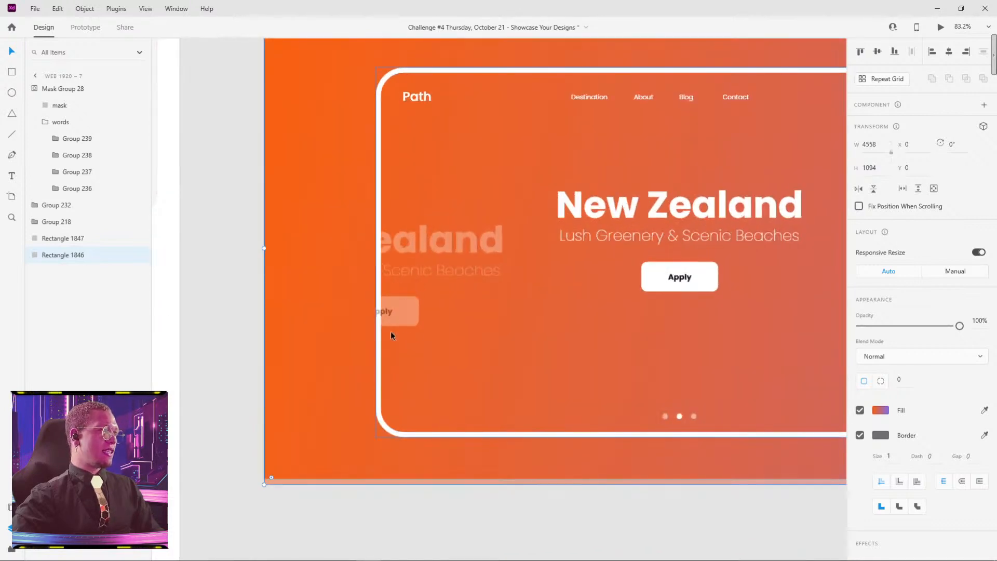
scroll(379, 298, up, 6)
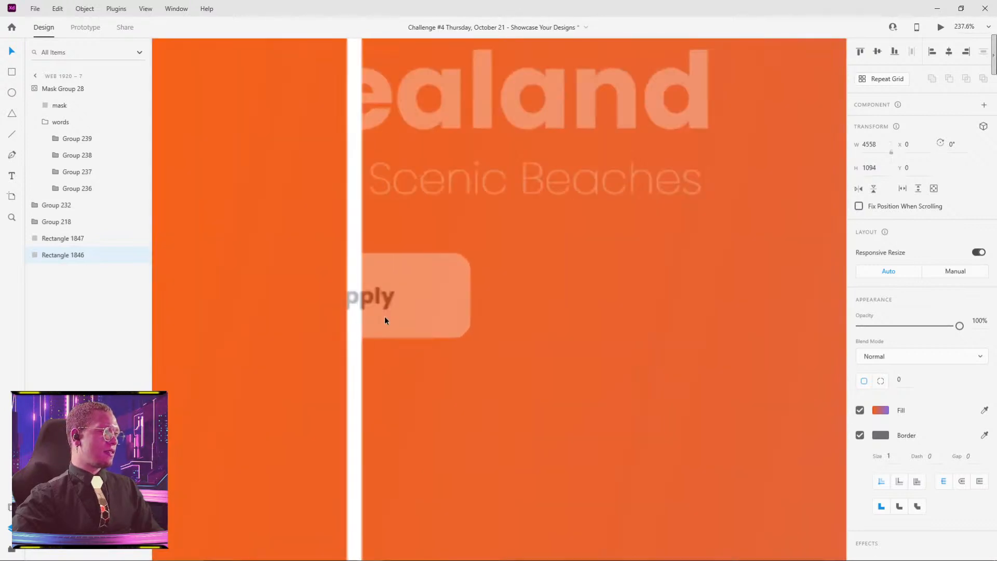
scroll(398, 287, up, 3)
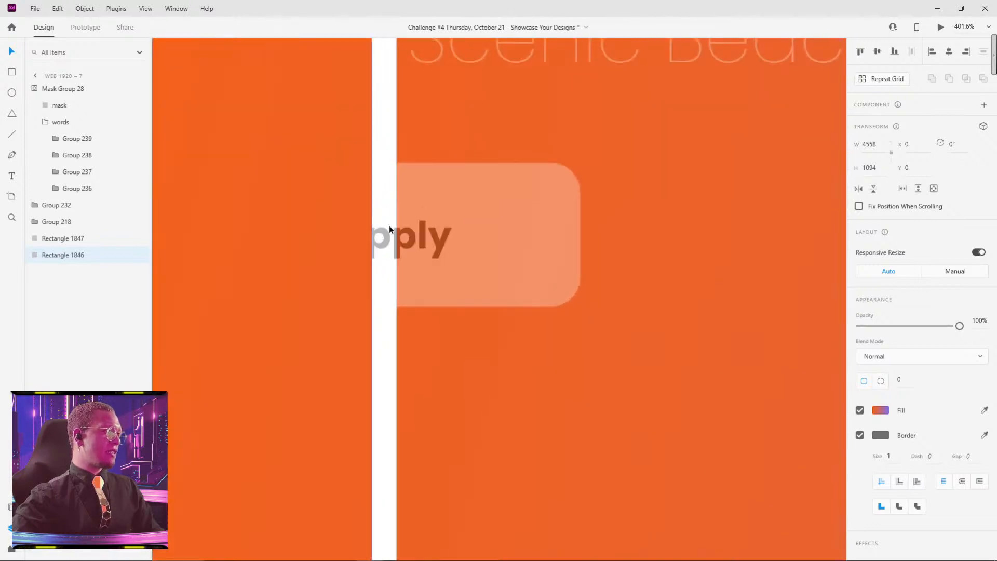
scroll(406, 237, down, 6)
click(401, 207)
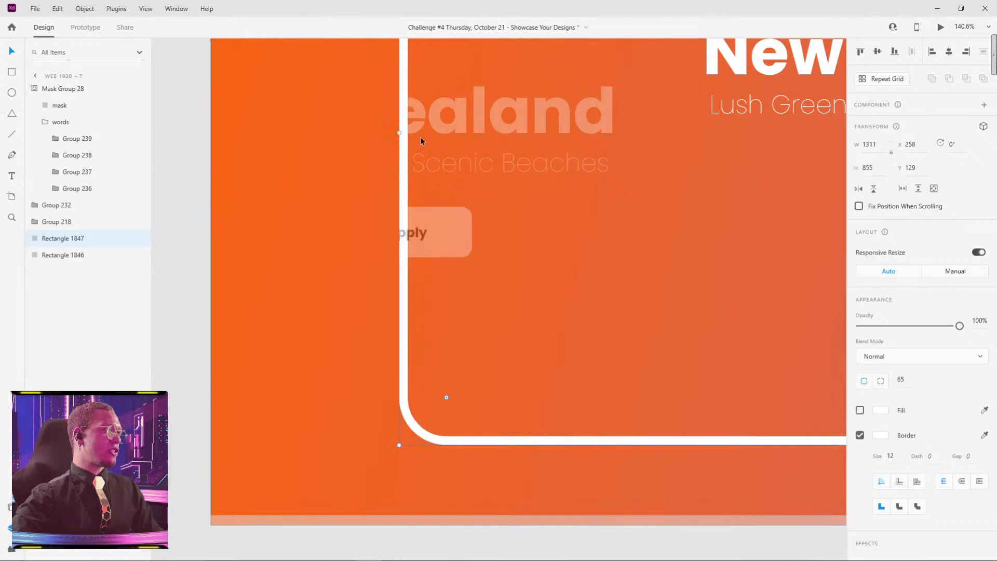
double_click(451, 143)
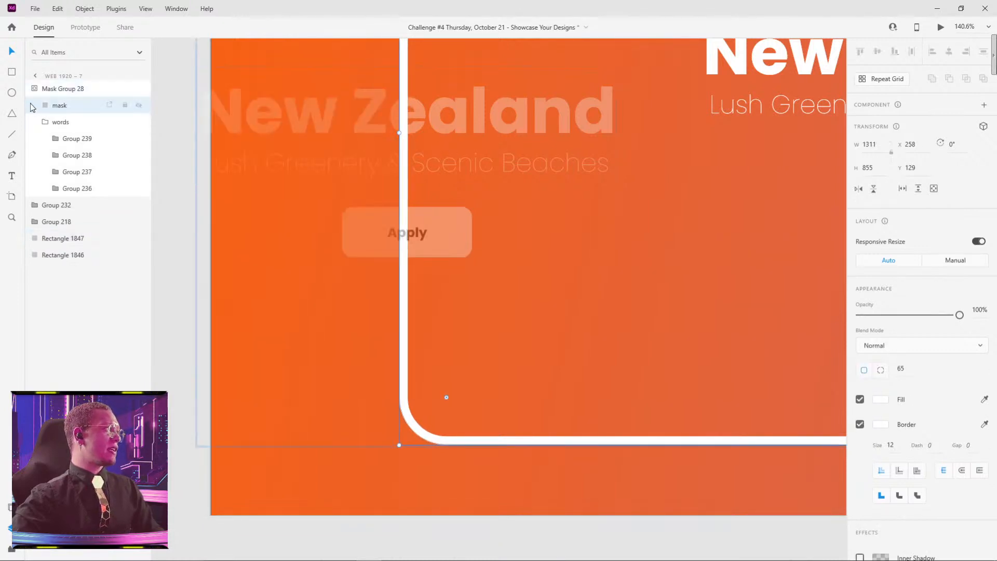
drag(399, 131, 407, 130)
Step: Pull the mask rectangle's right edge in to the inner side of the white border, giving a width of 1289
scroll(597, 151, down, 5)
drag(795, 156, 442, 285)
scroll(458, 282, up, 5)
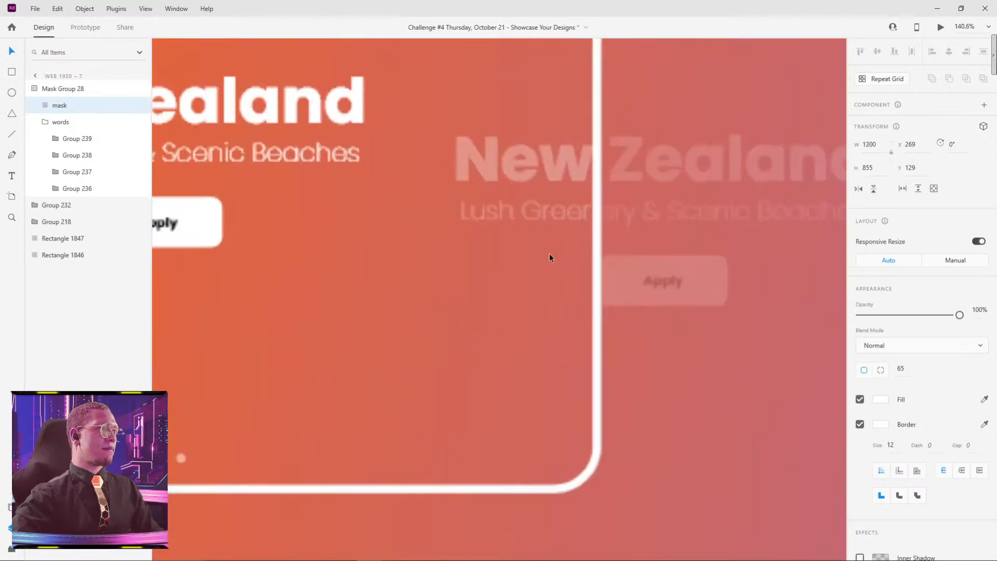
scroll(603, 180, up, 3)
drag(599, 182, 586, 182)
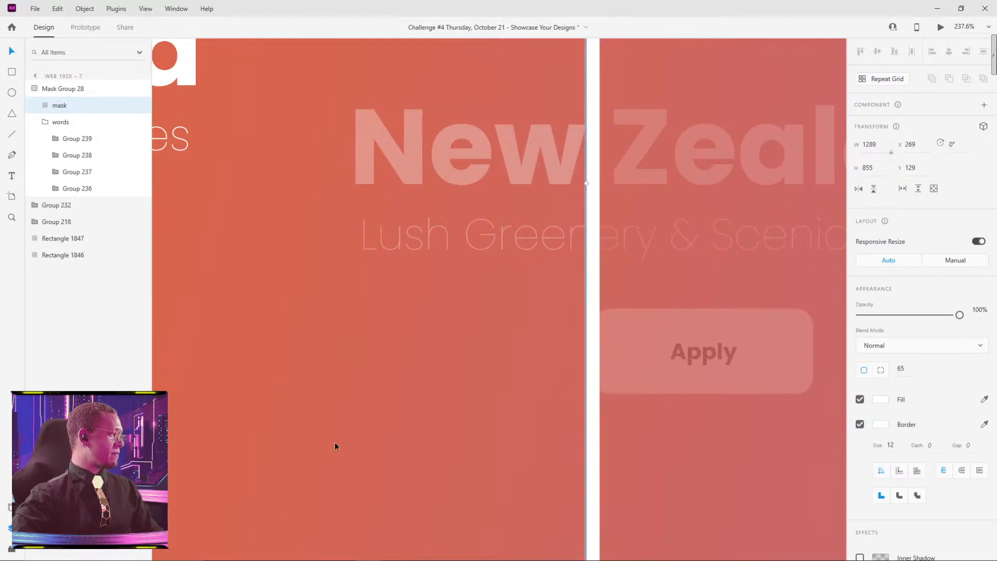
scroll(345, 410, down, 5)
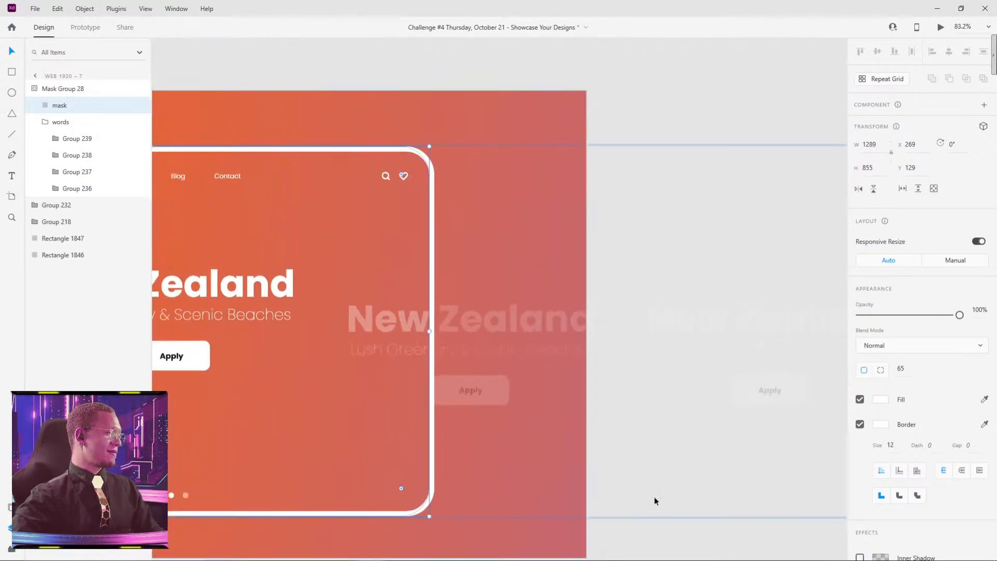
click(664, 547)
scroll(538, 421, down, 4)
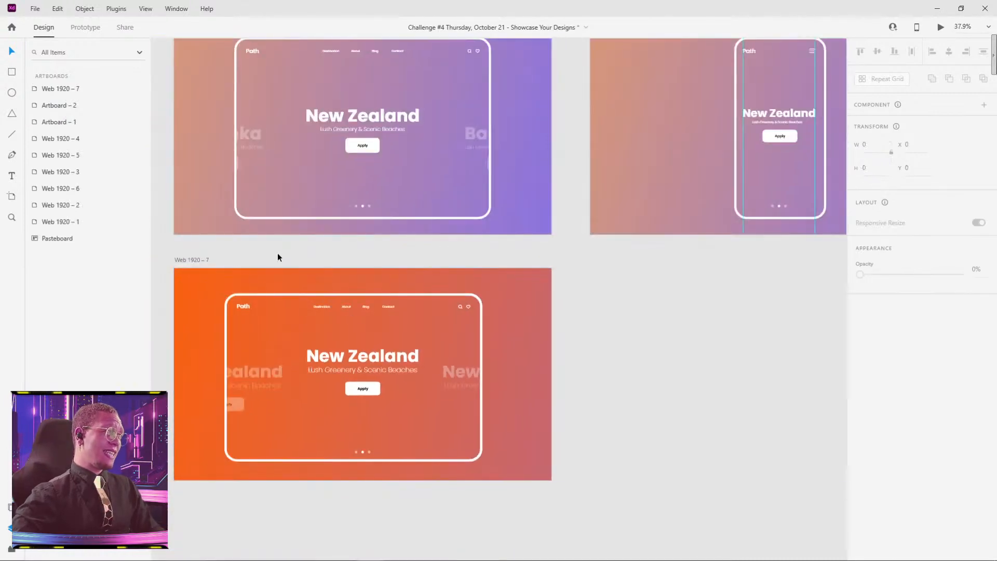
Step: Copy the centre New Zealand block from the mask onto the Web 1920 – 7 artboard and move the copy to X 635
drag(277, 253, 429, 234)
double_click(508, 344)
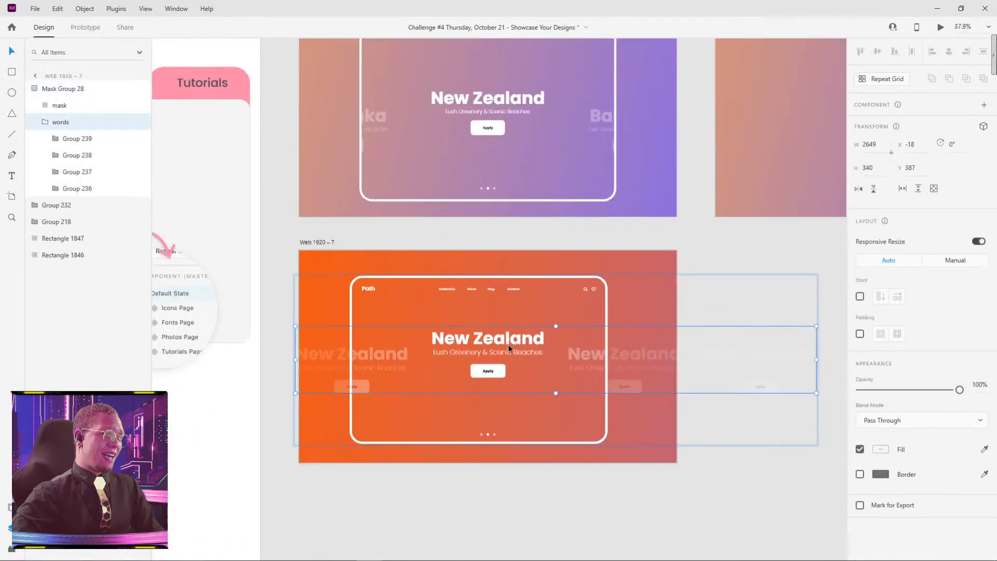
double_click(508, 344)
key(ctrl+c)
click(569, 510)
key(ctrl+v)
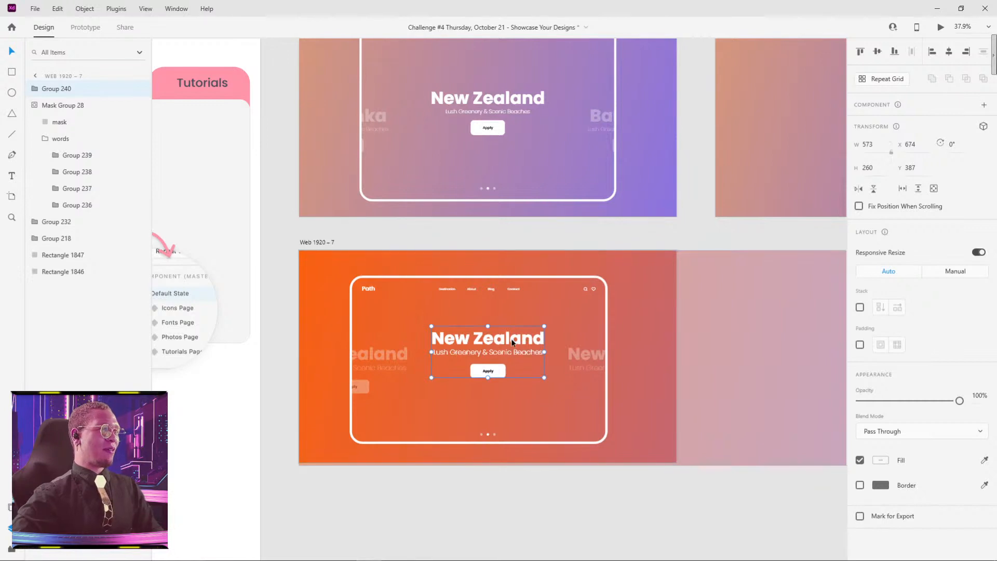
drag(523, 340, 516, 340)
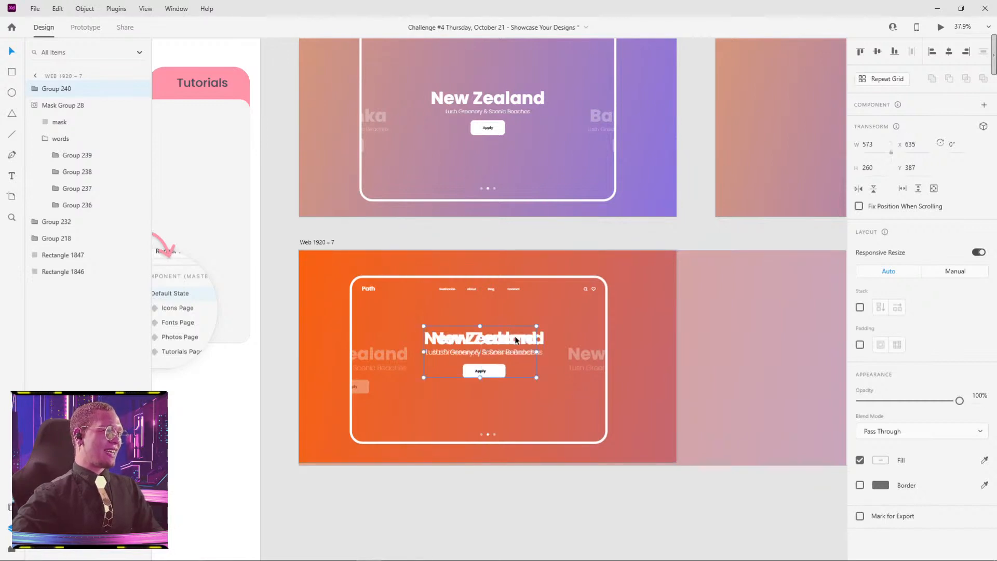
scroll(450, 348, up, 5)
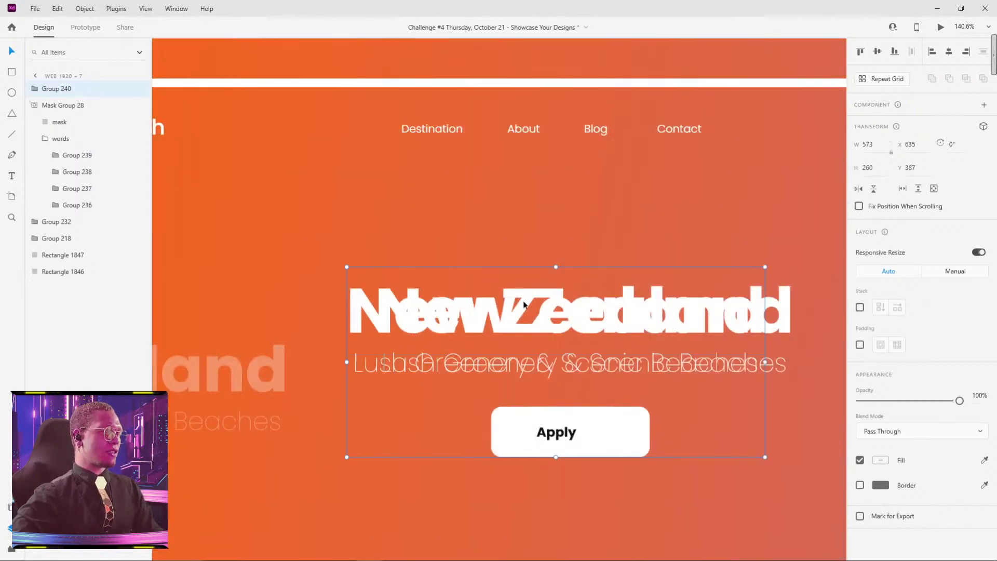
Step: Slide the words row inside the mask to X -57, aligning its centre block with the pasted New Zealand copy
scroll(524, 305, down, 1)
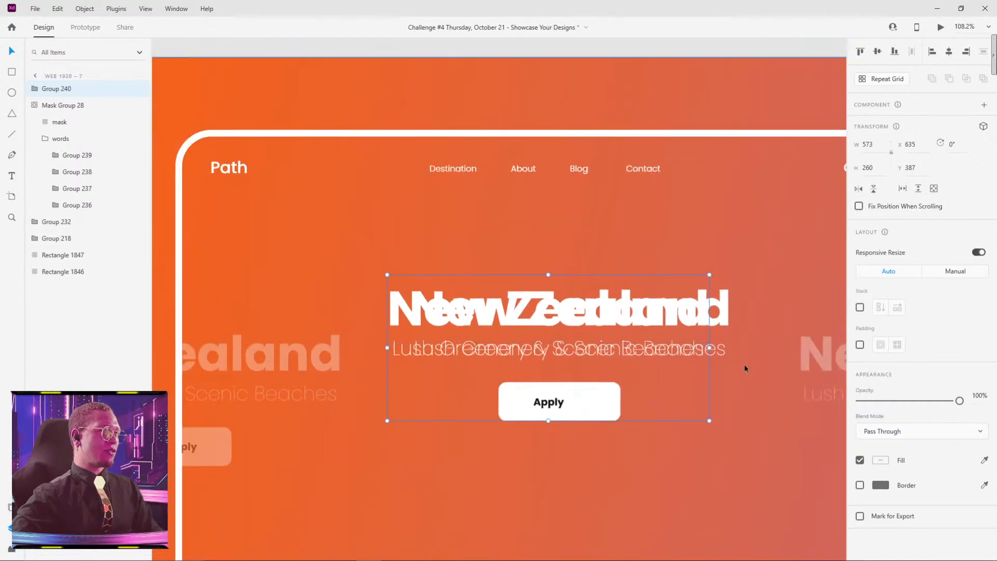
double_click(816, 357)
click(815, 357)
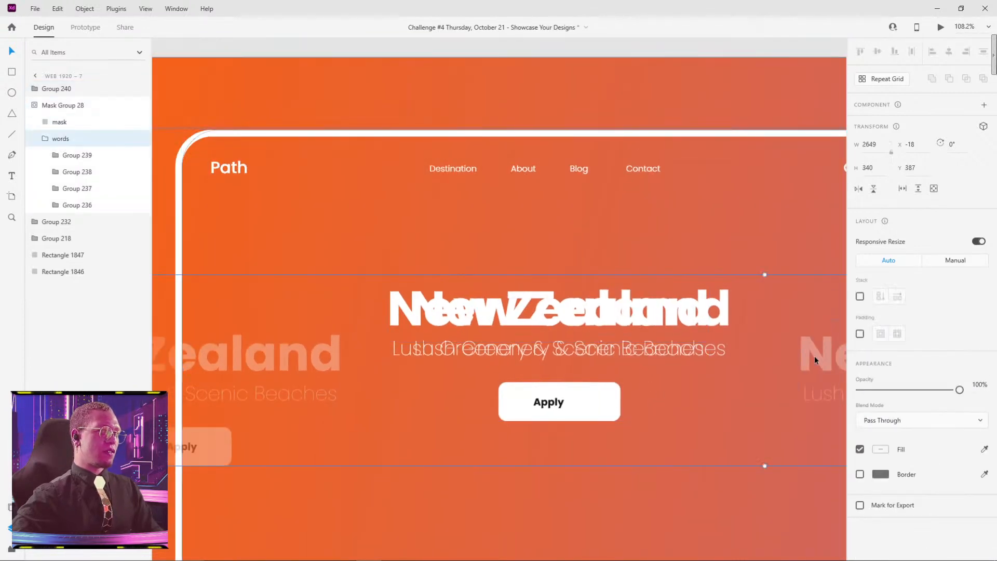
drag(815, 357, 792, 356)
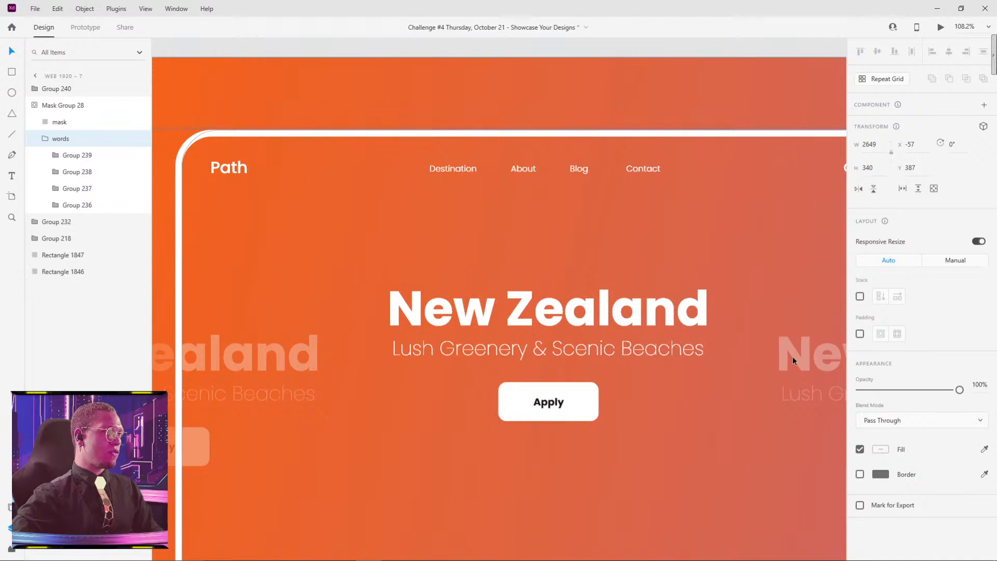
scroll(683, 311, up, 3)
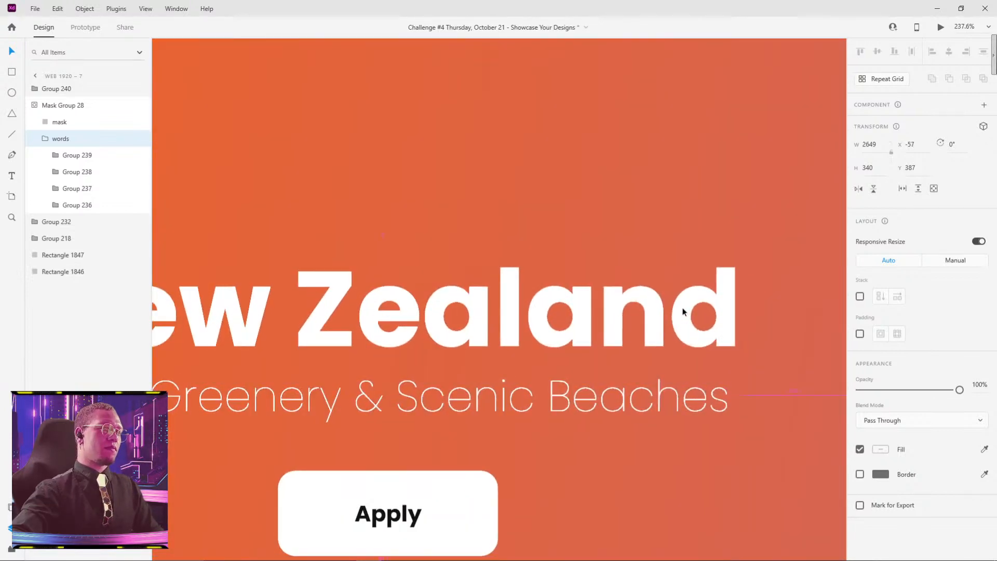
scroll(683, 312, down, 5)
Step: Delete the pasted New Zealand reference copy lying above the mask group
click(628, 284)
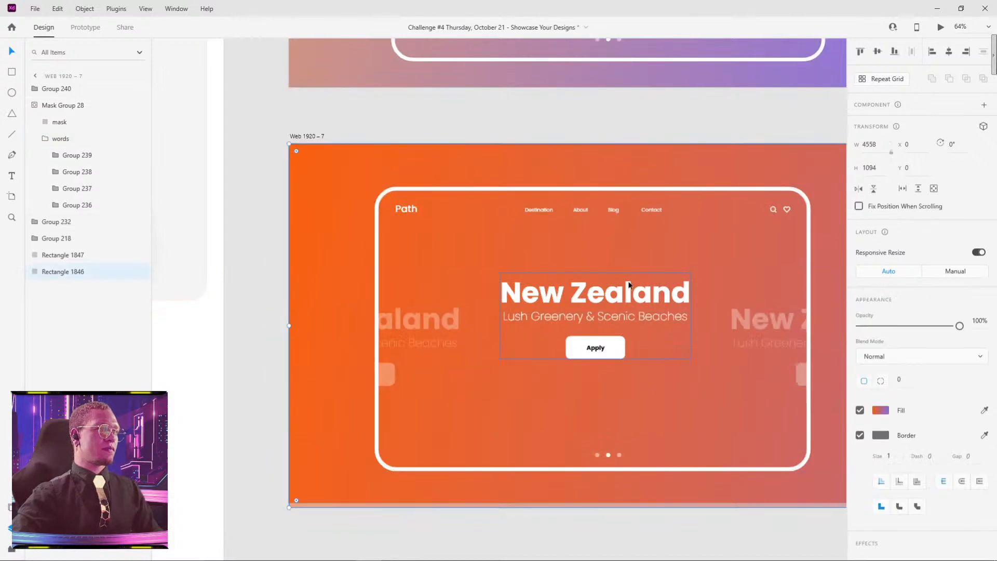
click(628, 296)
key(Delete)
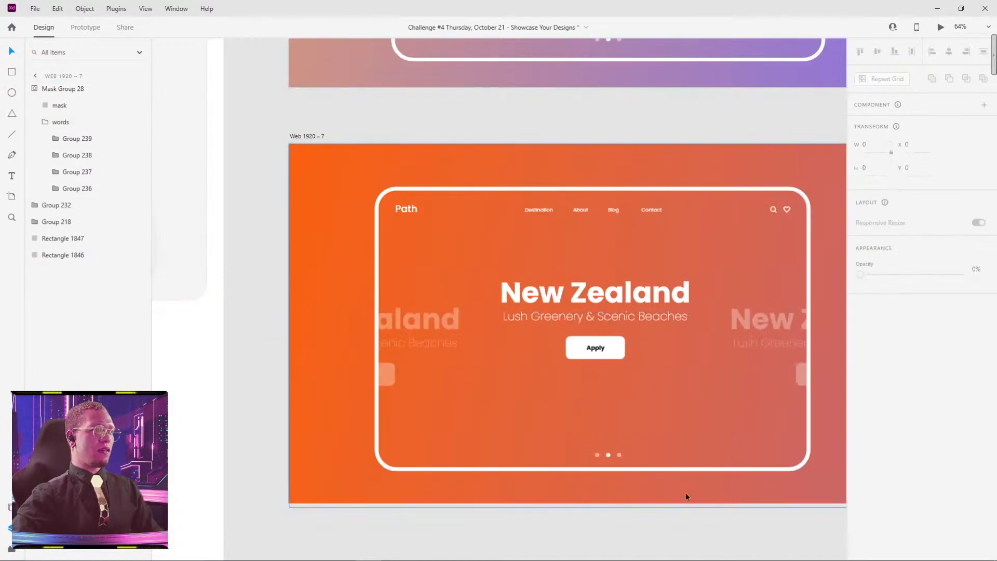
scroll(648, 477, down, 3)
key(ctrl+z)
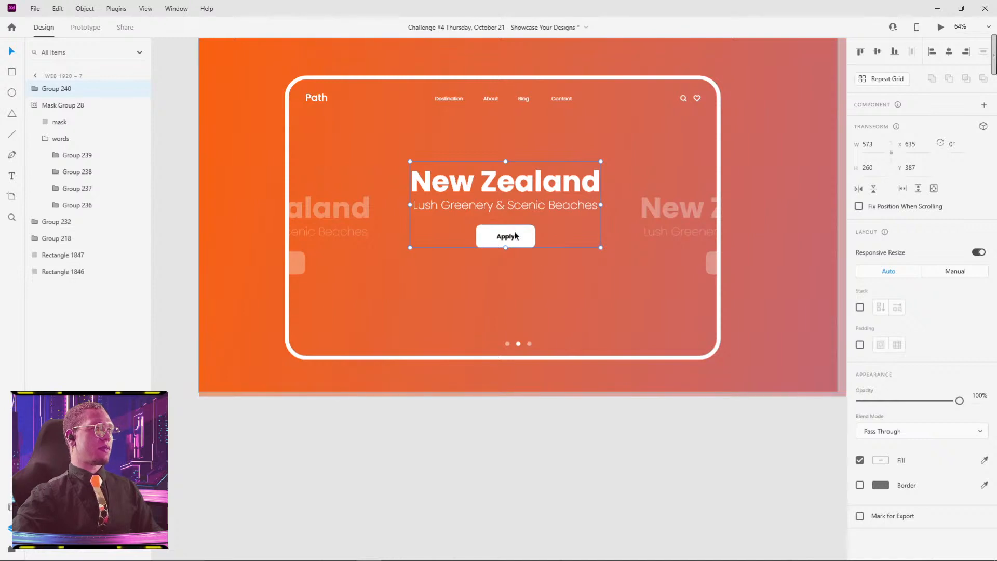
key(ctrl+shift+z)
scroll(649, 447, down, 5)
Step: Duplicate the Web 1920 – 7 artboard and place the copy beside it, below Web 1920 – 5
drag(663, 423, 439, 348)
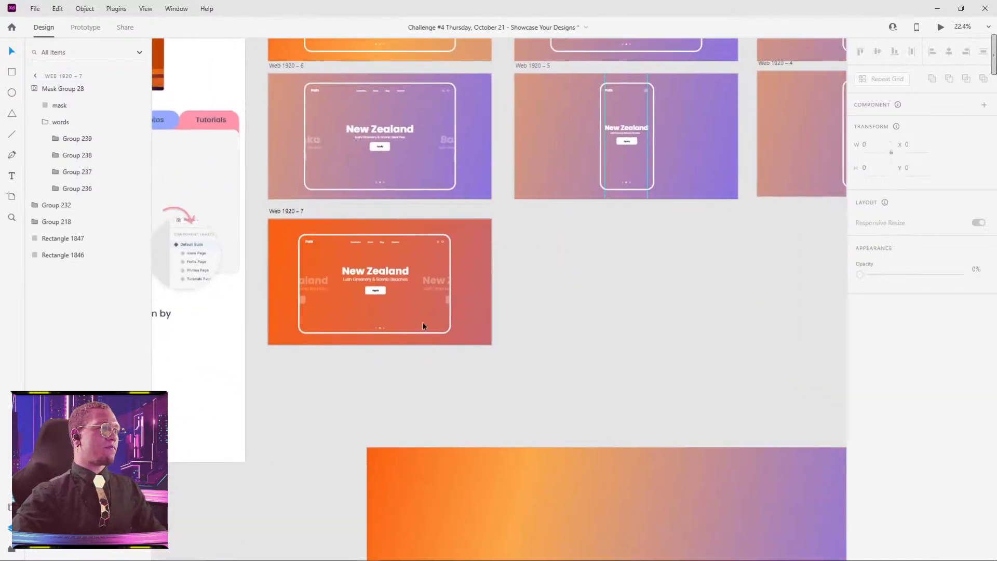
click(623, 415)
drag(624, 265, 574, 300)
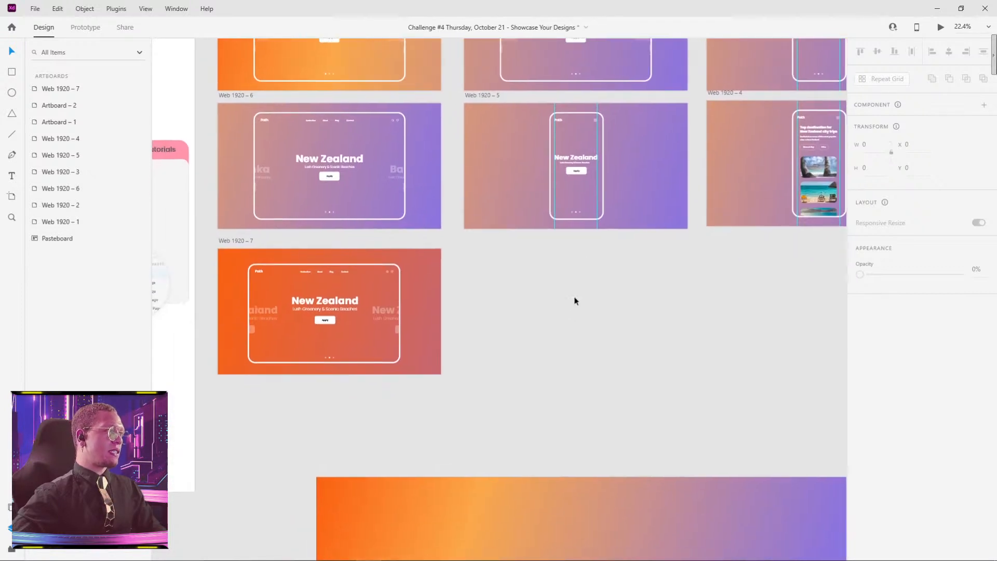
click(231, 240)
drag(232, 239, 472, 238)
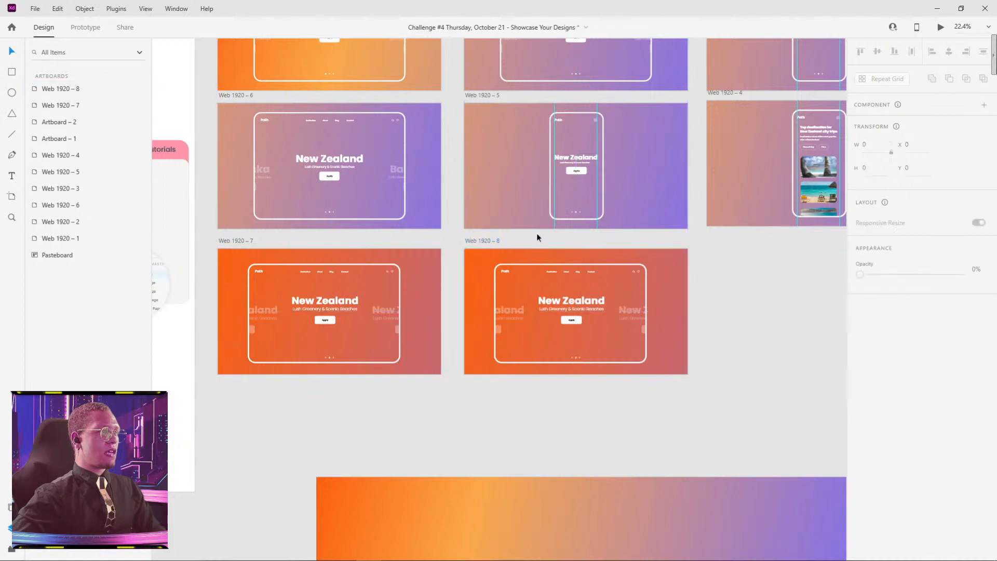
Step: Slide the words row inside the duplicated artboard's mask horizontally to X -729, bringing the next destination block to the centre
scroll(603, 323, up, 5)
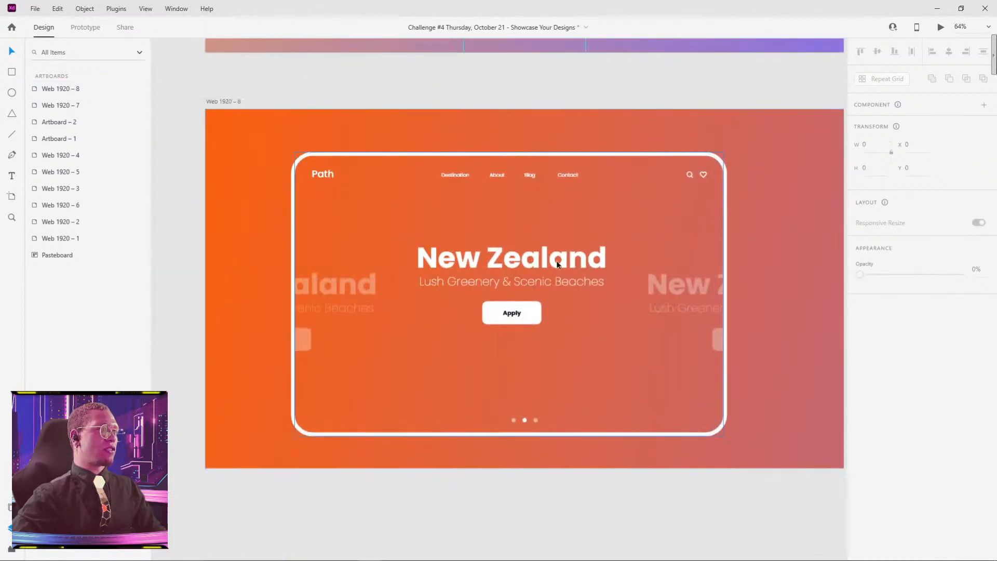
double_click(557, 264)
scroll(561, 266, down, 4)
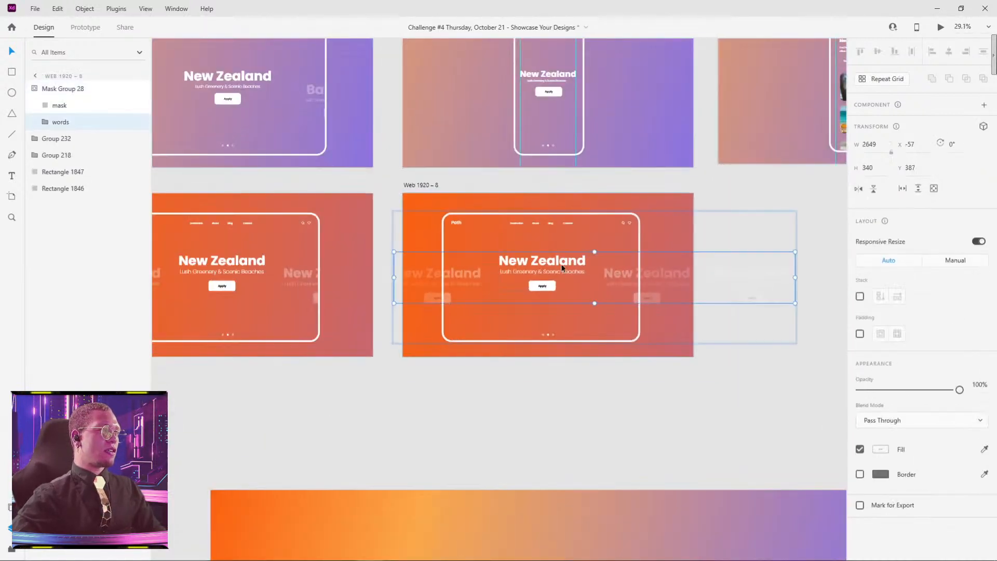
drag(574, 263, 475, 268)
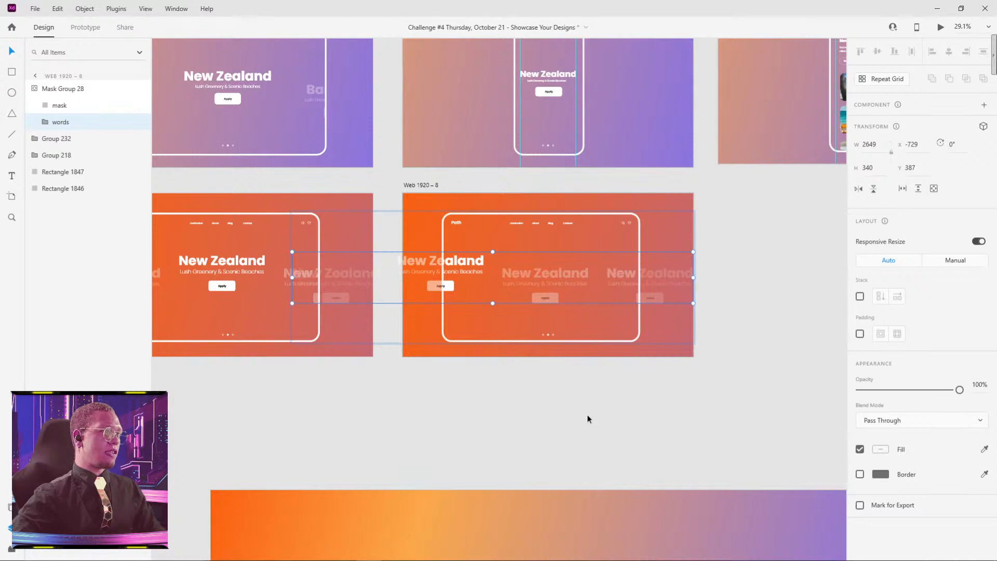
Step: Lower the bright New Zealand block on the duplicate's left side to Y 467 and set its opacity to 30%
double_click(463, 263)
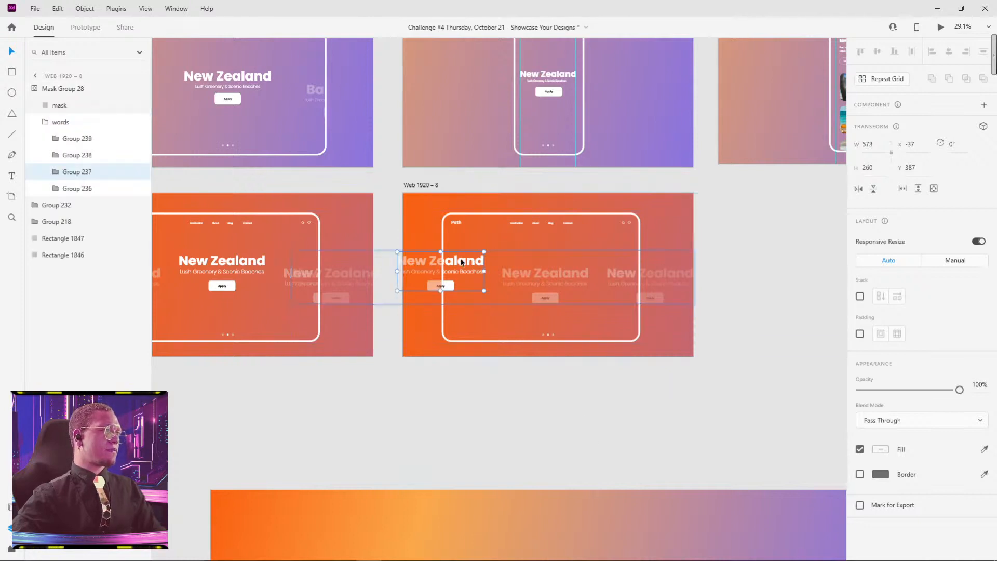
drag(453, 264, 453, 276)
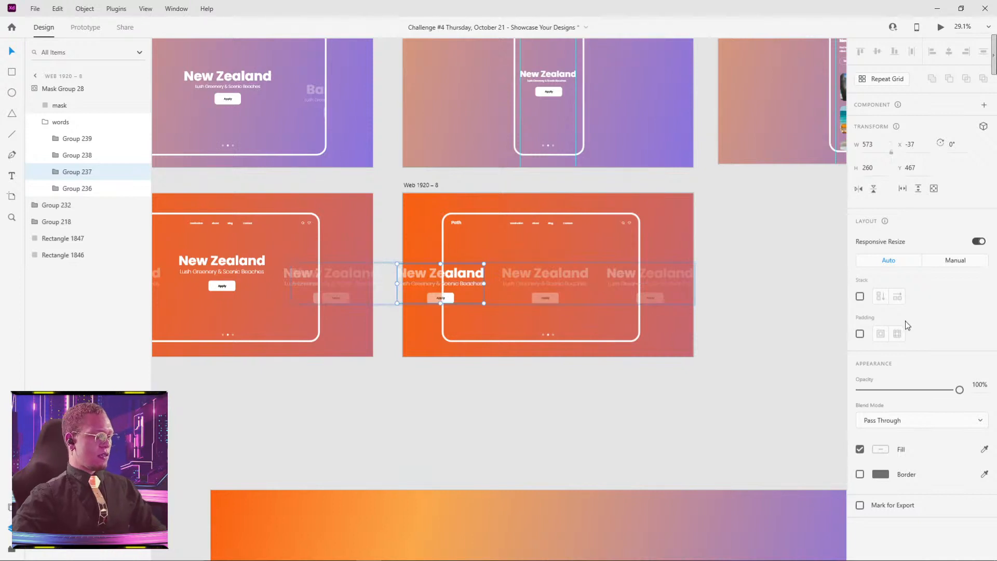
key(3)
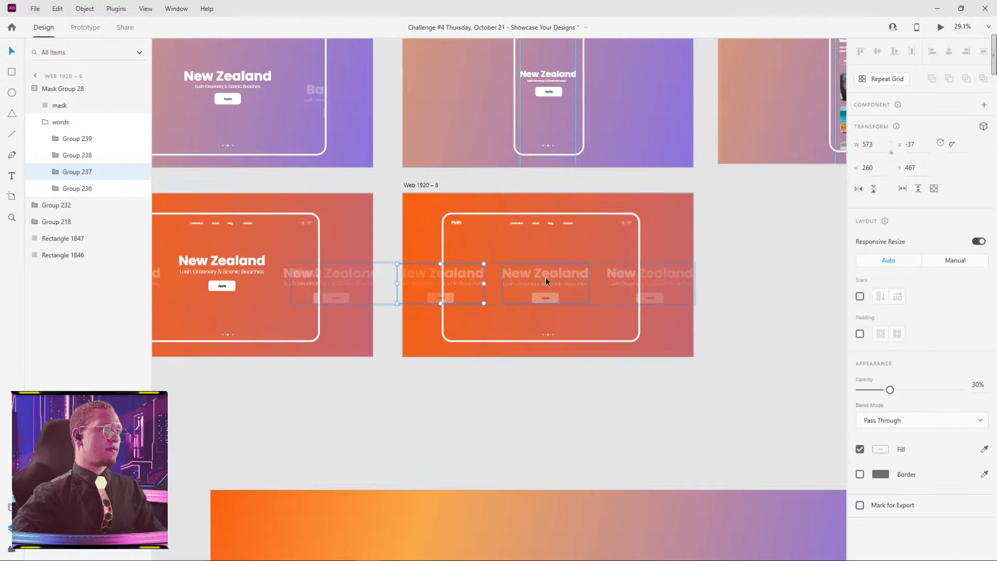
Step: Raise the duplicate's centre New Zealand block to Y 387, matching the centre block in Web 1920 – 7
drag(545, 276, 544, 263)
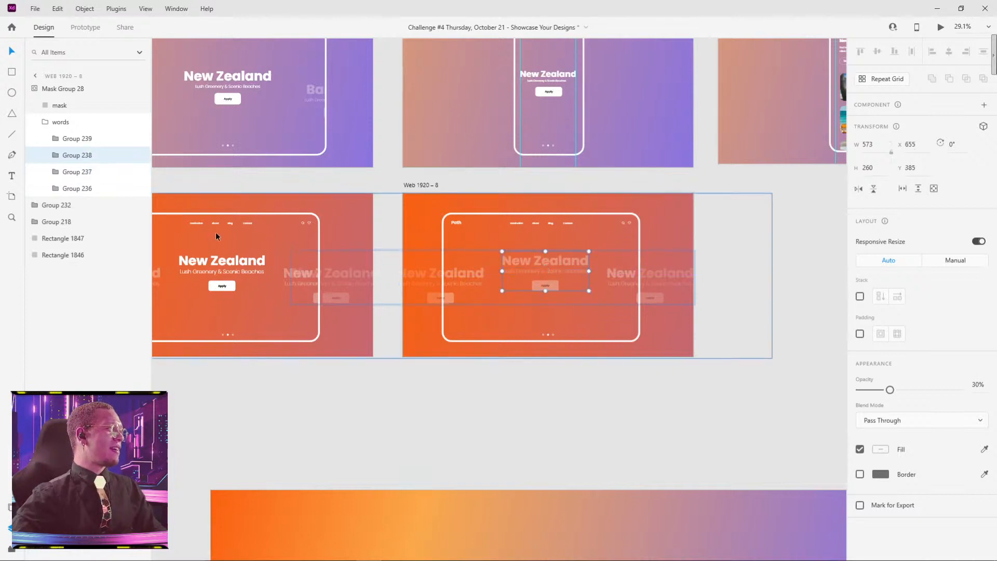
click(222, 267)
click(224, 263)
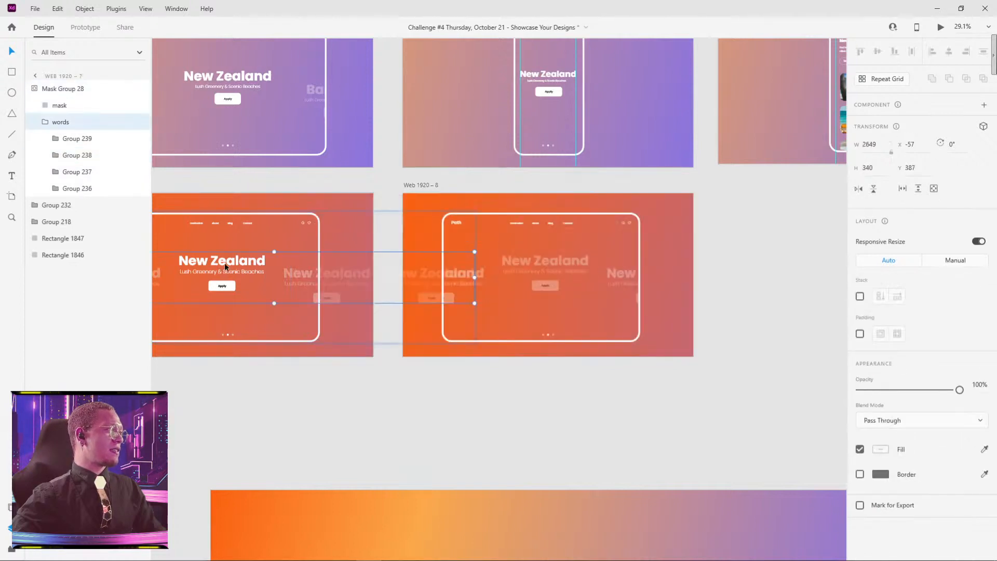
double_click(225, 263)
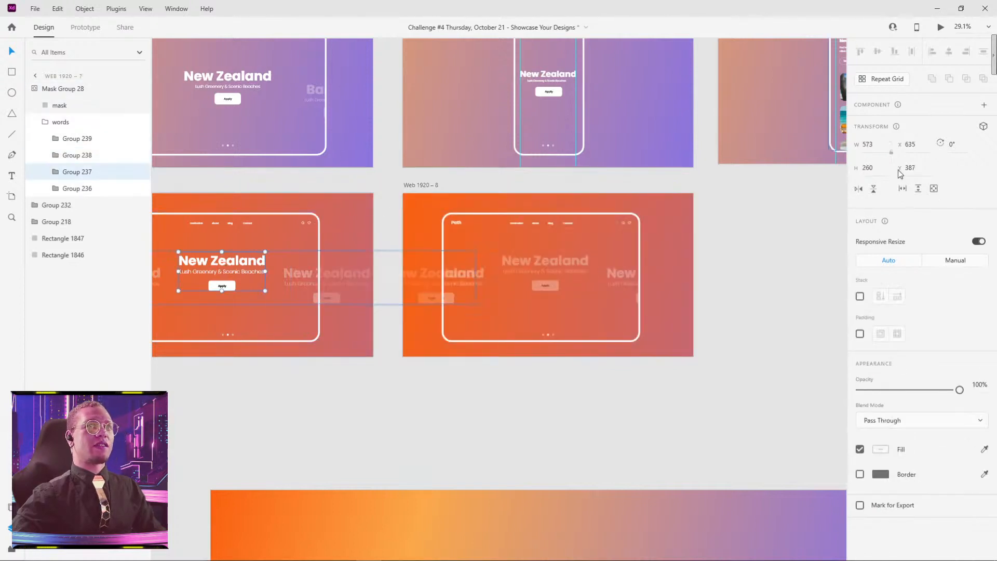
click(695, 263)
double_click(518, 262)
double_click(518, 262)
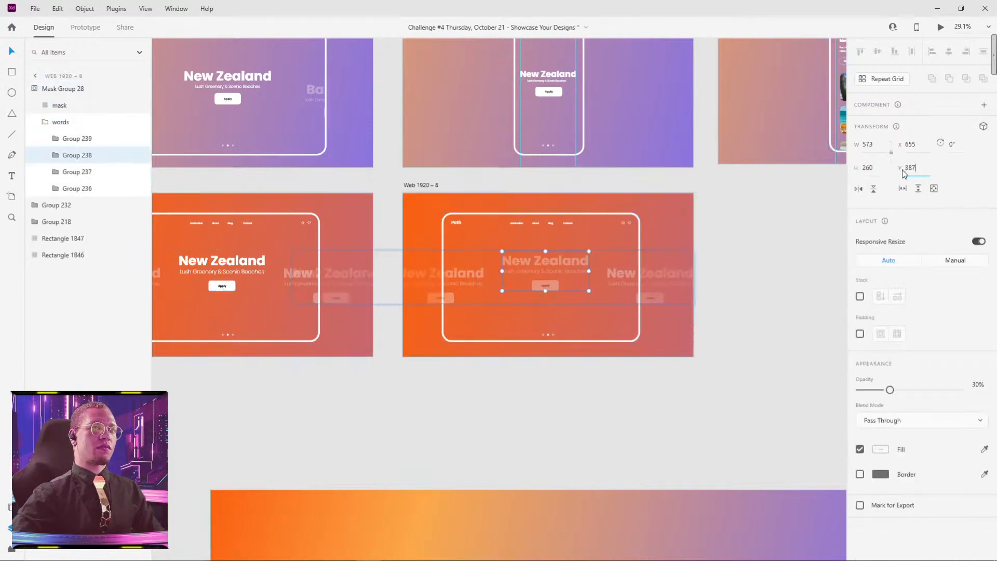
key(Return)
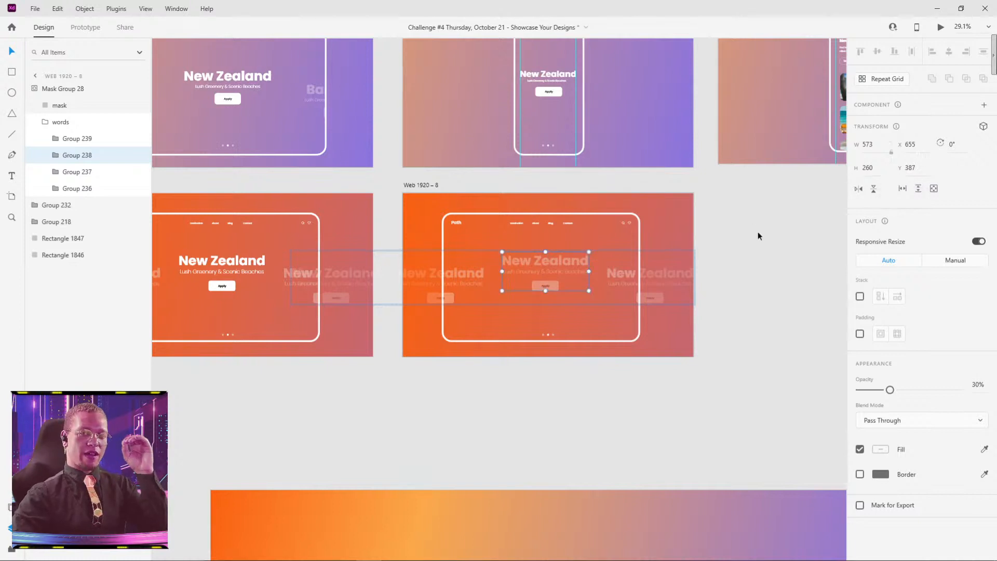
Step: Set the opacity of the centre New Zealand block in Web 1920 – 8 to 100%
click(759, 235)
click(547, 259)
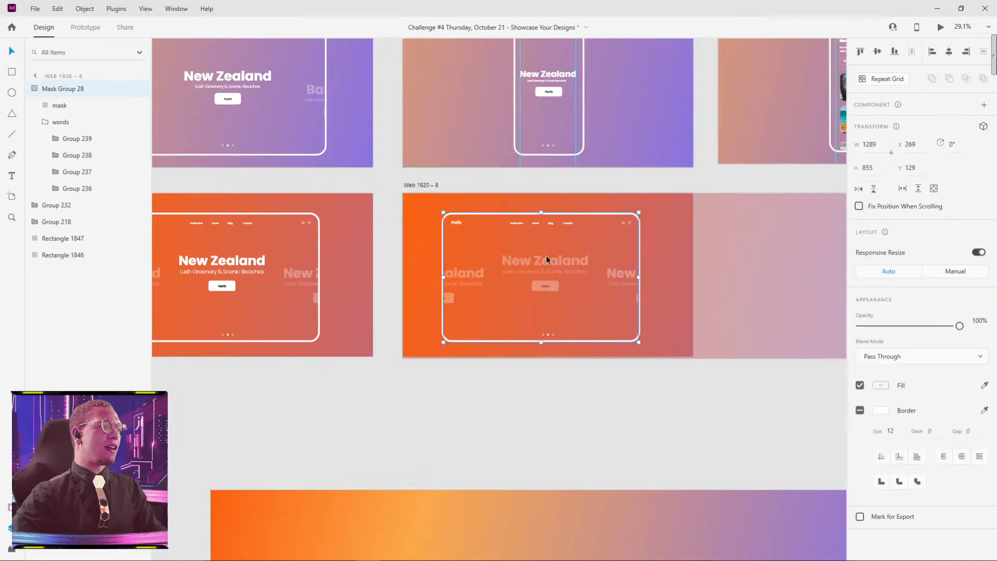
double_click(544, 262)
double_click(544, 263)
double_click(544, 262)
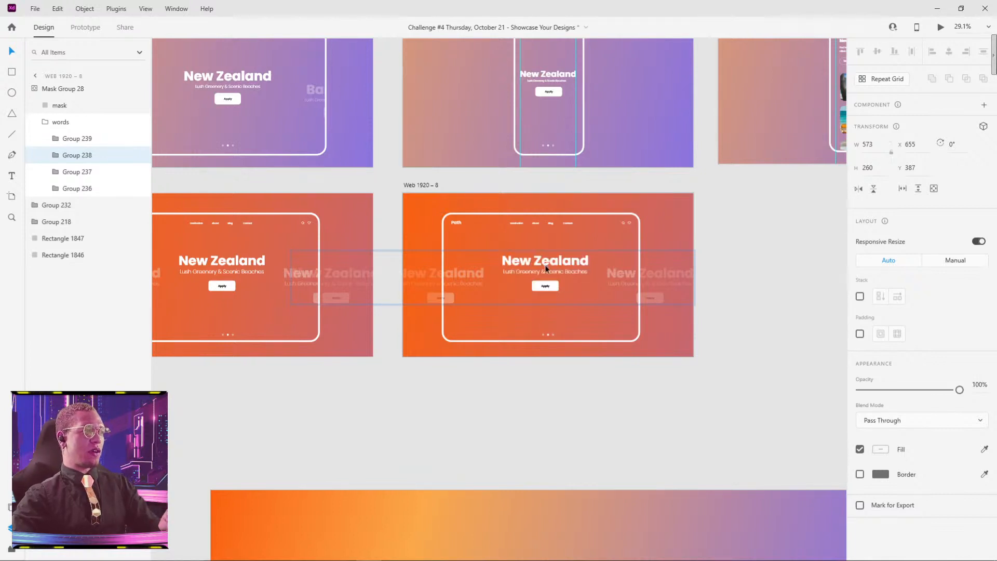
click(657, 410)
Step: Try sliding the words row in the Web 1920 – 8 mask left to X -774 and undo the move
drag(468, 288, 613, 252)
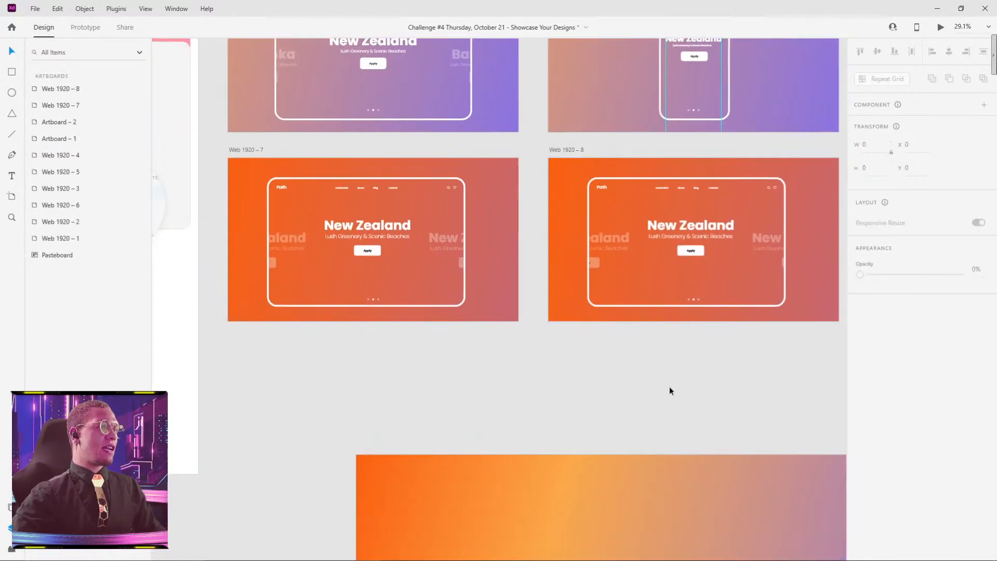
drag(692, 377, 643, 352)
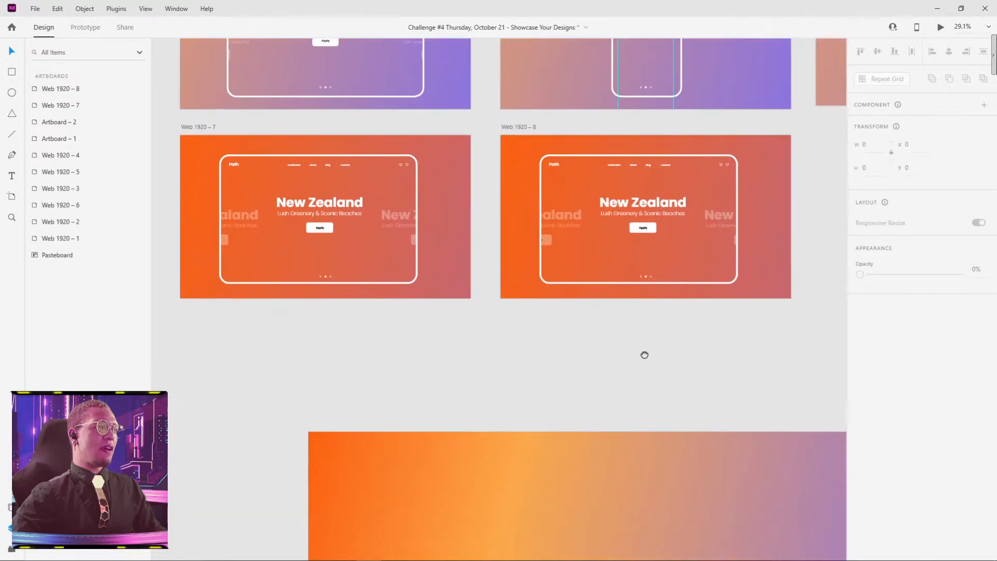
click(570, 217)
double_click(570, 217)
drag(569, 217, 563, 217)
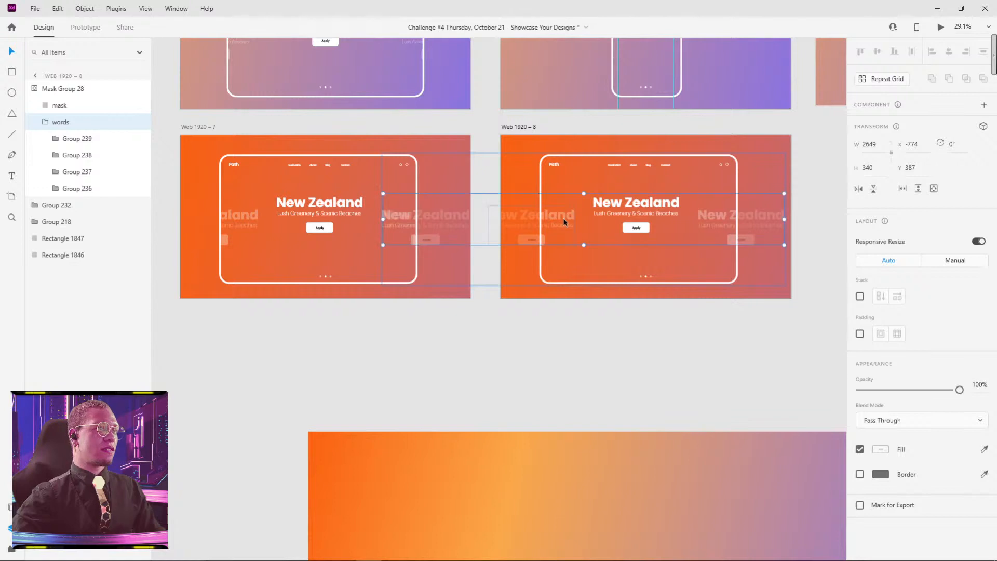
key(ctrl+z)
click(771, 363)
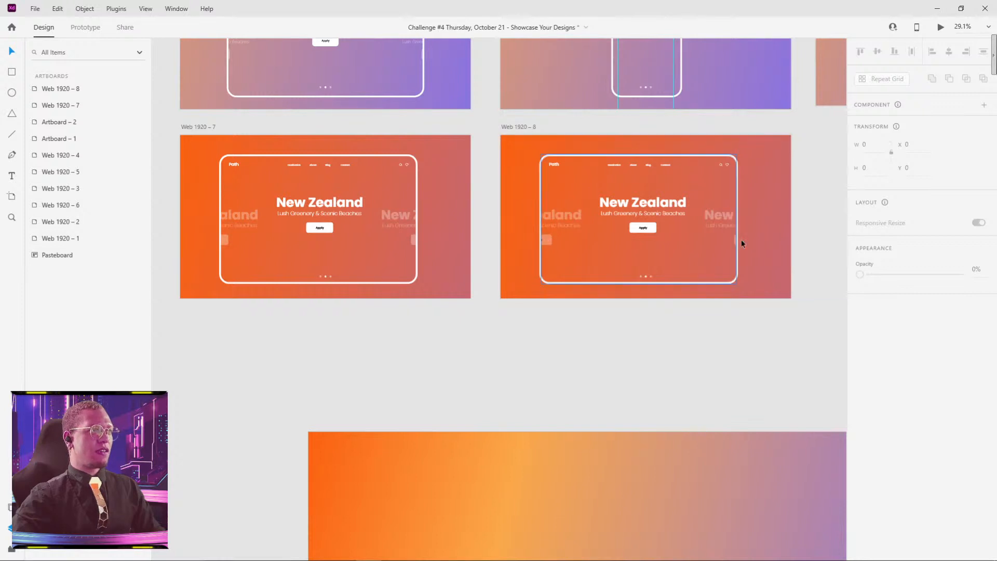
Step: Copy the centre New Zealand block from Web 1920 – 7 and paste it into the Web 1920 – 8 mask group as an alignment reference
scroll(493, 358, left, 3)
scroll(488, 376, up, 2)
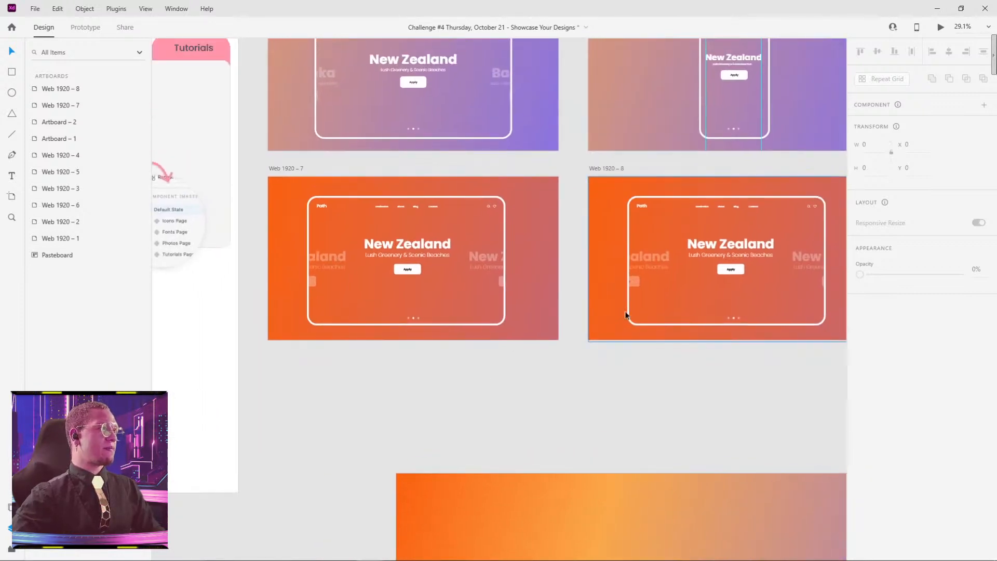
click(747, 247)
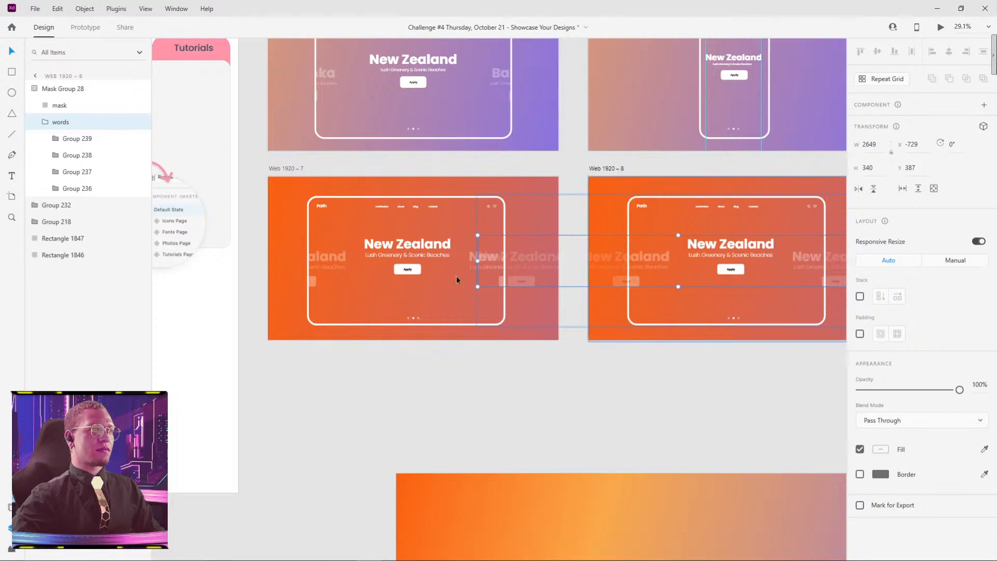
click(394, 244)
click(393, 244)
double_click(388, 247)
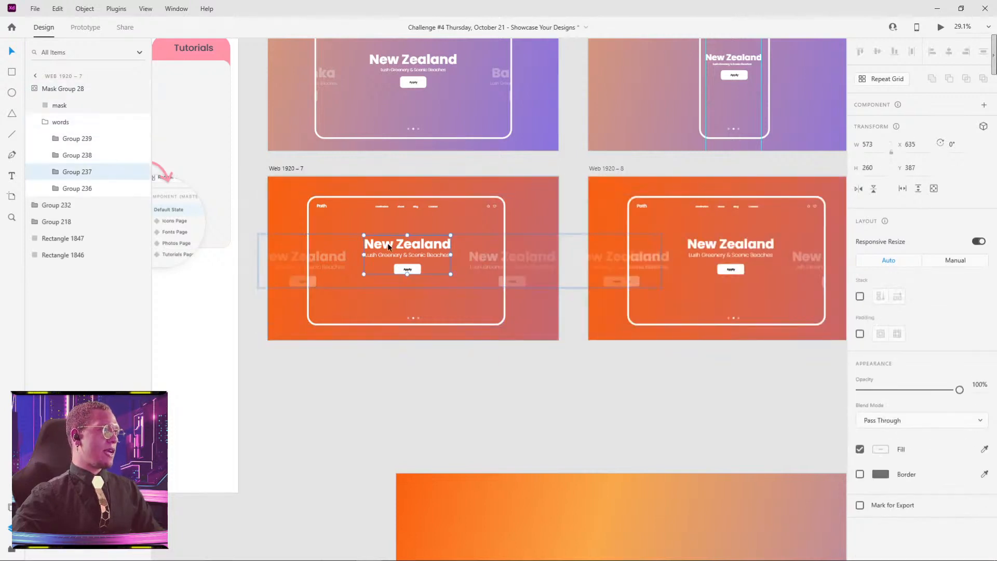
click(673, 308)
double_click(725, 256)
double_click(725, 255)
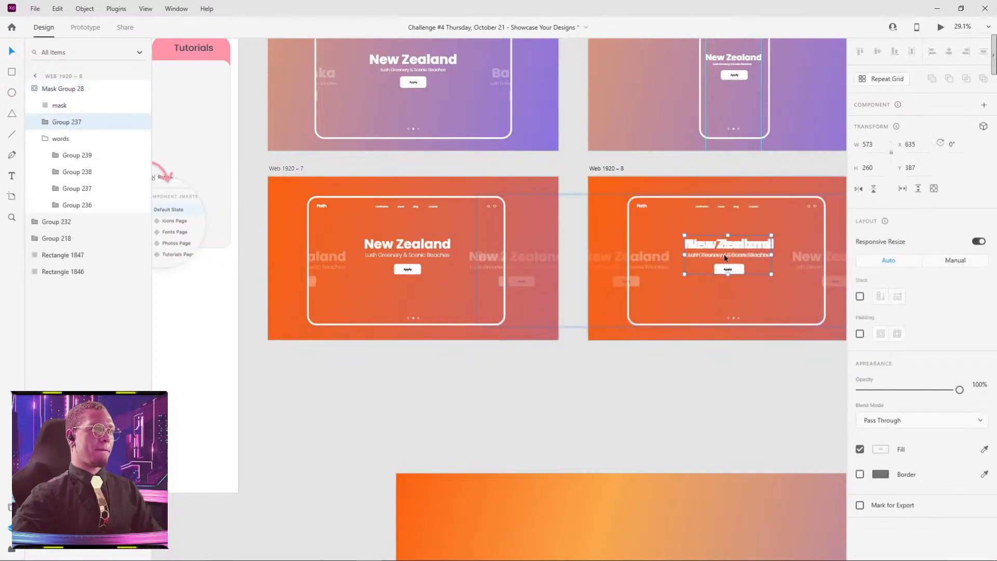
Step: Slide the words row in Web 1920 – 8 left to X -750, aligning its centre New Zealand block with the pasted reference
scroll(746, 250, up, 4)
drag(798, 263, 626, 256)
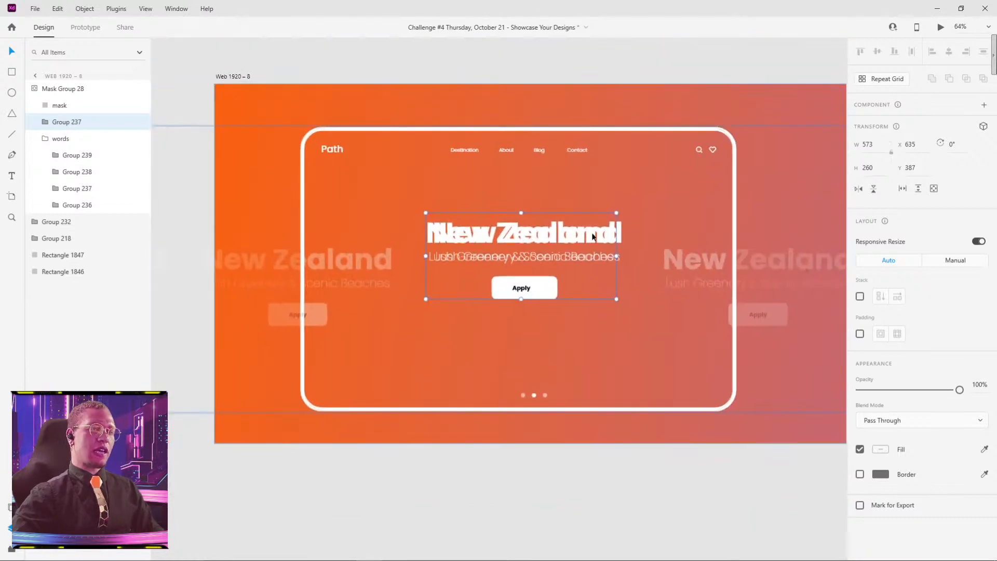
key(Escape)
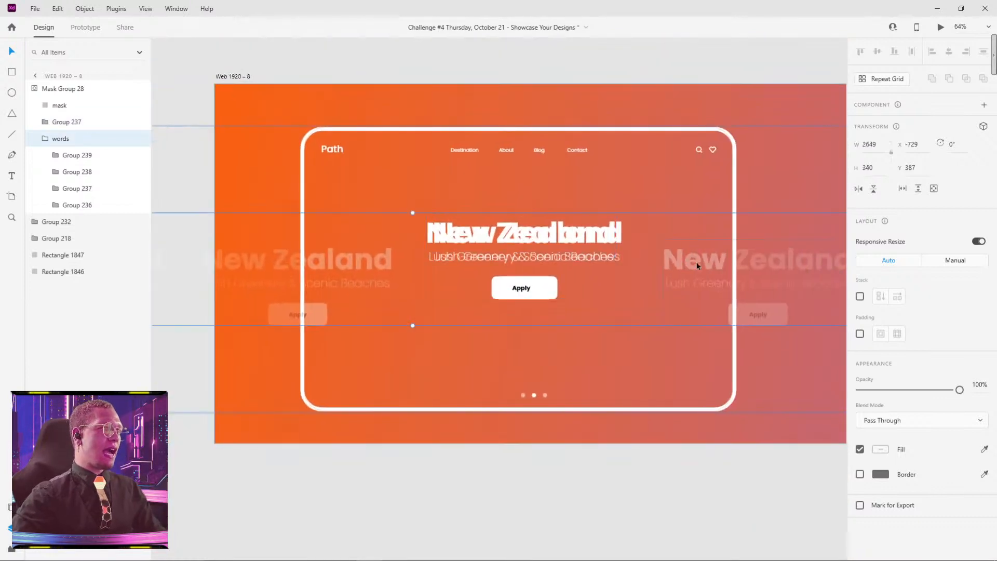
key(shift+Left)
key(shift+Left)
scroll(555, 260, up, 4)
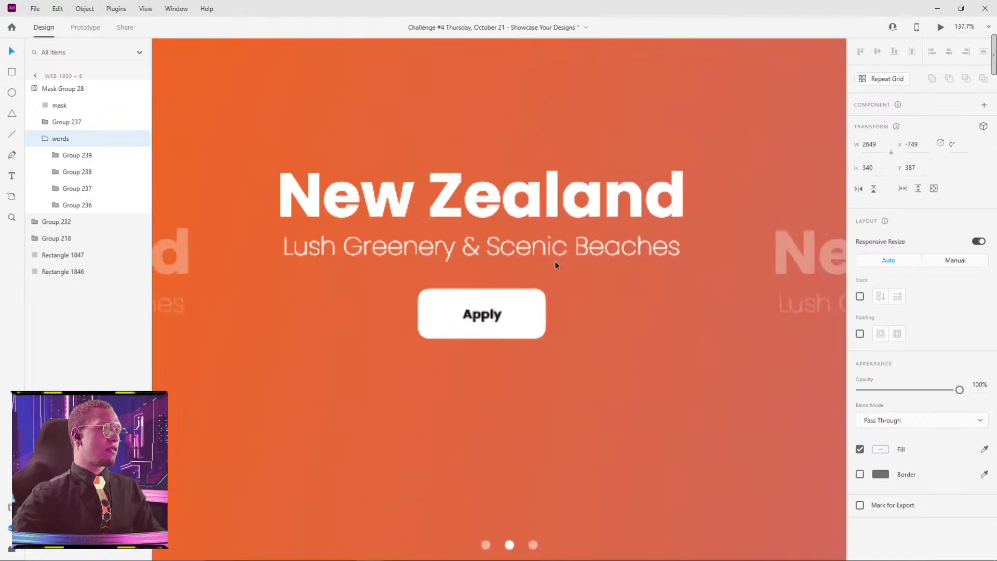
scroll(555, 264, up, 2)
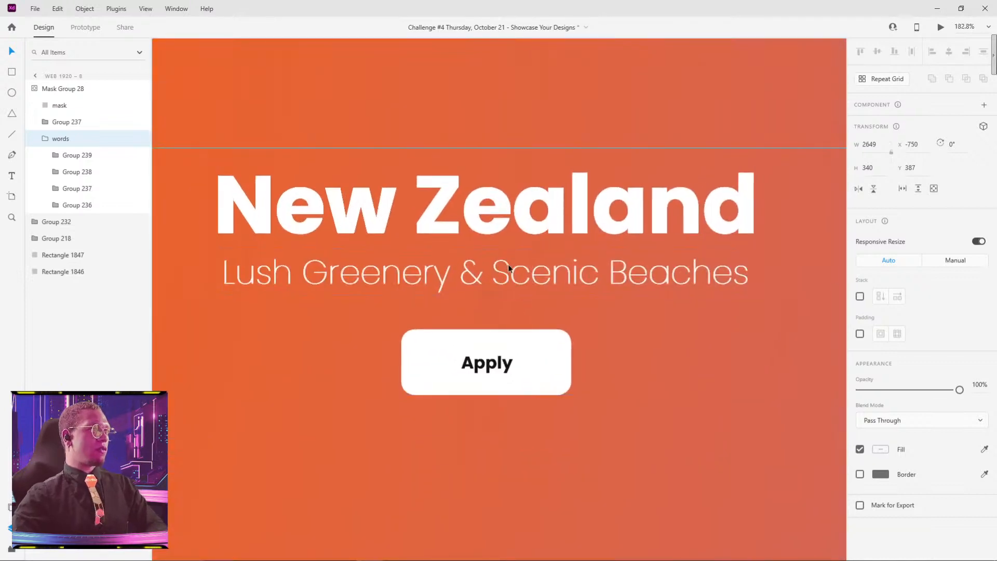
Step: Delete the pasted New Zealand reference block from the Web 1920 – 8 mask group
scroll(522, 247, down, 6)
key(Escape)
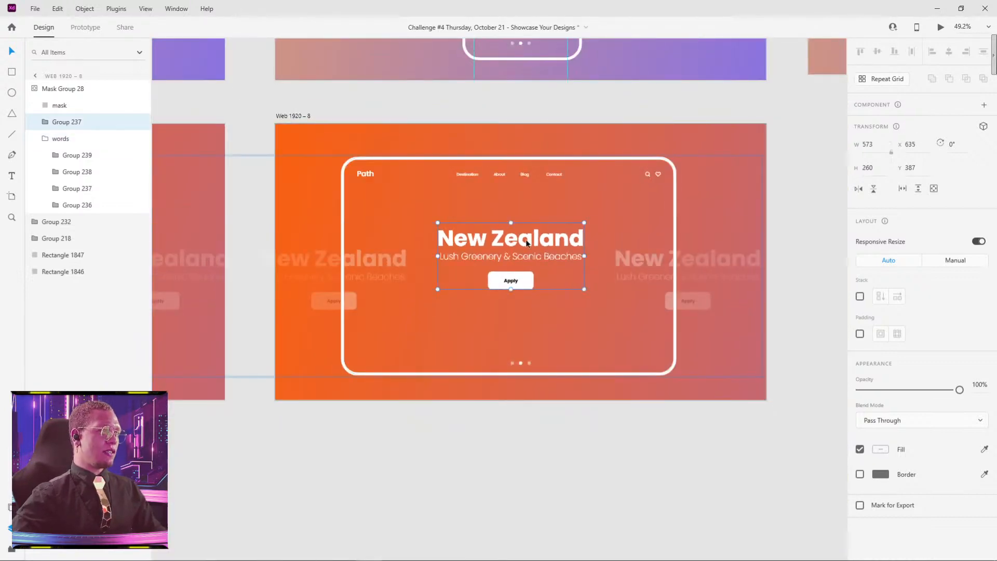
key(Escape)
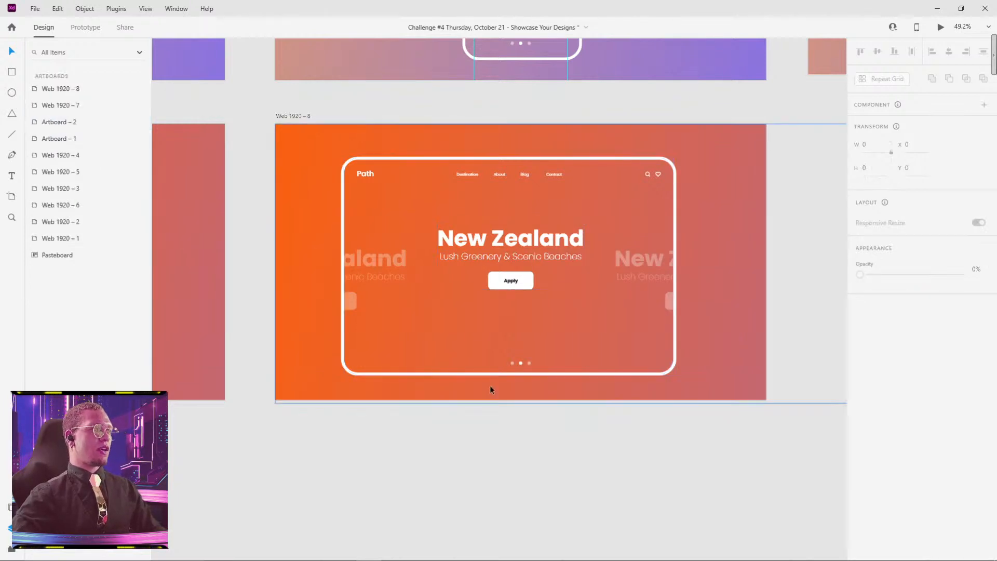
Step: Link Web 1920 – 7 to Web 1920 – 8 in the prototype with a Time trigger and an Auto-Animate action
scroll(550, 428, down, 4)
click(302, 215)
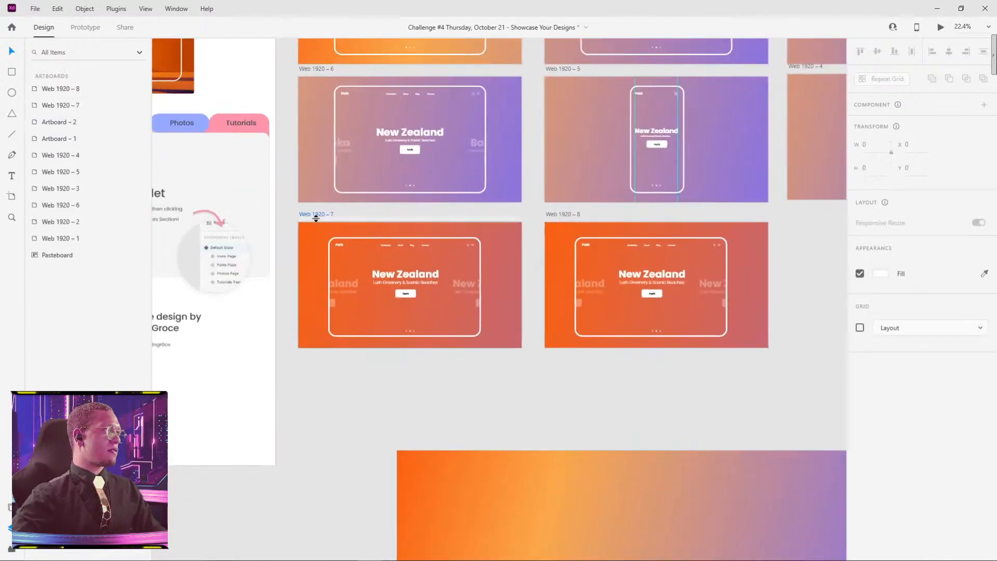
click(93, 31)
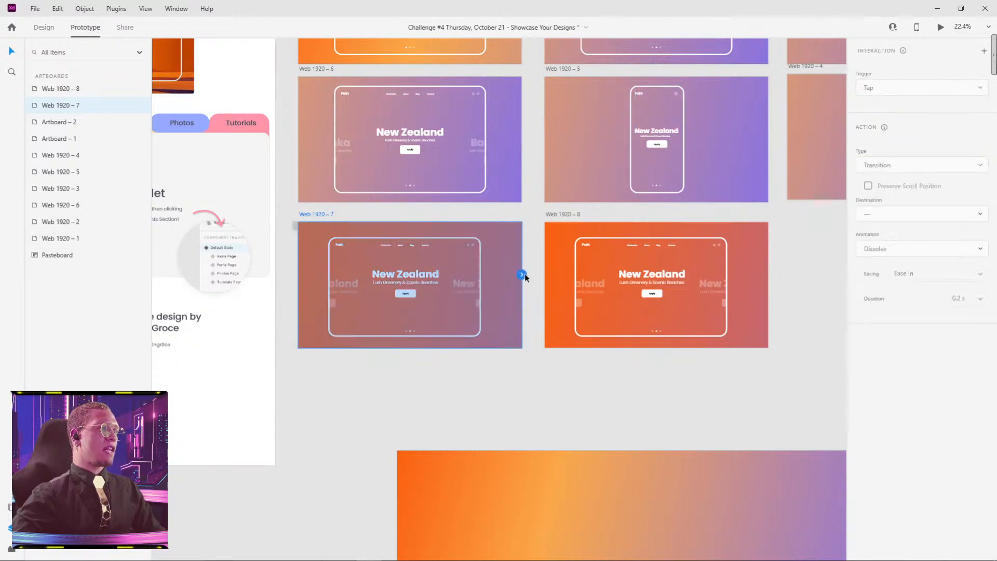
drag(537, 258, 551, 248)
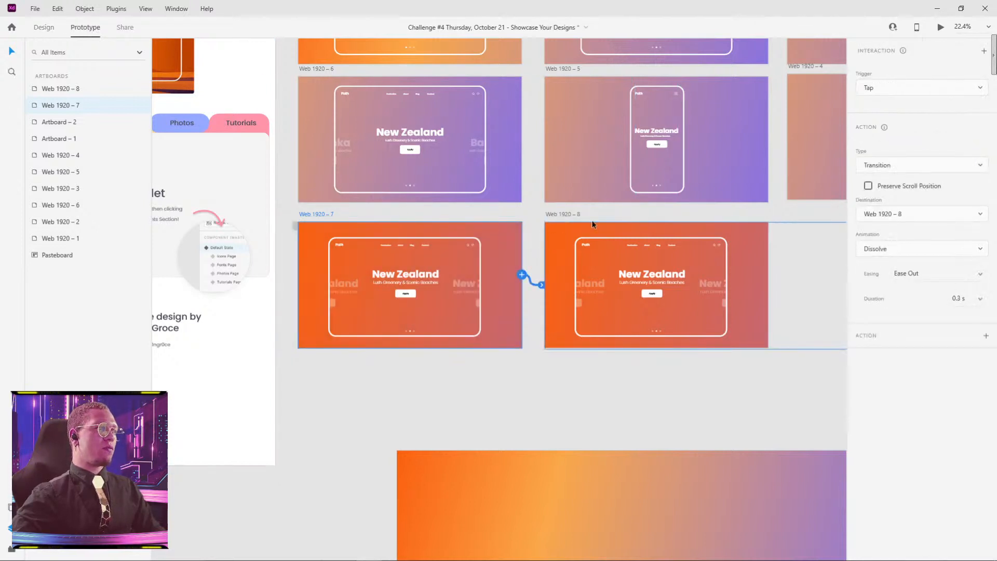
click(928, 89)
click(879, 131)
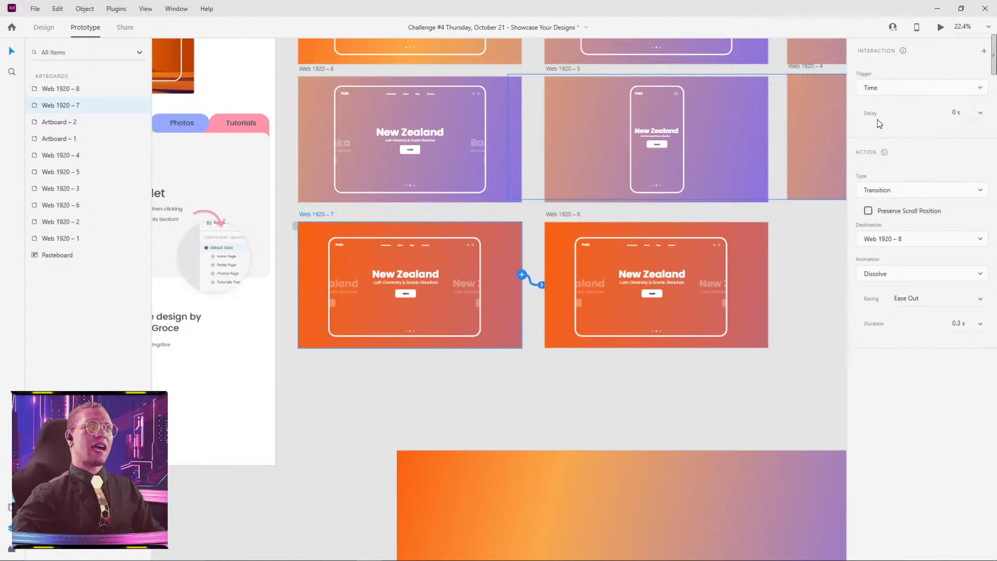
click(896, 192)
click(892, 212)
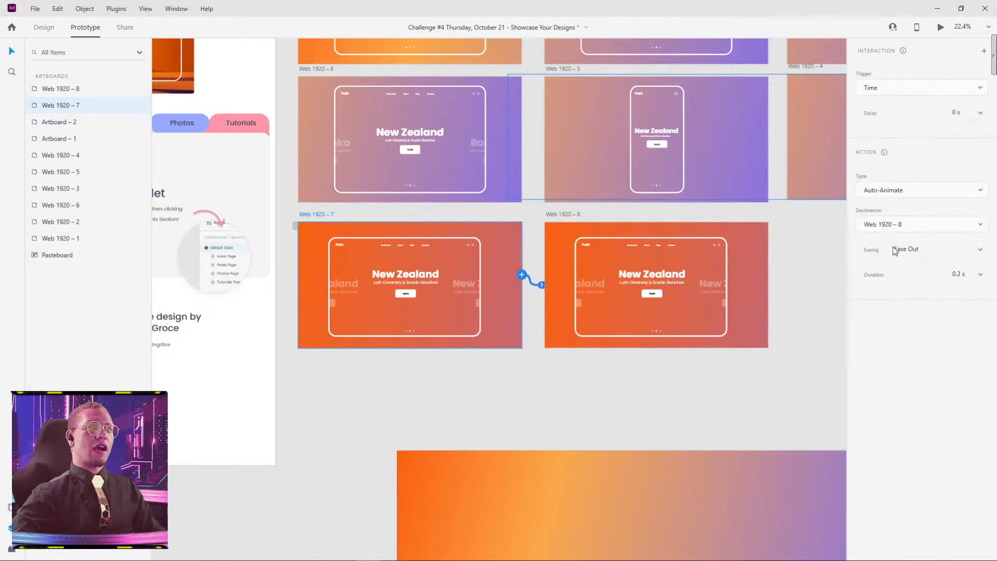
Step: Set the Web 1920 – 7 transition to Snap easing, 0.6 s duration and 1 s delay
click(980, 253)
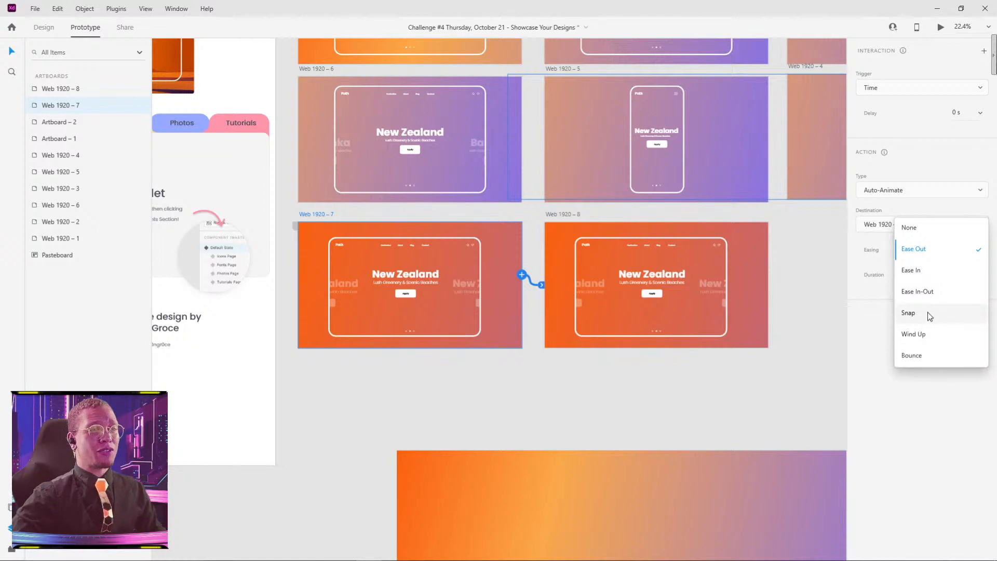
click(928, 313)
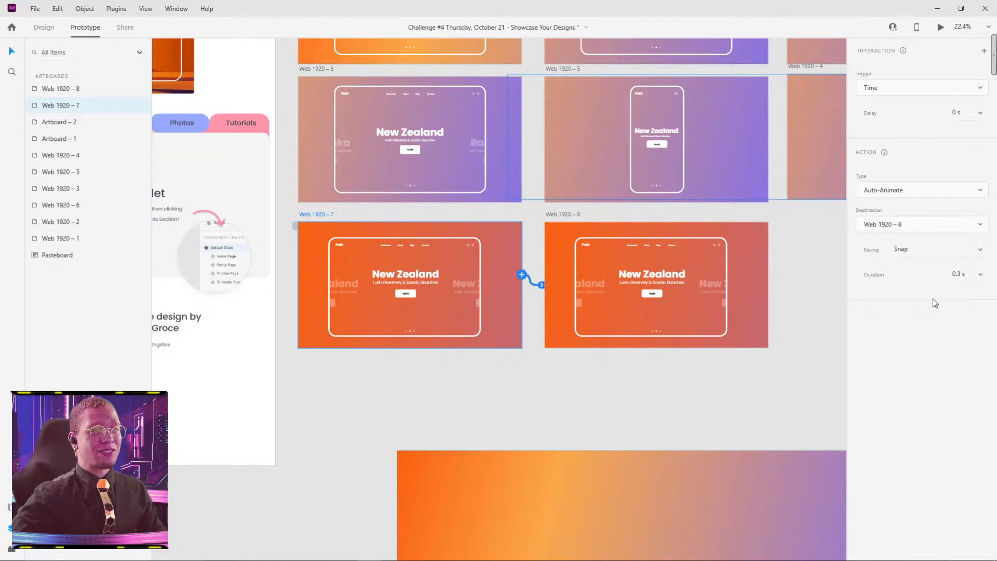
click(980, 274)
click(960, 279)
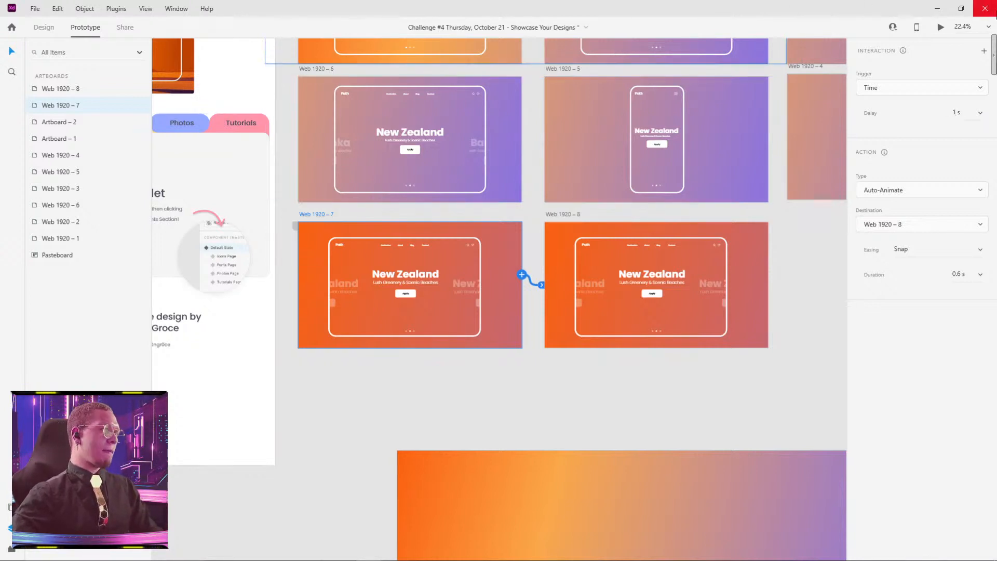
Step: Preview the timed transition from Web 1920 – 7, close the preview and set the transition's duration to 0.8 s
click(942, 28)
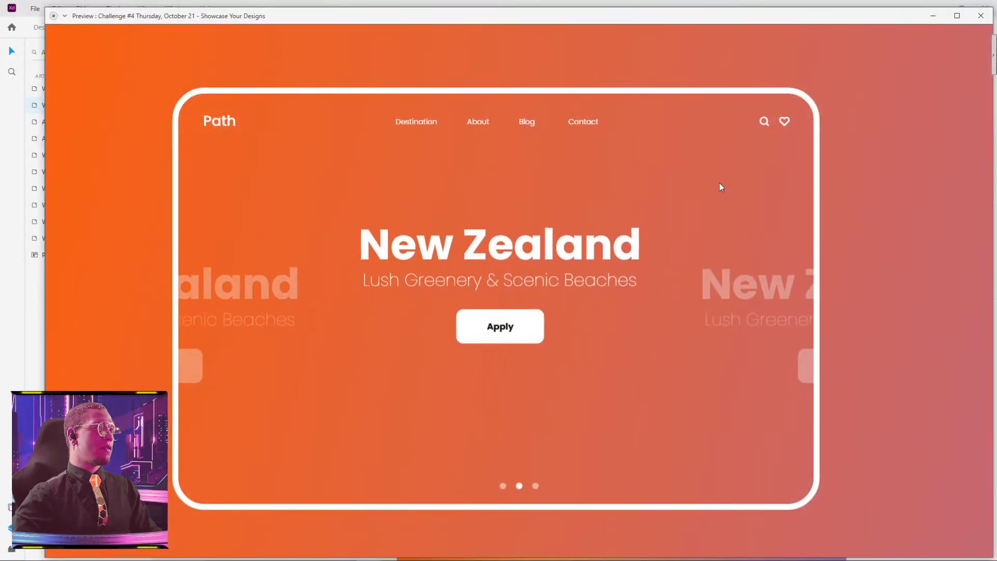
click(974, 20)
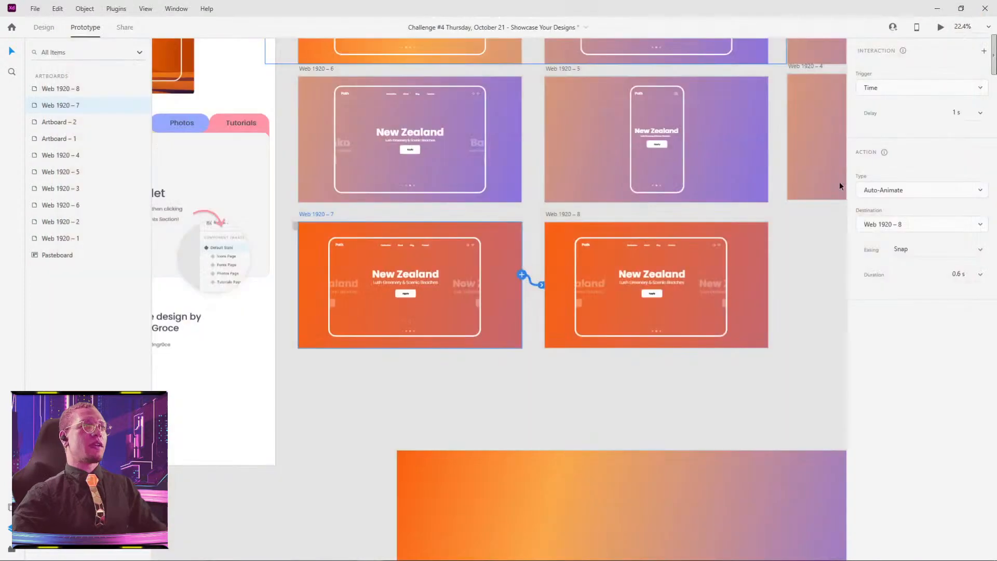
click(982, 276)
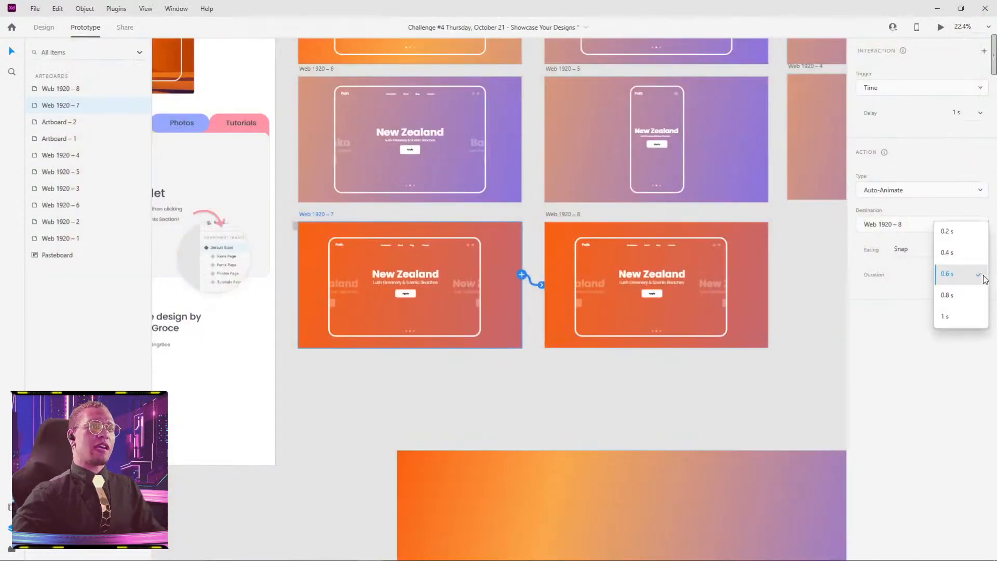
click(967, 295)
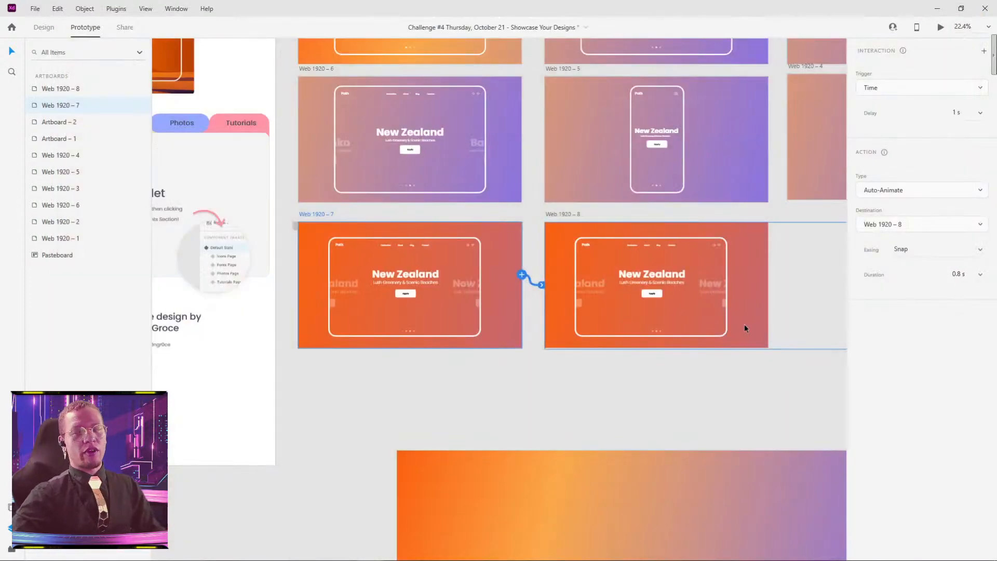
Step: Duplicate the Web 1920 – 8 artboard into the empty space directly to its right, level with the row
click(786, 421)
drag(792, 385, 530, 307)
scroll(521, 351, down, 3)
drag(640, 260, 608, 275)
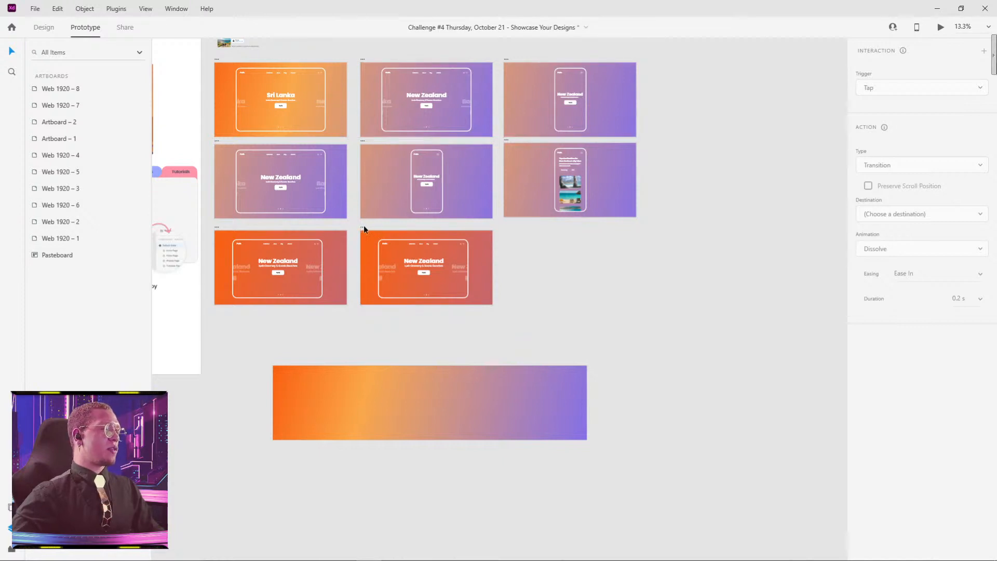
drag(363, 227, 511, 227)
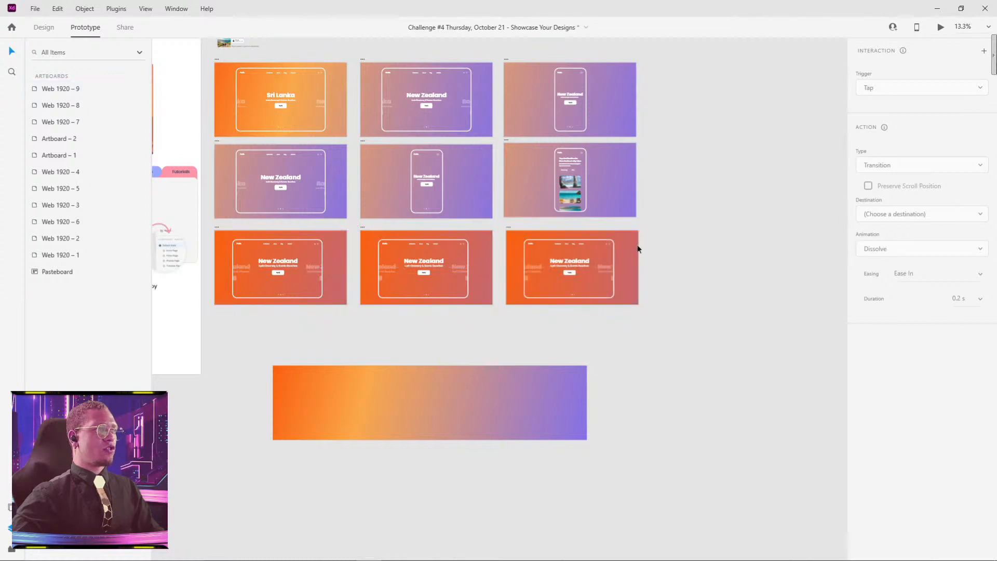
Step: Return to designing and slide the gradient background rectangle in Web 1920 – 8 left to X -2638
scroll(634, 249, up, 2)
drag(318, 241, 679, 334)
scroll(679, 334, down, 2)
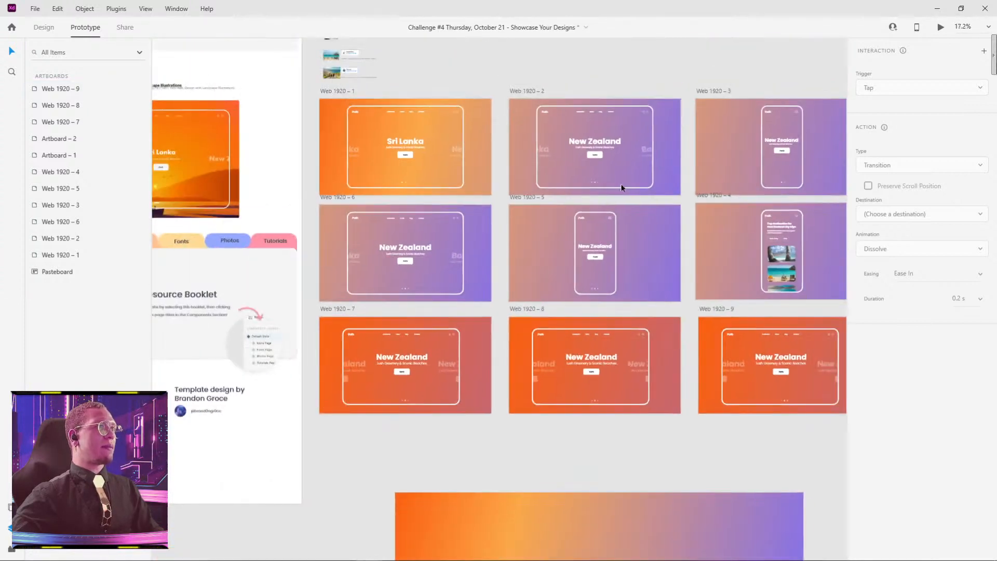
click(665, 133)
click(165, 57)
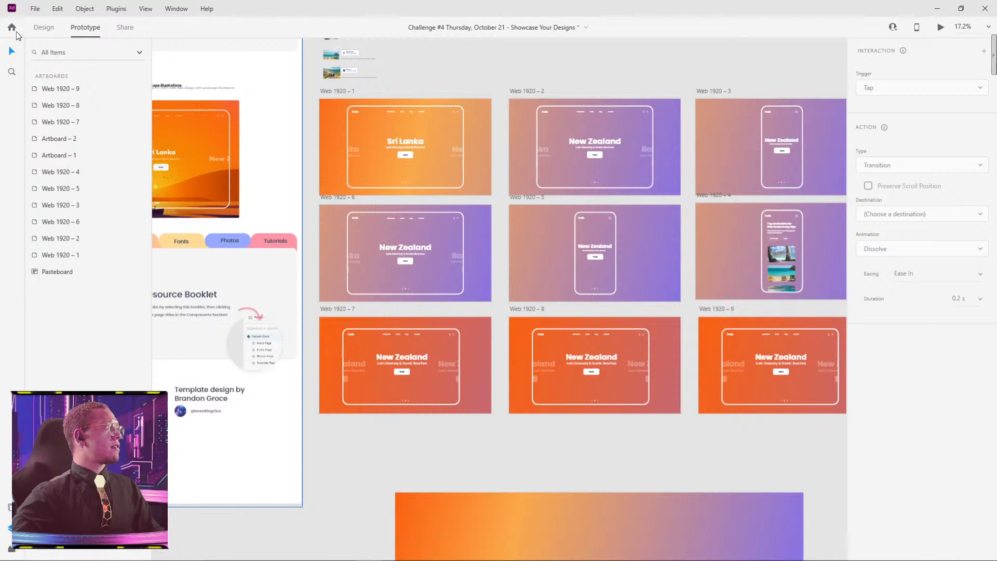
click(44, 27)
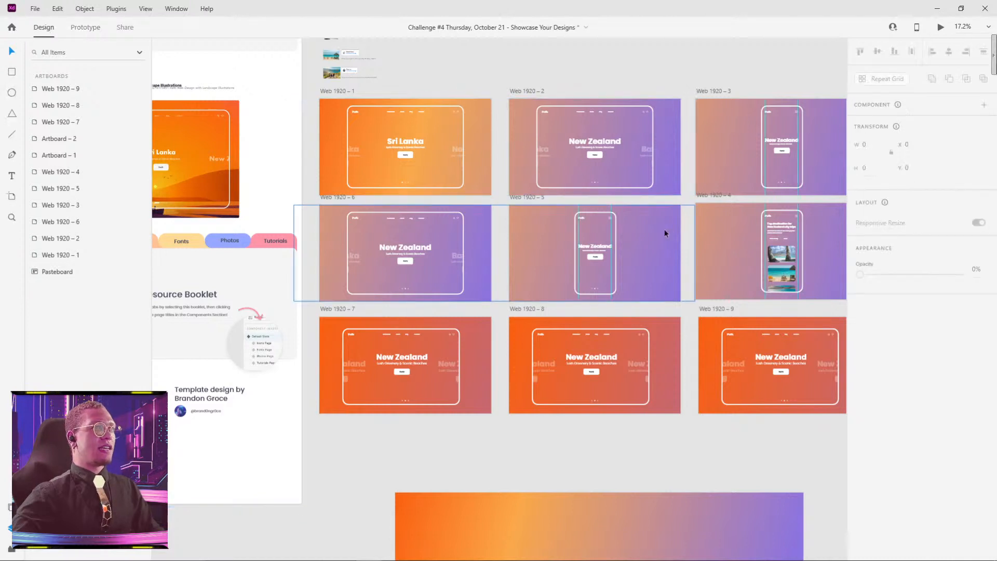
drag(665, 229, 585, 205)
click(581, 297)
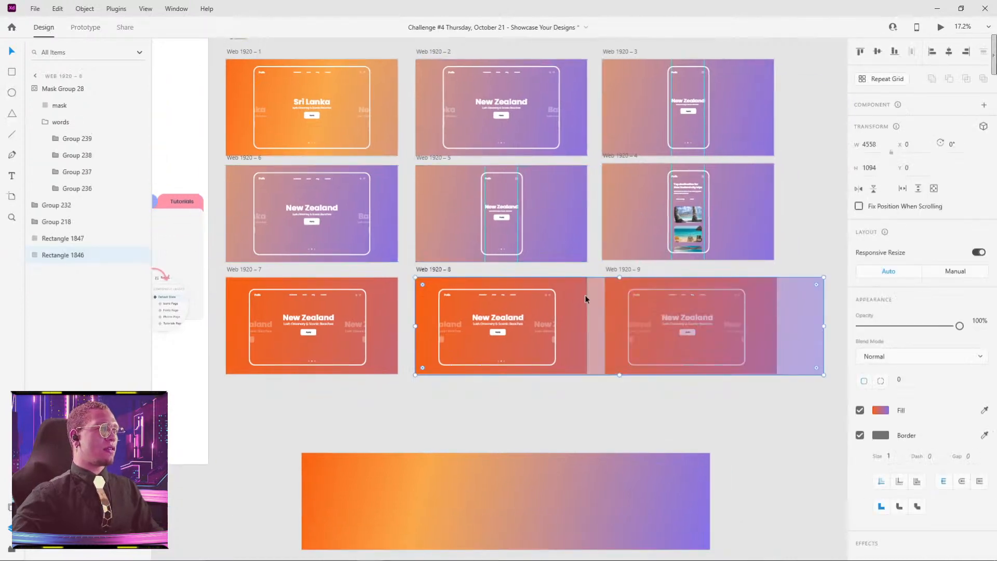
drag(586, 297, 350, 291)
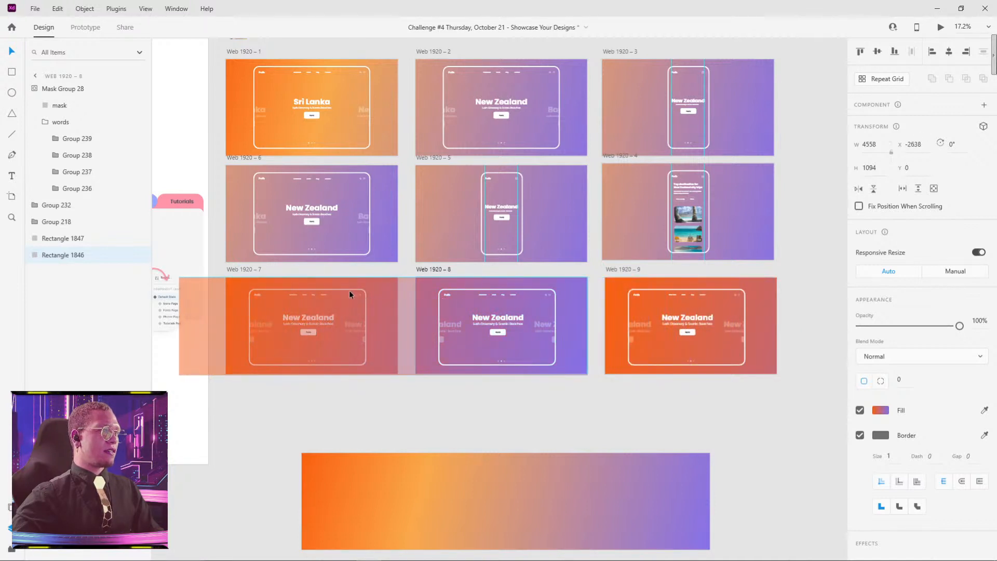
click(535, 389)
Step: Preview the prototype from Web 1920 – 7 to check the animated gradient shift, and close the preview
scroll(468, 364, left, 2)
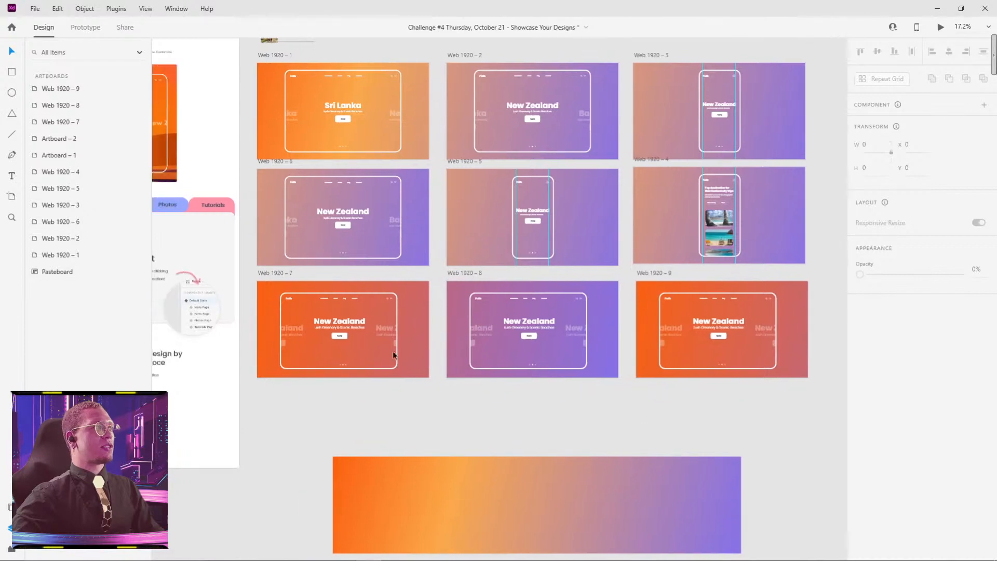
click(275, 277)
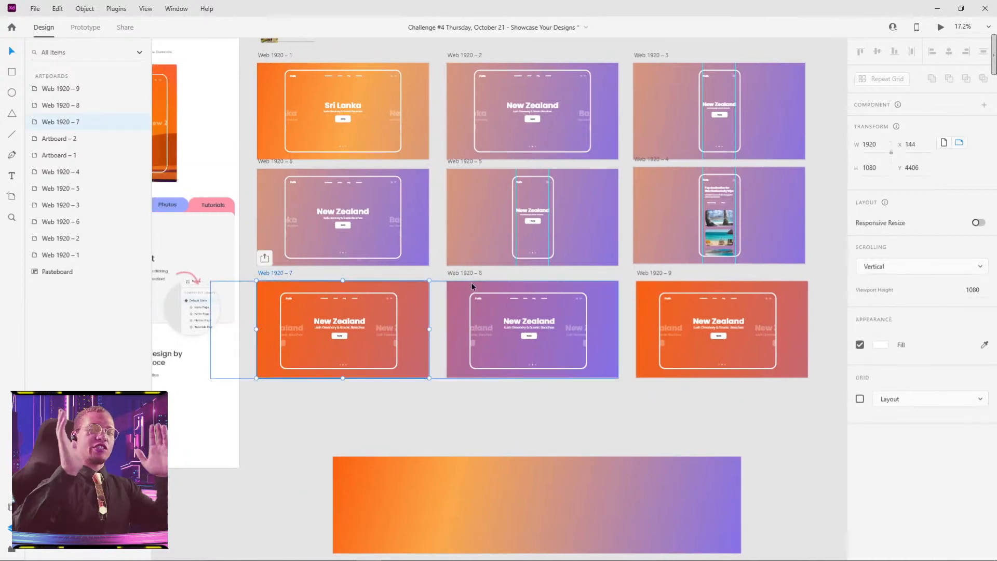
click(940, 27)
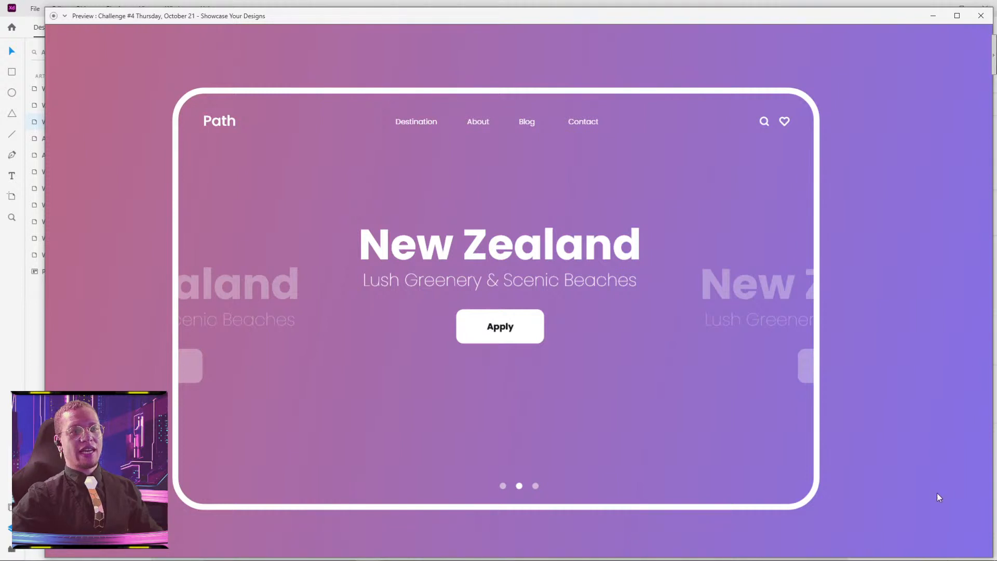
click(981, 16)
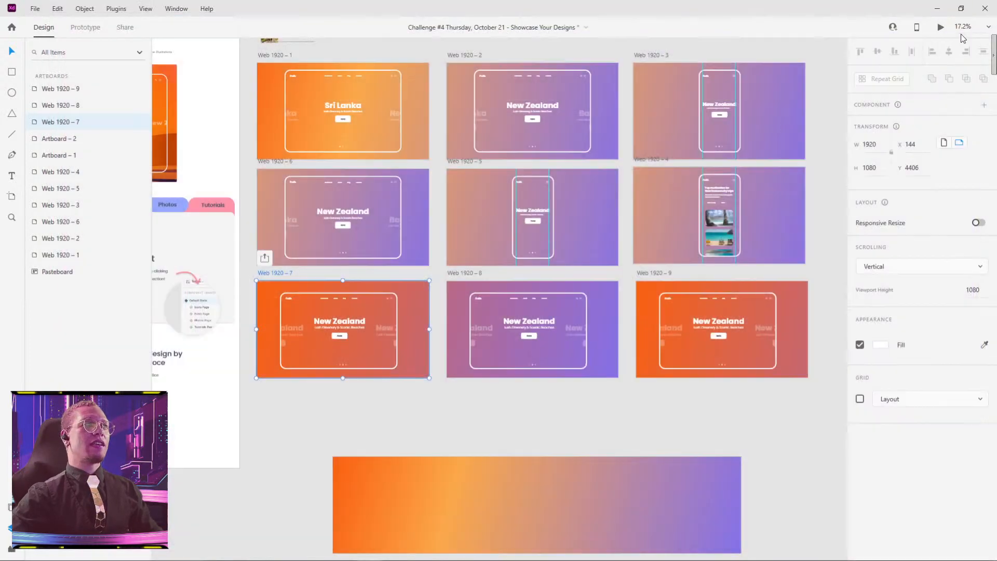
Step: Move the gradient background rectangle in Web 1920 – 8 slightly right, so it extends past the artboard's right edge
click(601, 320)
scroll(601, 319, up, 5)
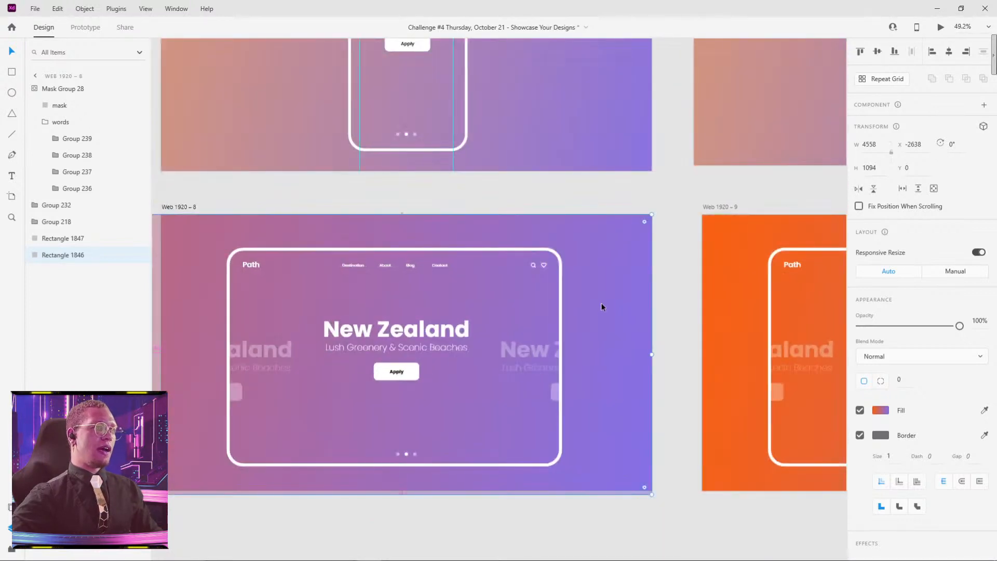
drag(601, 302, 578, 278)
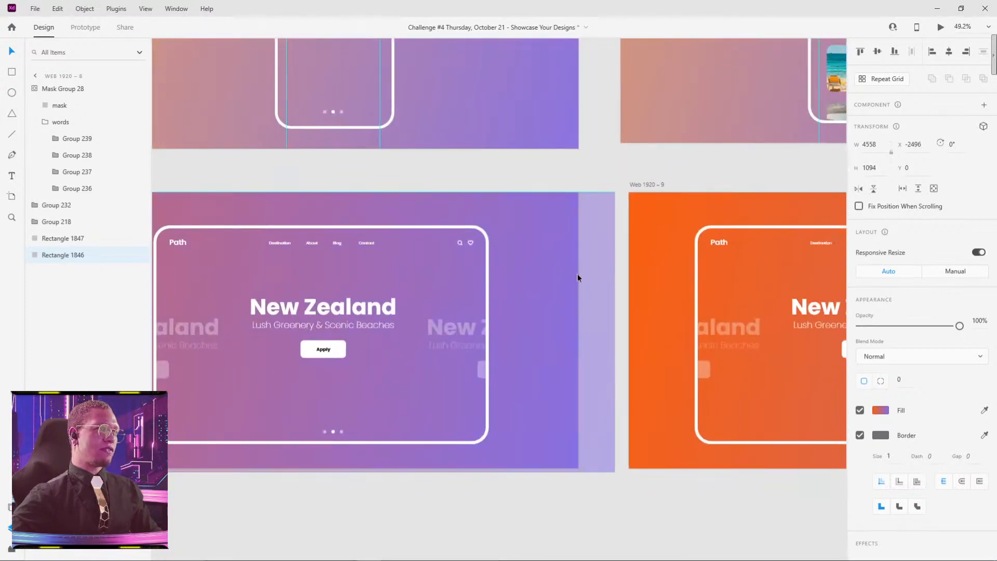
click(549, 244)
key(Delete)
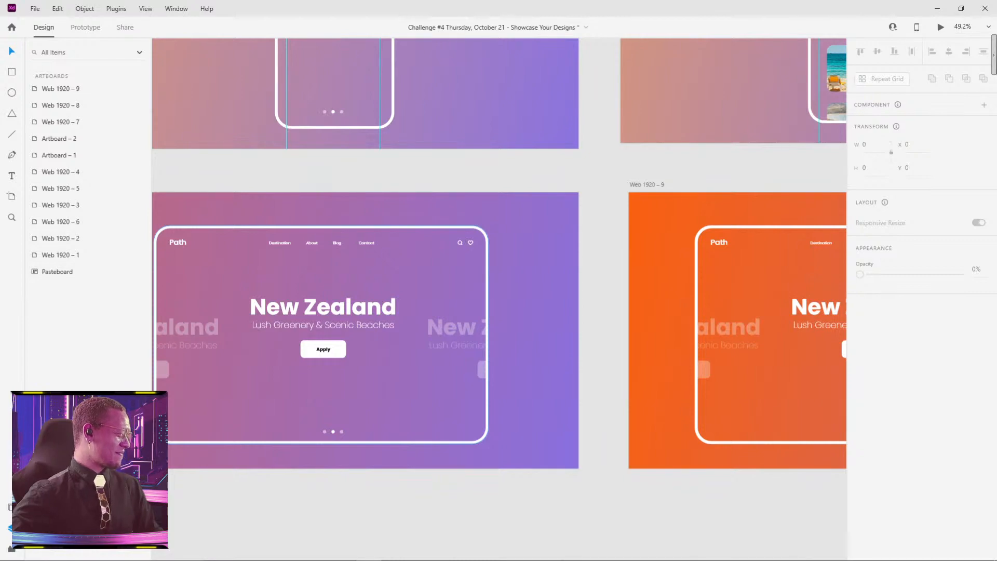
Step: Replay the preview from Web 1920 – 7 to check the adjusted background of Web 1920 – 8, and close it
scroll(364, 194, down, 3)
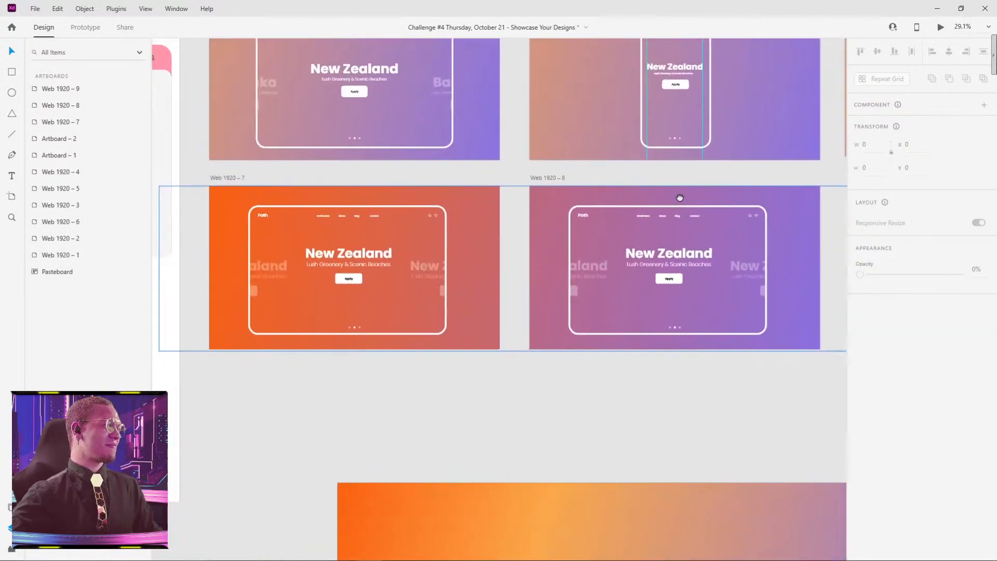
click(231, 181)
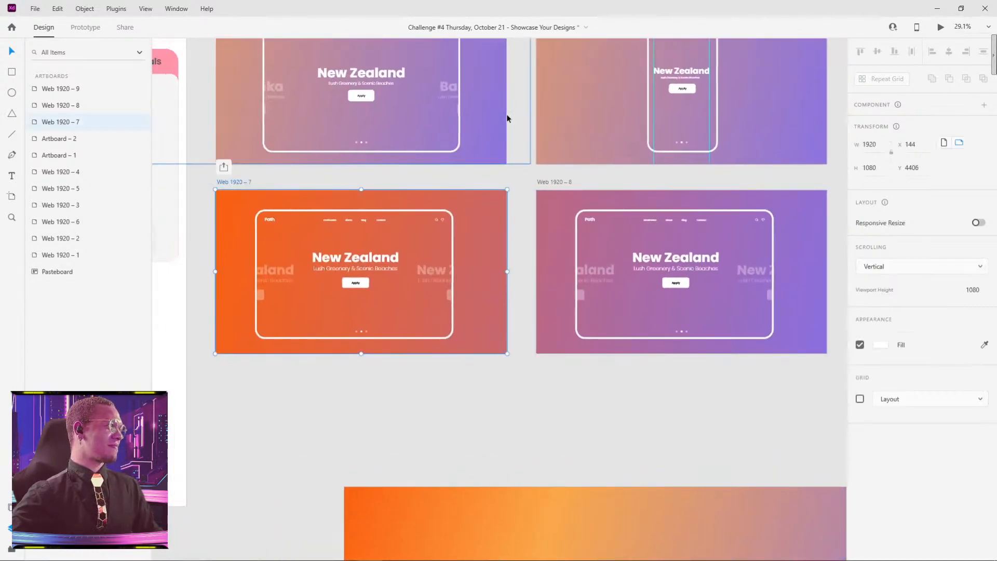
click(942, 28)
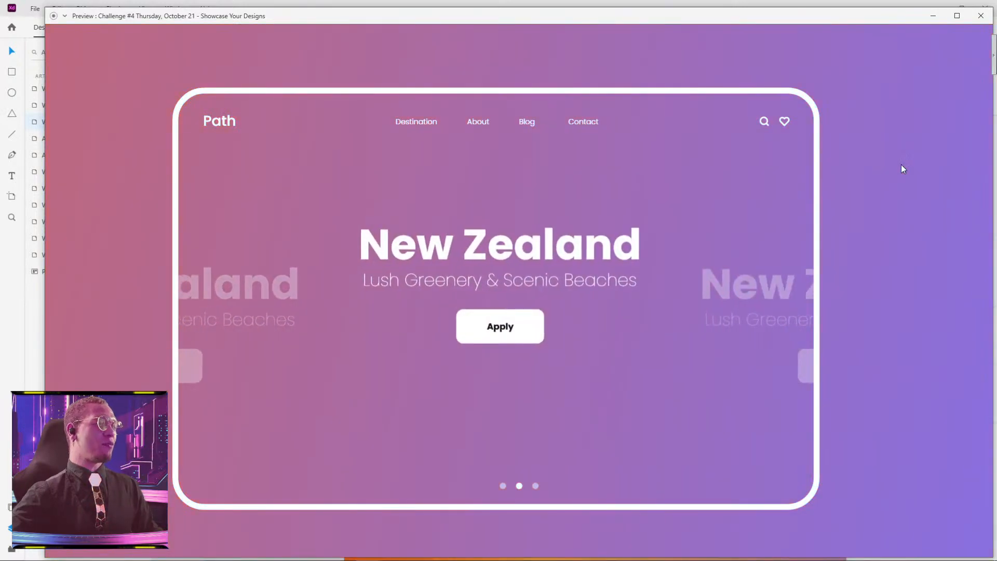
click(982, 16)
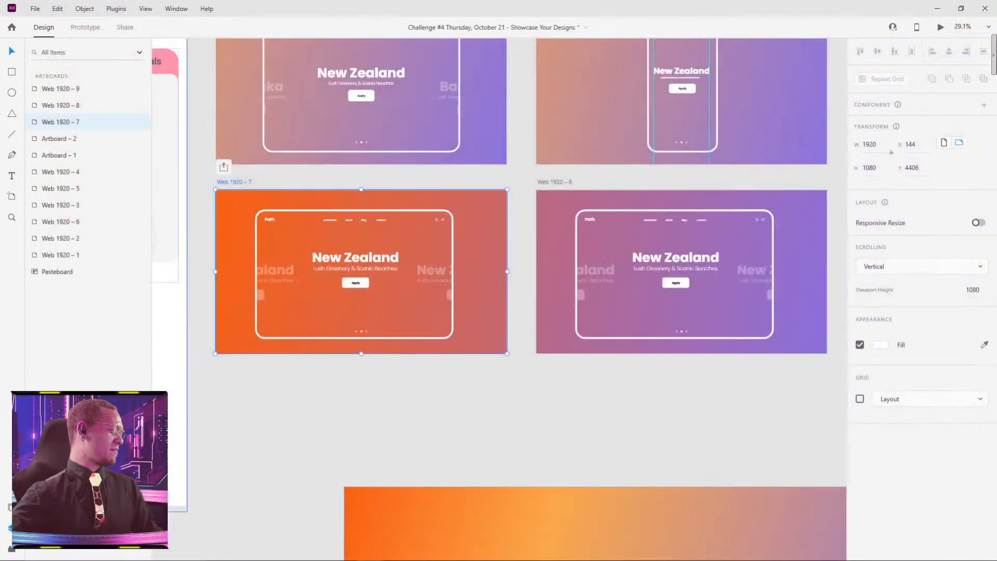
drag(723, 427, 469, 397)
scroll(513, 374, down, 3)
drag(584, 371, 496, 358)
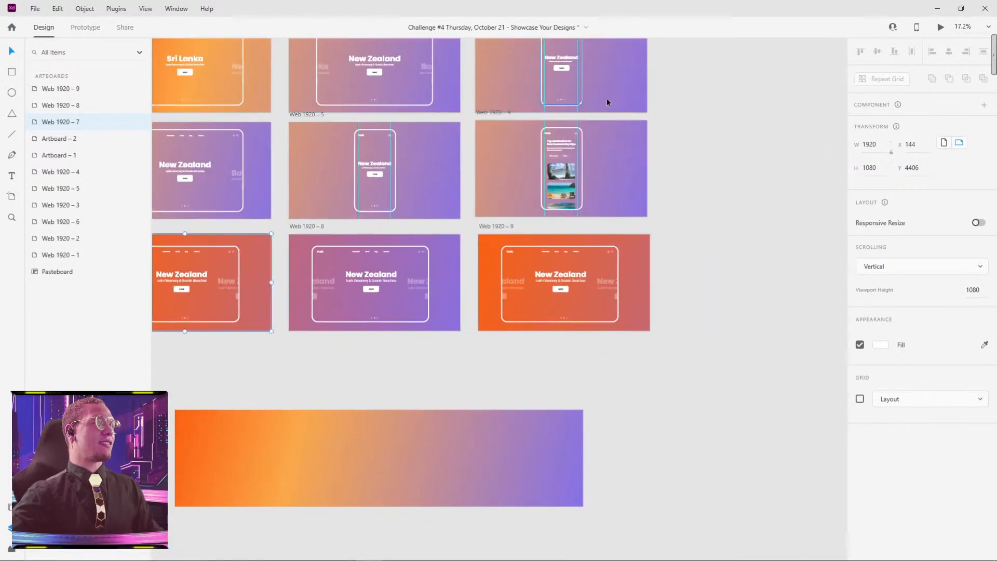
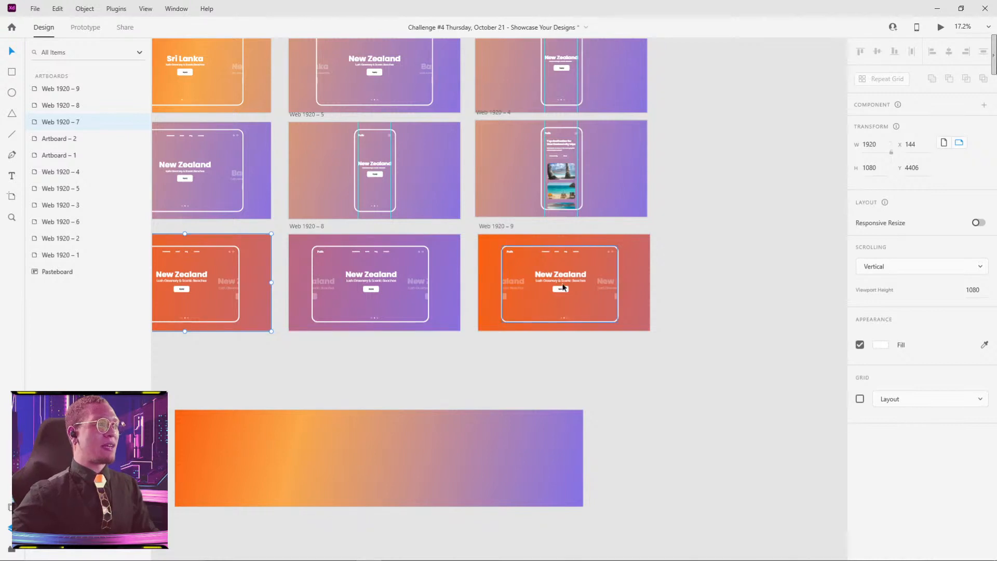
Step: Delete the orange Web 1920 – 9 artboard and replace it with a duplicate of Web 1920 – 8 placed beside the original
scroll(561, 298, up, 5)
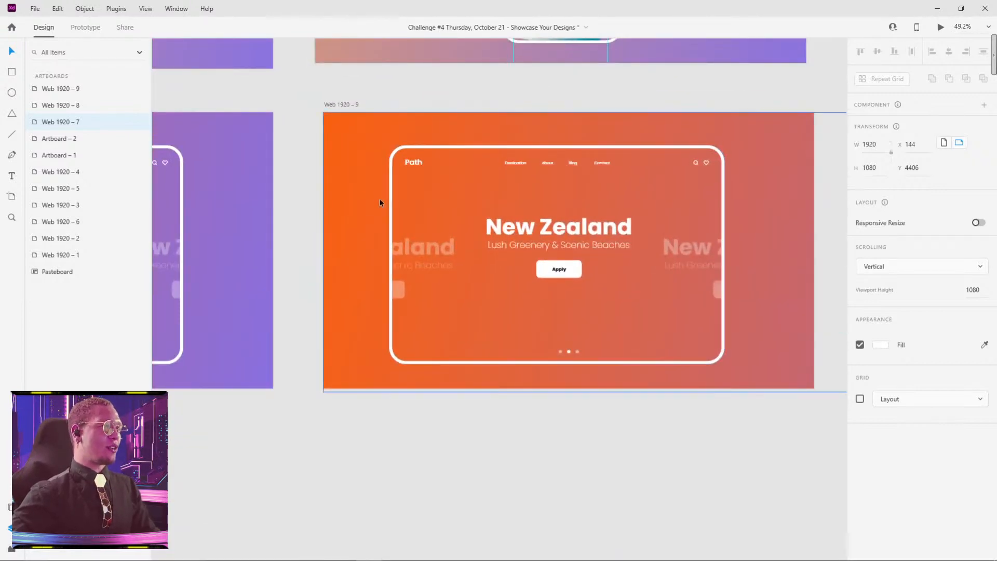
scroll(397, 206, down, 4)
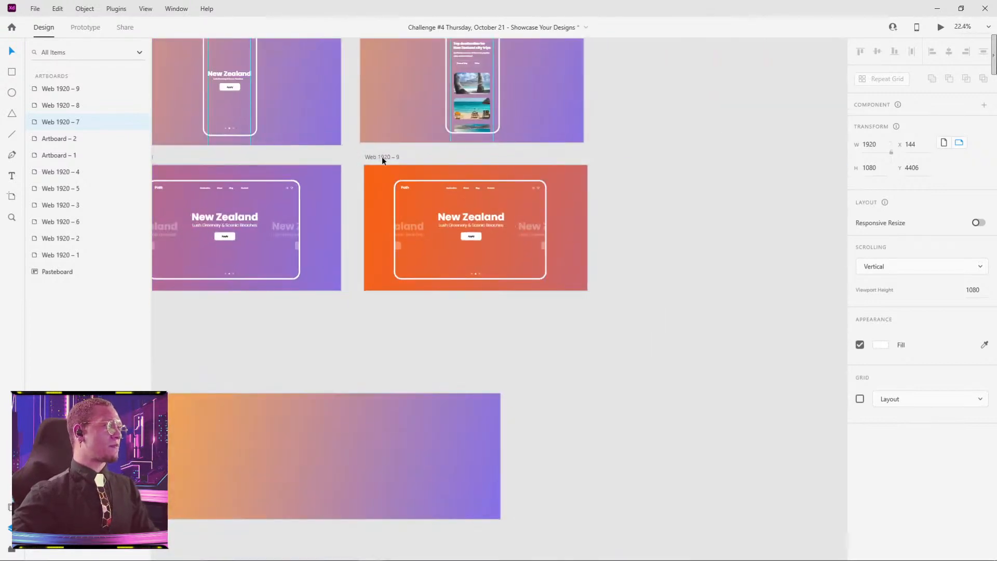
click(382, 156)
key(Delete)
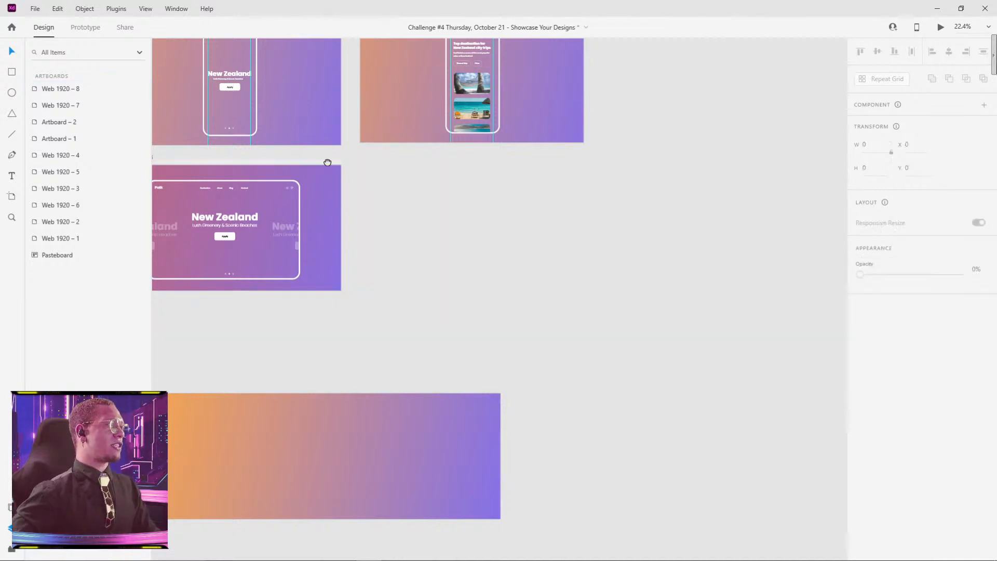
drag(327, 162, 510, 152)
drag(316, 146, 555, 141)
click(805, 149)
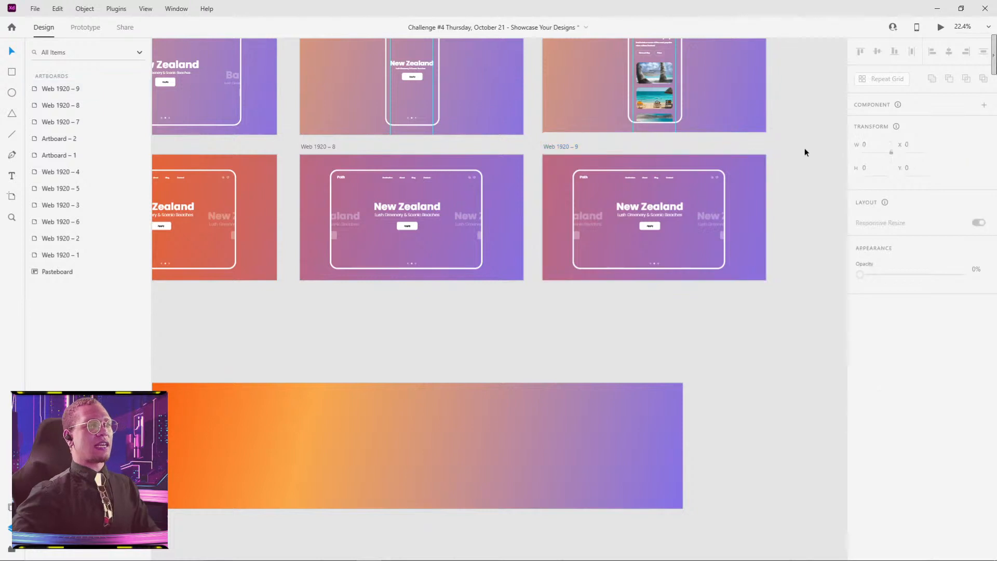
Step: Narrow the white rounded frame in Web 1920 – 9 symmetrically to a phone shape about 421 px wide
drag(795, 196, 670, 188)
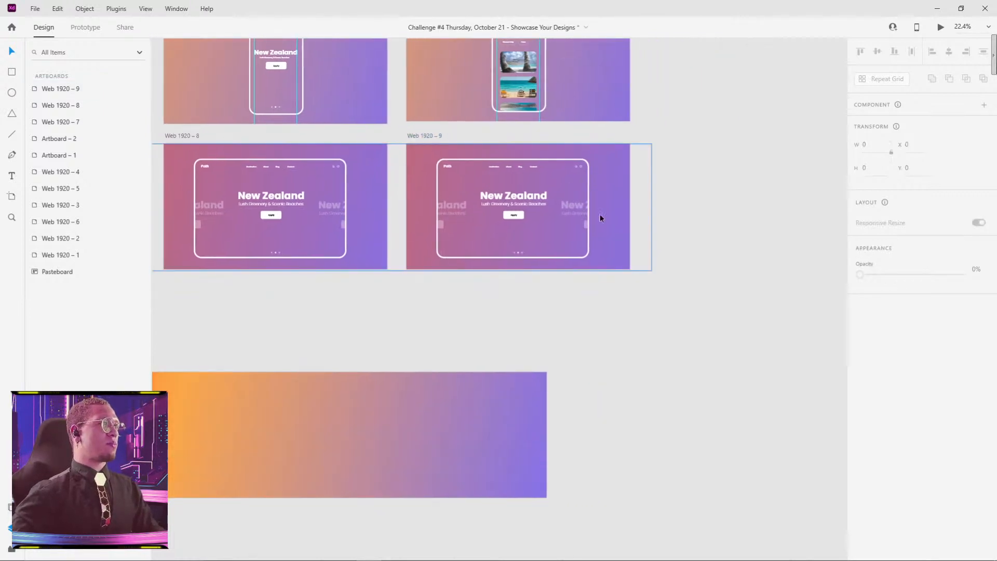
scroll(600, 220, up, 5)
drag(449, 155, 577, 198)
scroll(577, 198, down, 3)
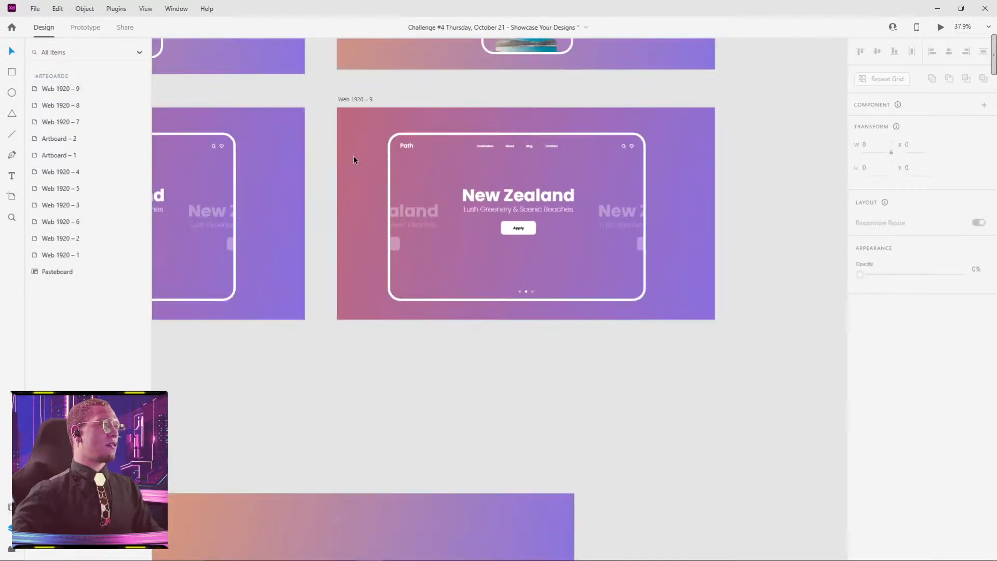
click(390, 160)
drag(388, 216, 476, 207)
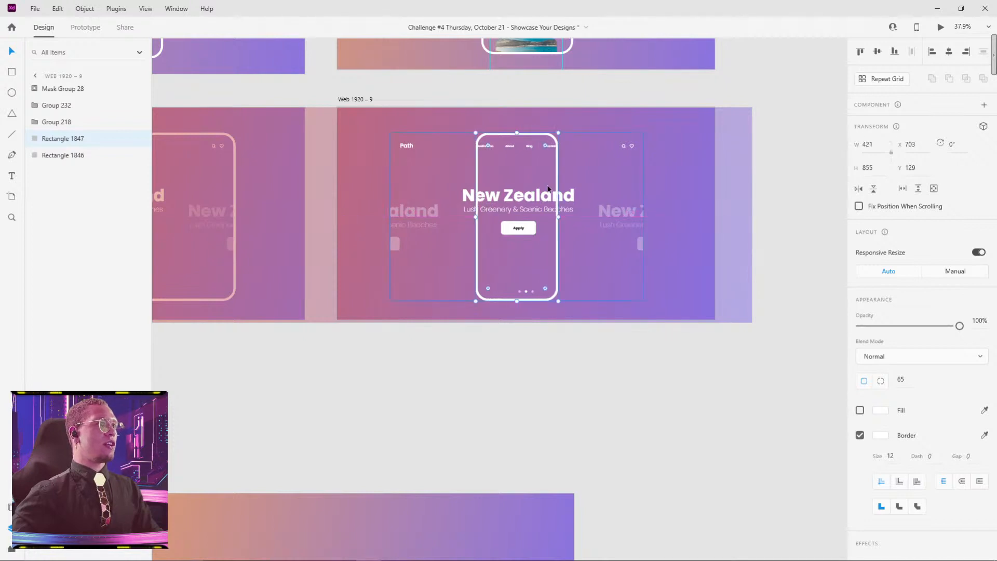
Step: Try centring the phone frame horizontally on the artboard, and undo the alignment
click(949, 51)
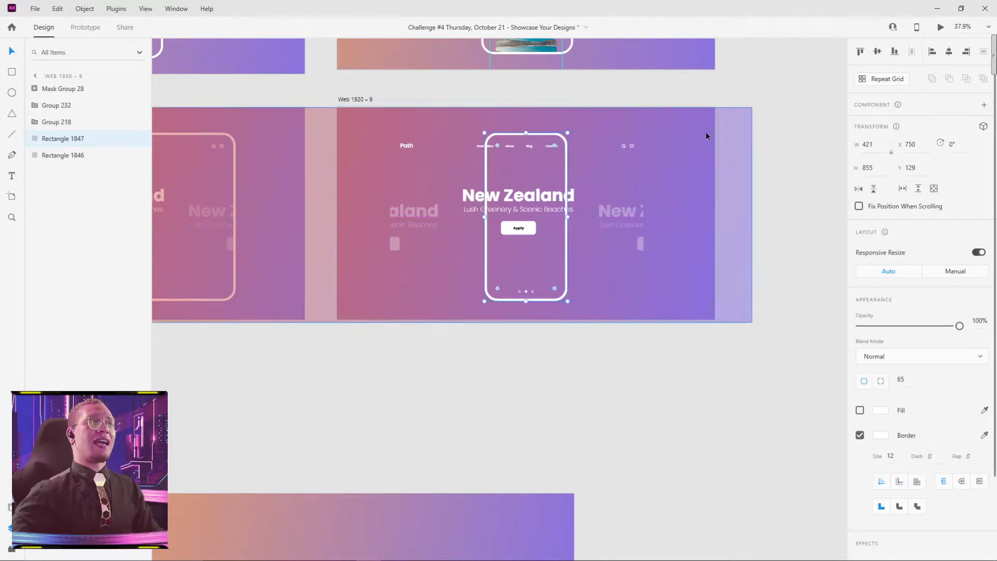
click(784, 76)
key(ctrl+z)
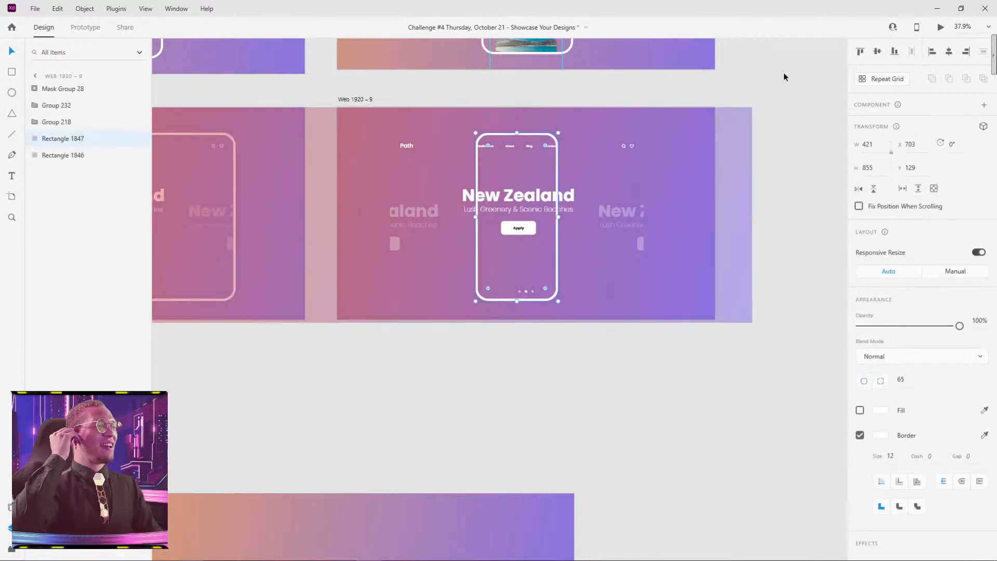
click(781, 91)
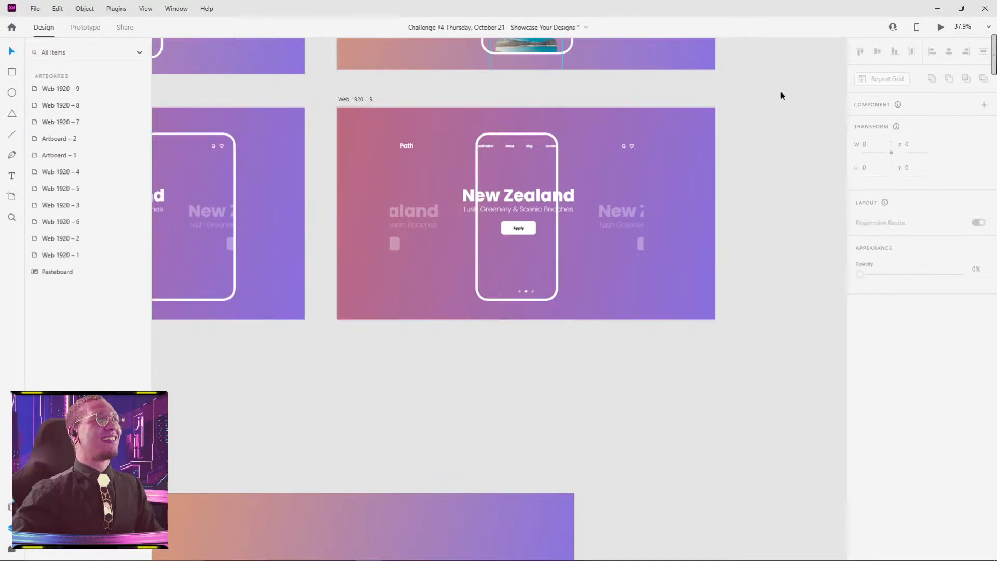
Step: Narrow the header navigation group symmetrically to about 336 px so the logo and icons fit inside the phone frame
click(494, 148)
scroll(434, 152, up, 3)
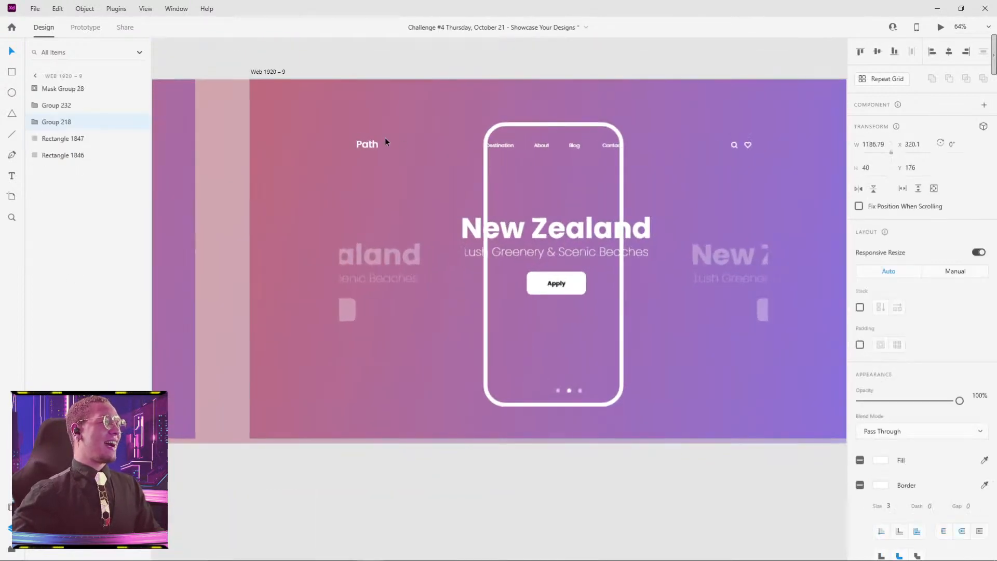
drag(356, 145, 497, 143)
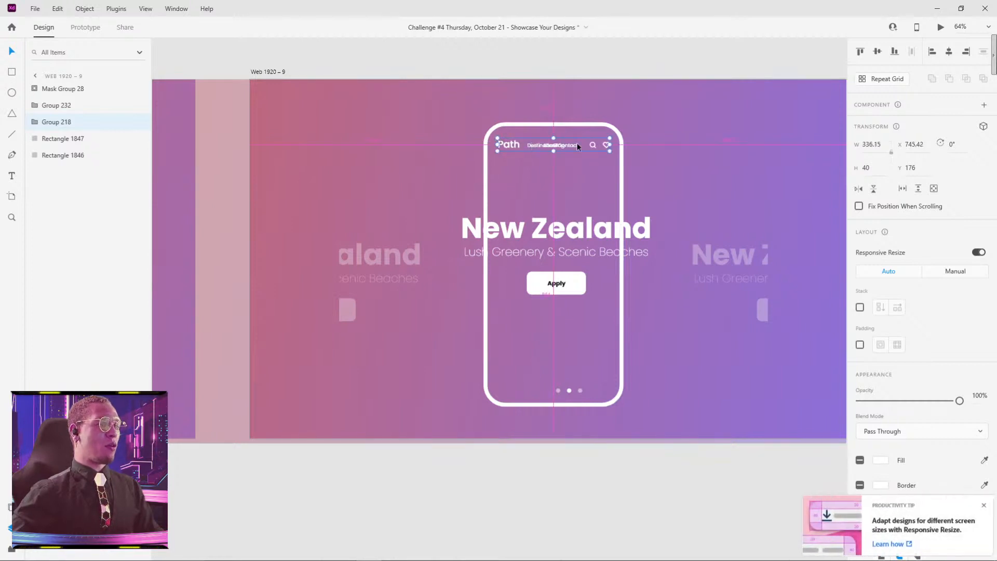
Step: Hide the Contact, Blog, About and Destination texts in the header group by setting their opacity to 0%
scroll(577, 143, up, 4)
double_click(565, 148)
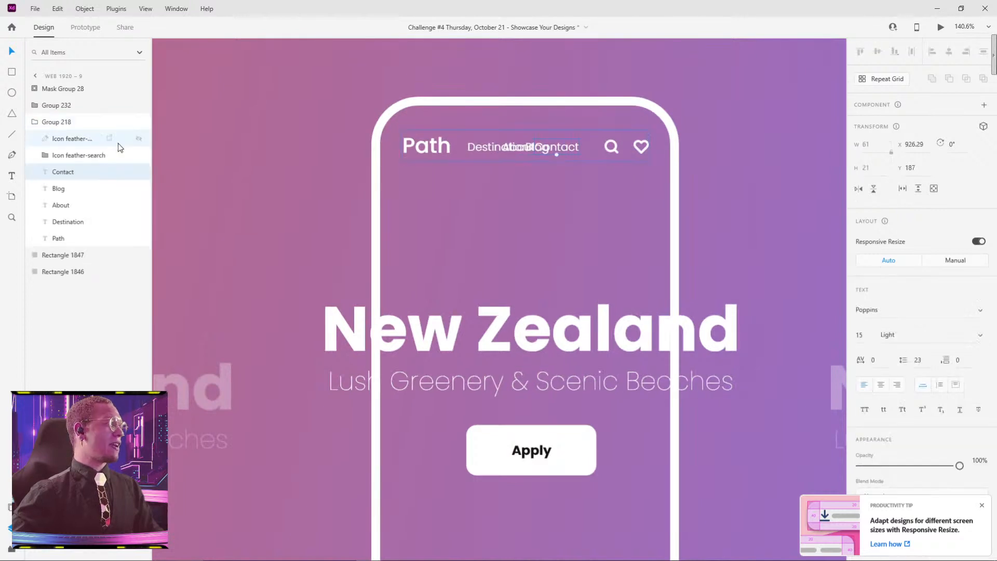
click(64, 156)
click(62, 141)
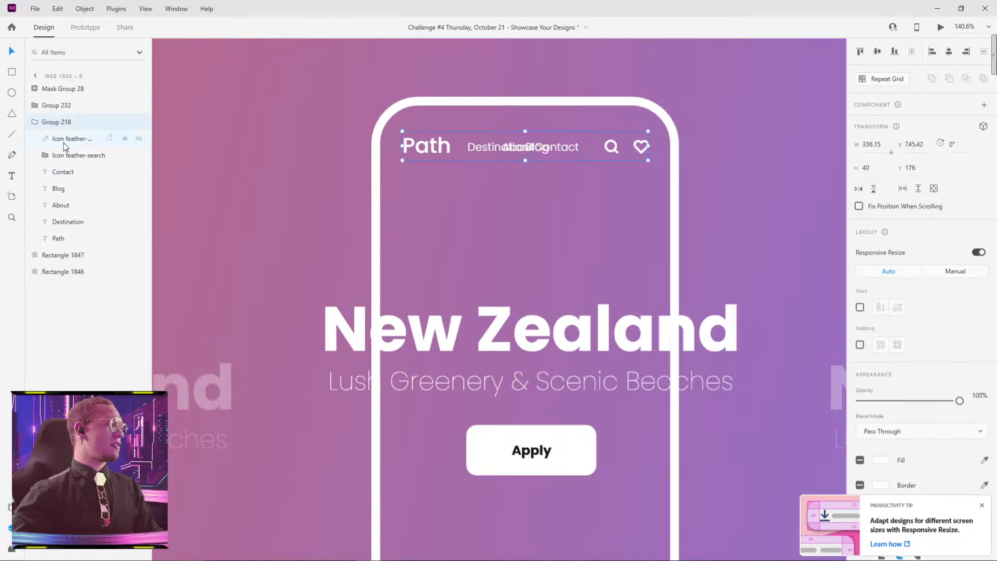
click(59, 173)
shift+click(78, 239)
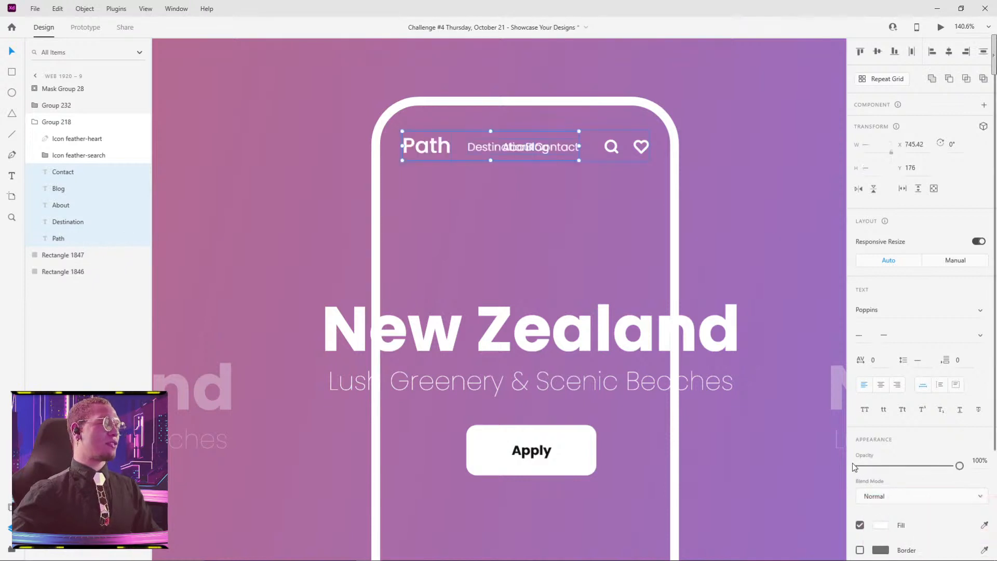
ctrl+click(73, 242)
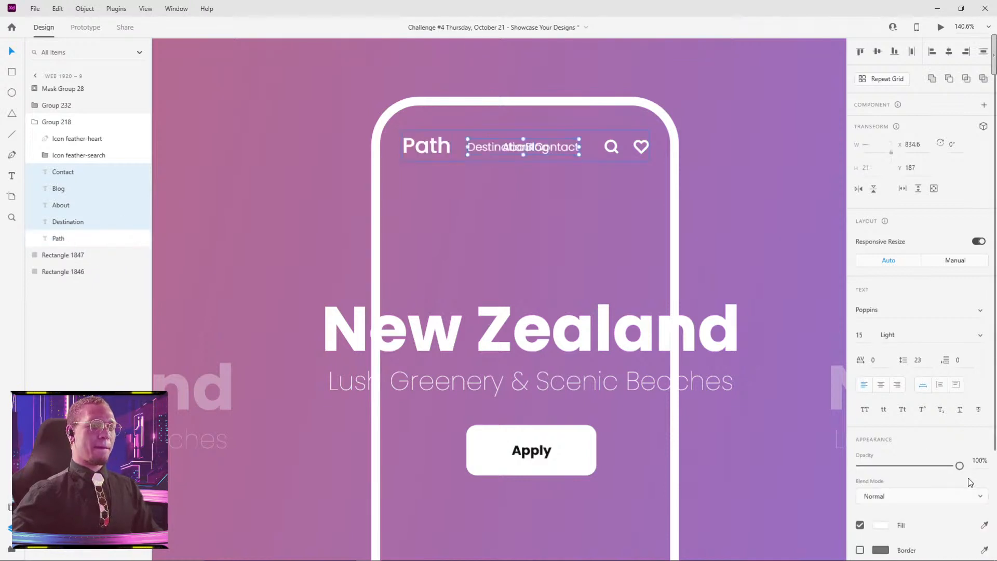
drag(959, 466, 789, 455)
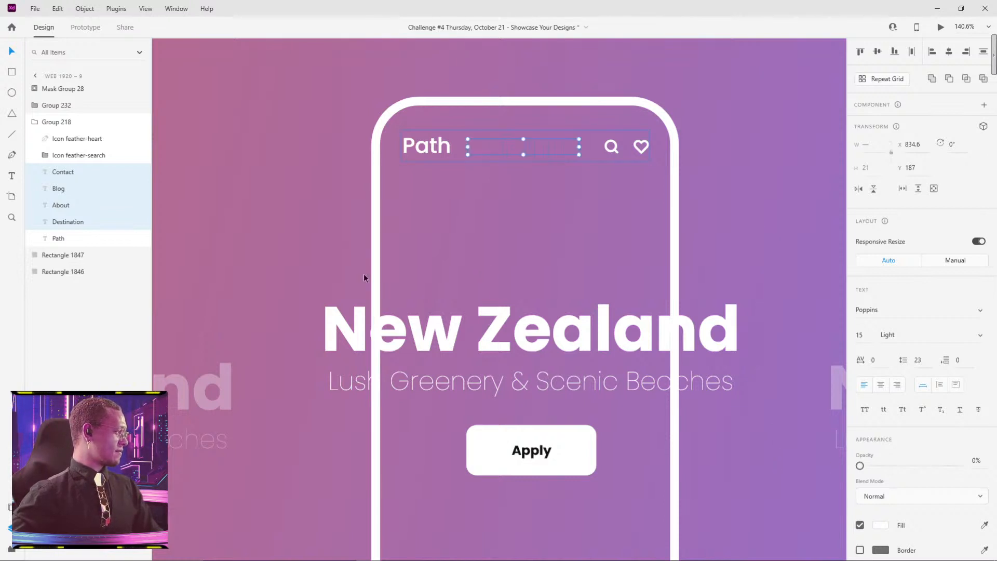
click(682, 174)
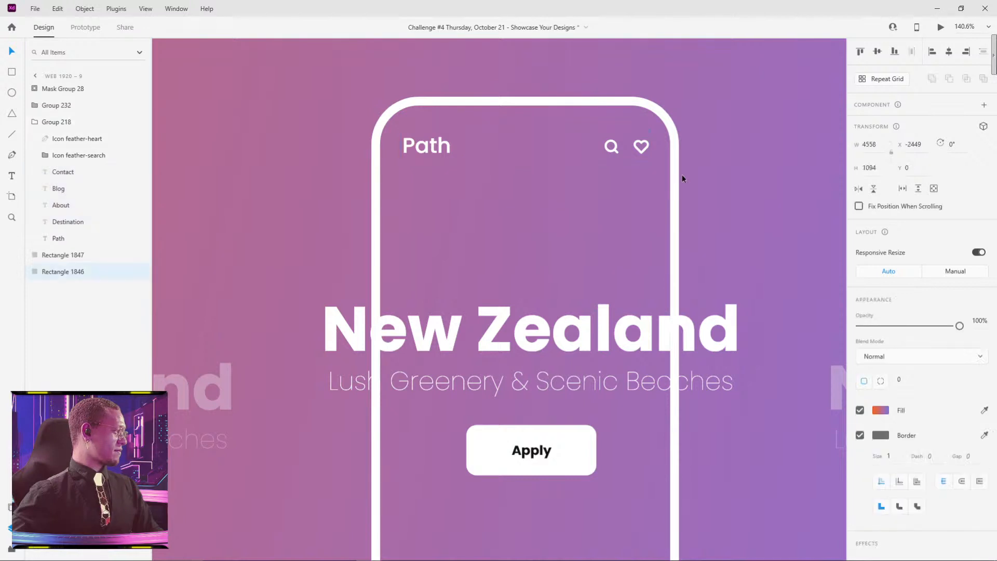
Step: Narrow the mask shape of the destination words symmetrically to about 399 px so it matches the inside of the phone frame
scroll(652, 407, down, 3)
scroll(628, 363, down, 5)
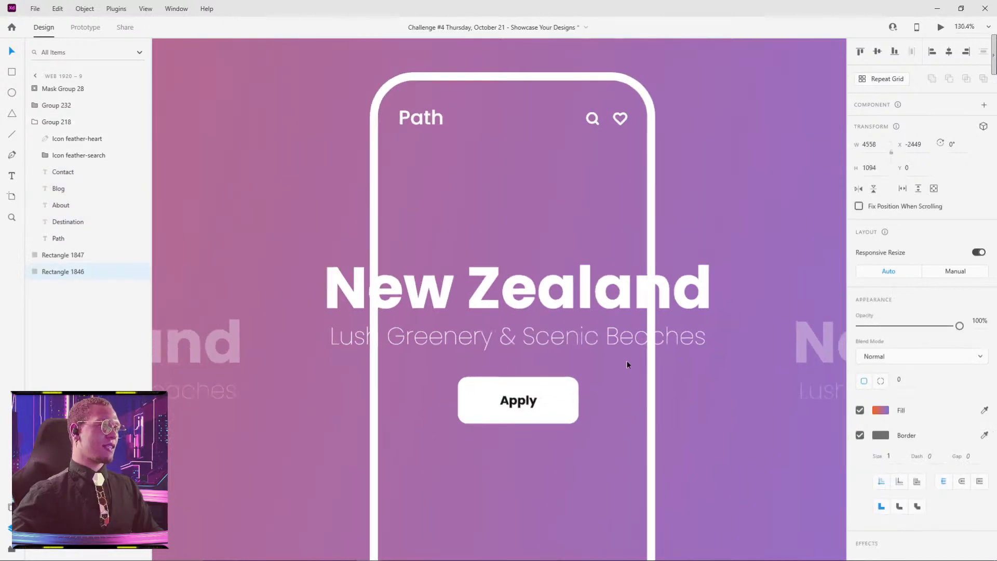
click(584, 329)
double_click(585, 330)
drag(762, 317, 656, 255)
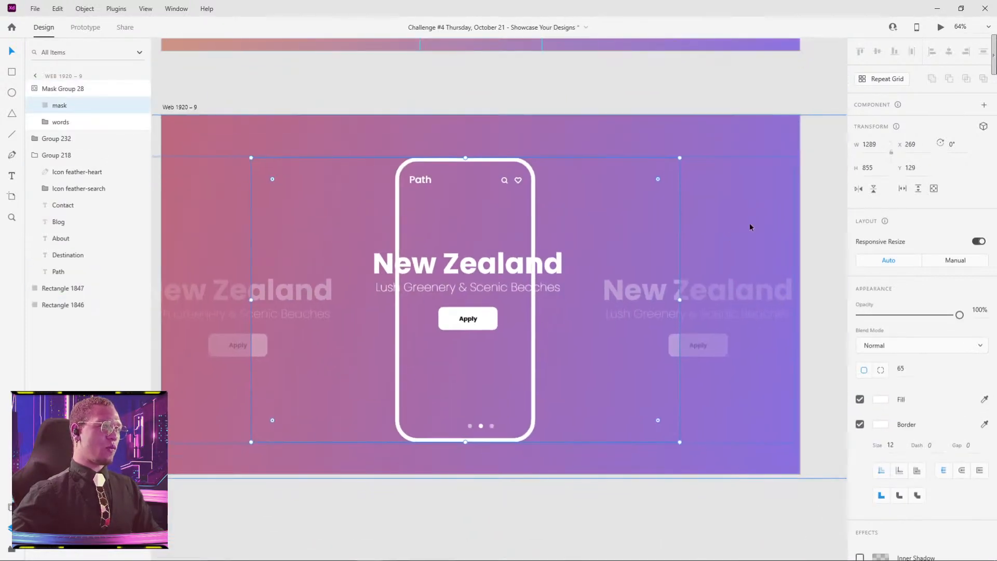
click(749, 223)
click(472, 292)
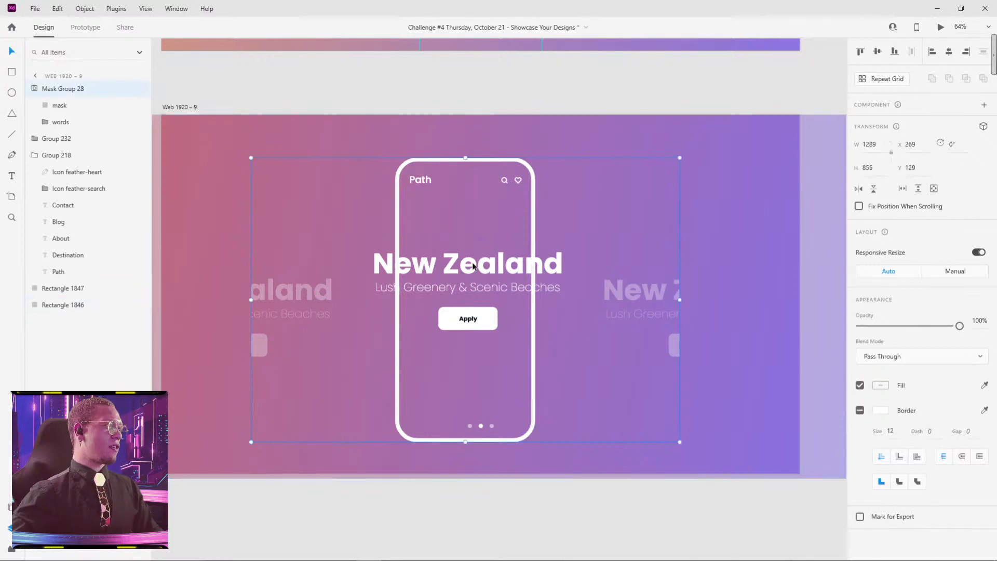
click(52, 105)
drag(251, 299, 399, 287)
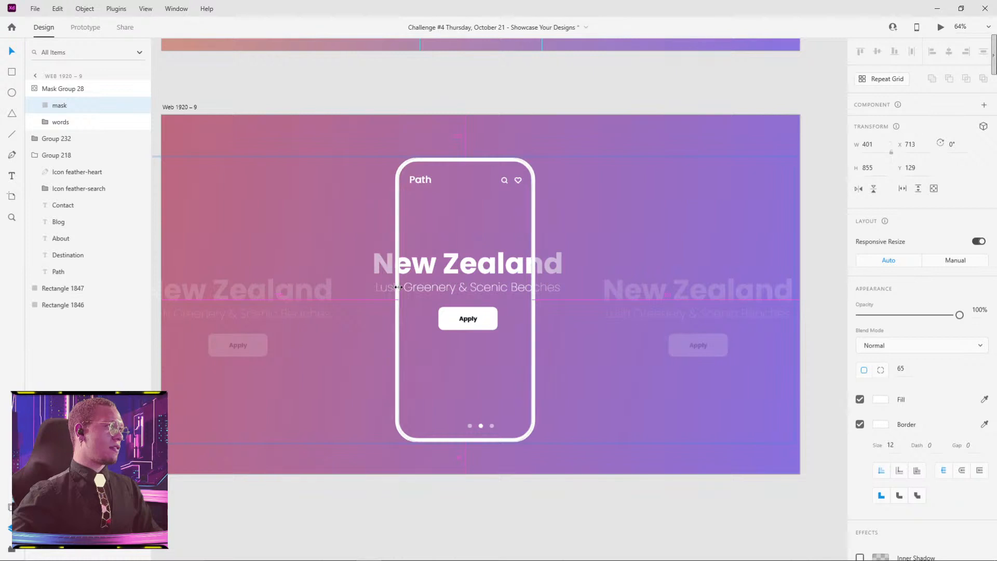
scroll(532, 301, up, 5)
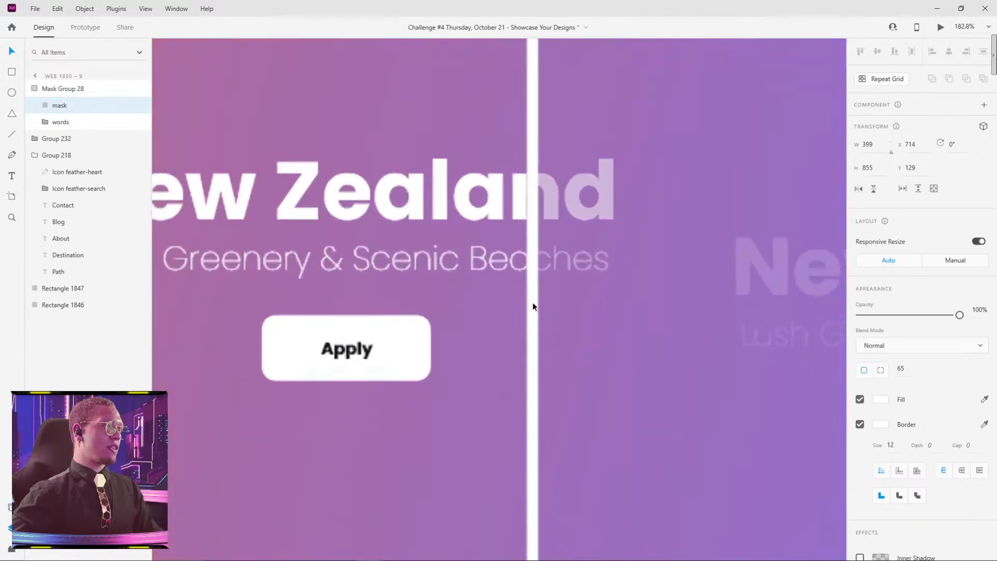
drag(484, 374, 606, 185)
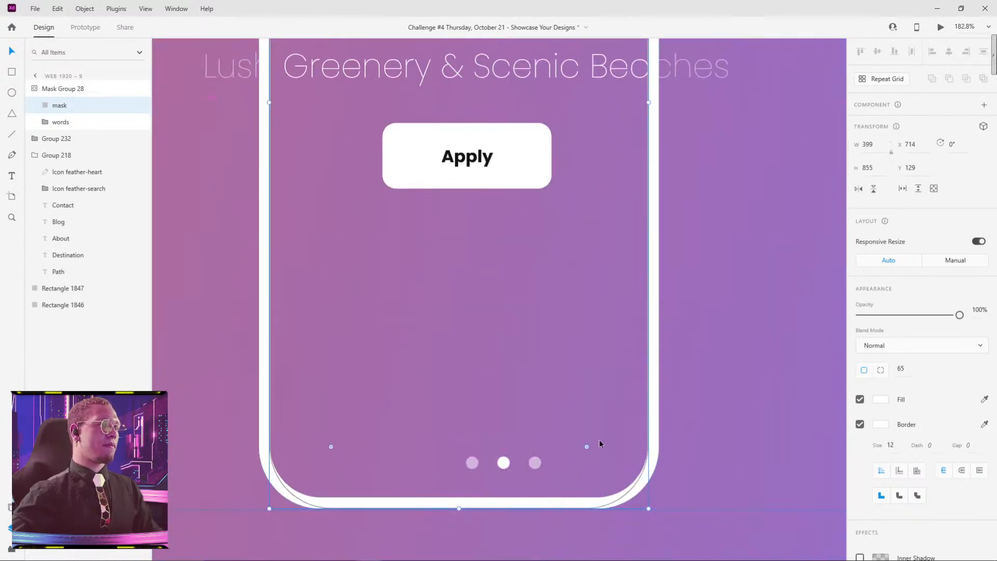
scroll(599, 439, down, 5)
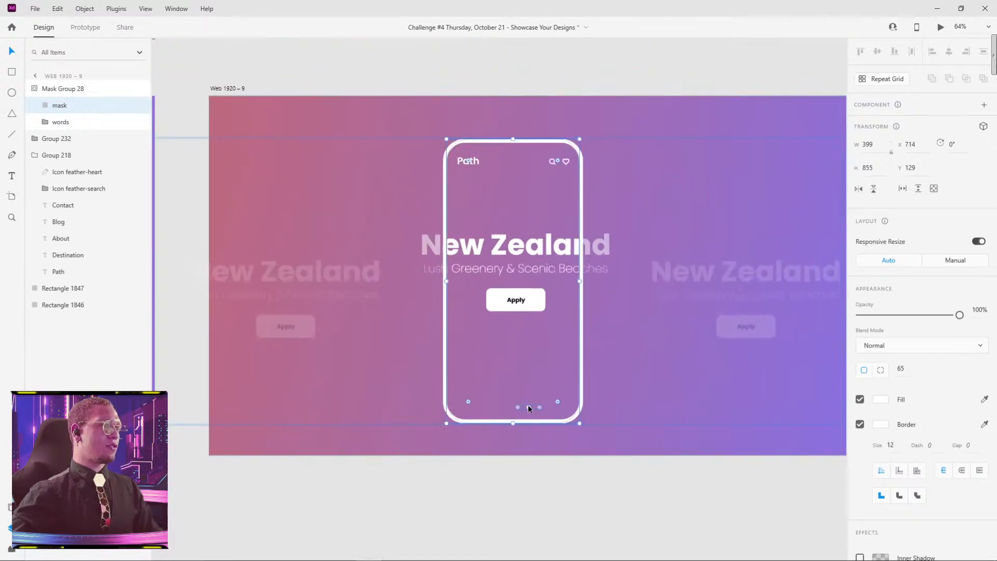
Step: Move the pagination dots so they are horizontally centred inside the phone frame
drag(528, 405, 512, 407)
click(536, 495)
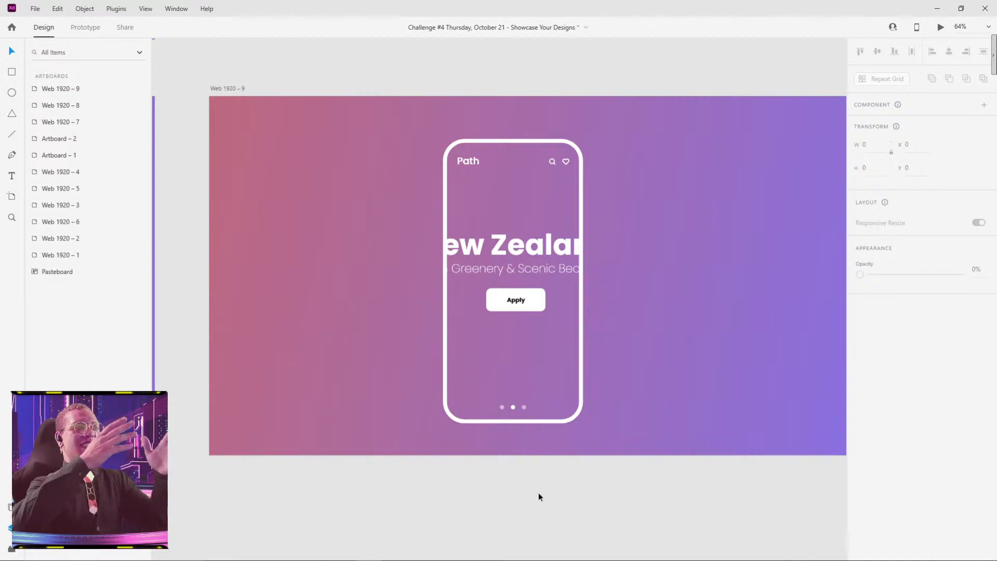
scroll(538, 493, down, 3)
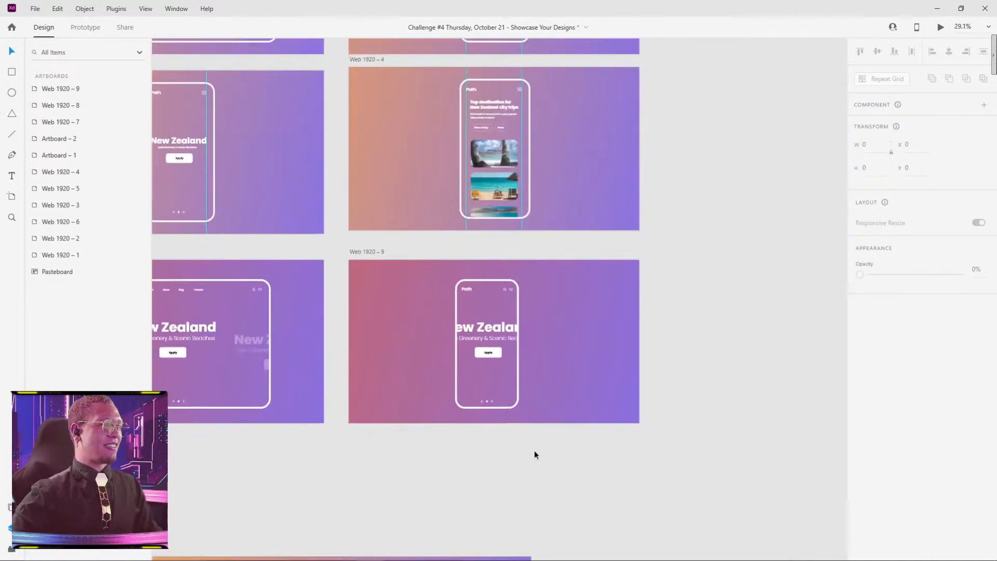
Step: Scale the central New Zealand text and button group down proportionally to about 347 × 160 px within the mask group
scroll(516, 337, up, 4)
double_click(457, 304)
double_click(457, 303)
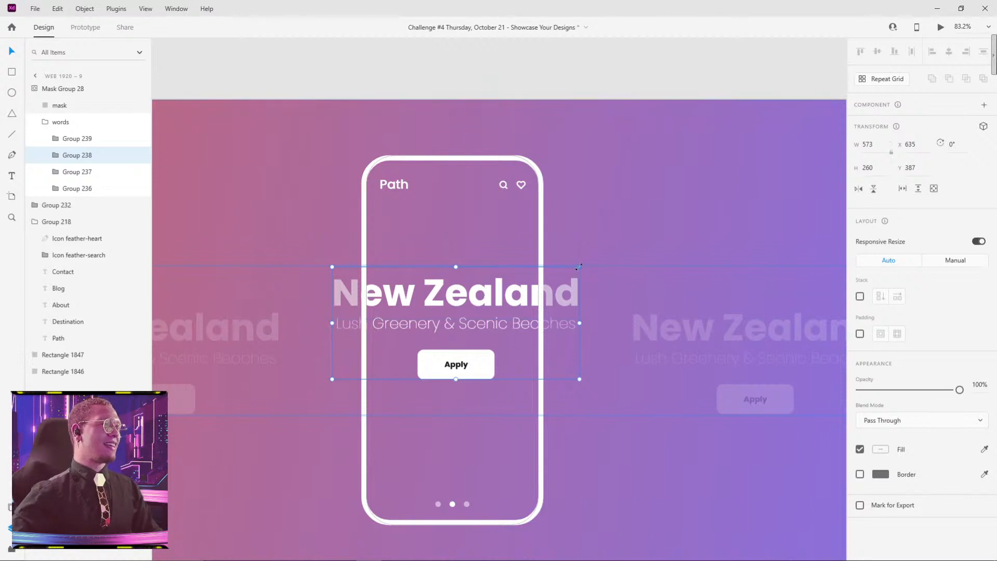
drag(580, 267, 489, 245)
key(ctrl+z)
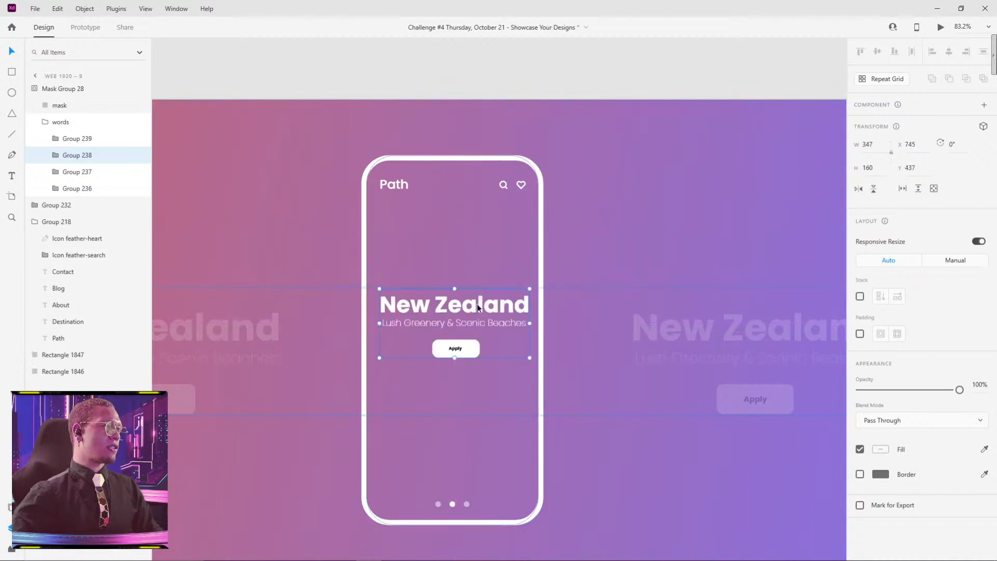
Step: Nudge the scaled New Zealand group to X 740 so it sits centred in the phone frame
drag(477, 306, 481, 305)
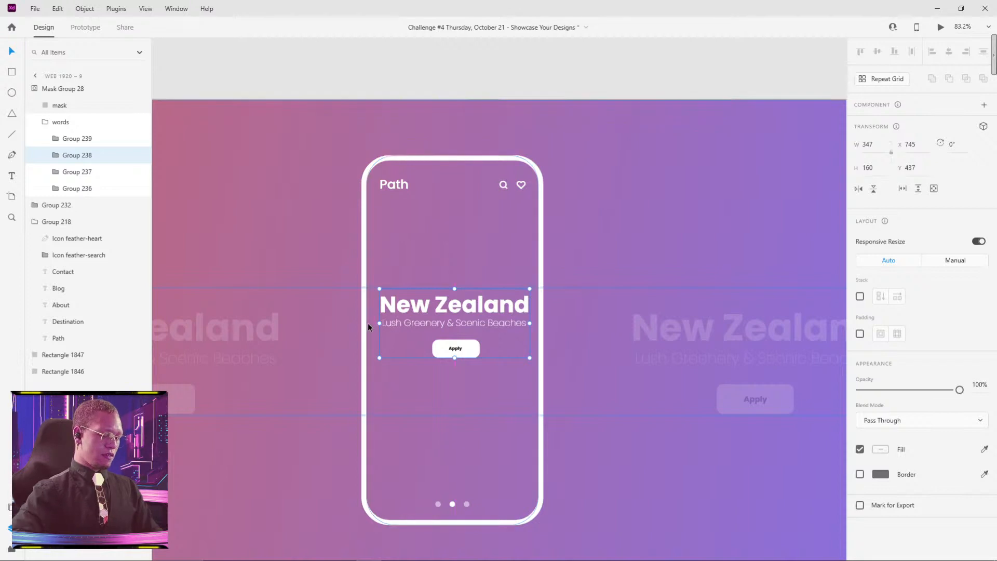
key(shift+Left)
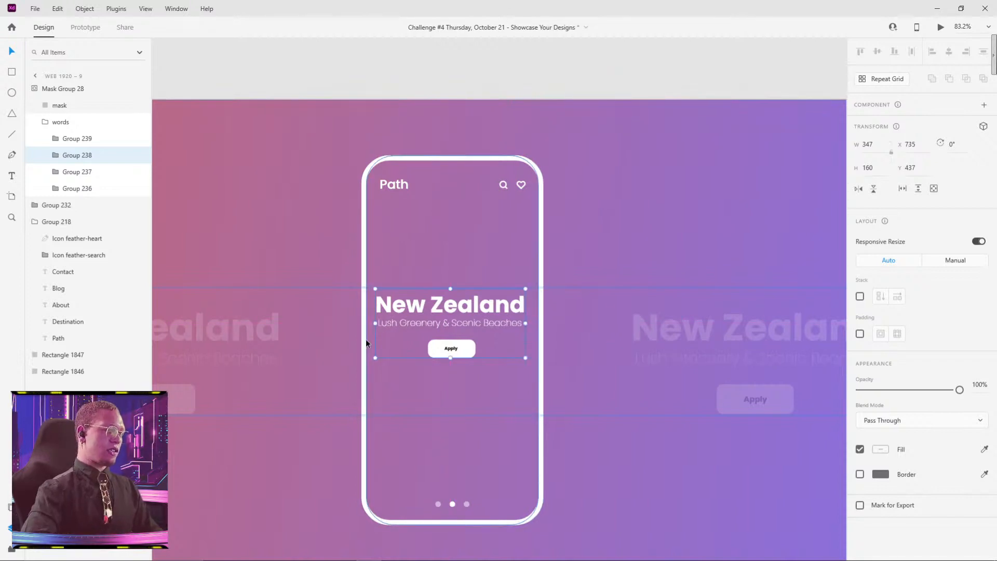
key(Right)
key(Right)
key(Right)
key(Right)
key(Right)
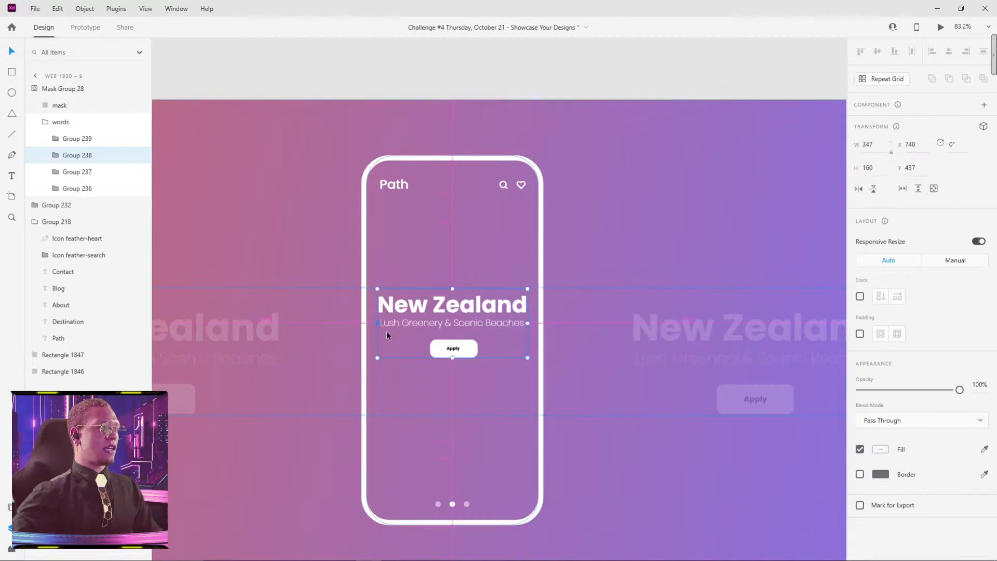
Step: Enlarge the Apply button in the central New Zealand group to about 142 × 54 px, just below the subtitle
double_click(464, 356)
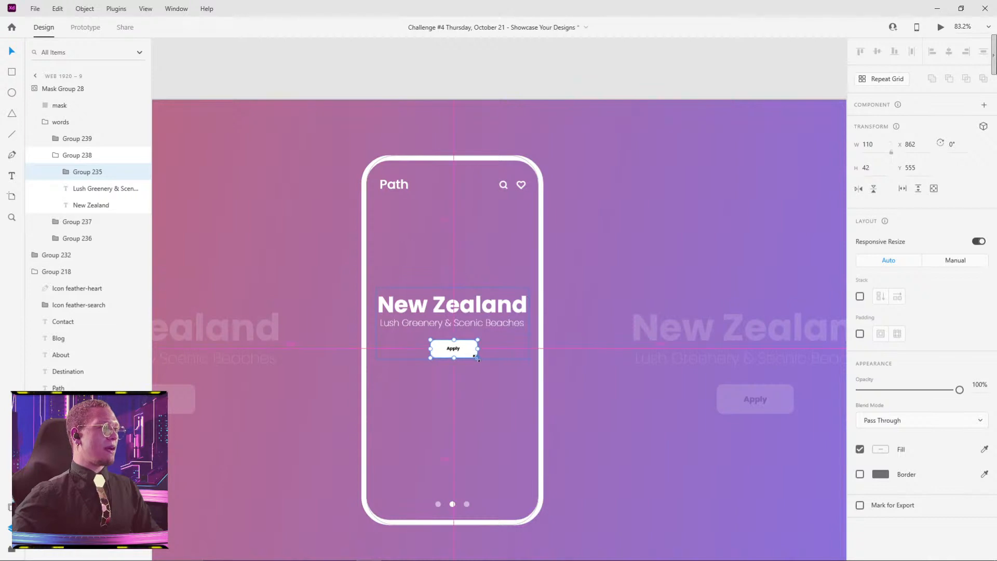
mouse_move(477, 358)
mouse_down()
mouse_move(494, 364)
mouse_move(471, 352)
mouse_up()
click(557, 74)
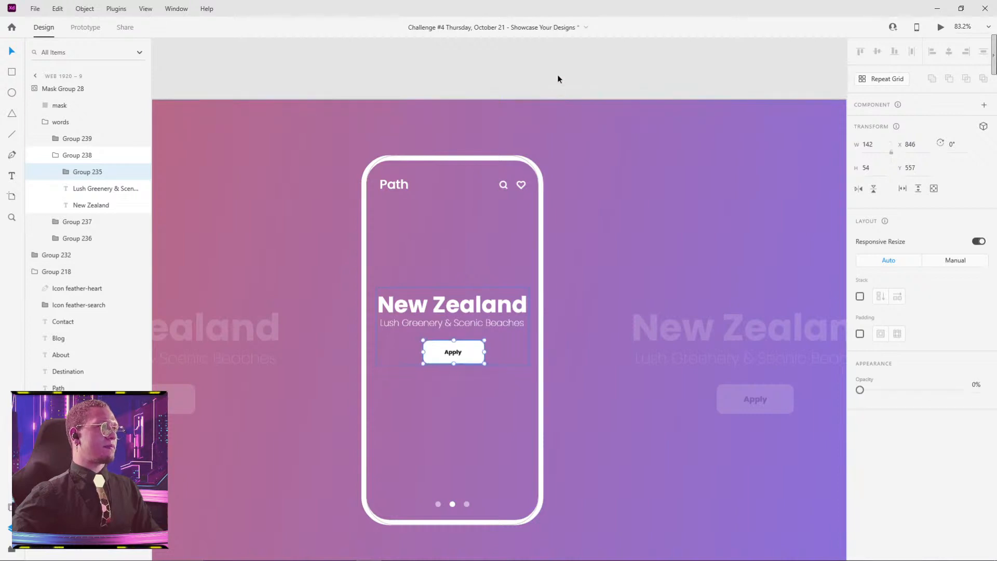
scroll(557, 74, down, 3)
scroll(577, 153, down, 4)
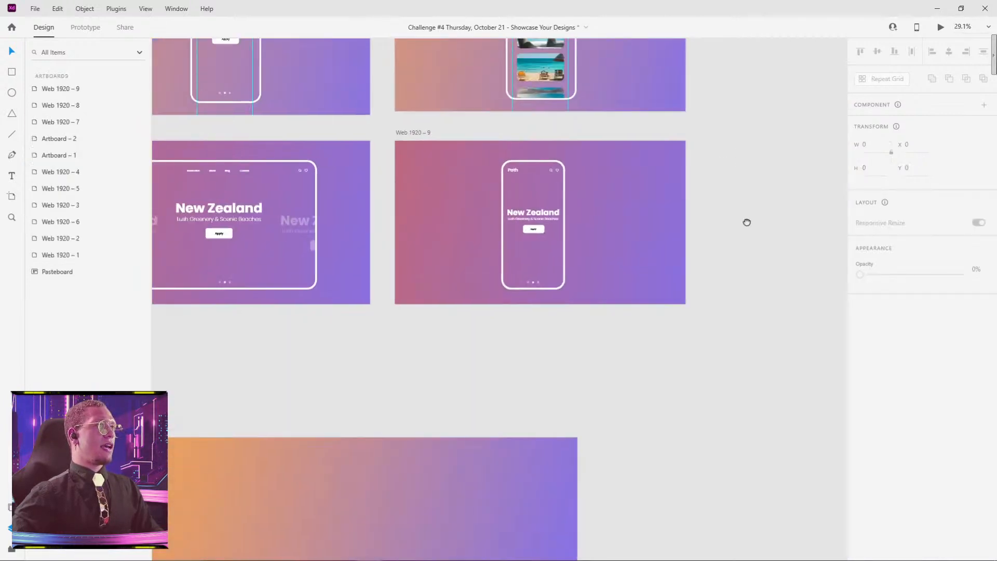
Step: Link artboard Web 1920 – 8 to Web 1920 – 9 with a Time-triggered Auto-Animate transition, Snap easing and 0.8 s duration
scroll(733, 325, down, 3)
drag(731, 321, 681, 270)
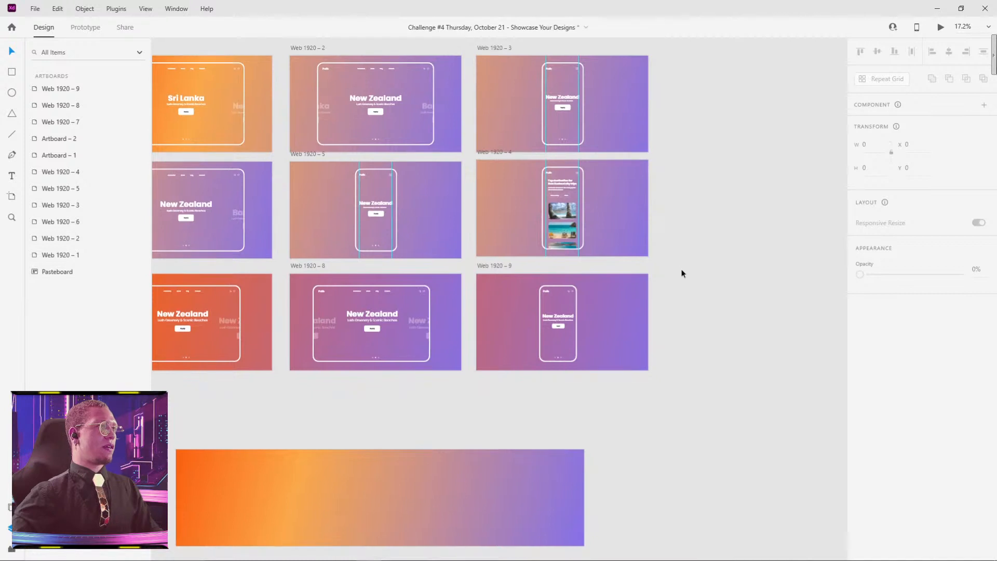
drag(697, 388, 755, 321)
click(367, 199)
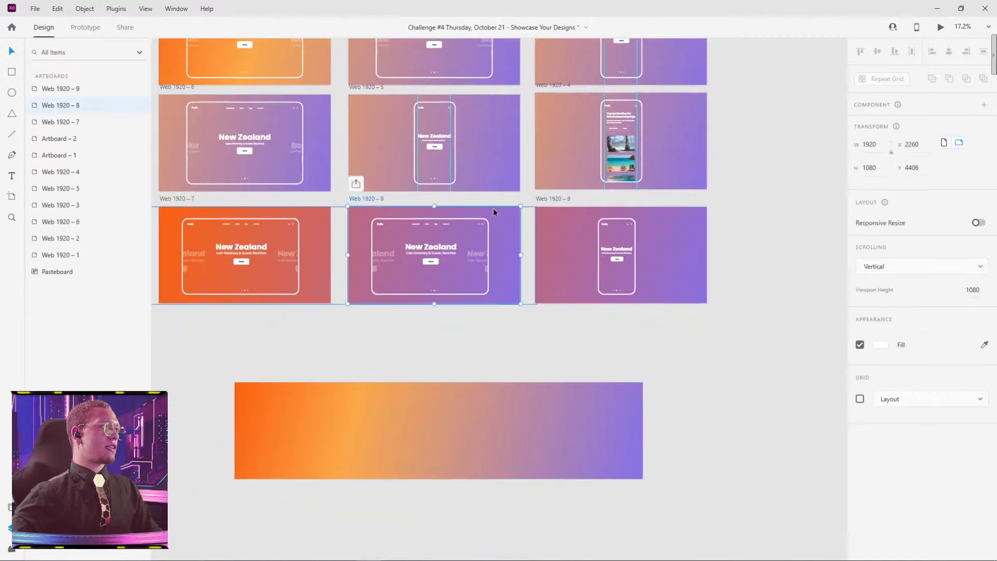
click(85, 27)
drag(521, 244, 561, 225)
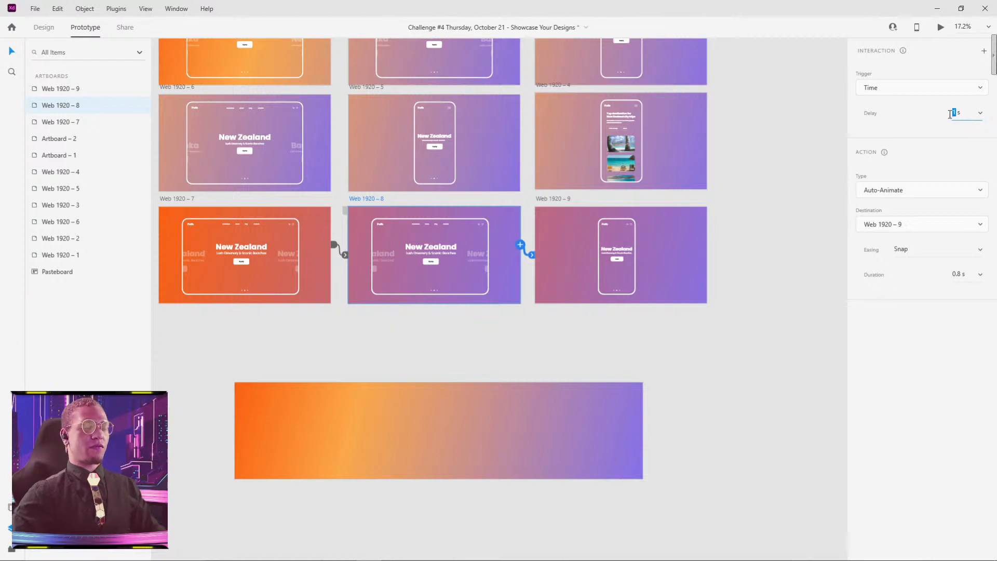
click(793, 151)
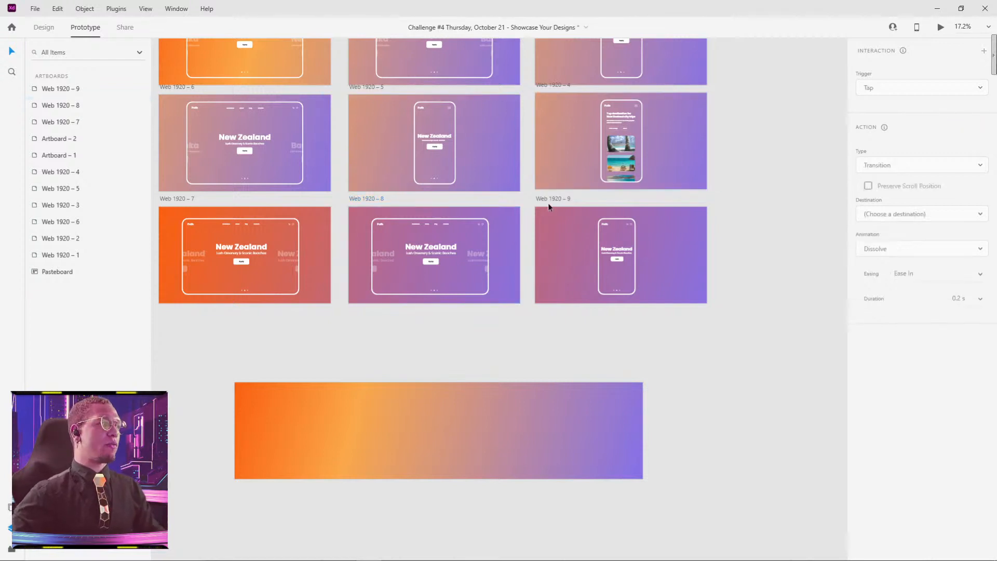
Step: Preview the animation sequence starting from artboard Web 1920 – 7 and close the preview
scroll(432, 184, down, 3)
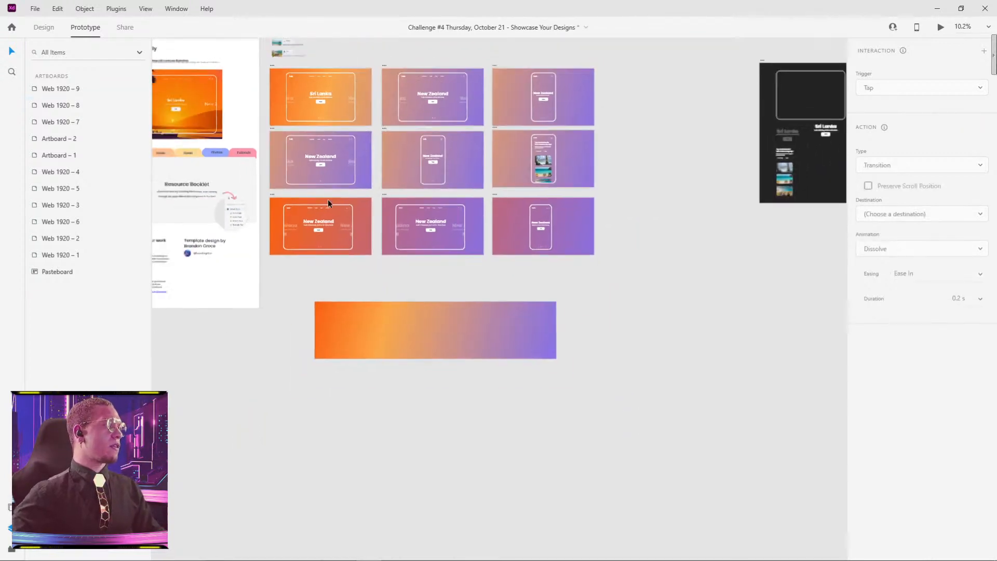
click(273, 194)
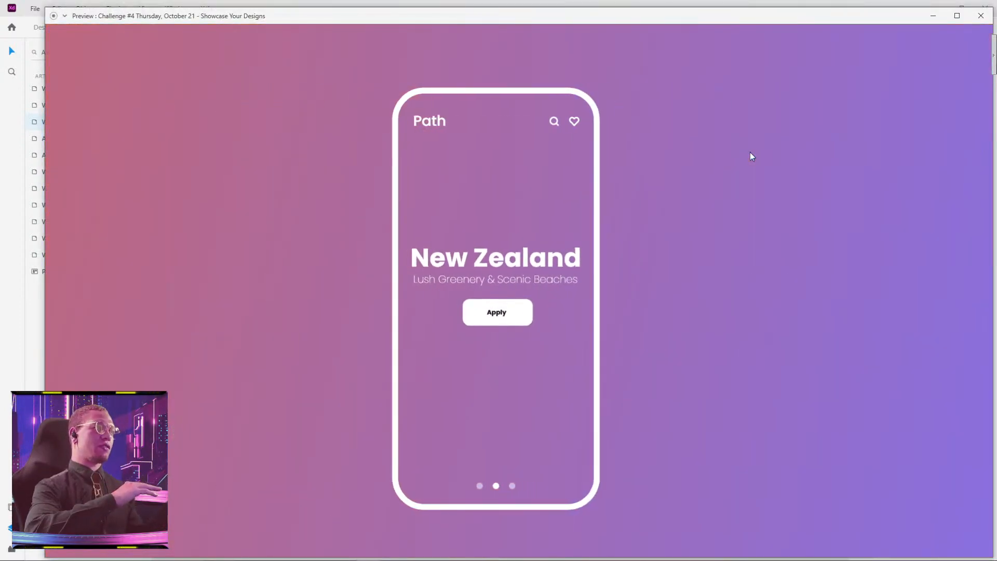
click(978, 16)
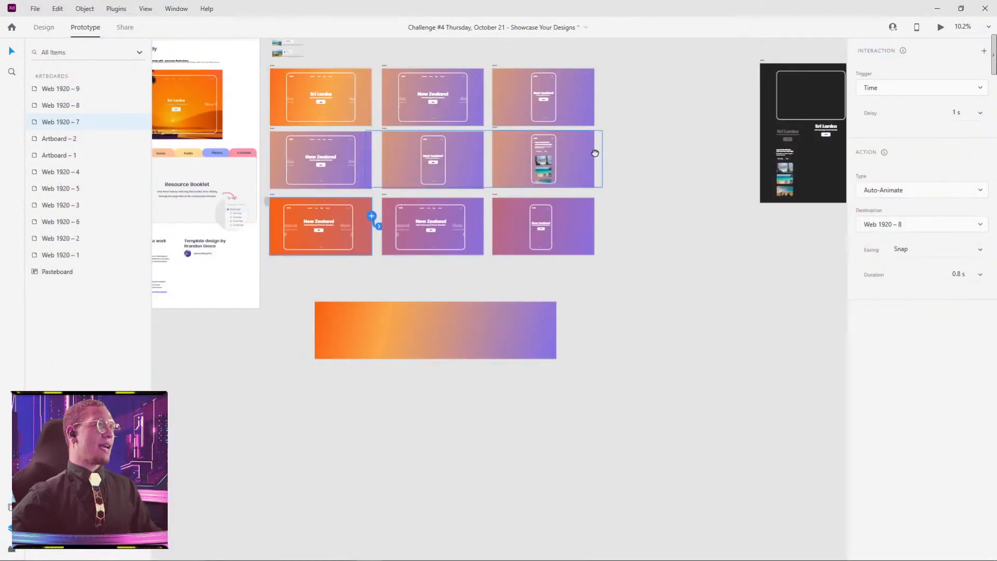
Step: Move the wide gradient strip farther below the artboards and duplicate artboard Web 1920 – 9 directly beneath the original
drag(595, 153, 606, 187)
drag(436, 355, 255, 481)
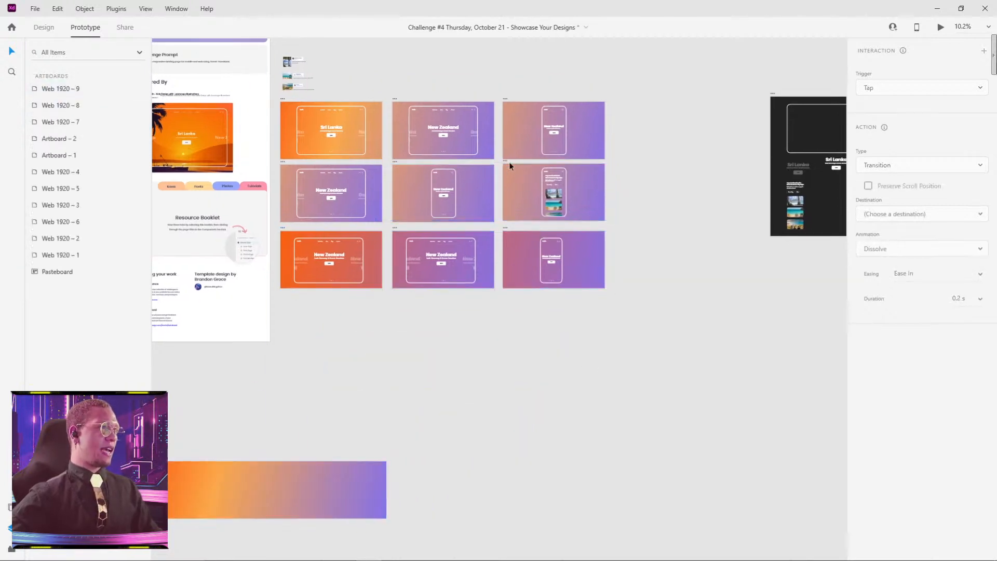
scroll(646, 203, up, 5)
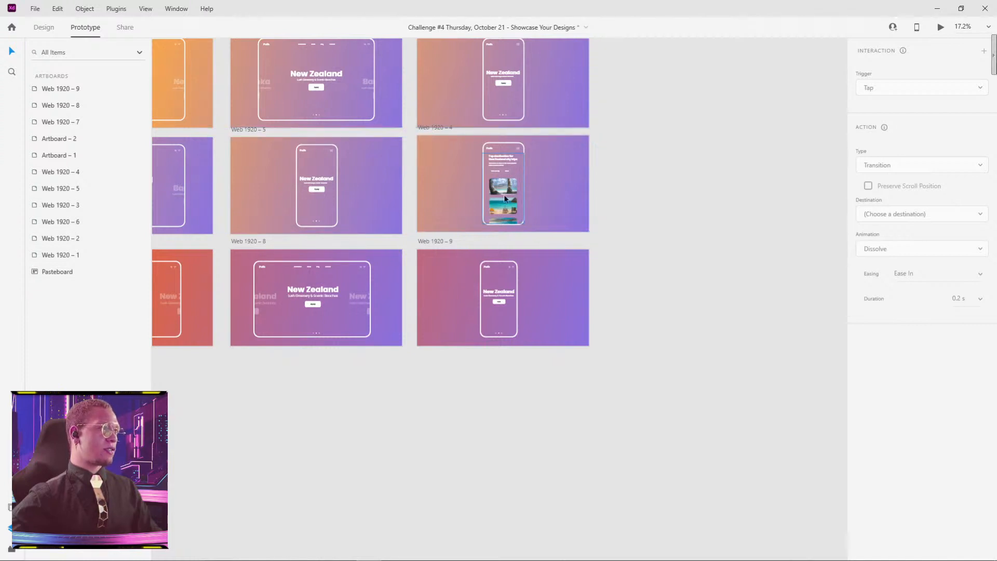
drag(426, 238, 431, 357)
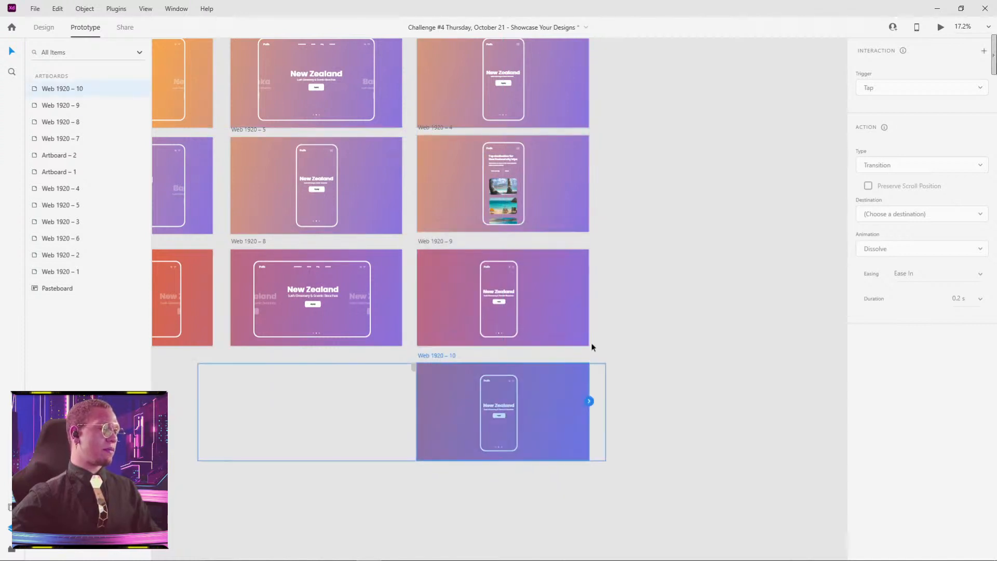
drag(497, 199, 519, 192)
key(ctrl+z)
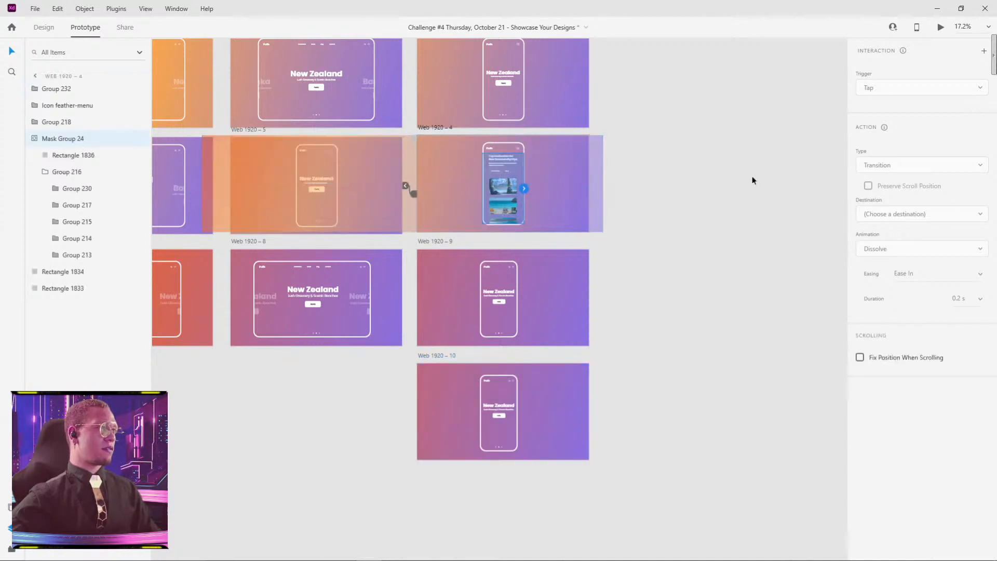
drag(745, 283, 728, 245)
click(638, 220)
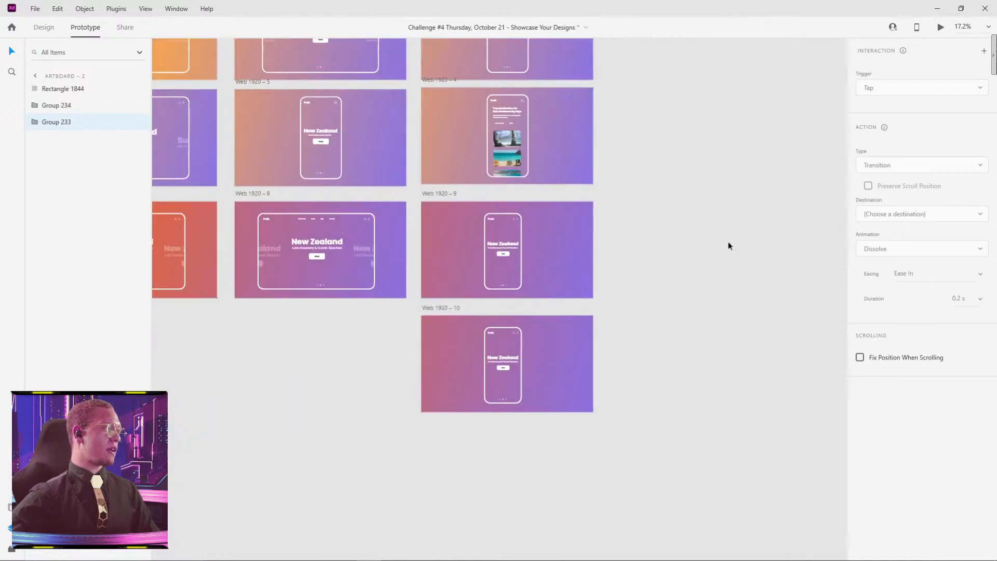
scroll(498, 367, up, 3)
scroll(499, 367, up, 2)
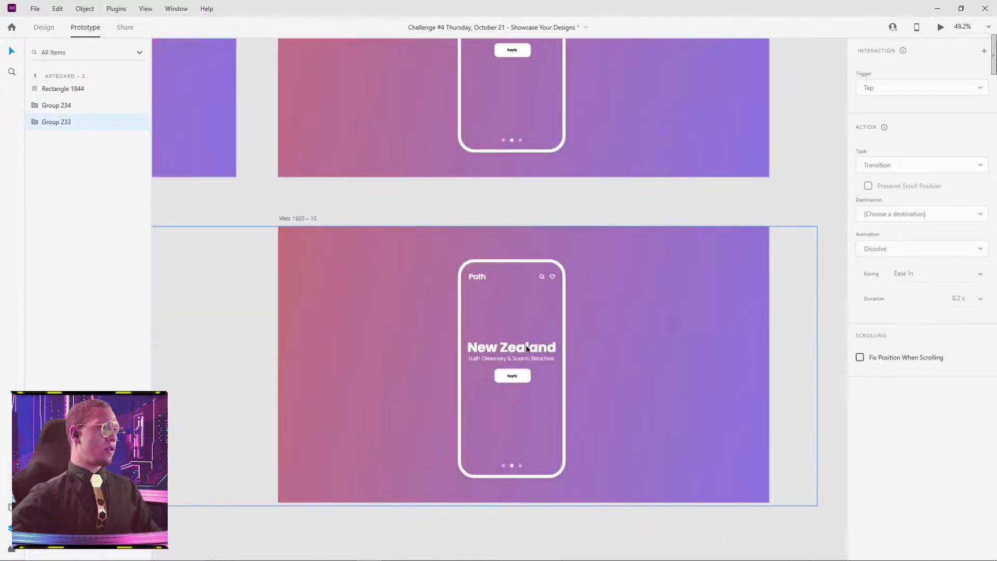
scroll(504, 297, down, 4)
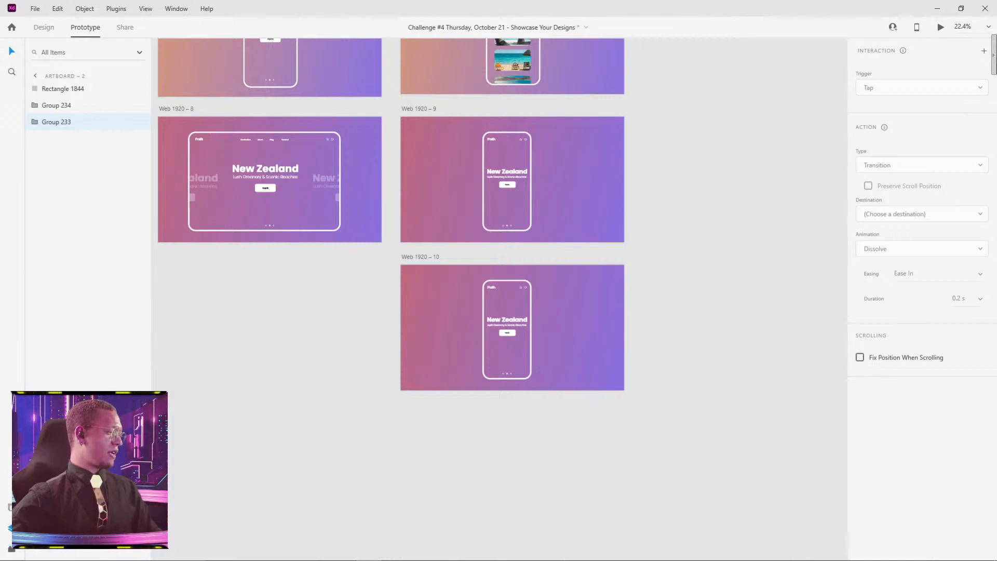
click(712, 127)
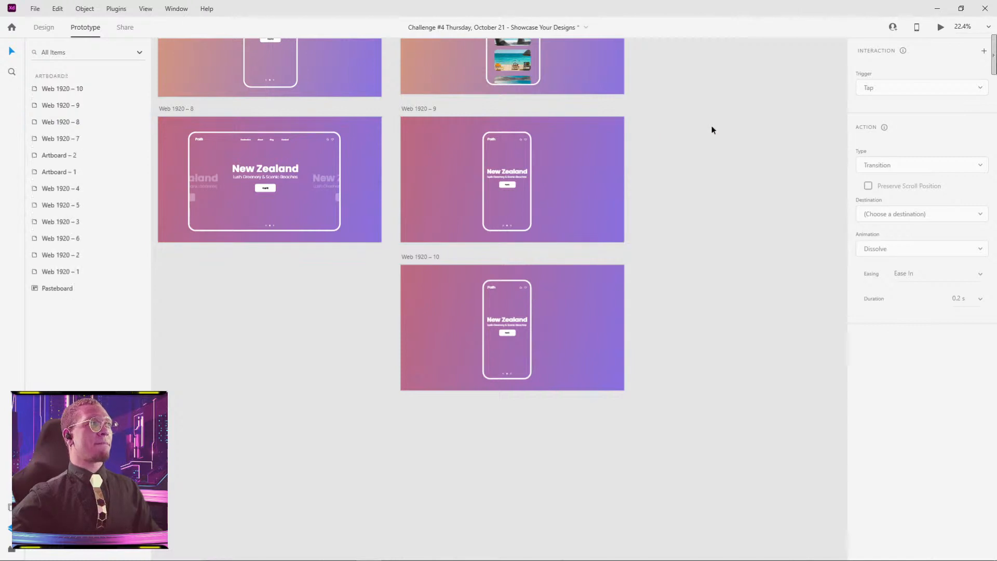
Step: Try moving the central New Zealand group in Web 1920 – 10 up to Y 226, just below the phone header
scroll(493, 336, up, 4)
double_click(496, 335)
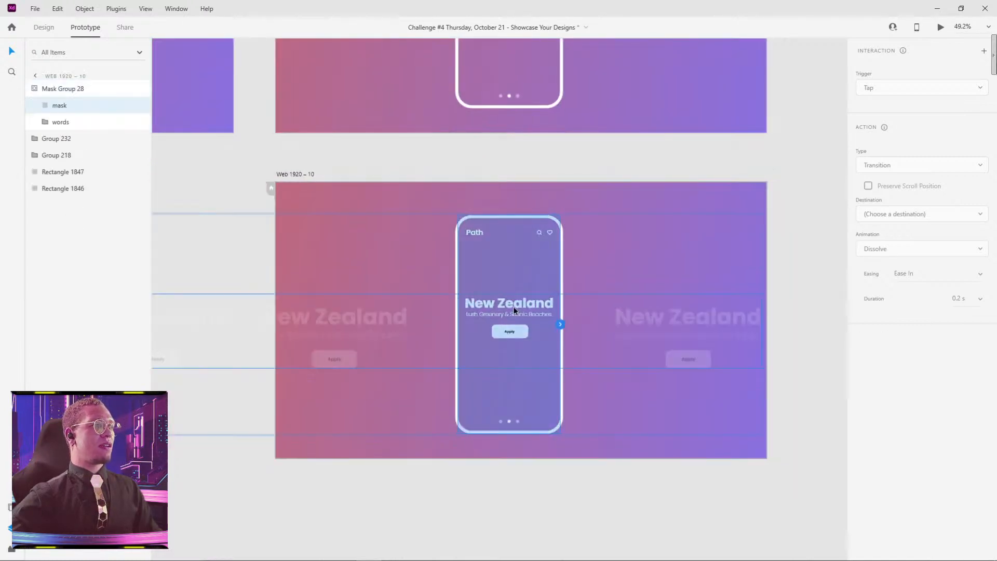
click(44, 27)
double_click(516, 311)
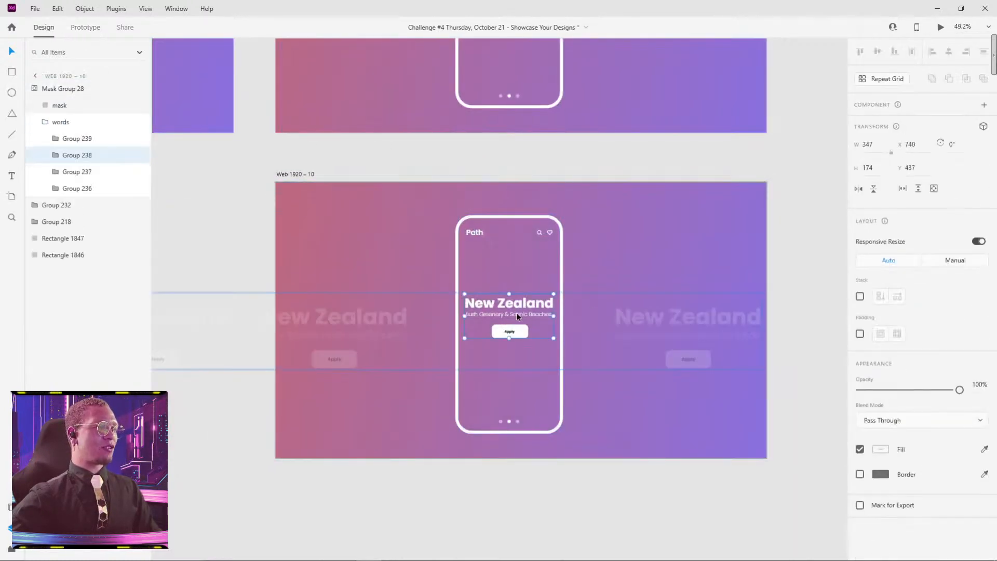
drag(516, 313, 516, 260)
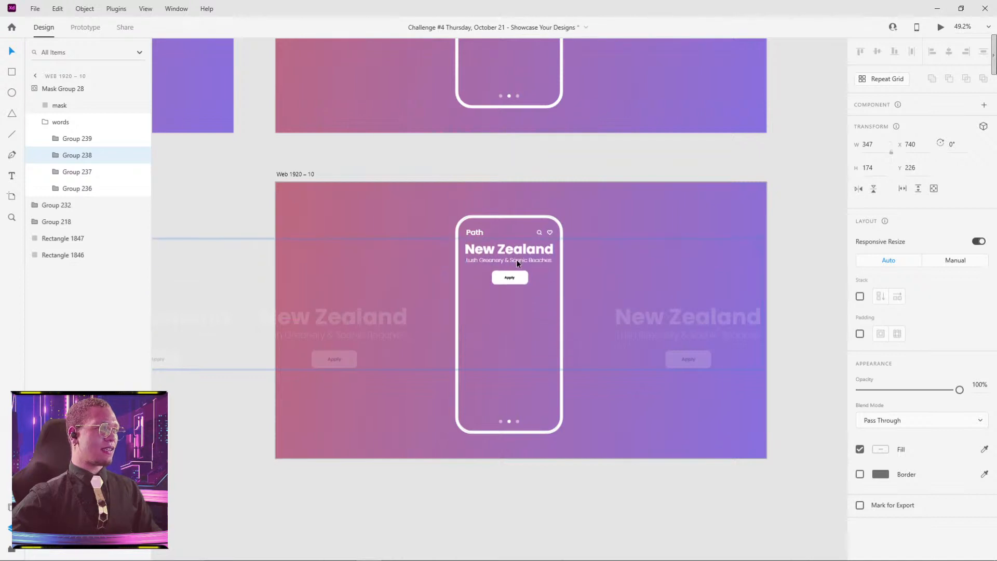
key(ctrl+z)
click(800, 149)
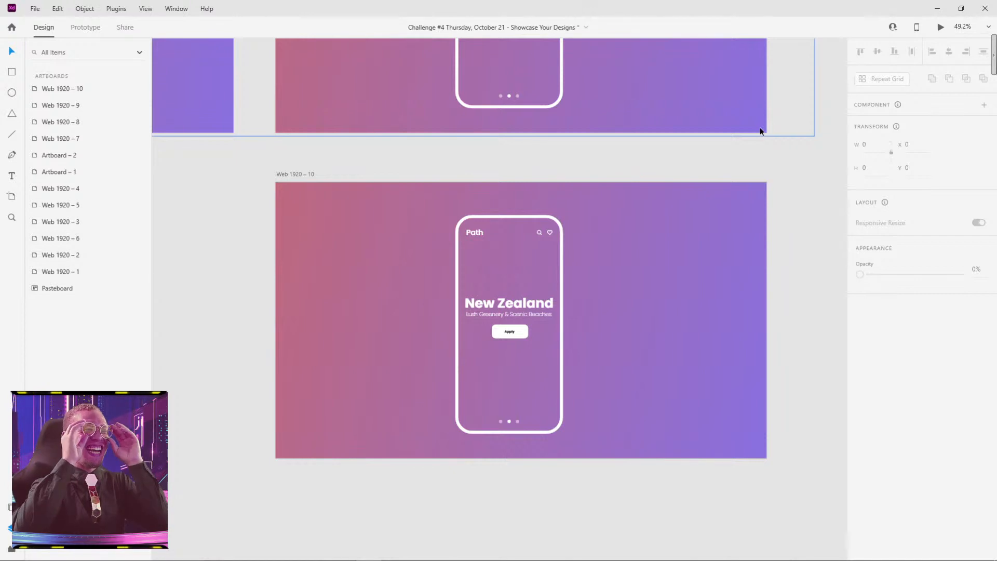
Step: Preview the full prototype starting from artboard Web 1920 – 1 through to the destination list screen, and dismiss the preview
scroll(756, 152, down, 3)
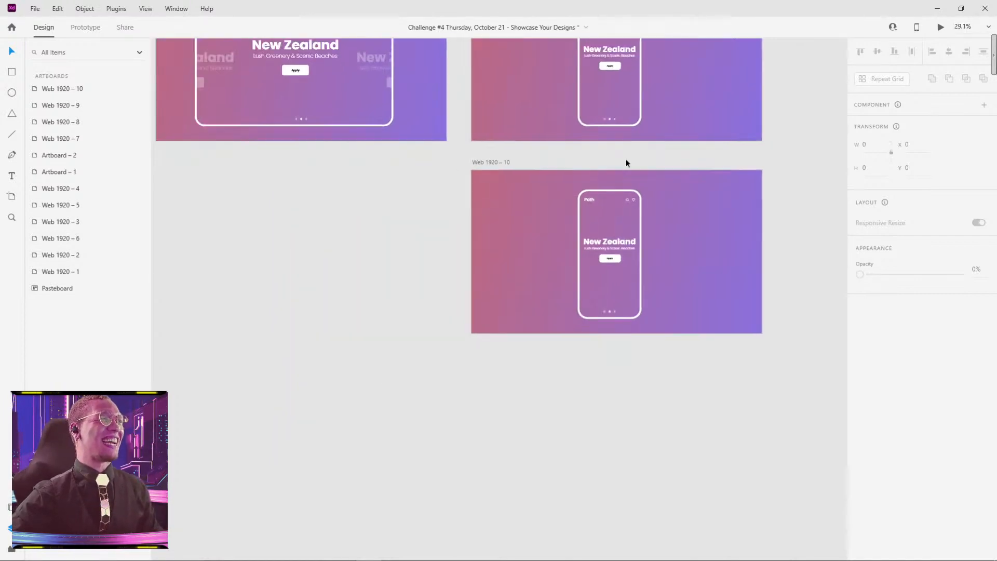
drag(321, 104, 532, 239)
scroll(532, 239, down, 4)
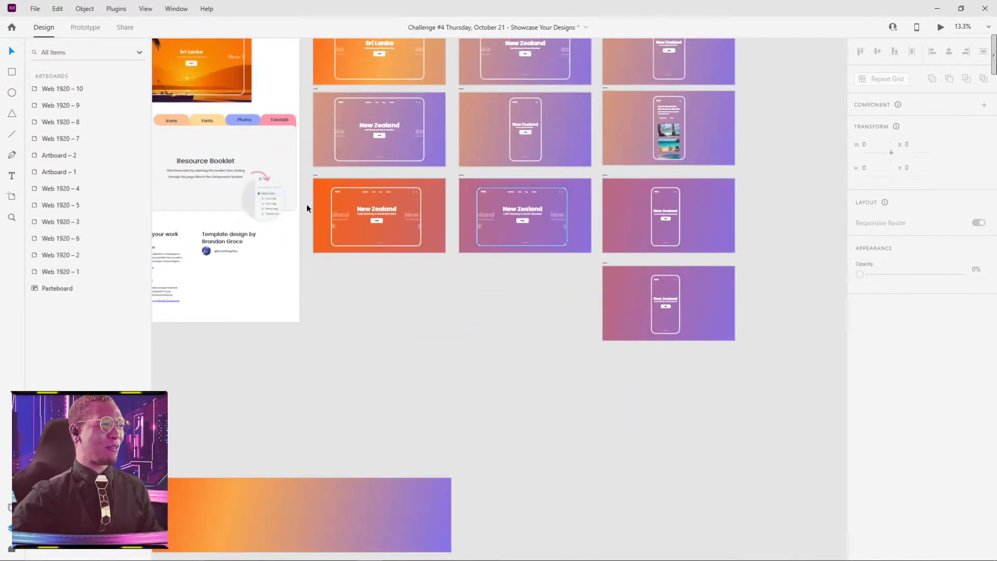
click(317, 176)
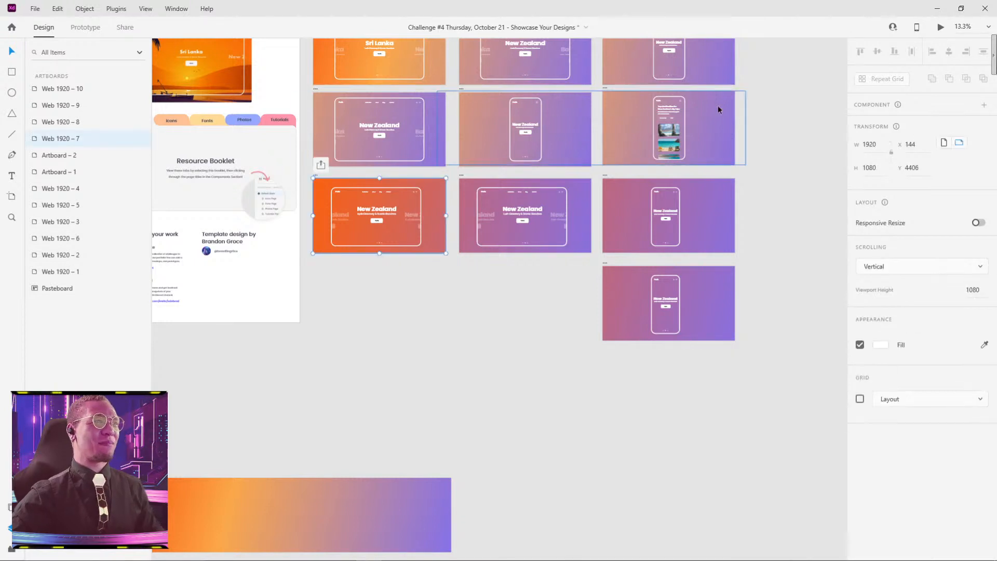
scroll(686, 119, up, 5)
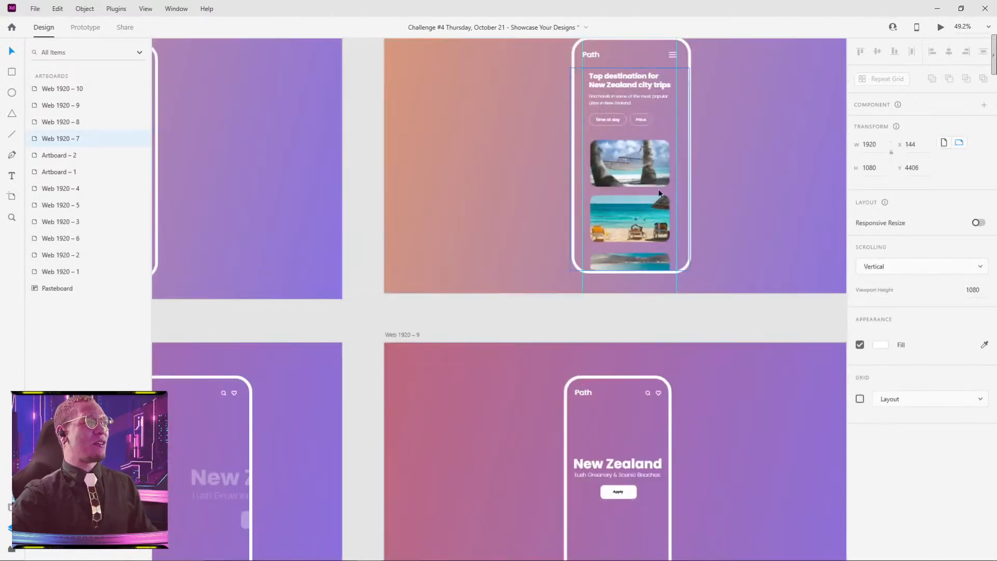
scroll(695, 125, down, 4)
drag(635, 140, 688, 328)
click(277, 170)
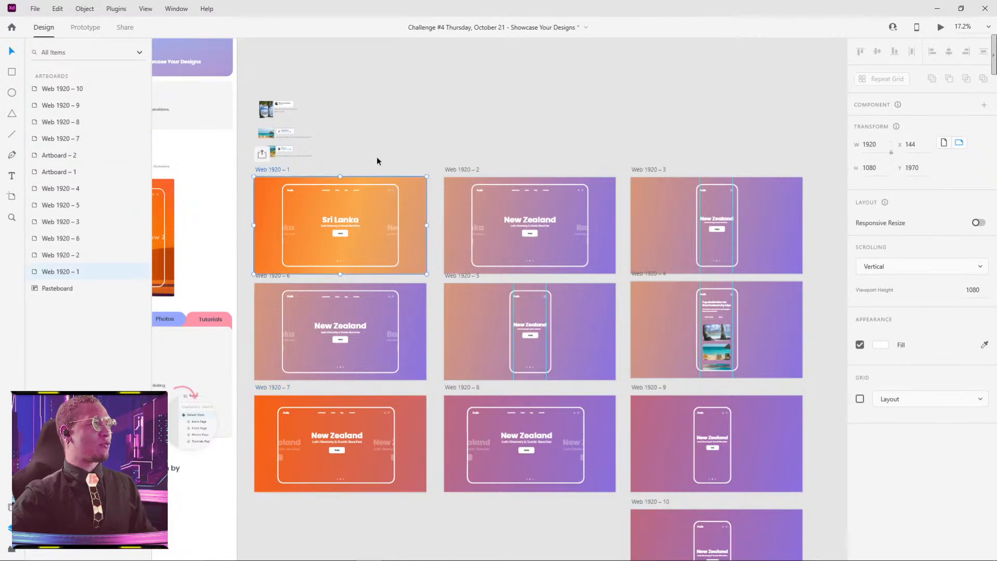
click(941, 29)
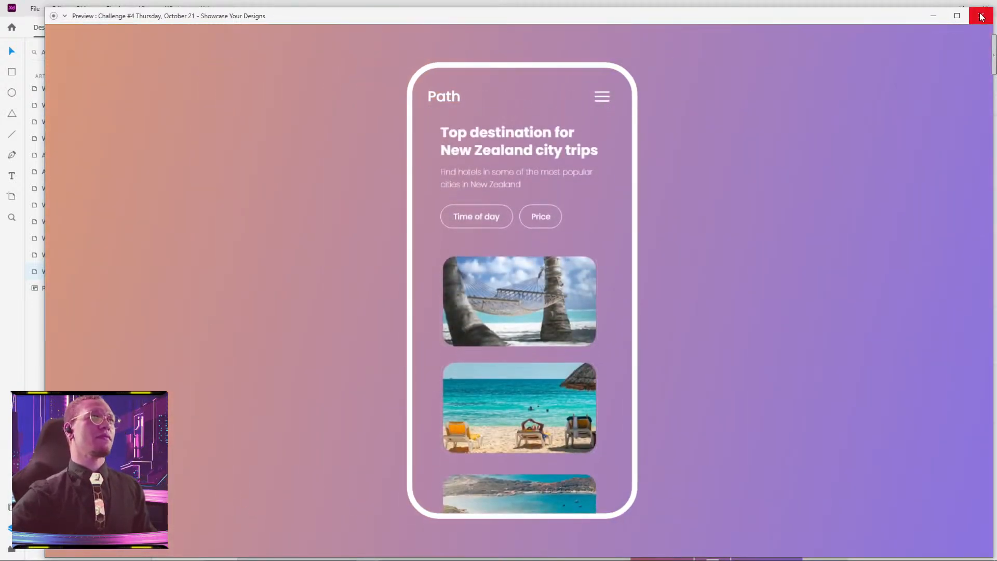
click(931, 15)
scroll(574, 165, down, 3)
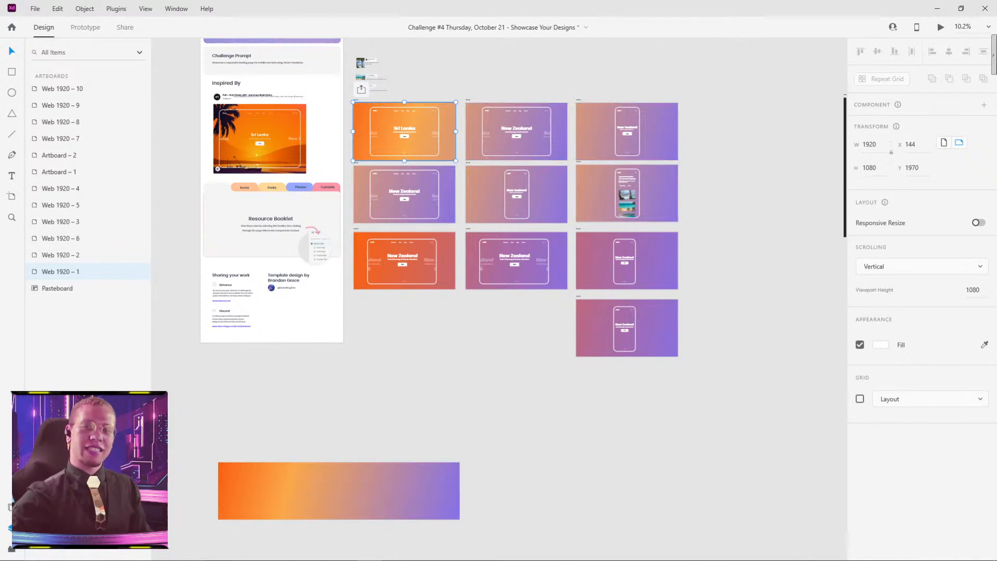
Step: Move artboards Web 1920 – 7 through Web 1920 – 10 down together to Y 5318, separating them from the upper rows
mouse_move(273, 559)
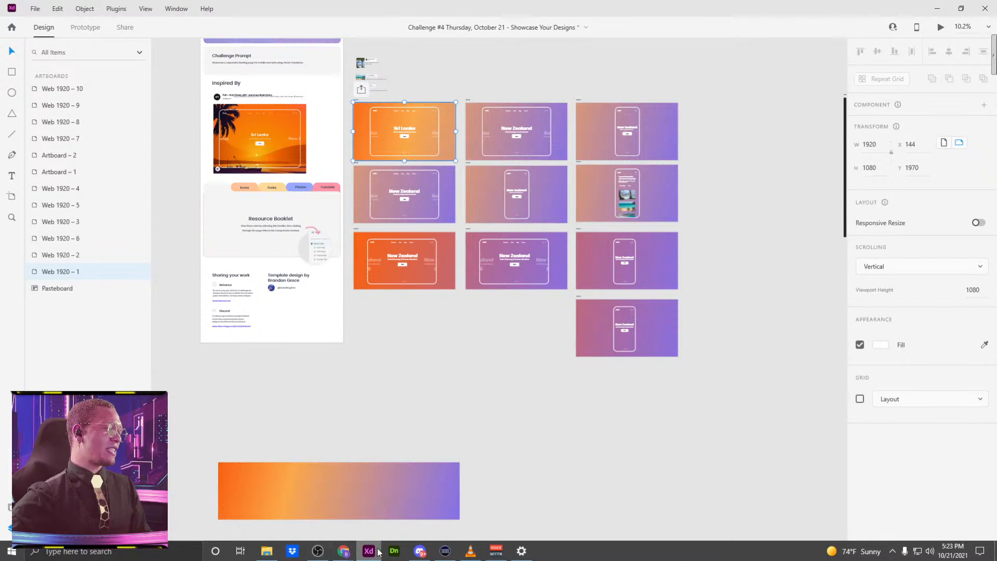
mouse_move(421, 559)
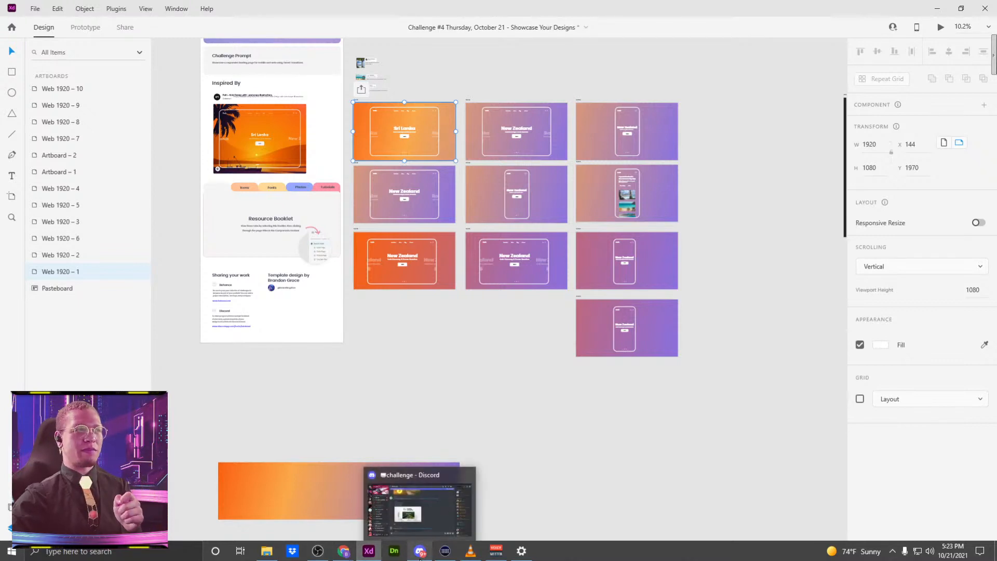
drag(350, 234, 670, 376)
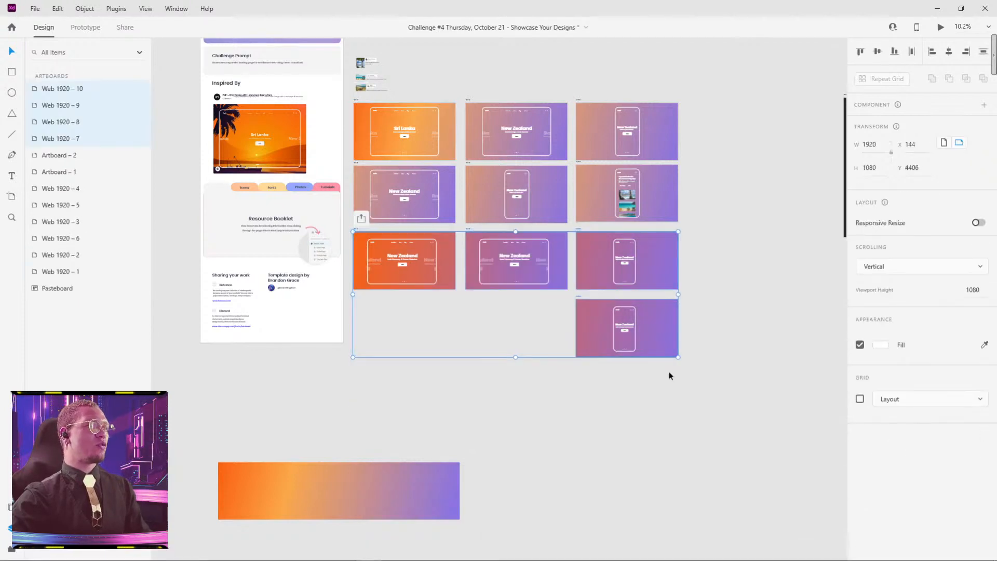
drag(356, 230, 355, 279)
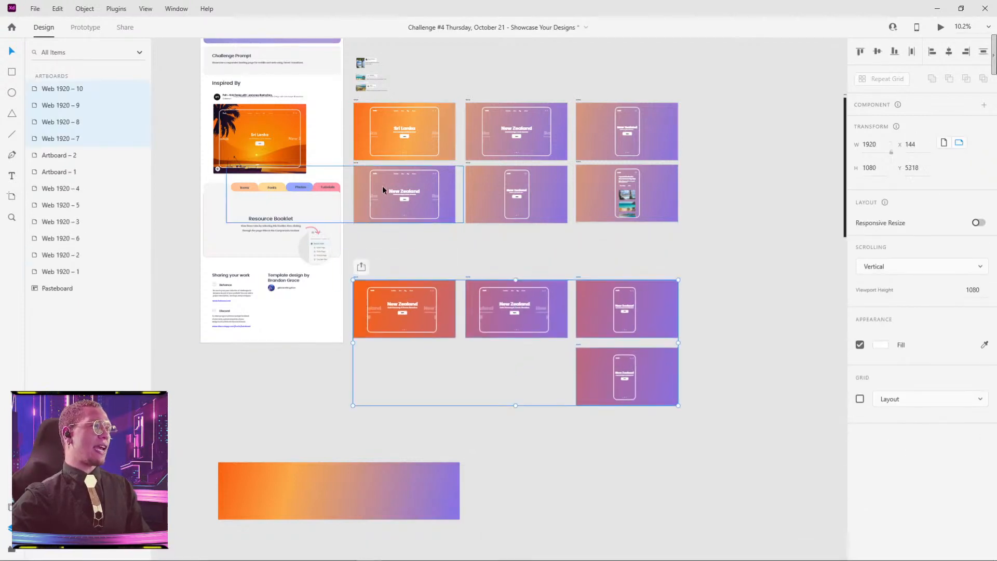
Step: Preview the prototype starting from artboard Web 1920 – 1
click(354, 104)
click(353, 102)
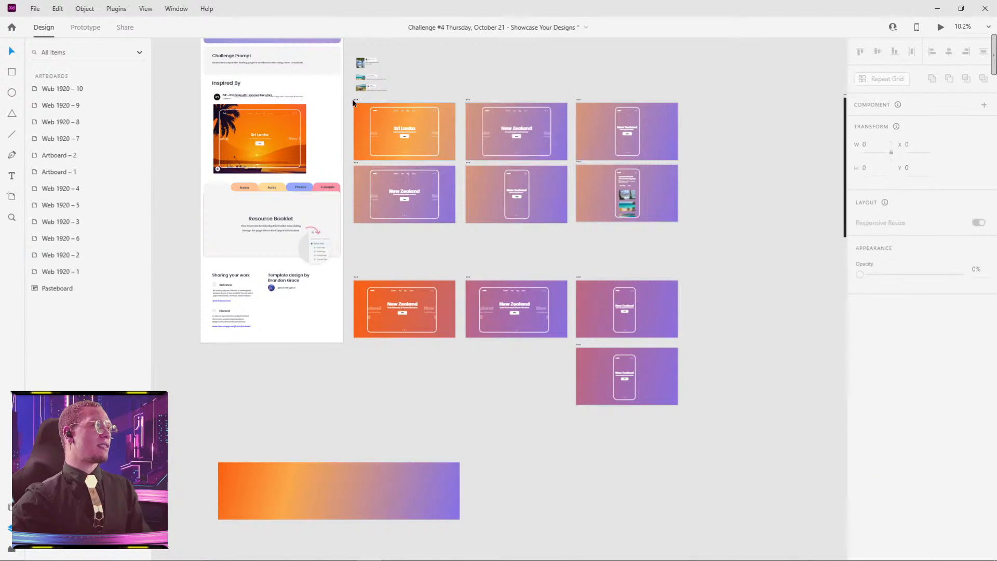
click(356, 104)
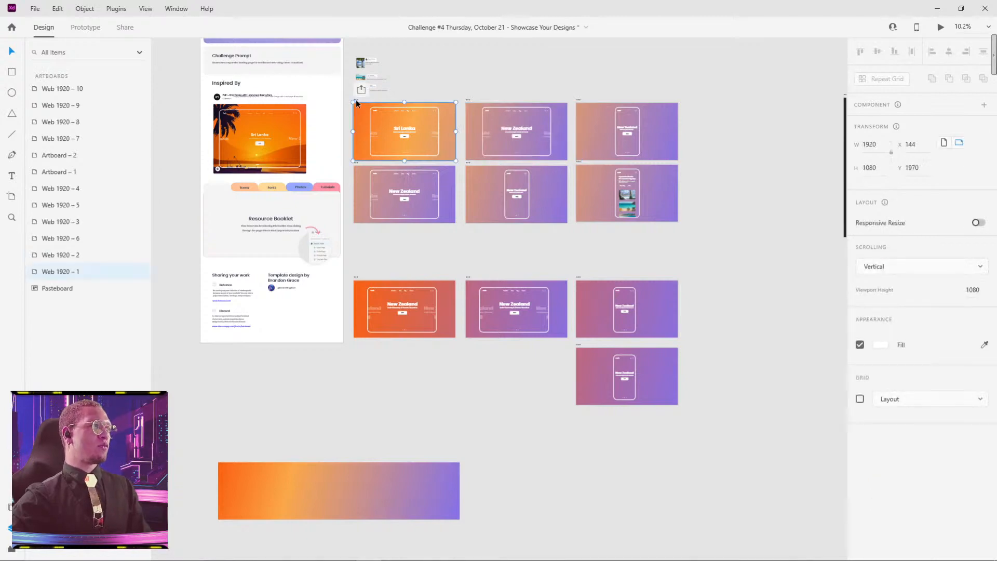
click(941, 28)
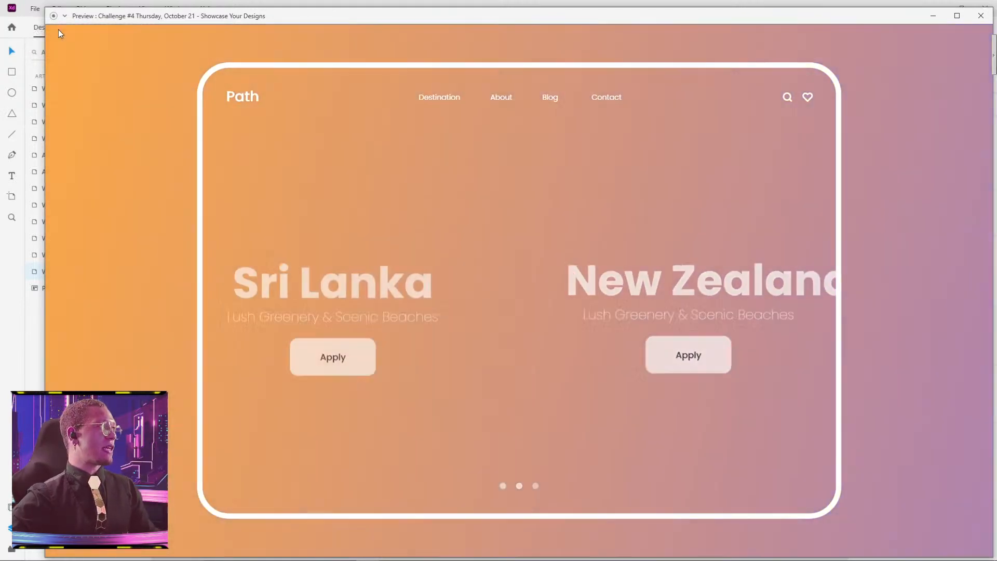
Step: Frame the preview's content area as a 1825 × 1031 region in the screen capture tool, and dismiss the preview
key(Print)
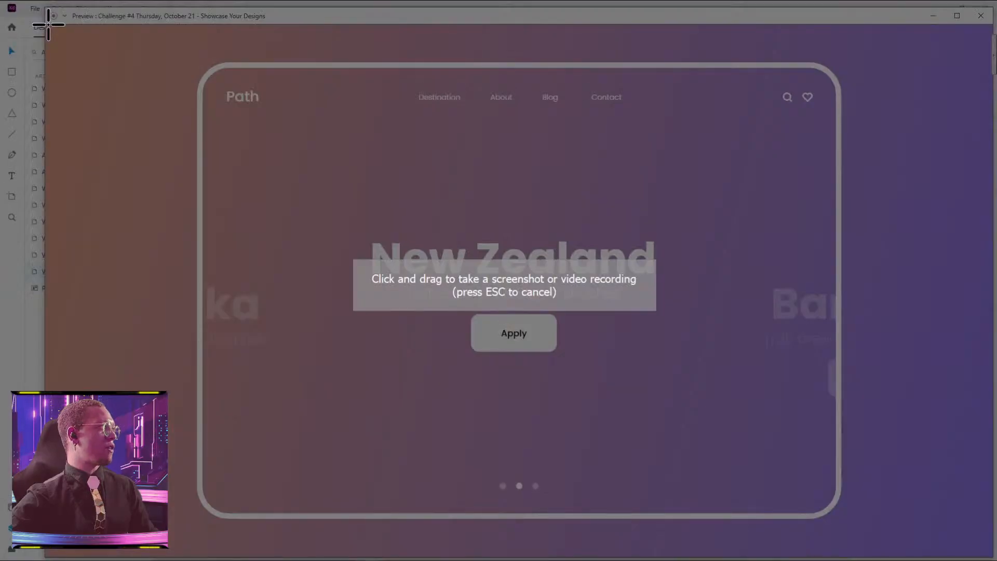
drag(44, 23, 991, 558)
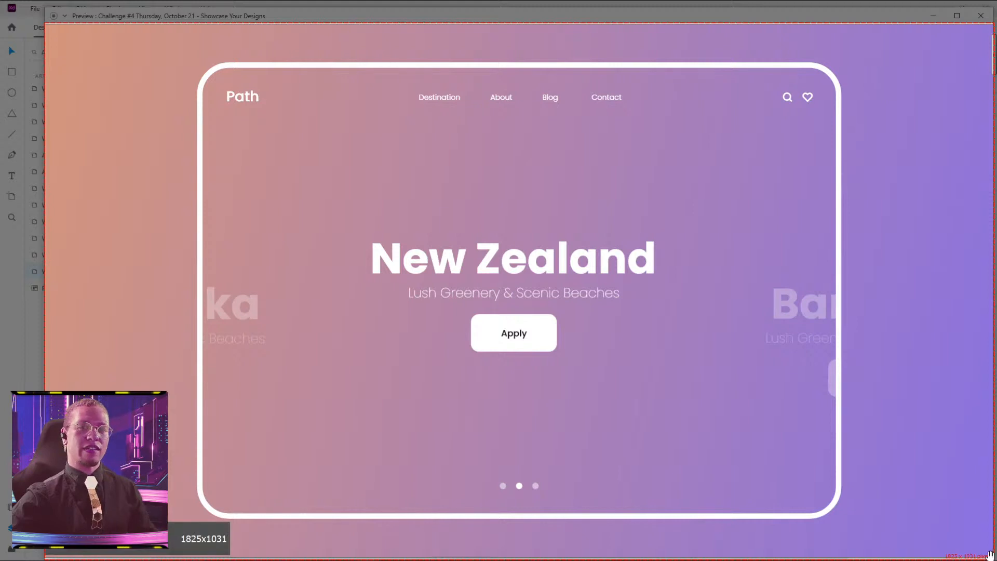
click(165, 553)
click(934, 17)
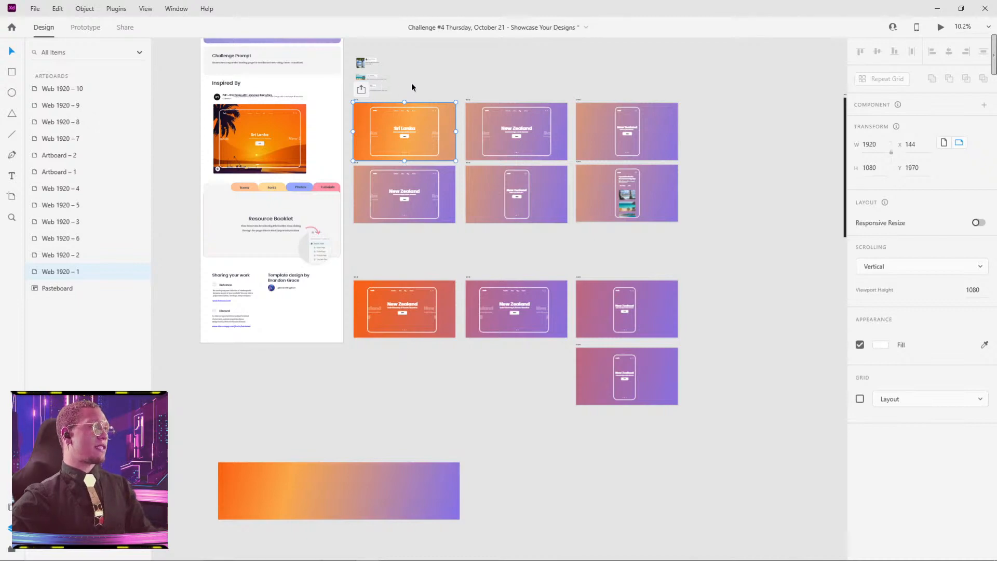
Step: Review the export format options for artboard Web 1920 – 1 and cancel the export
key(ctrl+e)
click(583, 385)
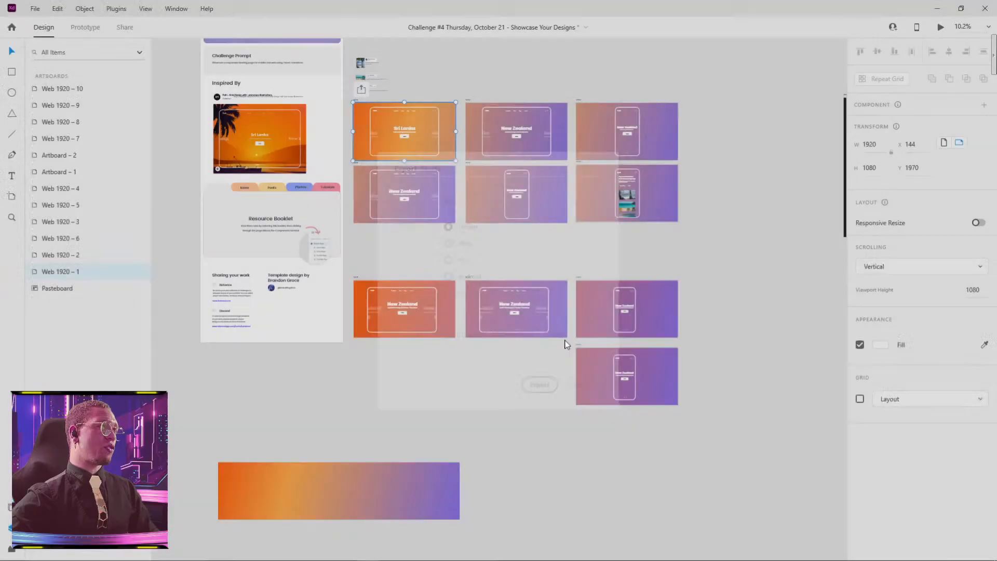
scroll(360, 105, up, 5)
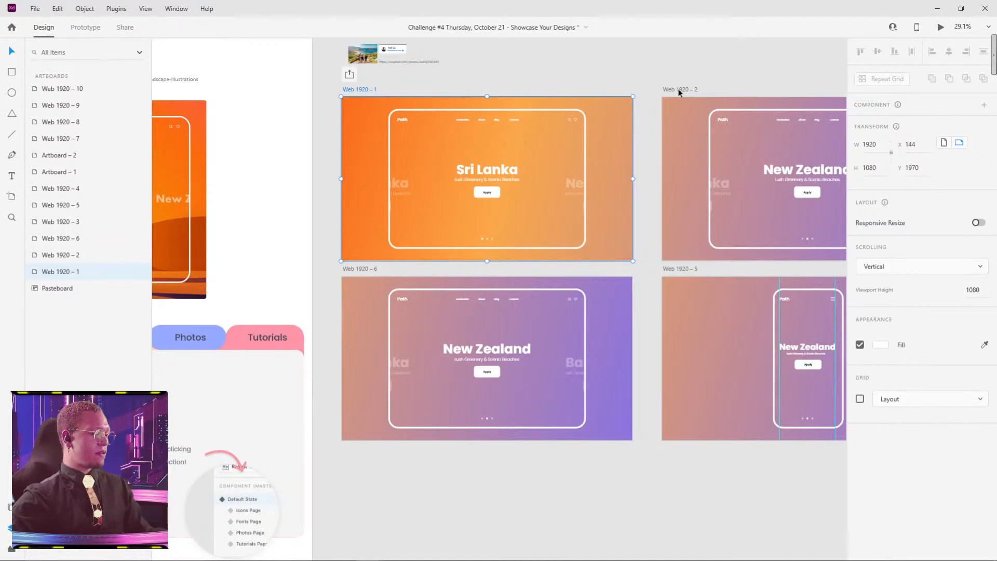
key(ctrl+e)
click(465, 202)
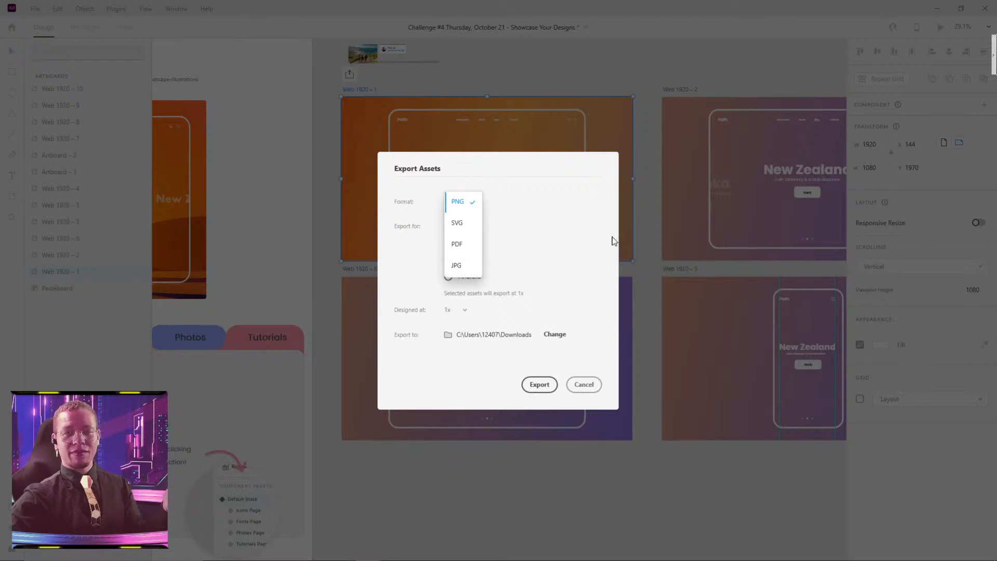
click(597, 244)
click(592, 387)
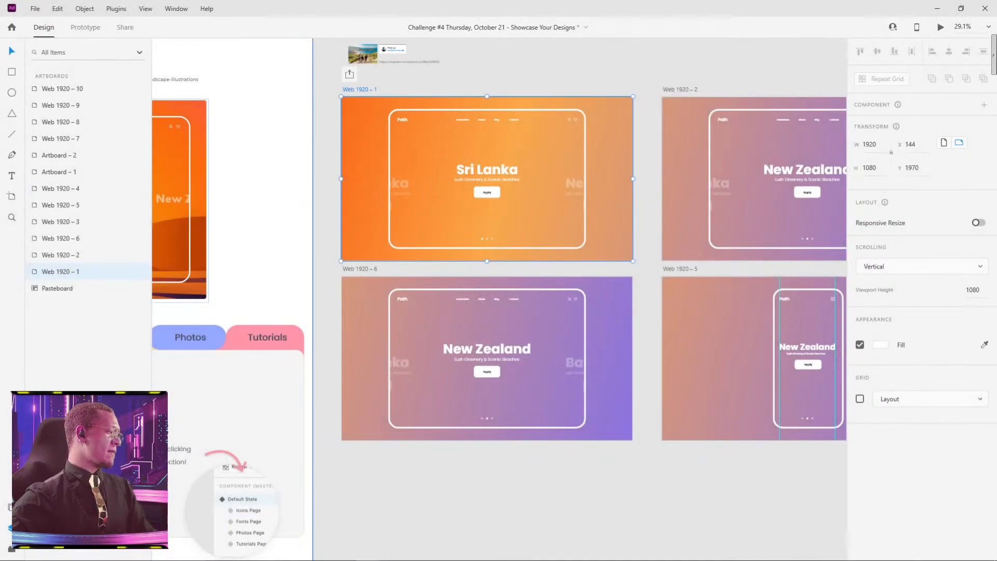
Step: Switch to Discord's challenge channel and open the shared Dynamic Transitions project on Behance in a maximized browser window
mouse_move(372, 560)
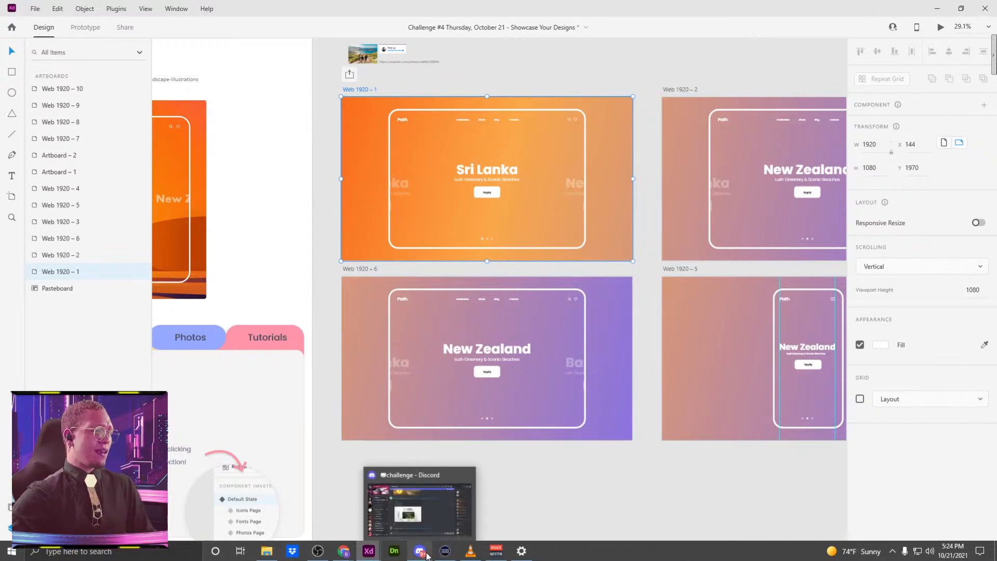
click(427, 555)
double_click(551, 116)
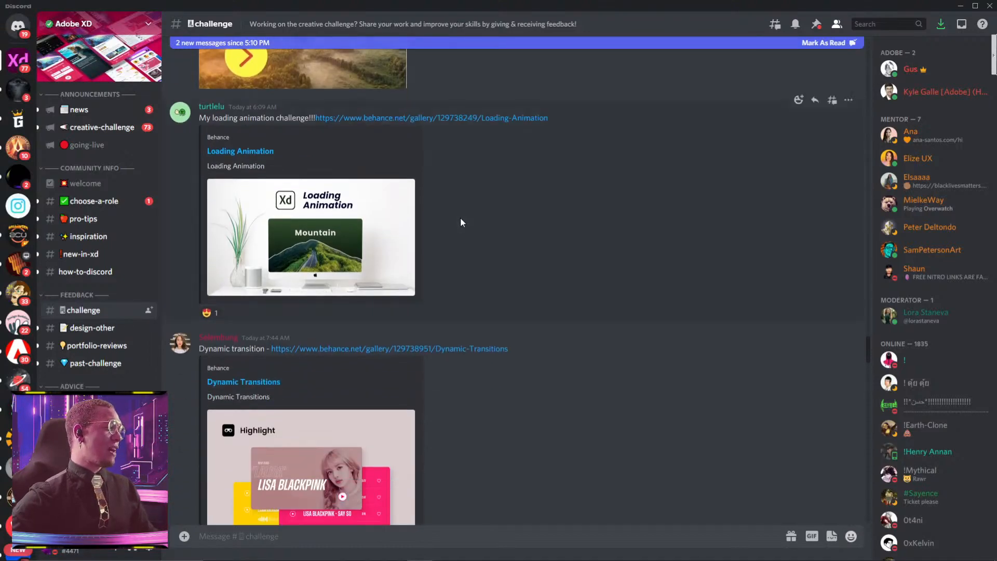
scroll(462, 222, down, 1)
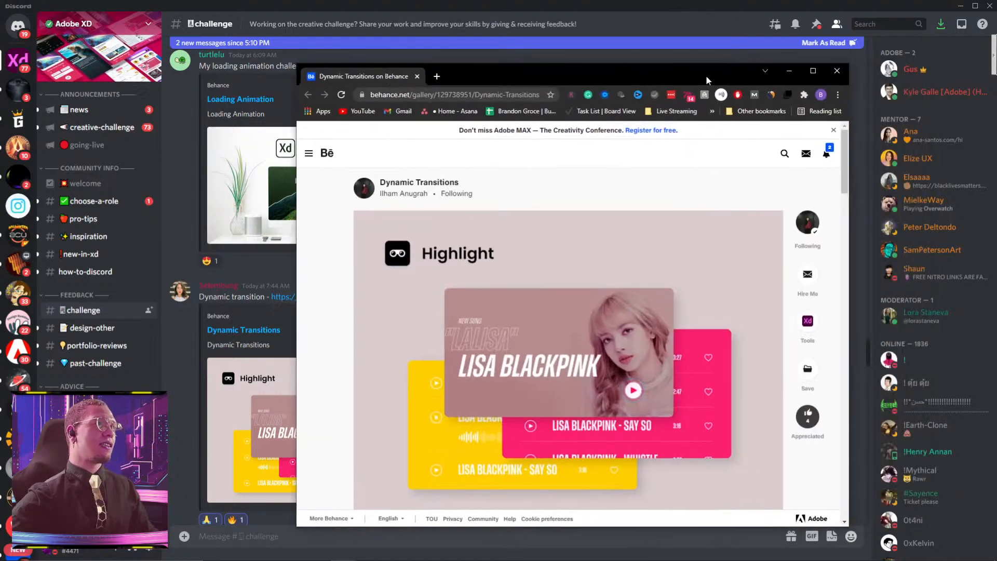
double_click(706, 76)
Step: Look through the Dynamic Transitions project on Behance and play its prototype video full screen
scroll(657, 272, down, 2)
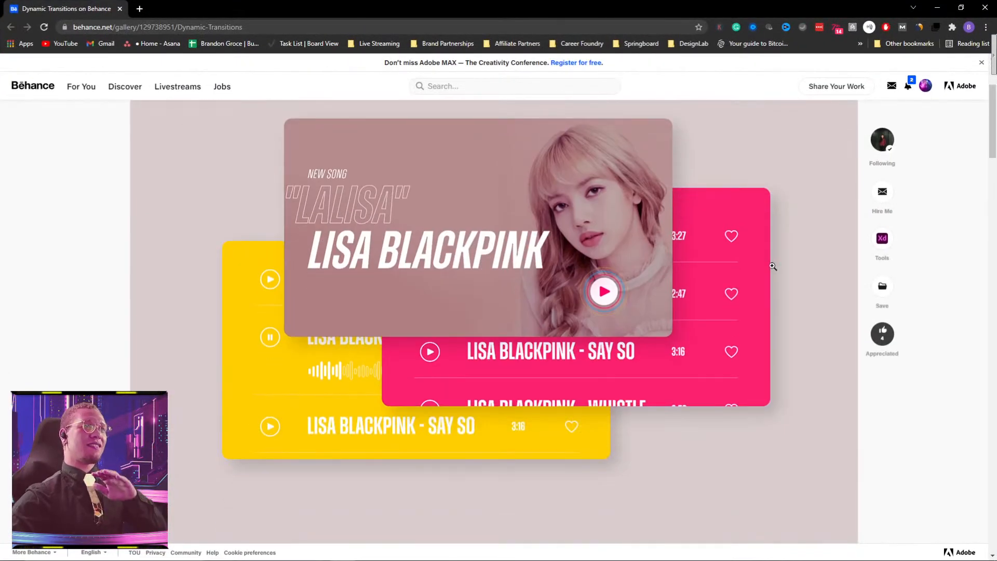
scroll(946, 238, down, 15)
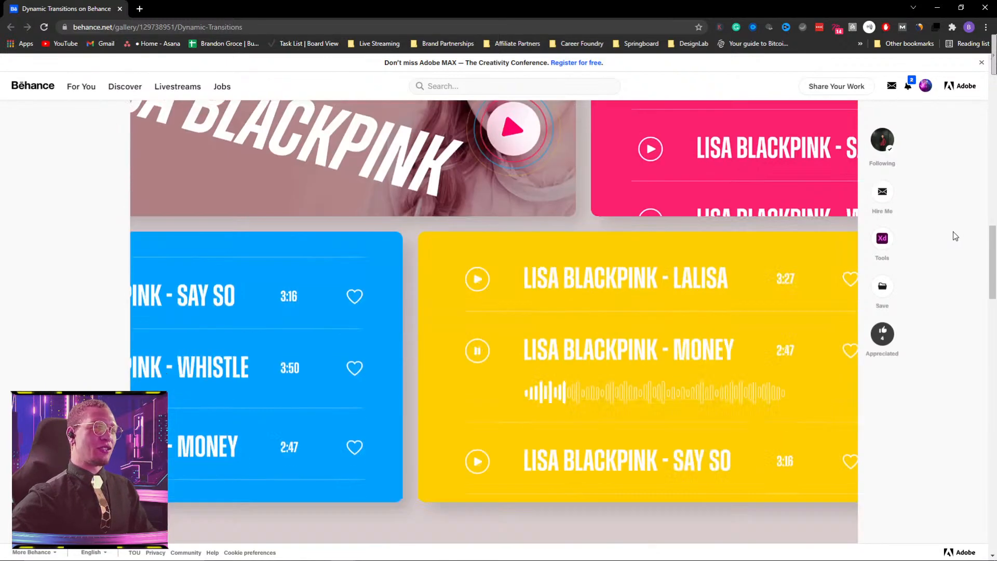
scroll(955, 236, down, 10)
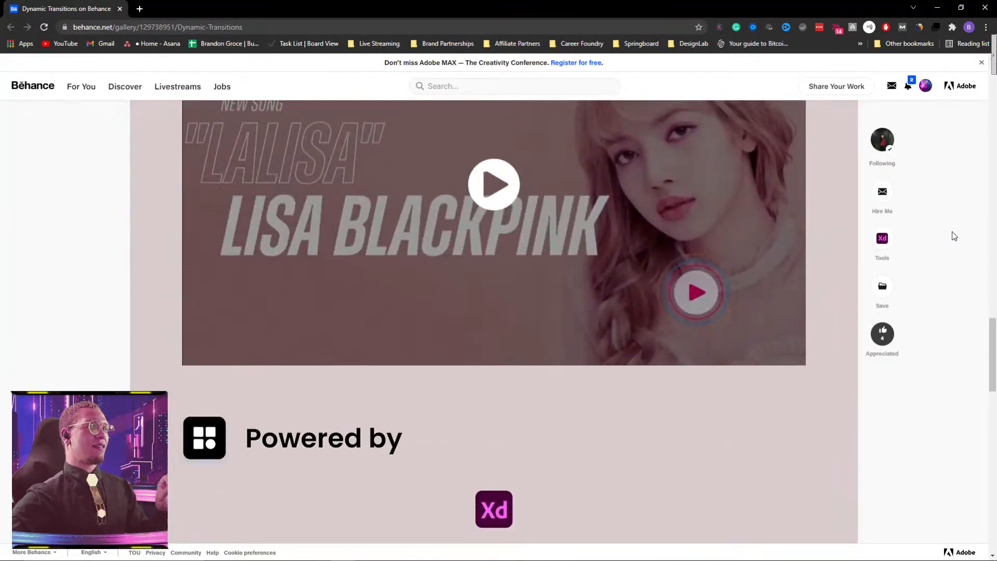
scroll(955, 236, down, 1)
scroll(952, 235, up, 4)
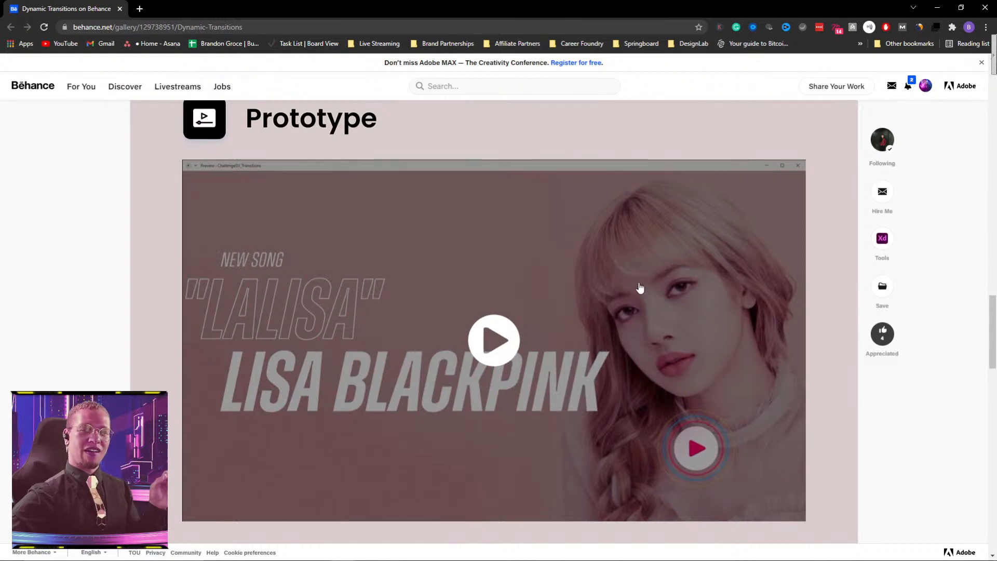
click(487, 343)
click(793, 511)
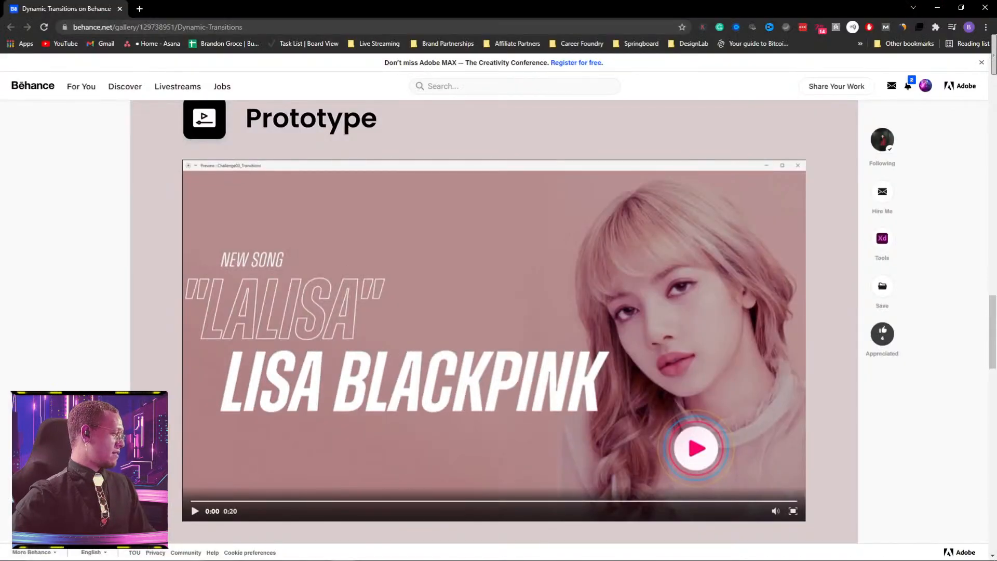
Step: Return to Discord and browse the challenge channel to the Day 3 challenge video submissions
key(alt+Tab)
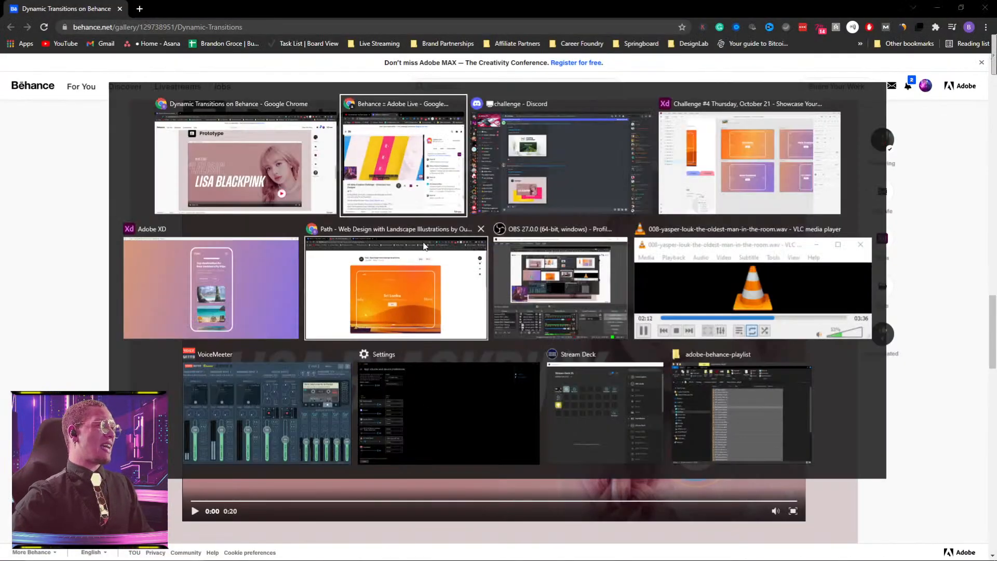
click(532, 164)
scroll(491, 311, up, 20)
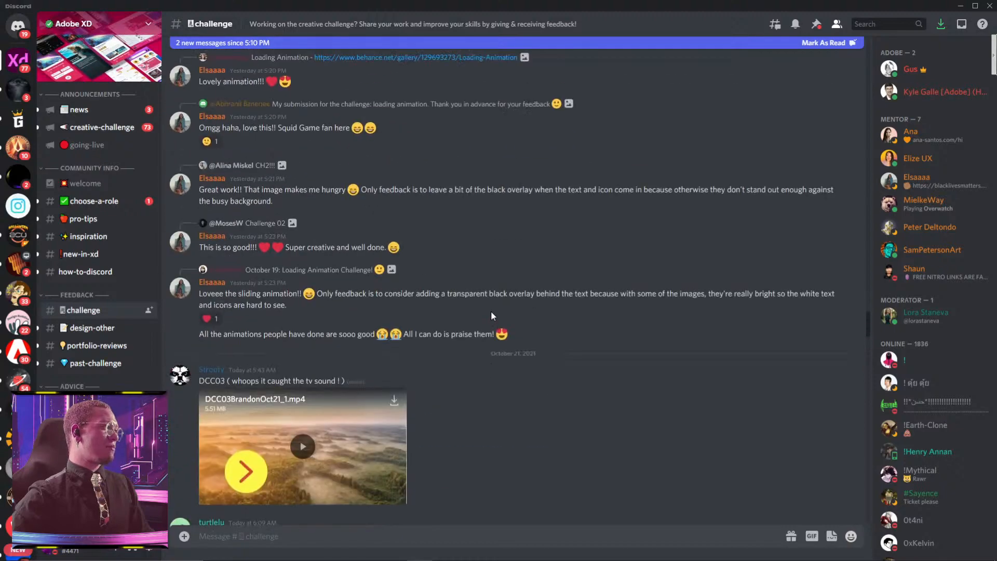
scroll(494, 309, down, 20)
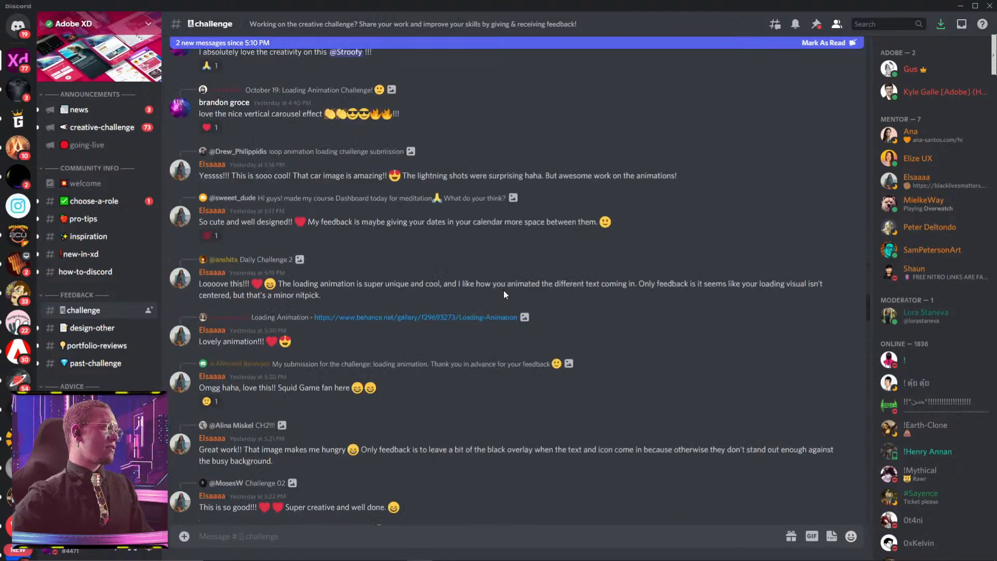
scroll(514, 294, down, 10)
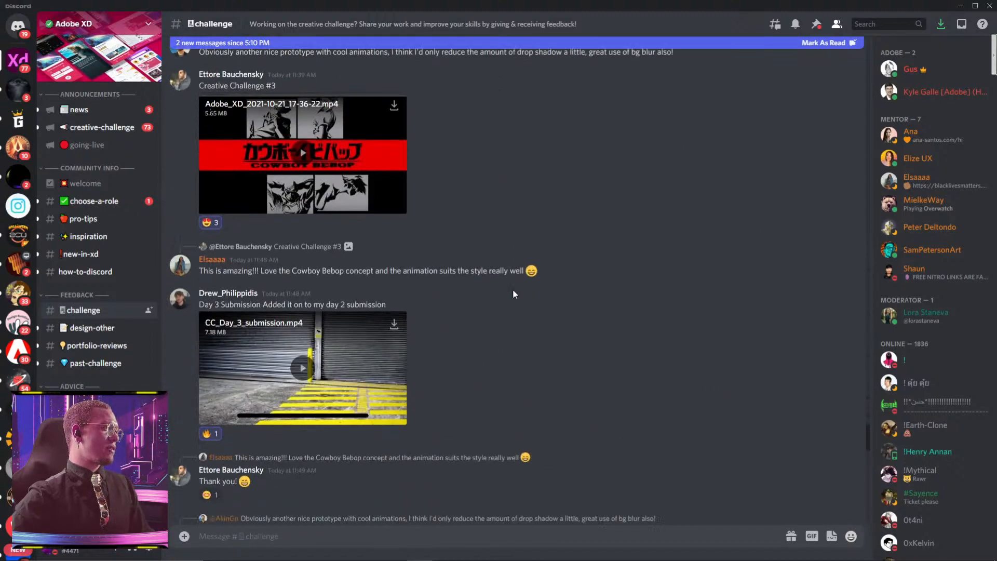
Step: Play the CC_Day_3_submission.mp4 video full screen, exit full screen, and continue to the channel's following submissions
click(306, 141)
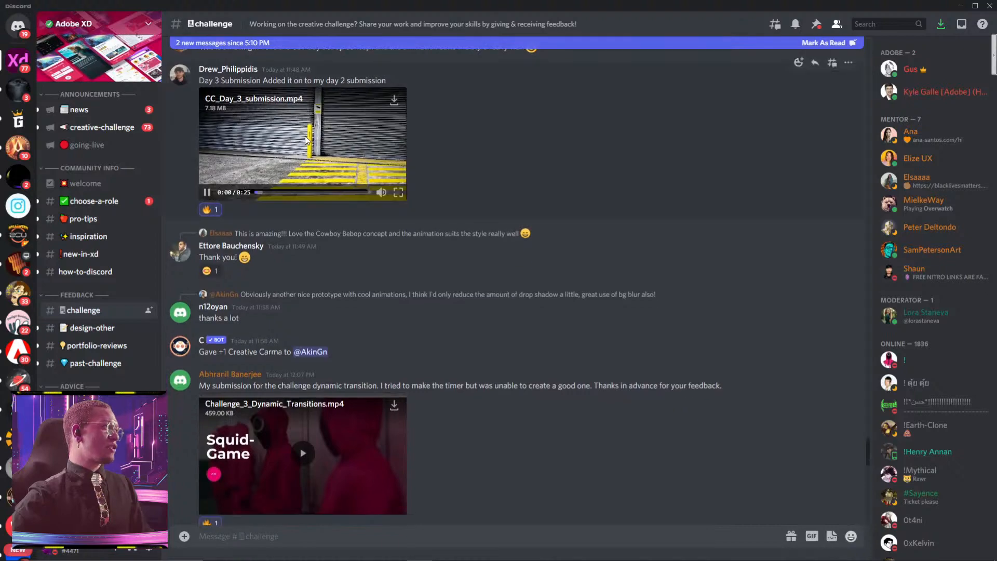
click(398, 193)
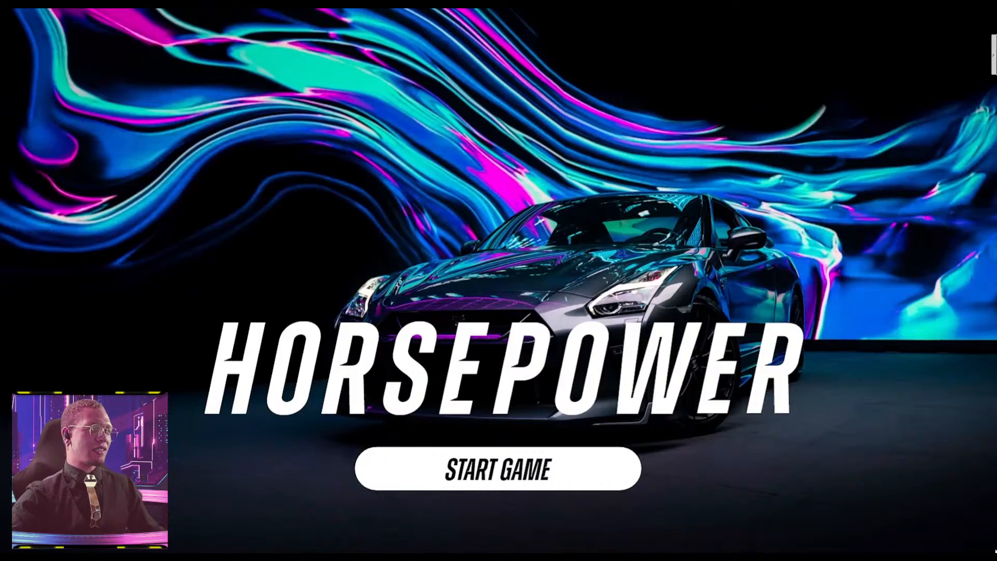
click(635, 478)
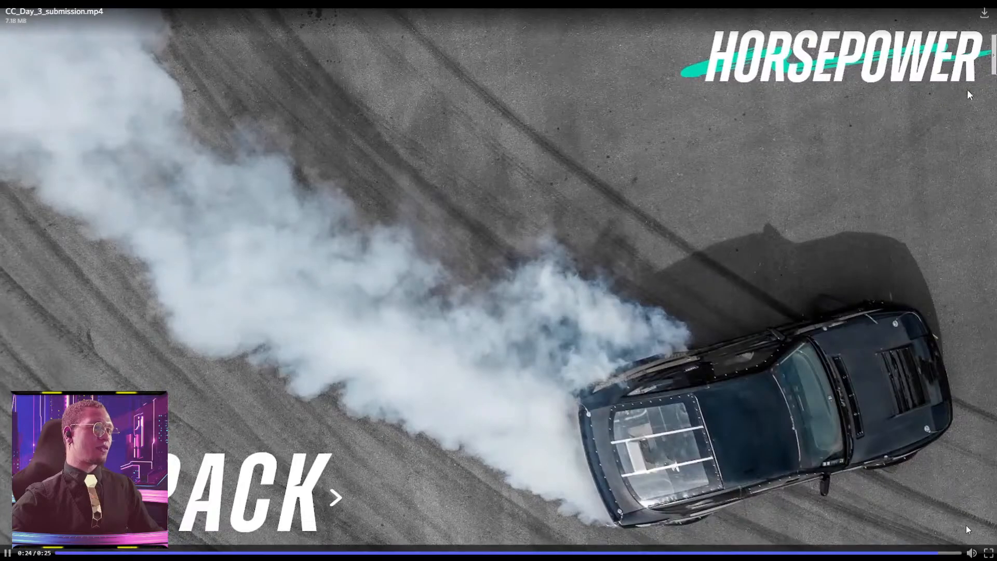
click(989, 554)
scroll(614, 290, down, 20)
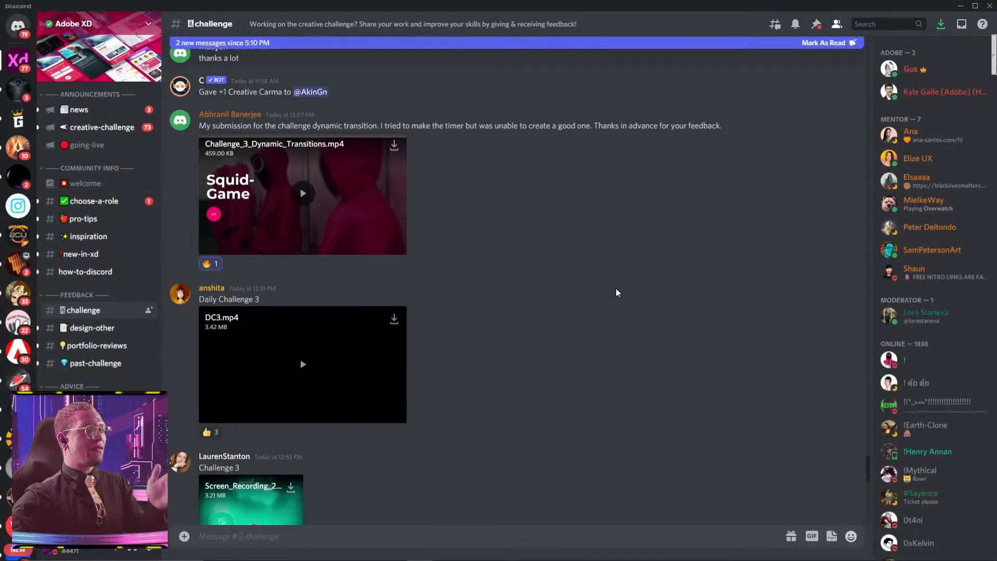